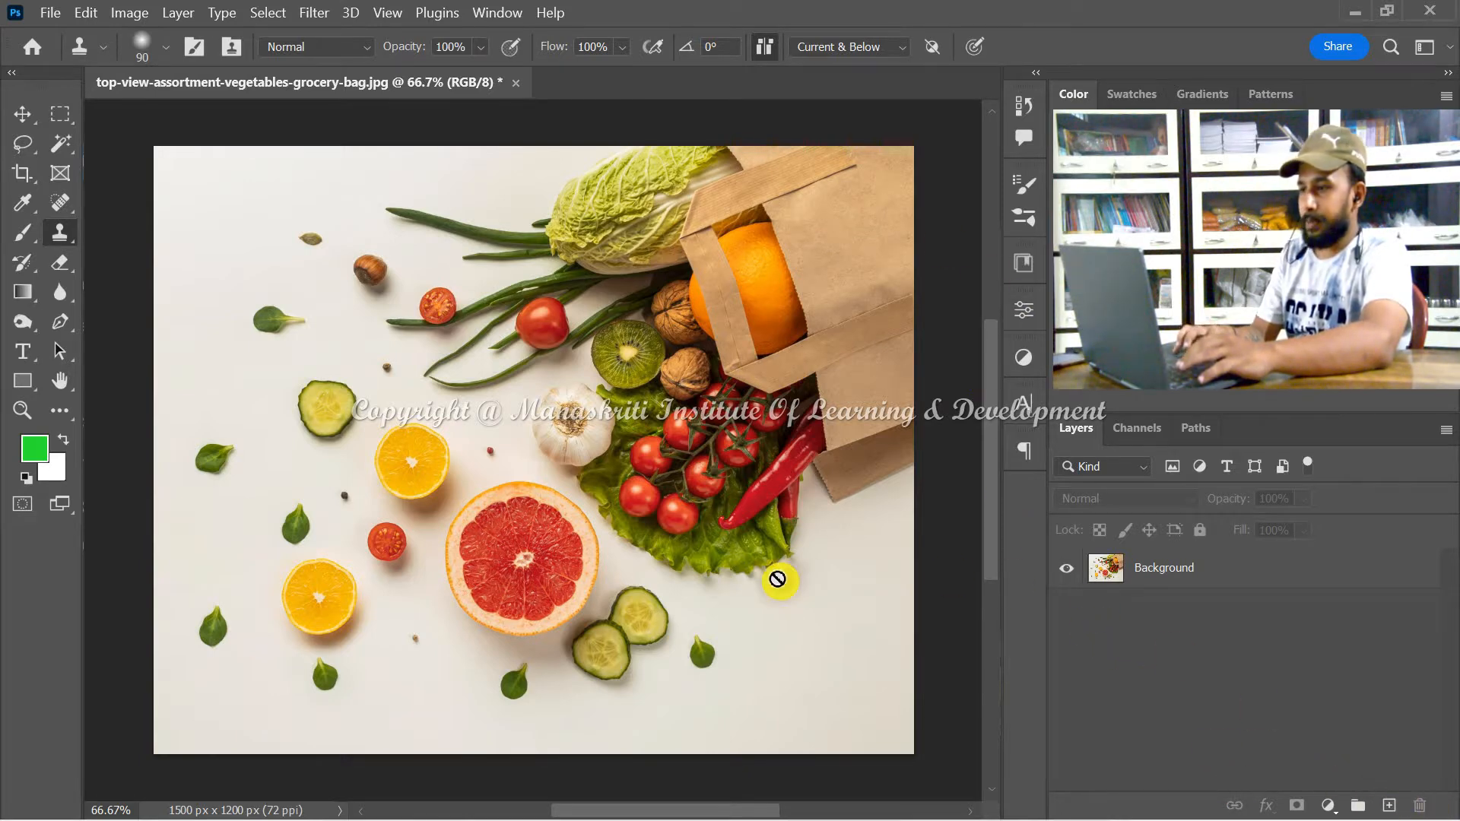
Add a new empty layer above the Background layer
{"action": "left_click", "coordinate": [22, 113]}
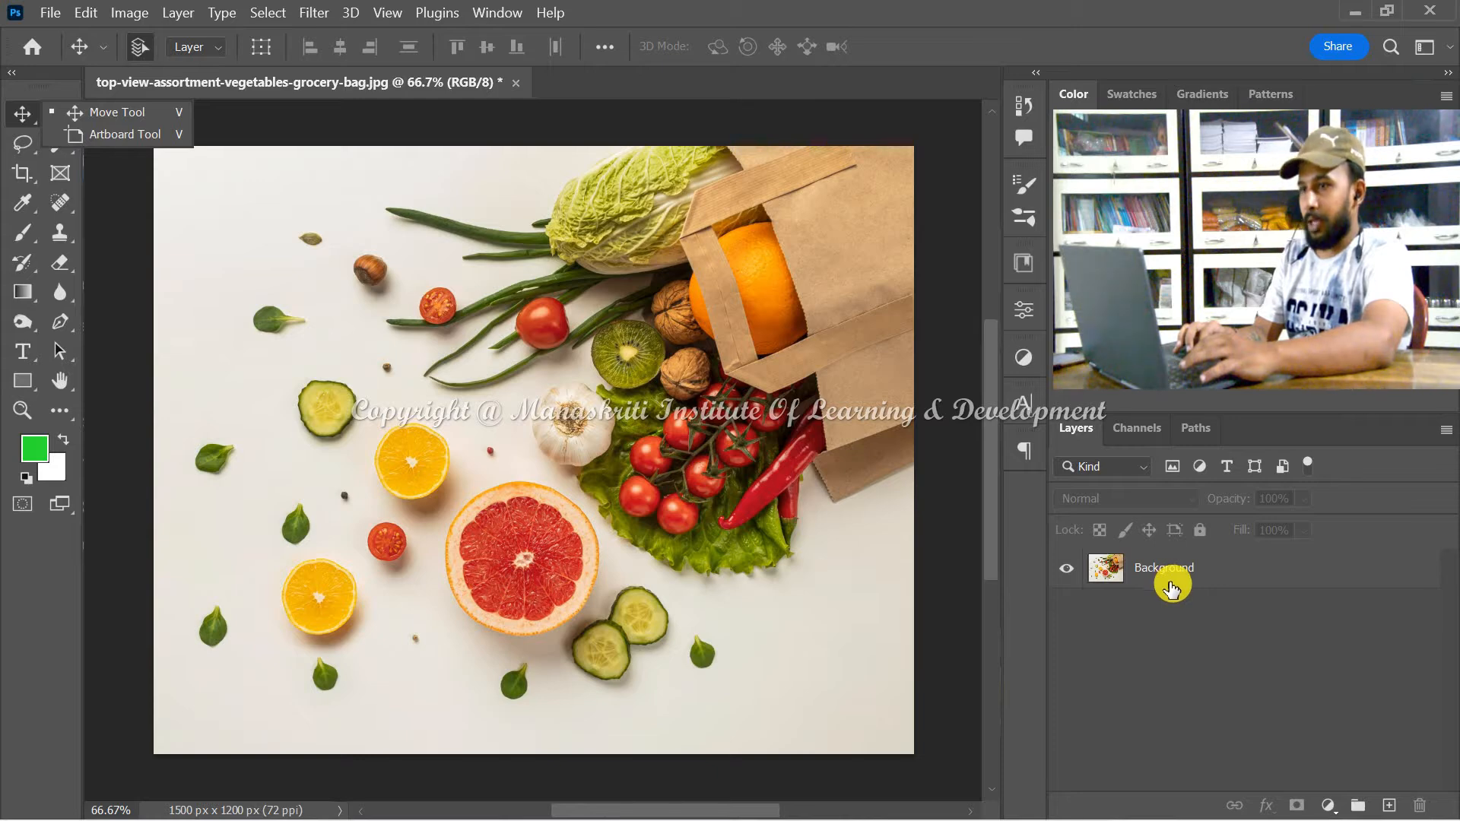
{"action": "key", "text": "Escape"}
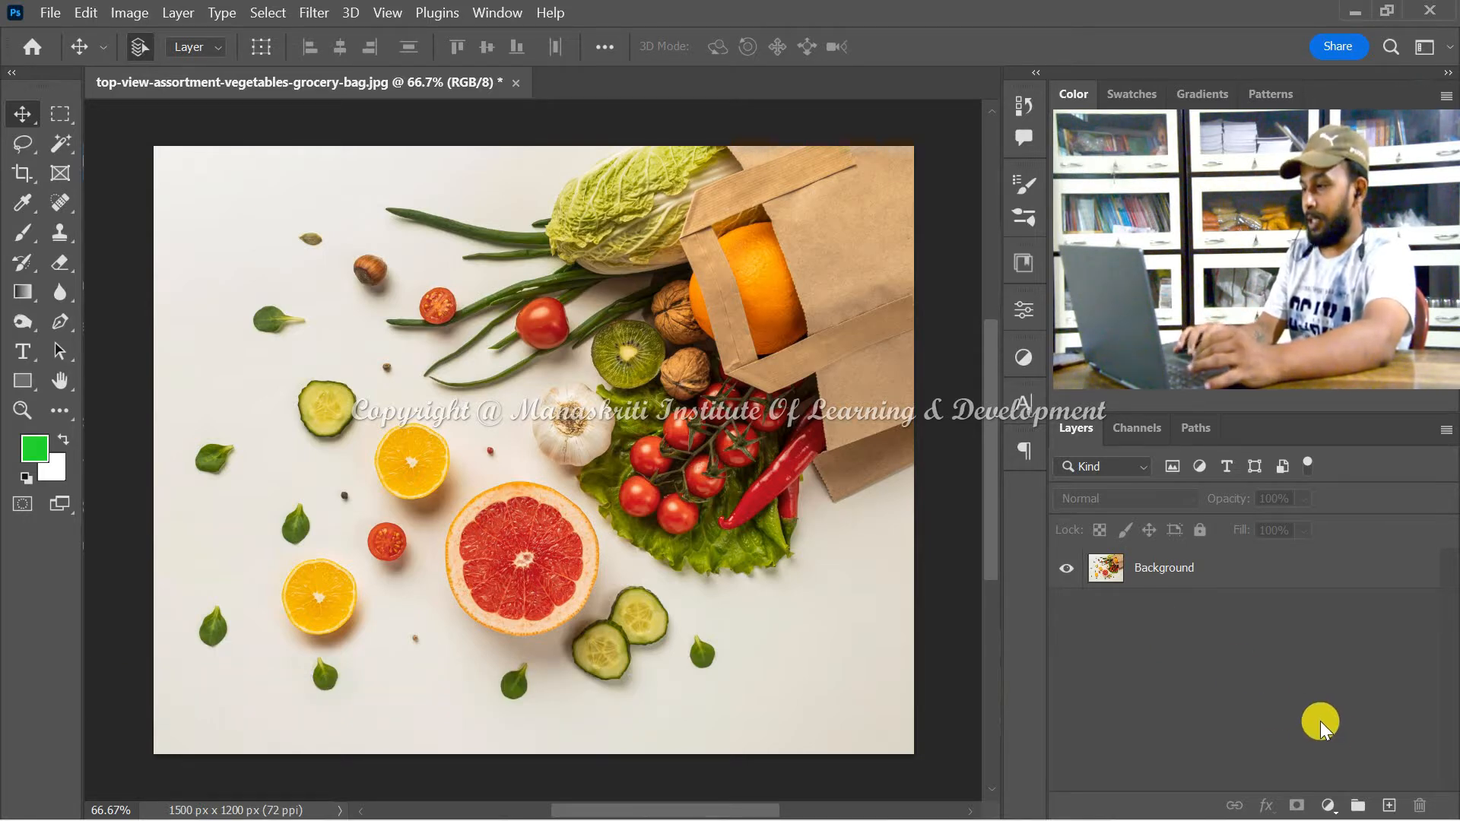
{"action": "left_click", "coordinate": [1388, 807]}
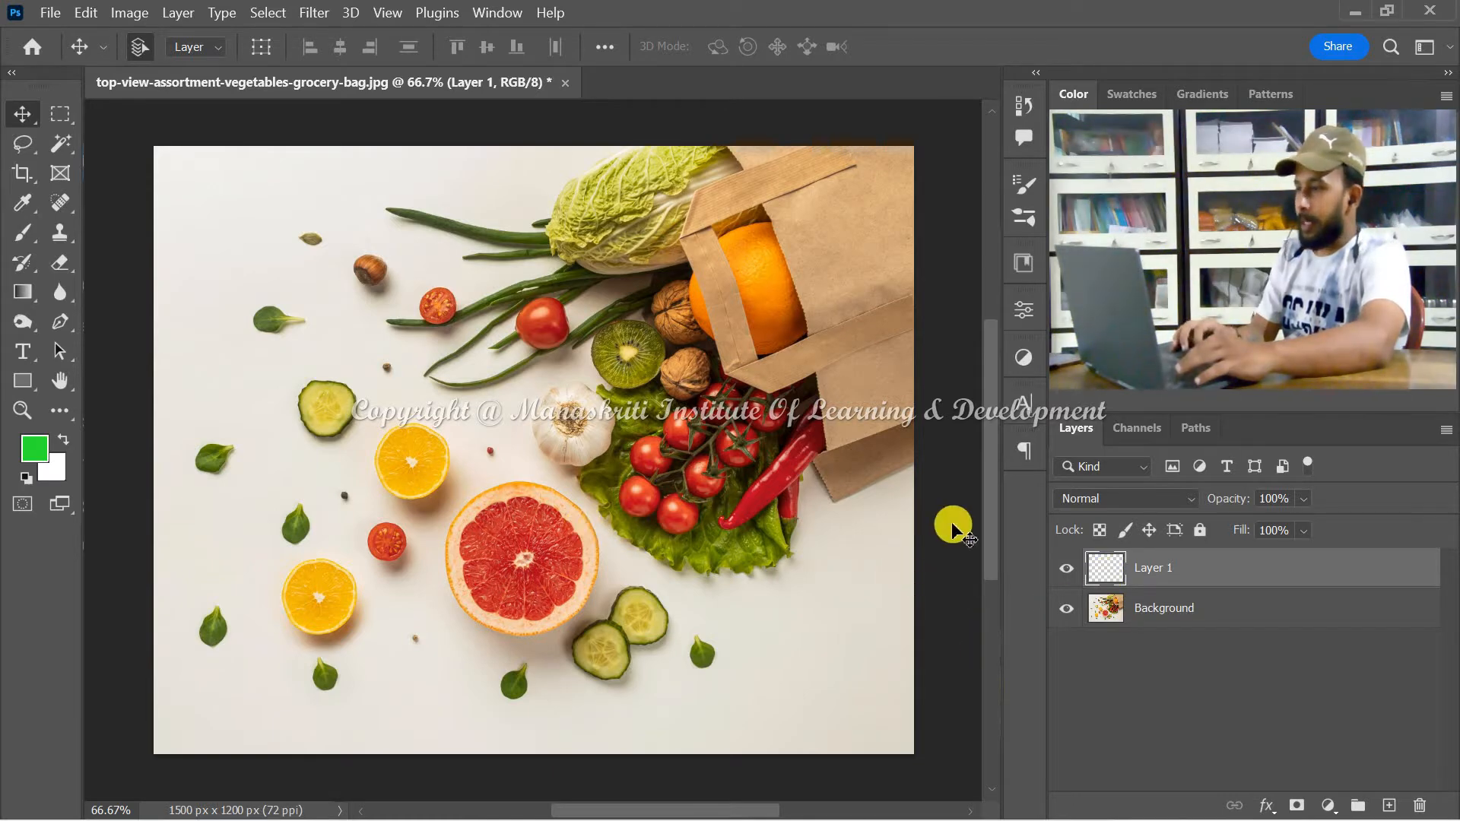
With the Clone Stamp tool at 100% view, sample the centre of the cucumber slice beside the upper orange half
{"action": "left_click", "coordinate": [59, 232]}
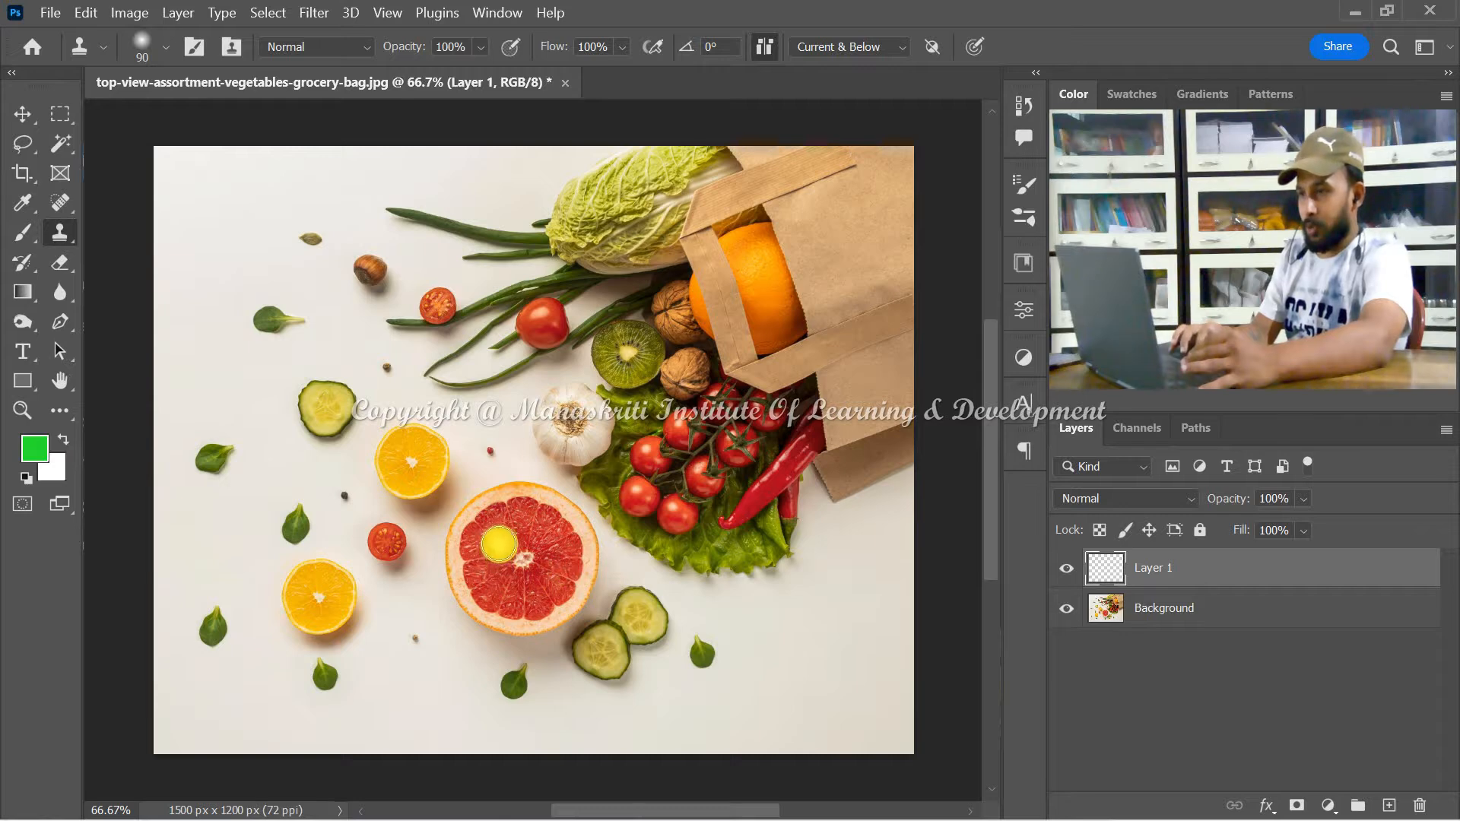
{"action": "scroll", "coordinate": [310, 413], "scroll_direction": "left", "scroll_amount": 3}
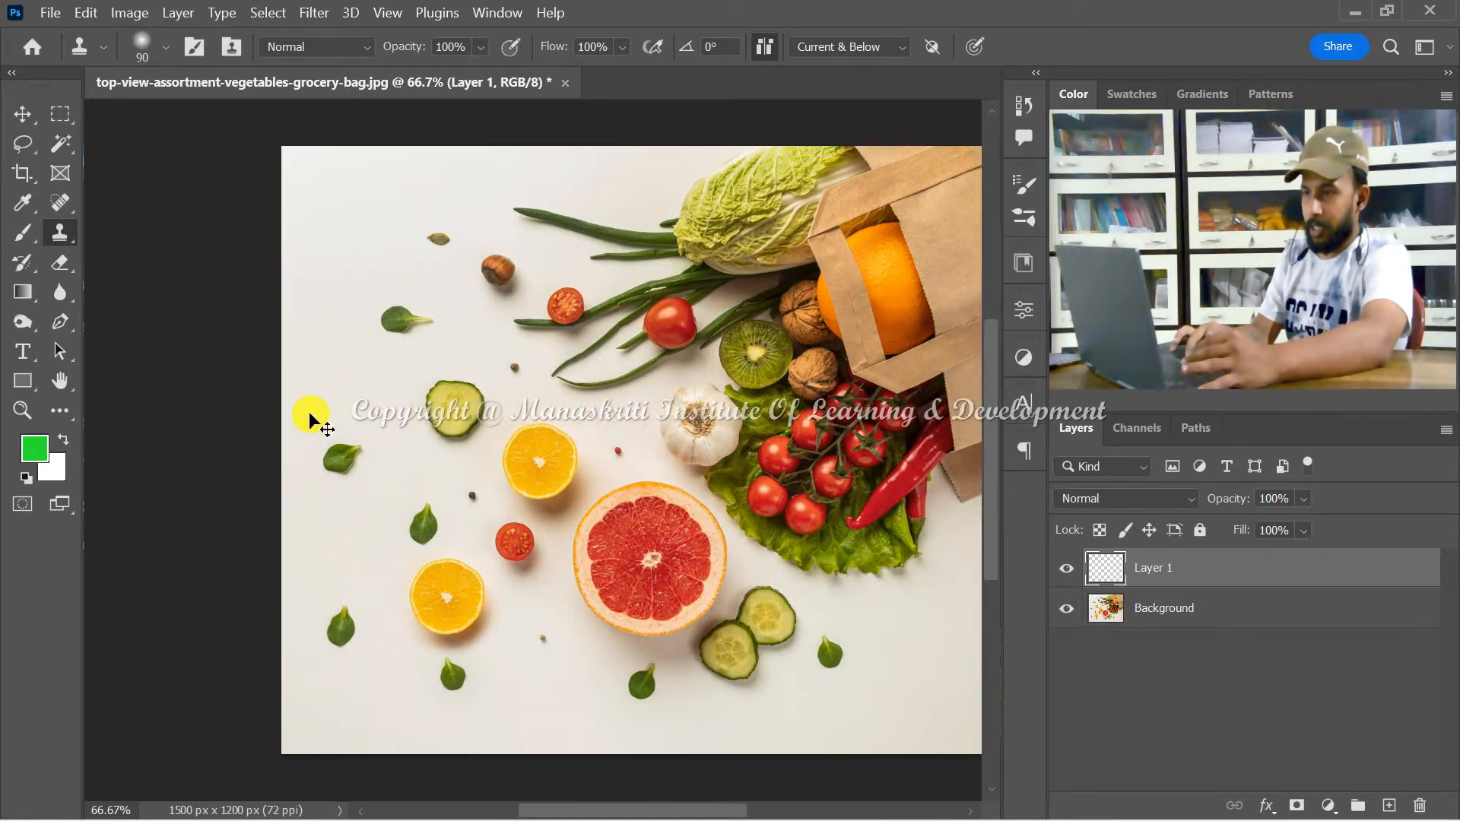
{"action": "scroll", "coordinate": [311, 413], "scroll_direction": "right", "scroll_amount": 3}
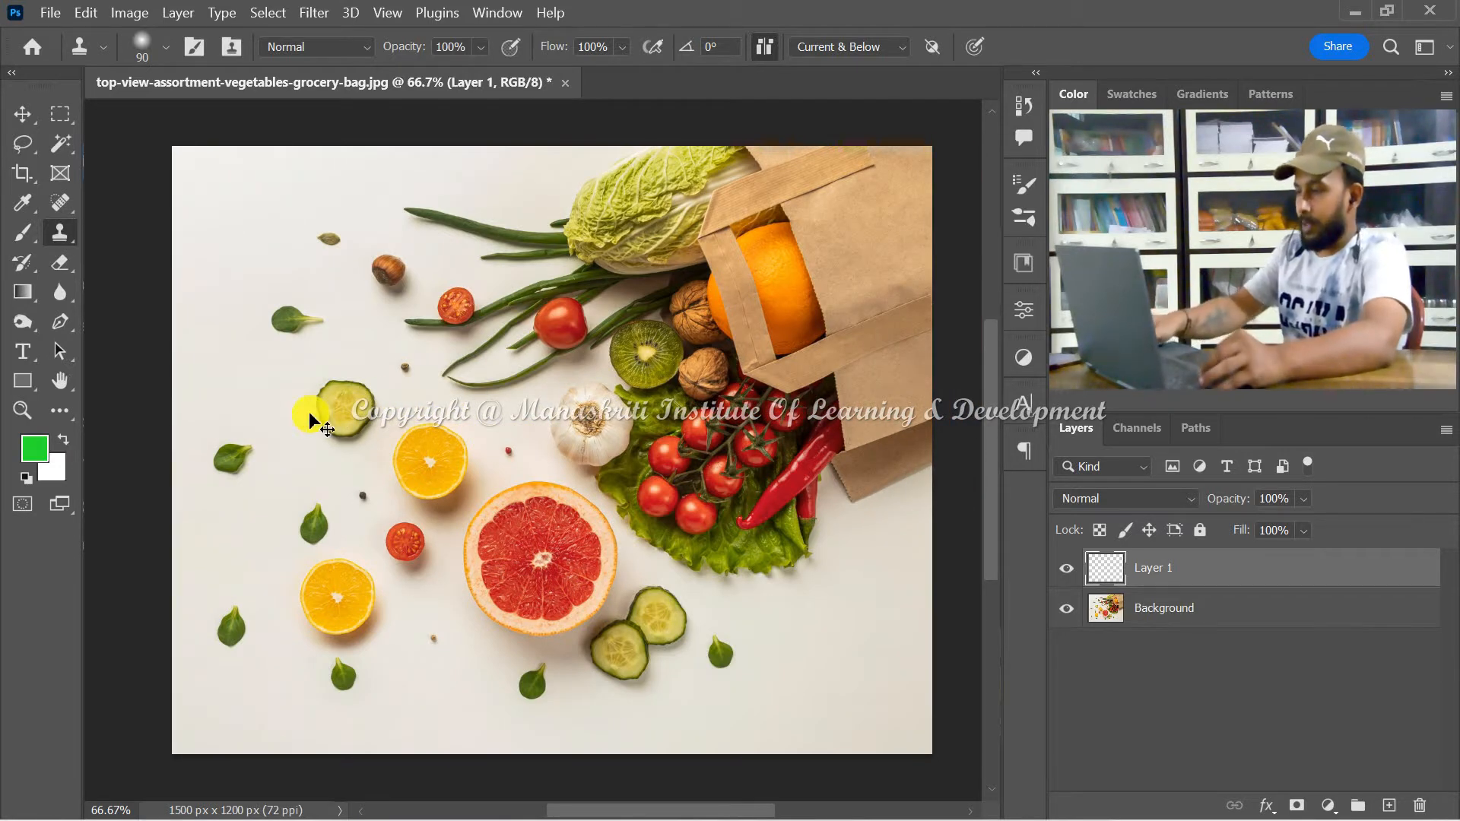
{"action": "key", "text": "ctrl+plus"}
{"action": "key", "text": "ctrl+plus"}
{"action": "scroll", "coordinate": [311, 413], "scroll_direction": "right", "scroll_amount": 1}
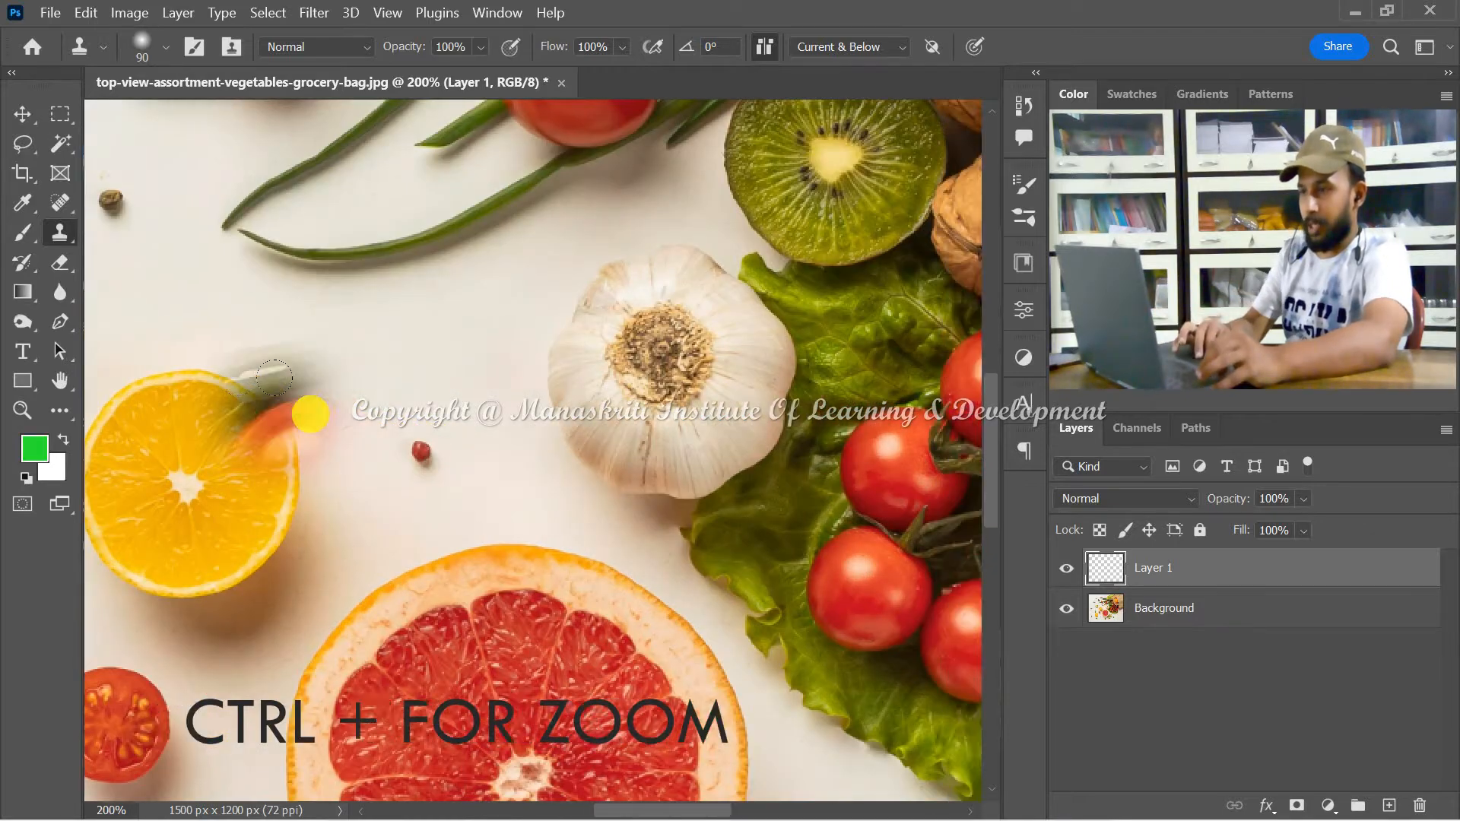
{"action": "scroll", "coordinate": [310, 414], "scroll_direction": "right", "scroll_amount": 1}
{"action": "scroll", "coordinate": [310, 413], "scroll_direction": "left", "scroll_amount": 4}
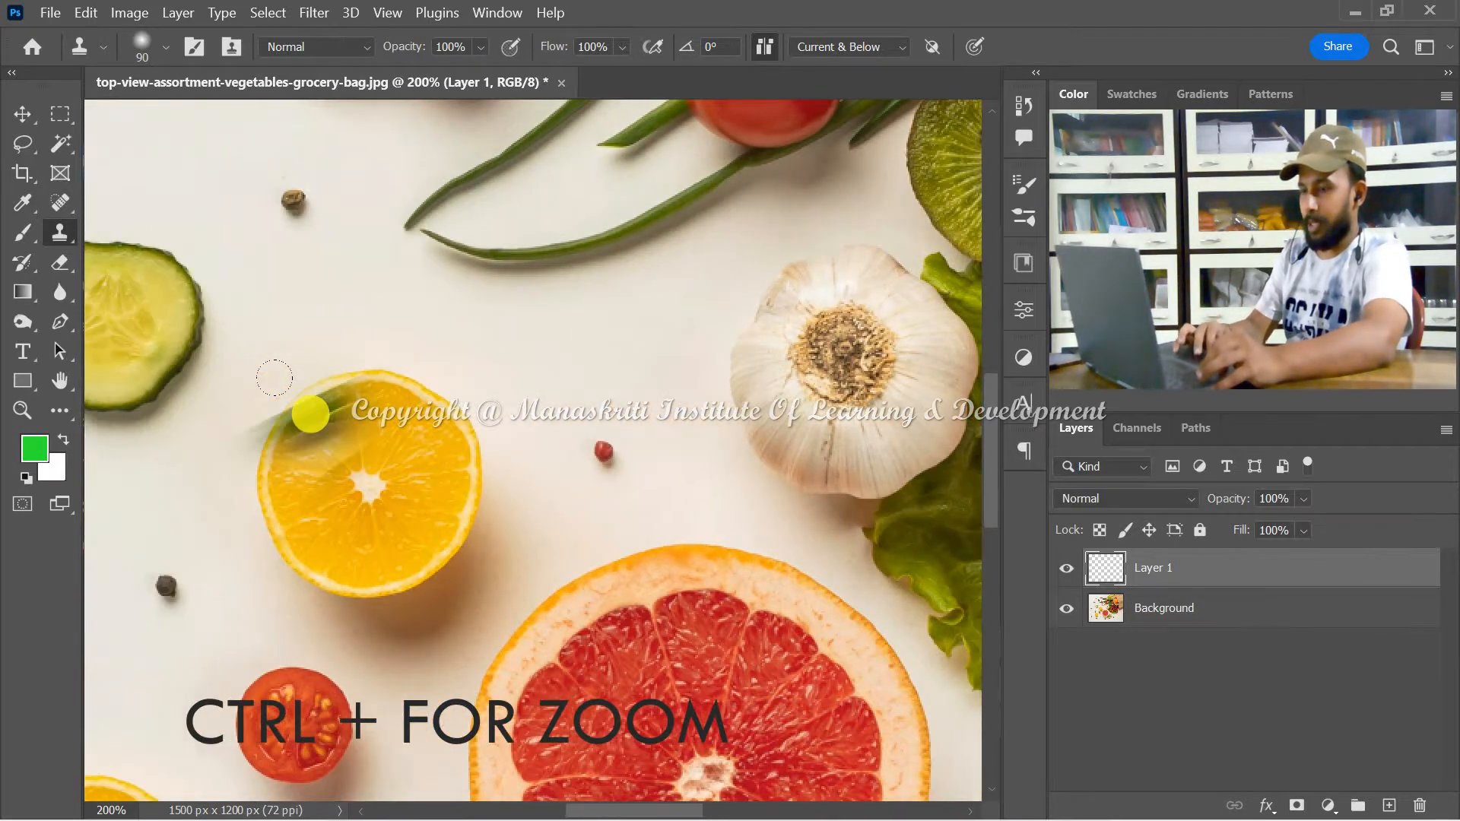
{"action": "key", "text": "ctrl+minus"}
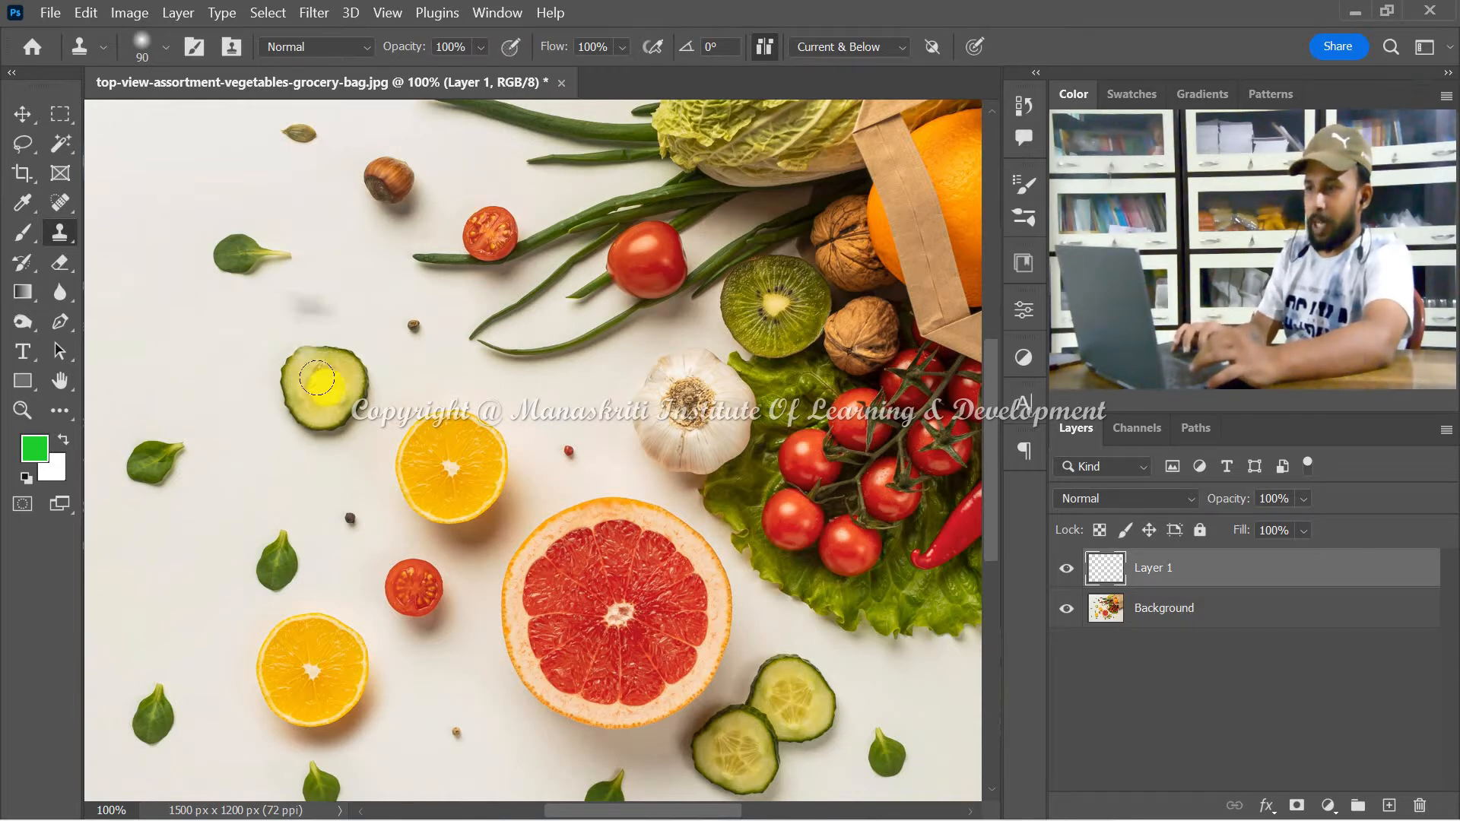
{"action": "scroll", "coordinate": [317, 388], "scroll_direction": "left", "scroll_amount": 3}
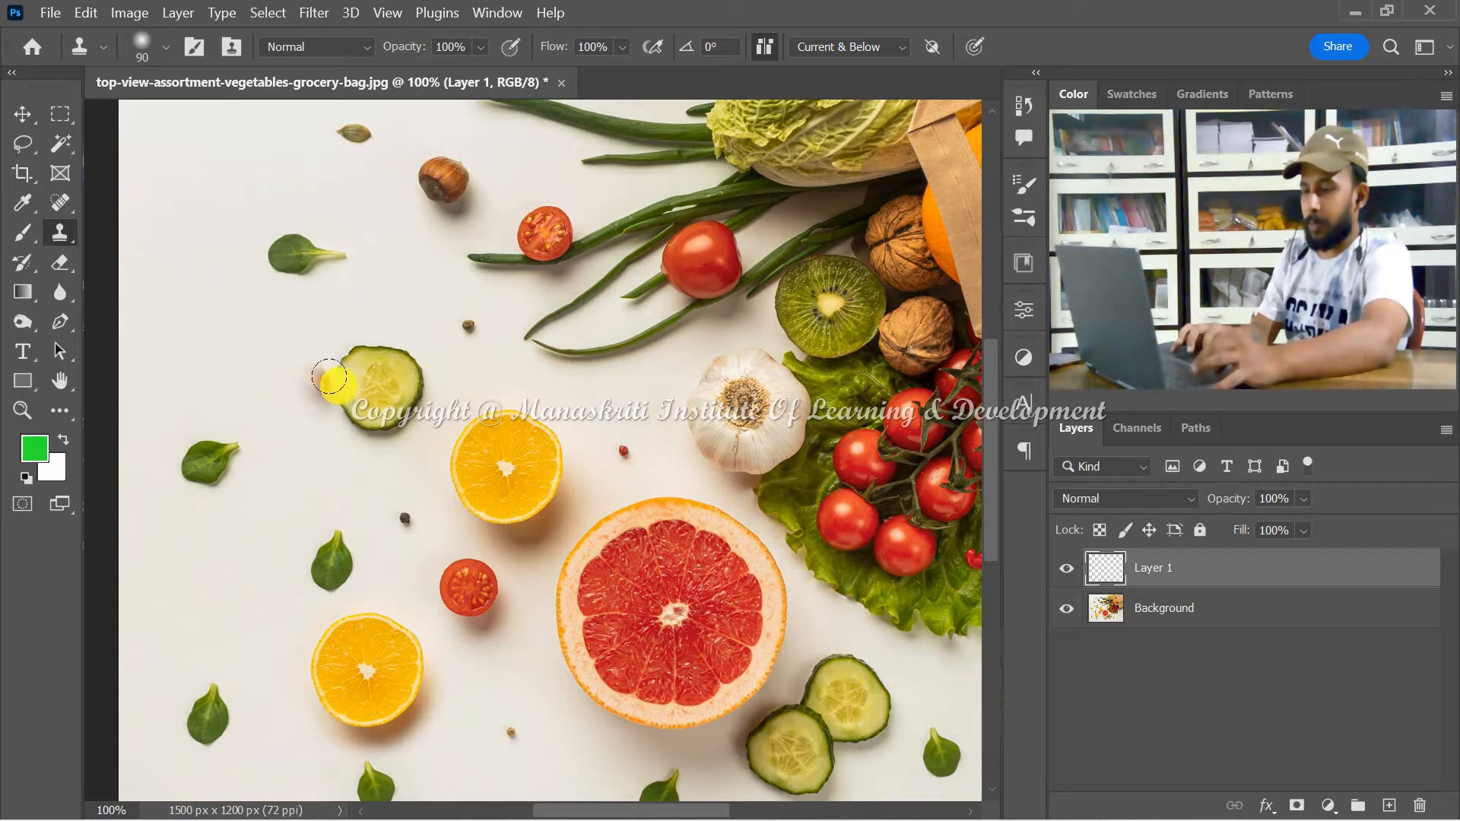
{"action": "left_click_drag", "start_coordinate": [403, 310], "coordinate": [441, 332]}
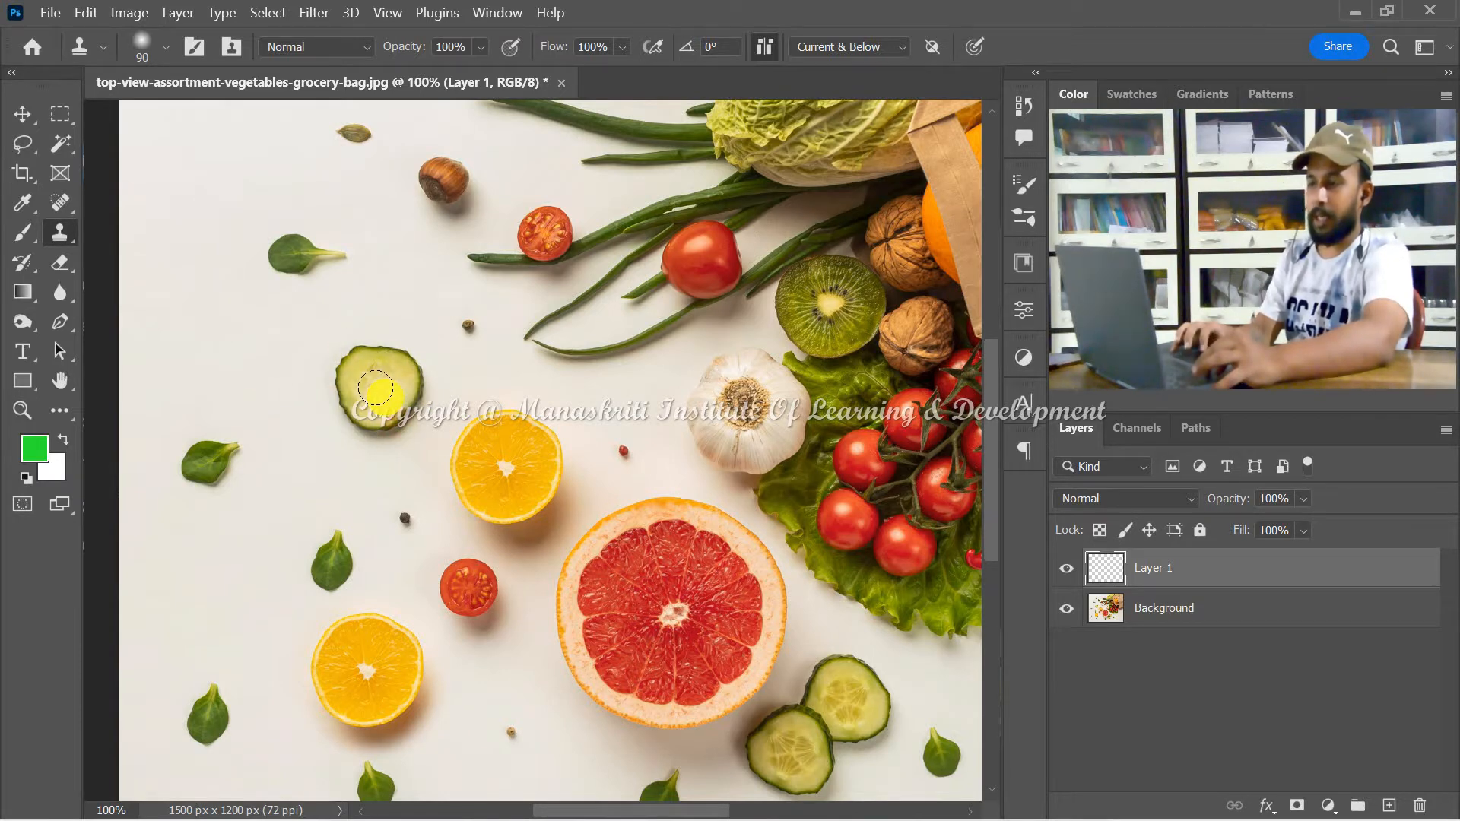
{"action": "left_click", "coordinate": [365, 378], "text": "alt"}
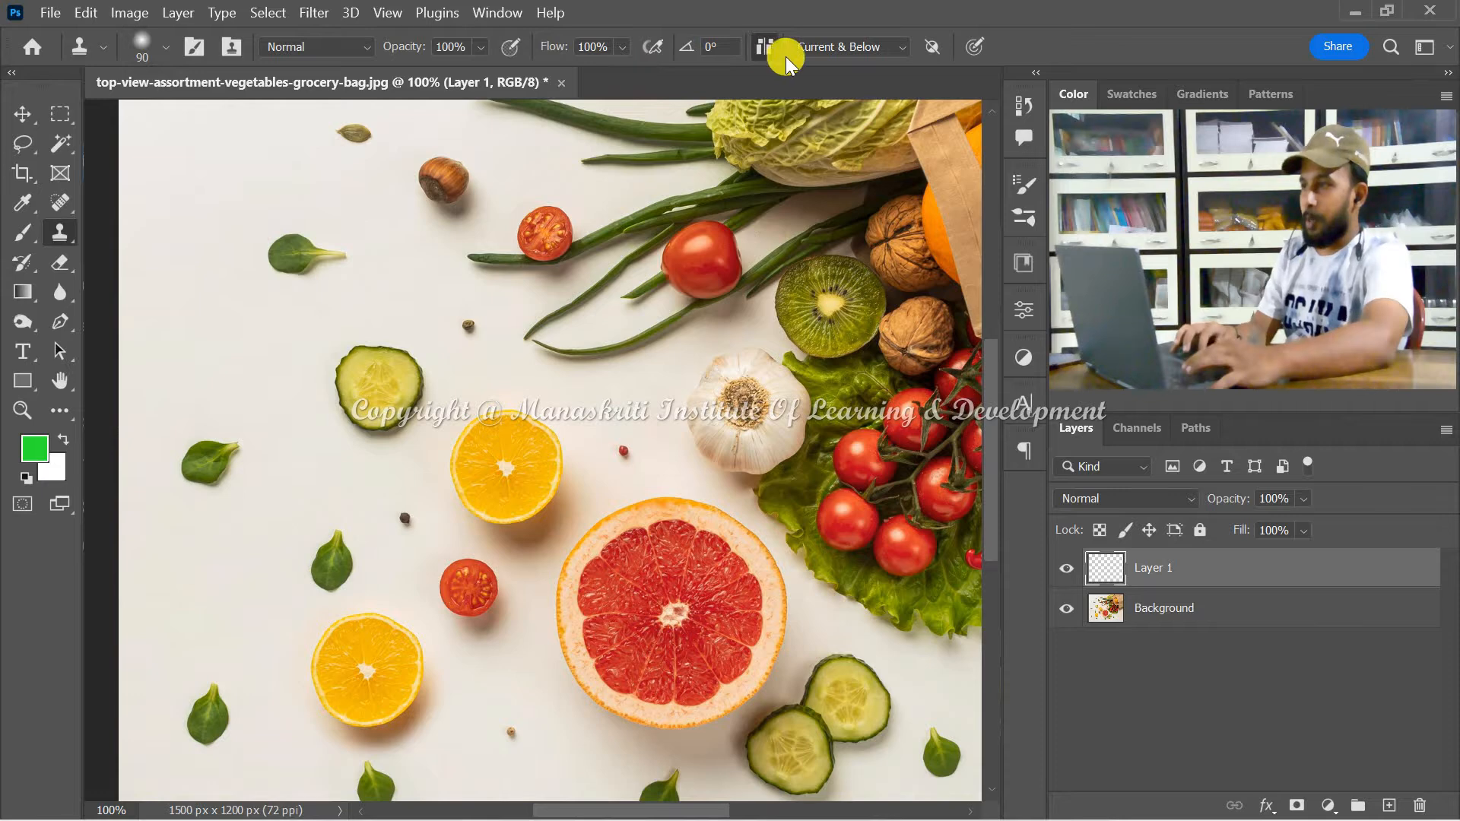
Keep sampling on Current & Below and paint a copy of the cucumber slice on the empty background near the image's left edge
{"action": "left_click", "coordinate": [898, 47]}
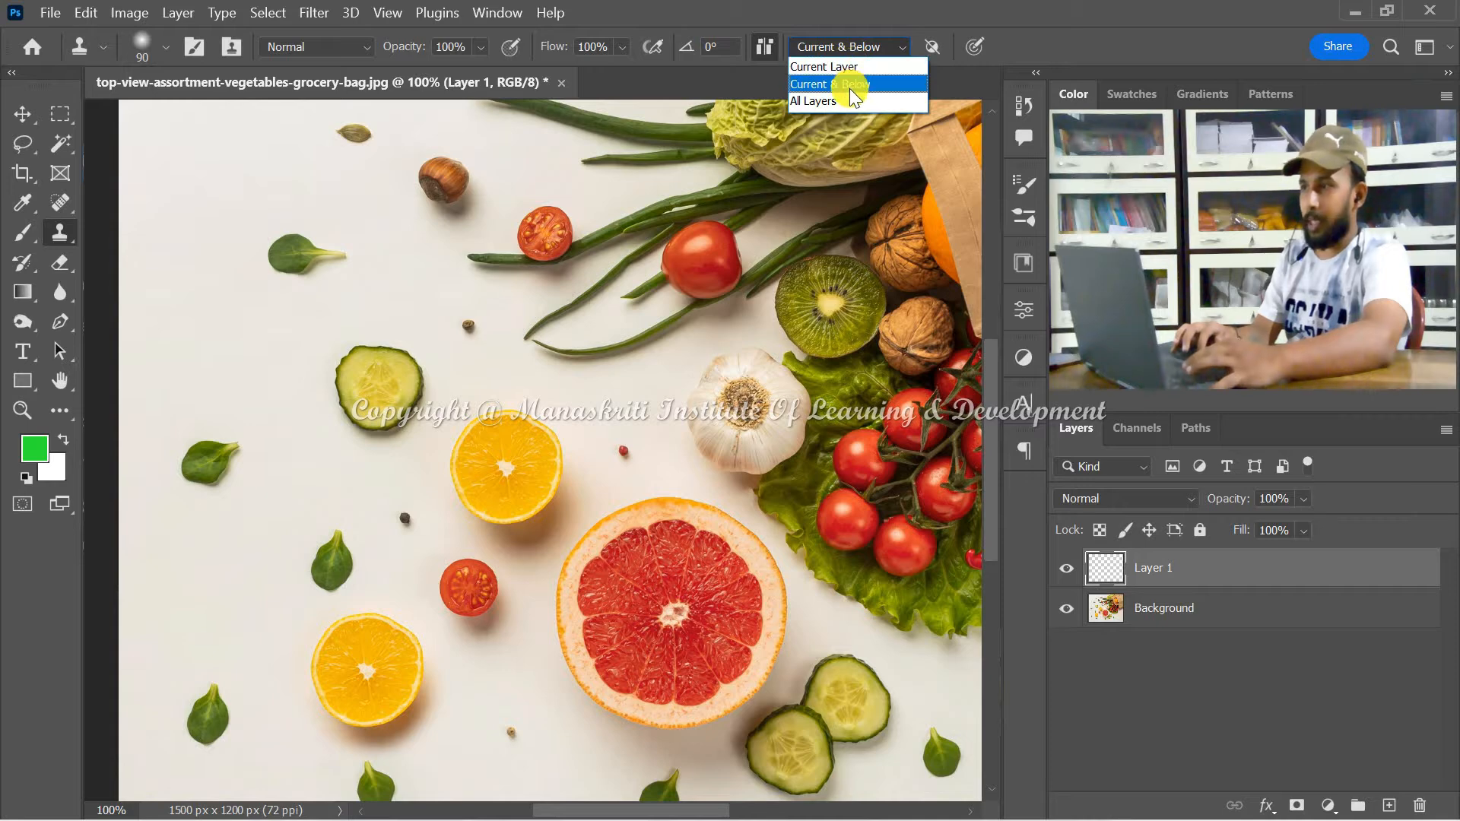
{"action": "left_click", "coordinate": [1040, 48]}
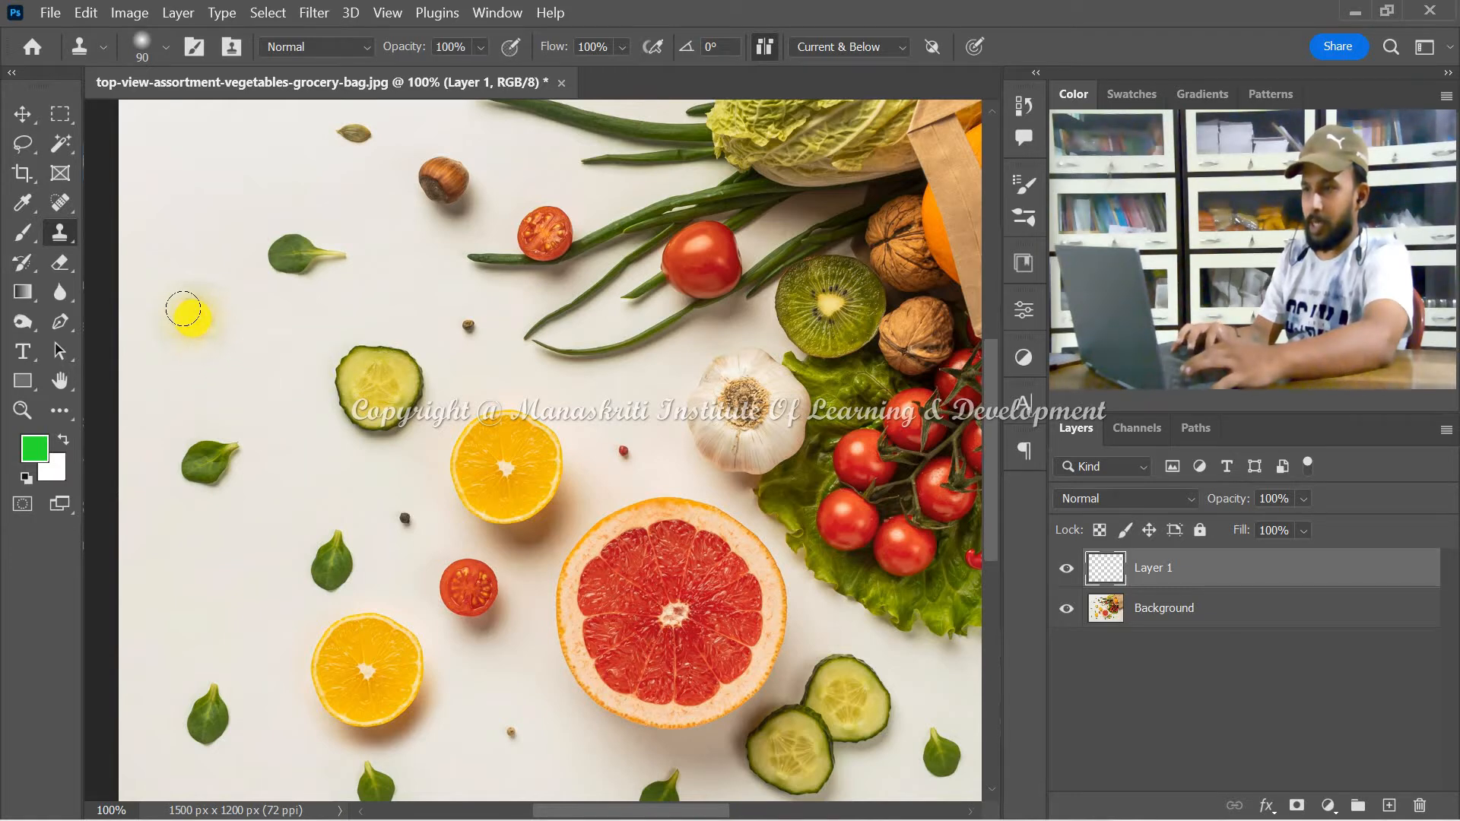
{"action": "mouse_move", "coordinate": [185, 312]}
{"action": "left_mouse_down"}
{"action": "mouse_move", "coordinate": [201, 314]}
{"action": "mouse_move", "coordinate": [175, 294]}
{"action": "mouse_move", "coordinate": [194, 316]}
{"action": "mouse_move", "coordinate": [183, 334]}
{"action": "mouse_move", "coordinate": [177, 302]}
{"action": "mouse_move", "coordinate": [205, 305]}
{"action": "mouse_move", "coordinate": [182, 341]}
{"action": "mouse_move", "coordinate": [162, 286]}
{"action": "mouse_move", "coordinate": [194, 305]}
{"action": "mouse_move", "coordinate": [165, 337]}
{"action": "mouse_move", "coordinate": [163, 293]}
{"action": "mouse_move", "coordinate": [205, 304]}
{"action": "mouse_move", "coordinate": [182, 342]}
{"action": "mouse_move", "coordinate": [168, 323]}
{"action": "left_mouse_up"}
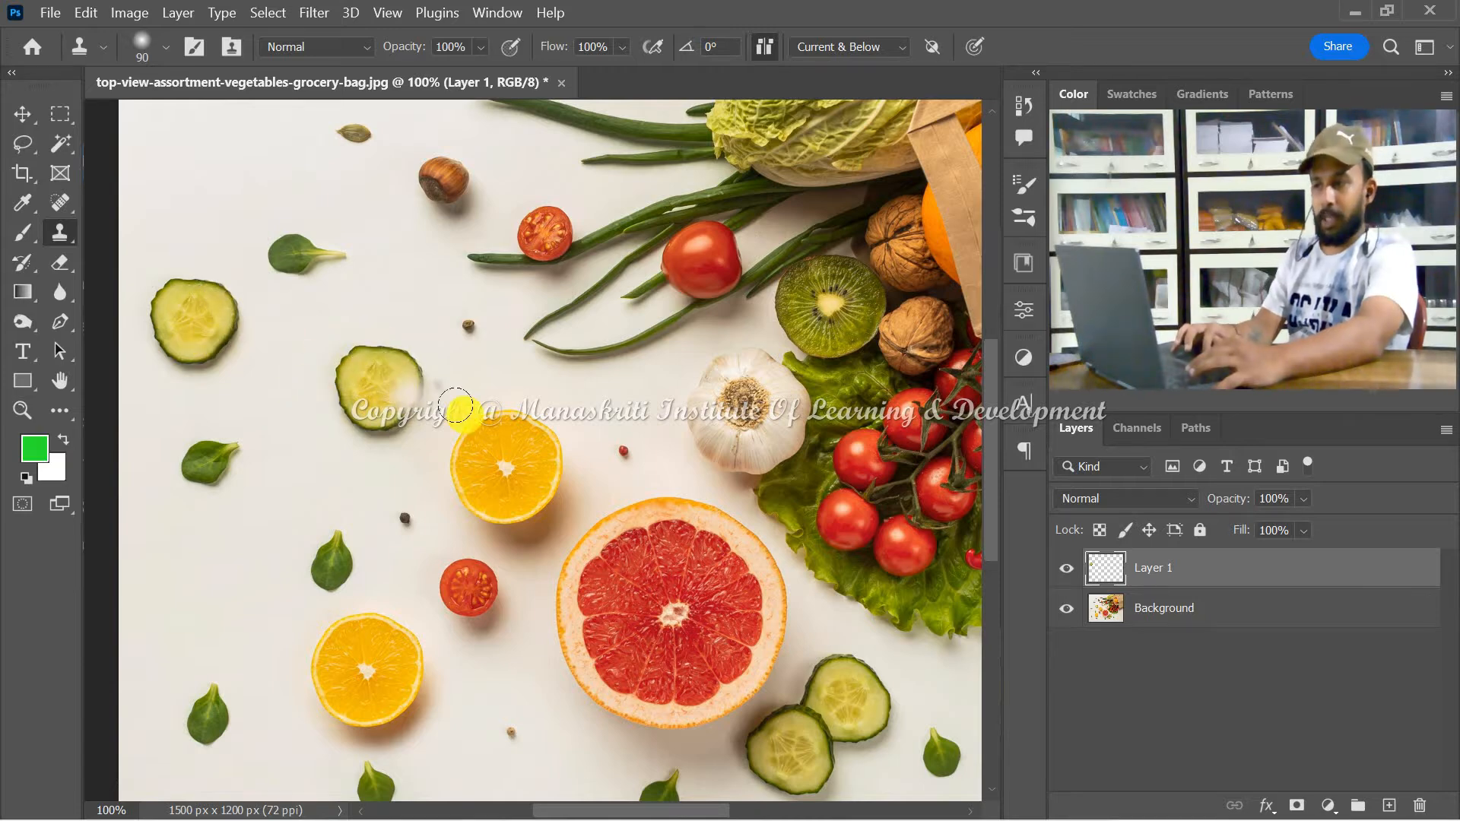
Clone the hazelnut onto the empty background above the copied cucumber slice, near the image's left edge
{"action": "scroll", "coordinate": [509, 275], "scroll_direction": "up", "scroll_amount": 3}
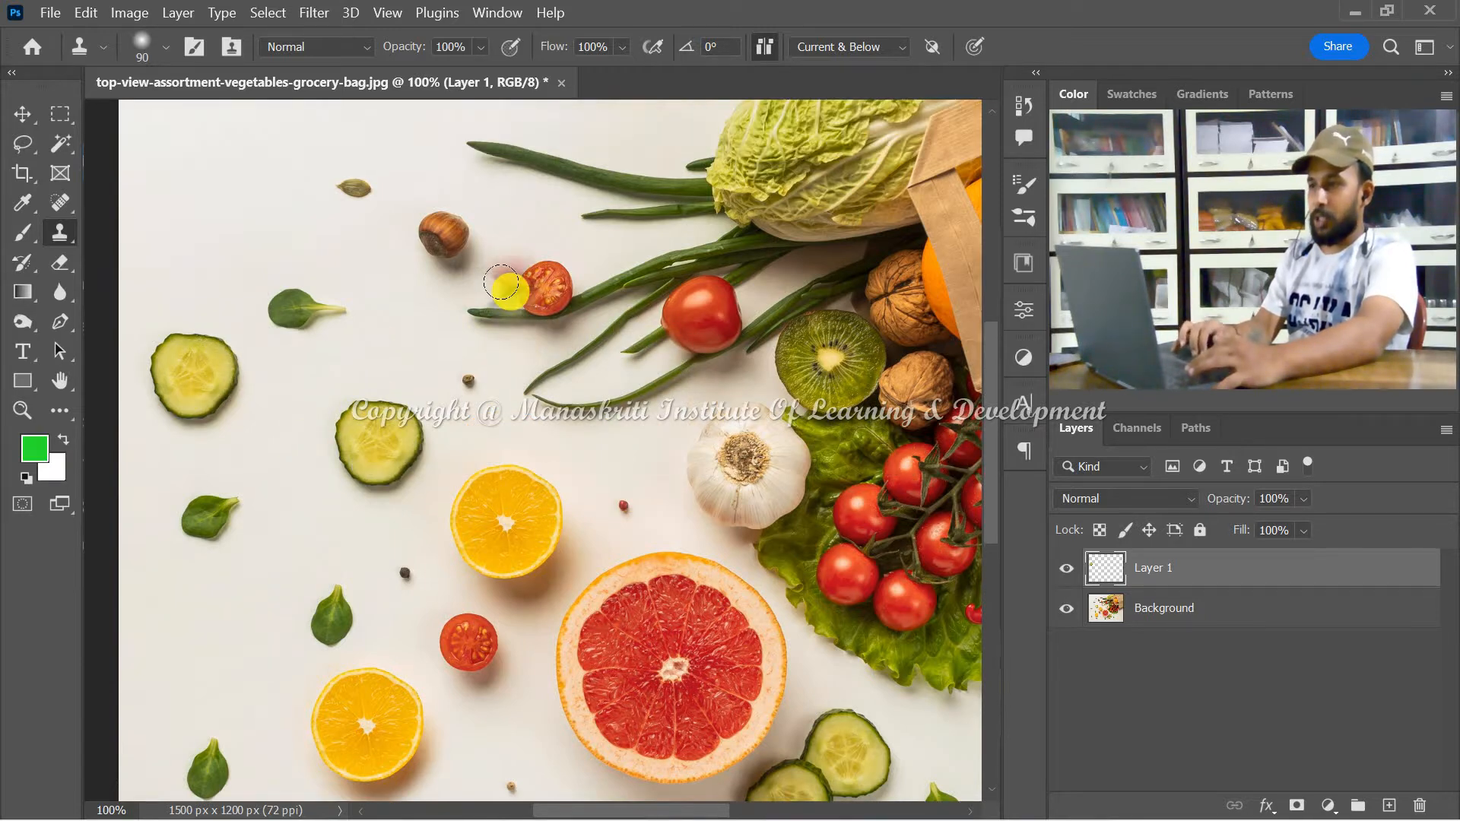
{"action": "left_click_drag", "start_coordinate": [434, 263], "coordinate": [435, 255]}
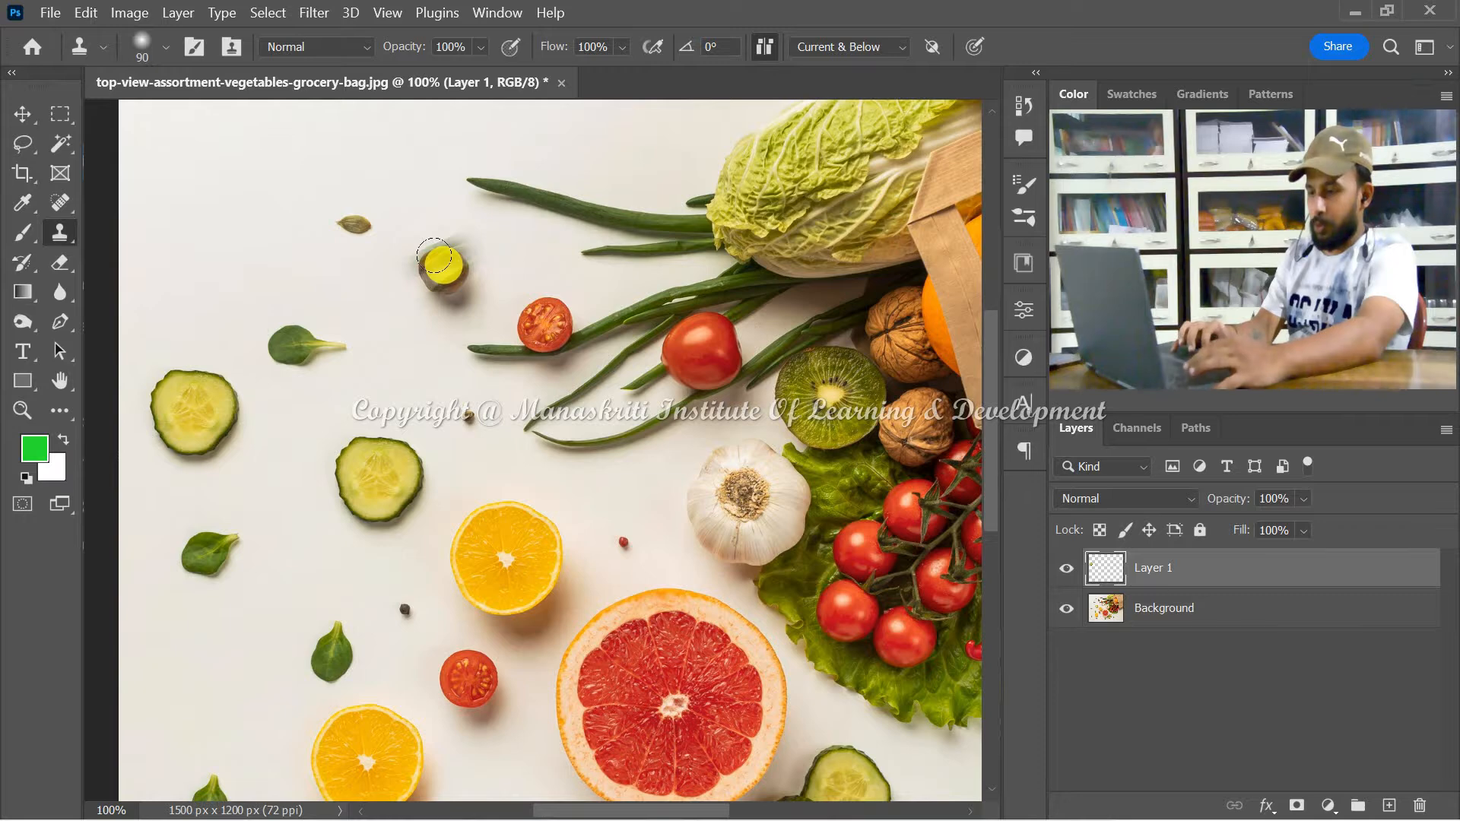
{"action": "key", "text": "ctrl+z"}
{"action": "mouse_move", "coordinate": [172, 213]}
{"action": "left_mouse_down"}
{"action": "mouse_move", "coordinate": [238, 217]}
{"action": "mouse_move", "coordinate": [192, 239]}
{"action": "mouse_move", "coordinate": [198, 207]}
{"action": "mouse_move", "coordinate": [239, 233]}
{"action": "mouse_move", "coordinate": [204, 226]}
{"action": "mouse_move", "coordinate": [218, 203]}
{"action": "mouse_move", "coordinate": [198, 228]}
{"action": "left_mouse_up"}
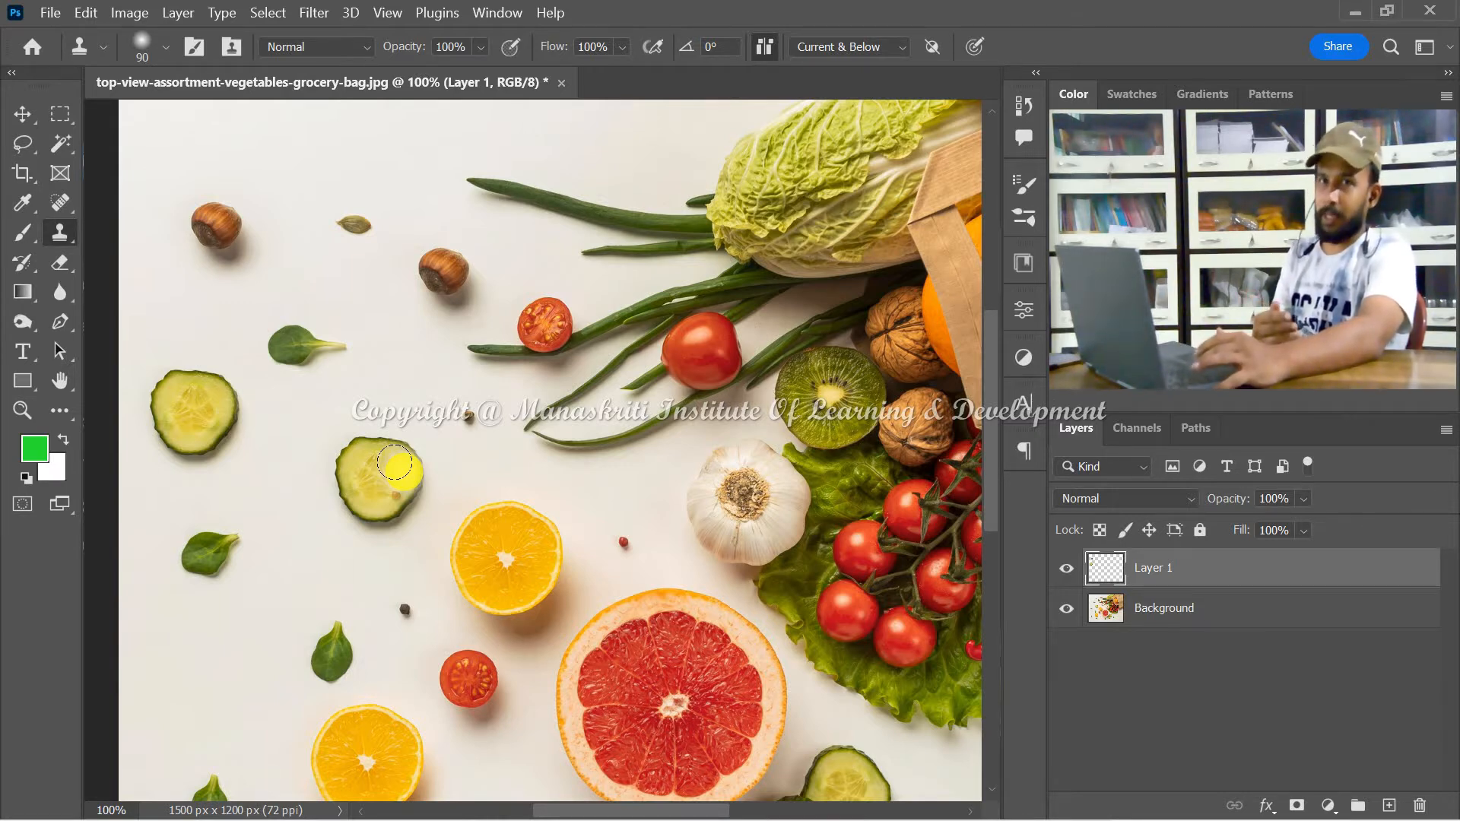
{"action": "scroll", "coordinate": [645, 536], "scroll_direction": "down", "scroll_amount": 2}
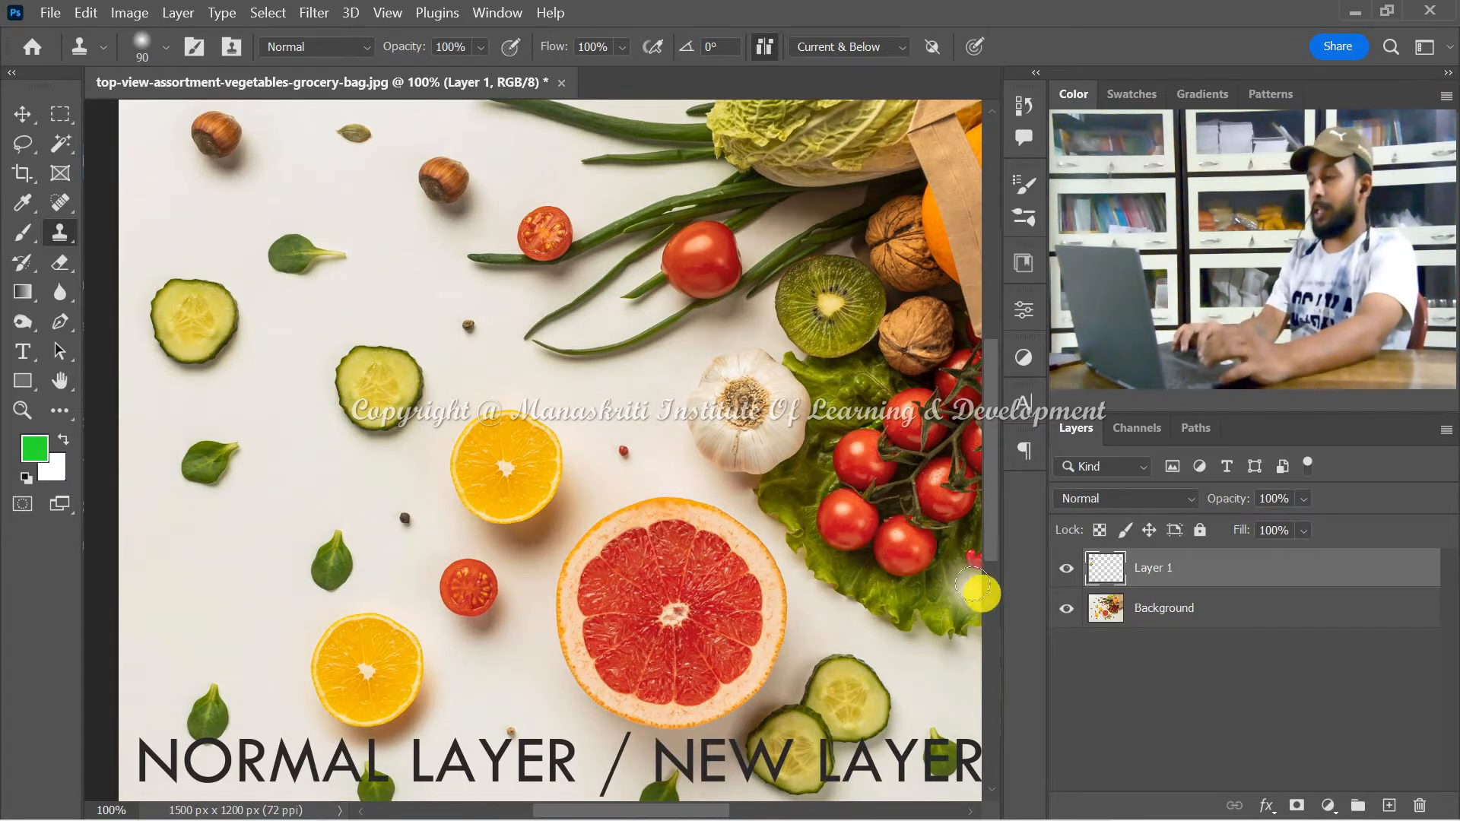
{"action": "left_click_drag", "start_coordinate": [186, 327], "coordinate": [245, 318]}
{"action": "key", "text": "ctrl+z"}
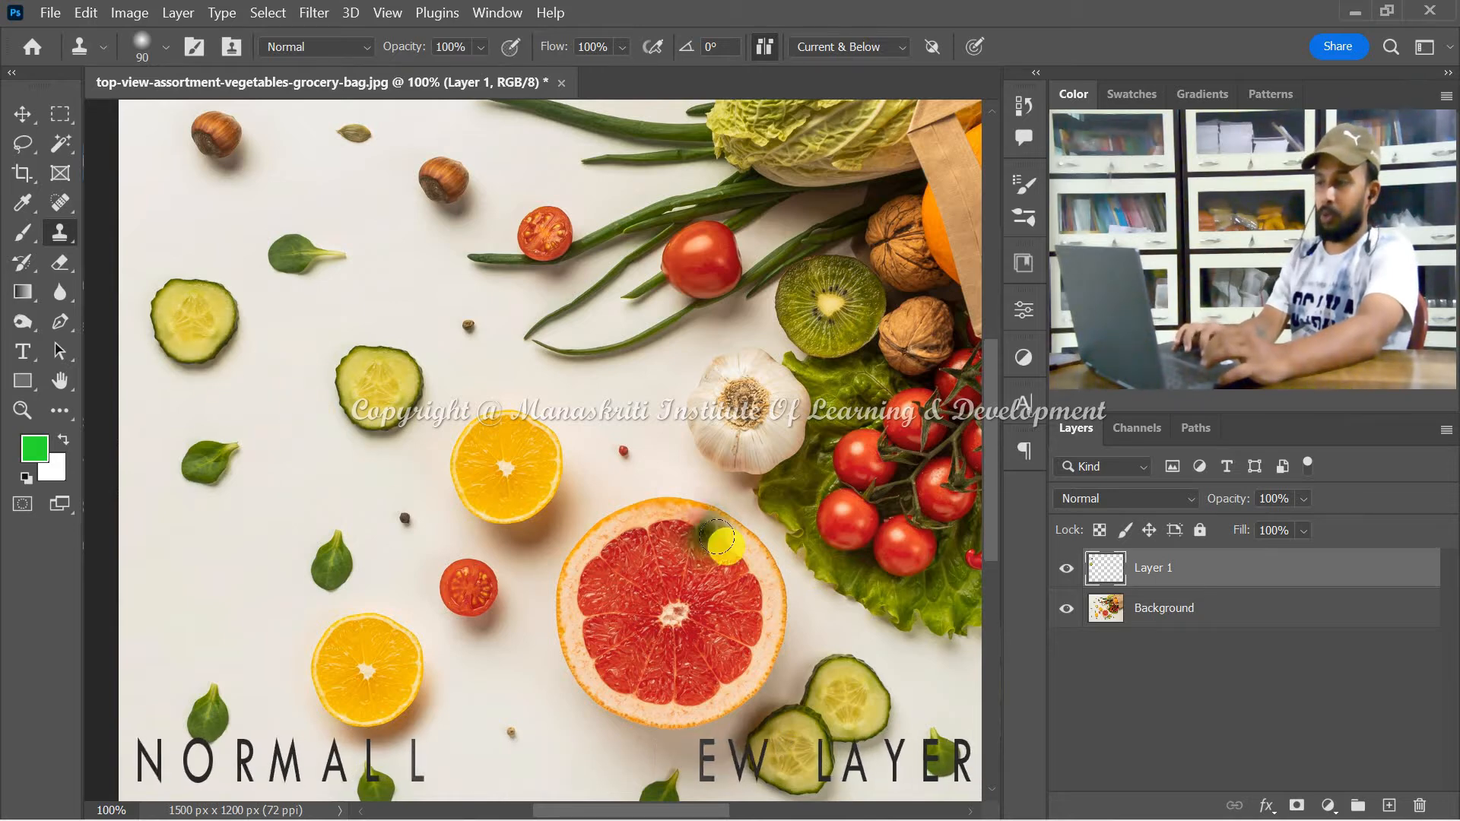
Add a Black & White adjustment layer with default settings directly above the Background layer
{"action": "left_click", "coordinate": [1157, 608]}
{"action": "key", "text": "ctrl+z"}
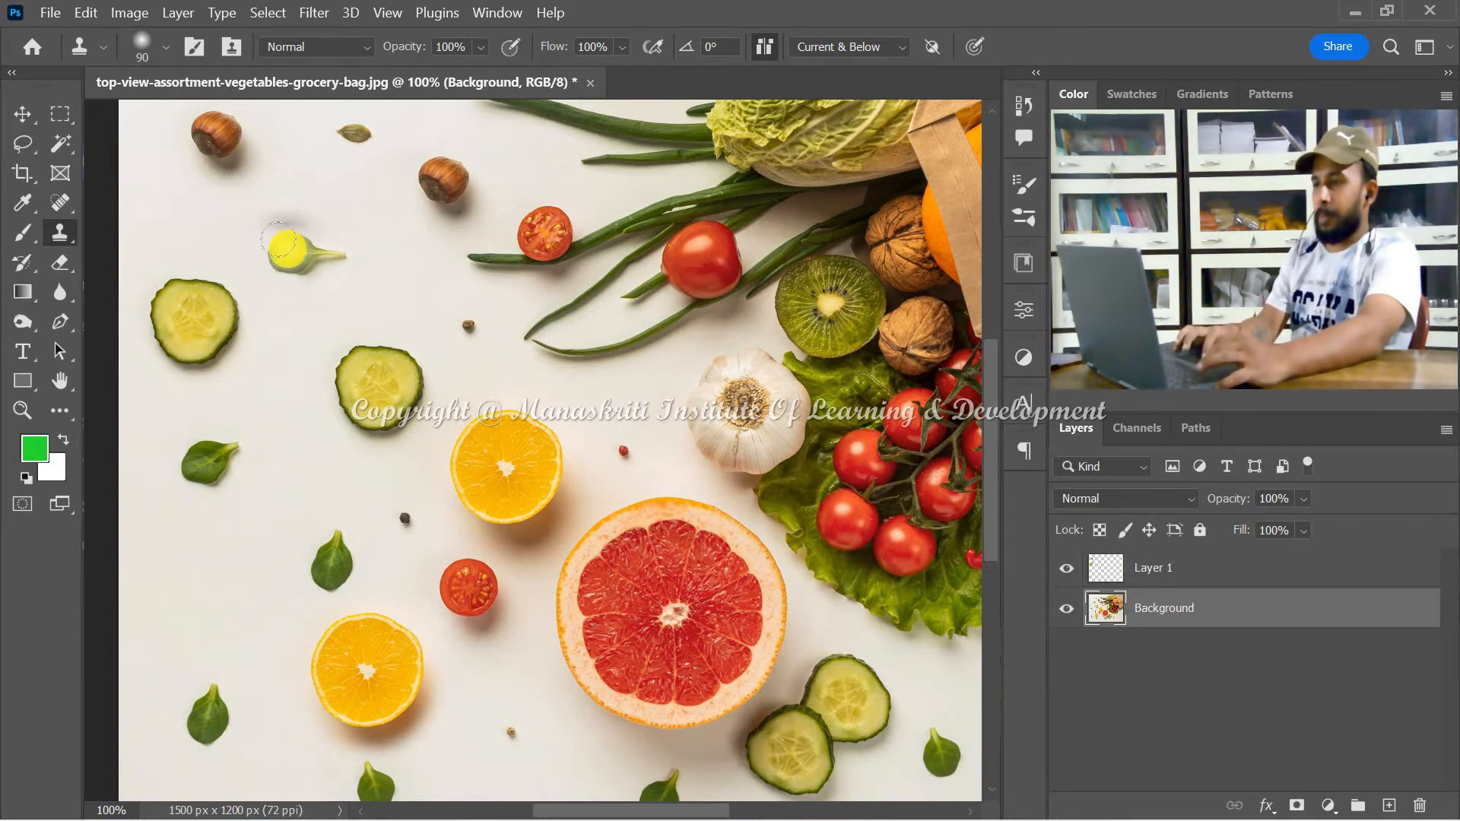
{"action": "left_click", "coordinate": [177, 14]}
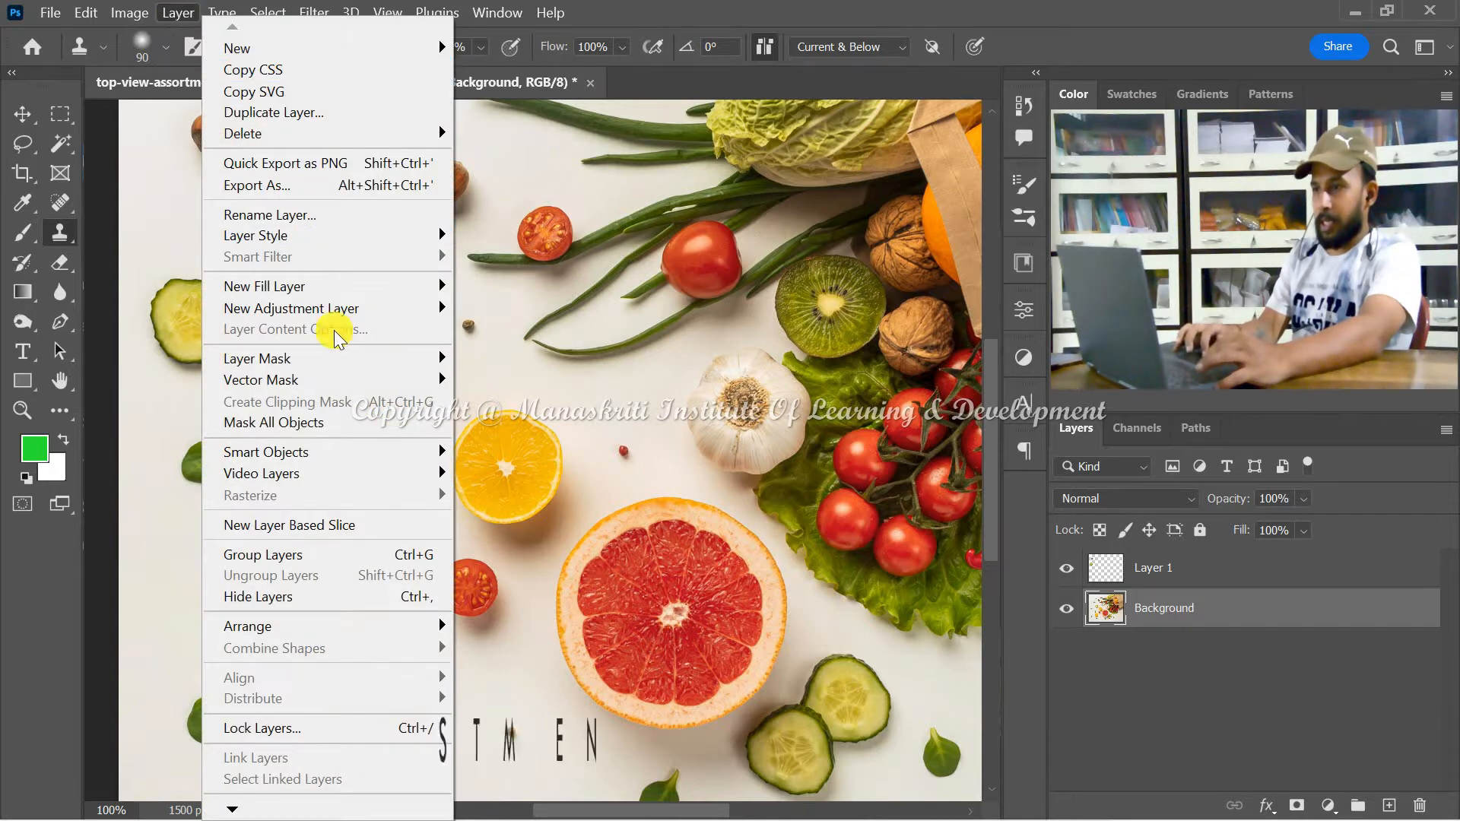
{"action": "mouse_move", "coordinate": [363, 317]}
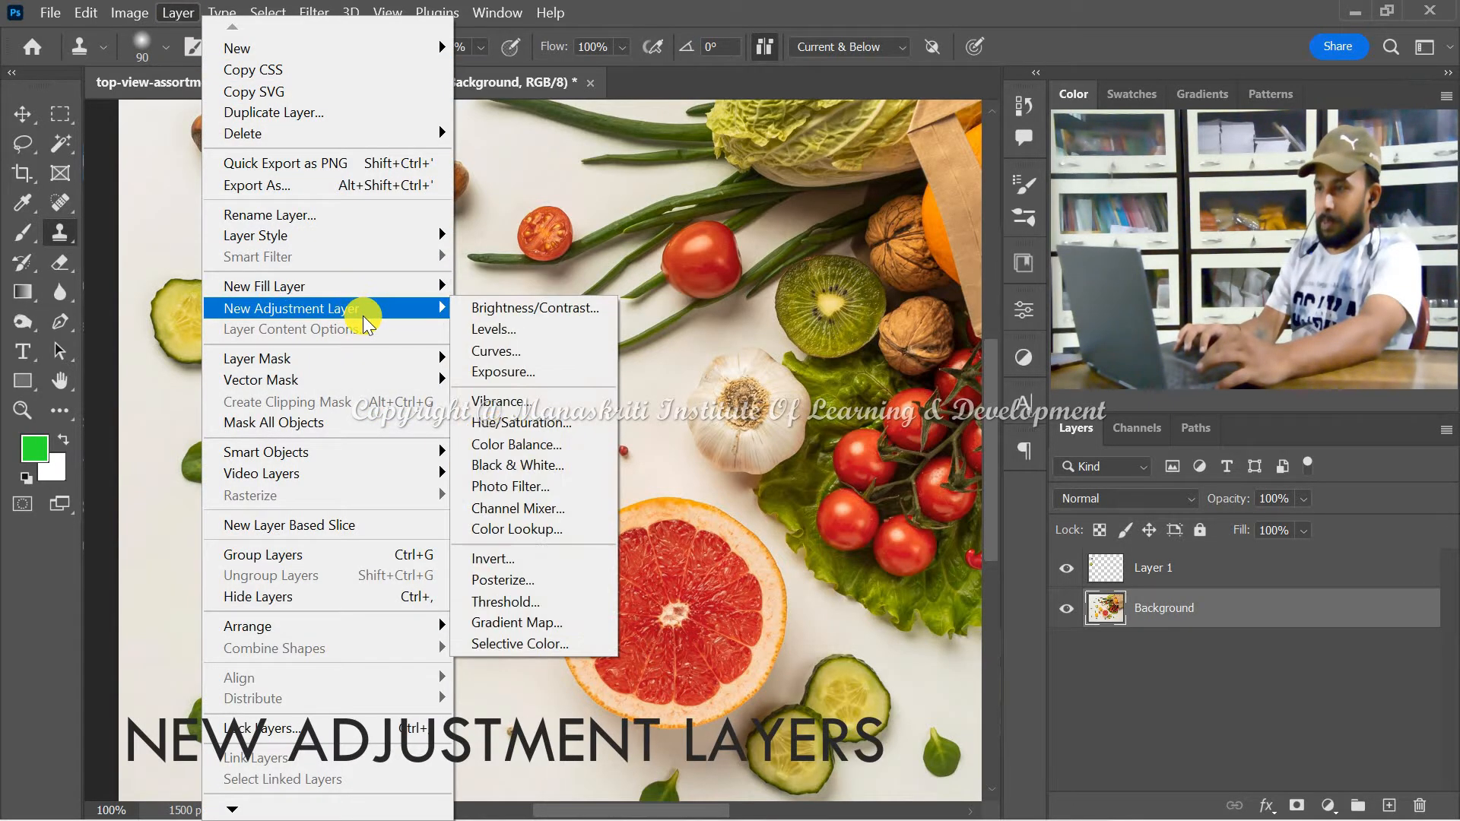
{"action": "left_click", "coordinate": [519, 465]}
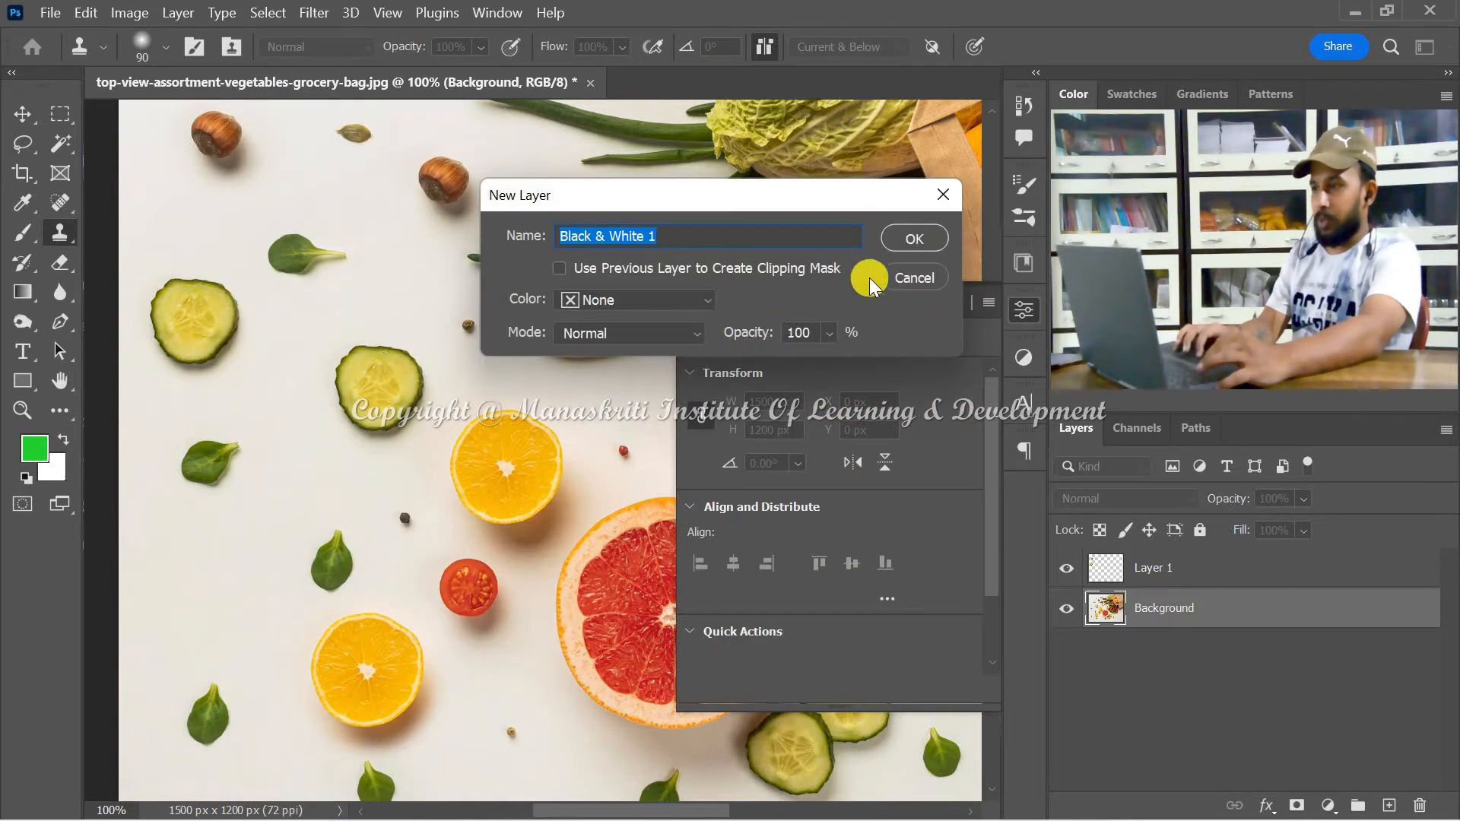
{"action": "left_click", "coordinate": [915, 238]}
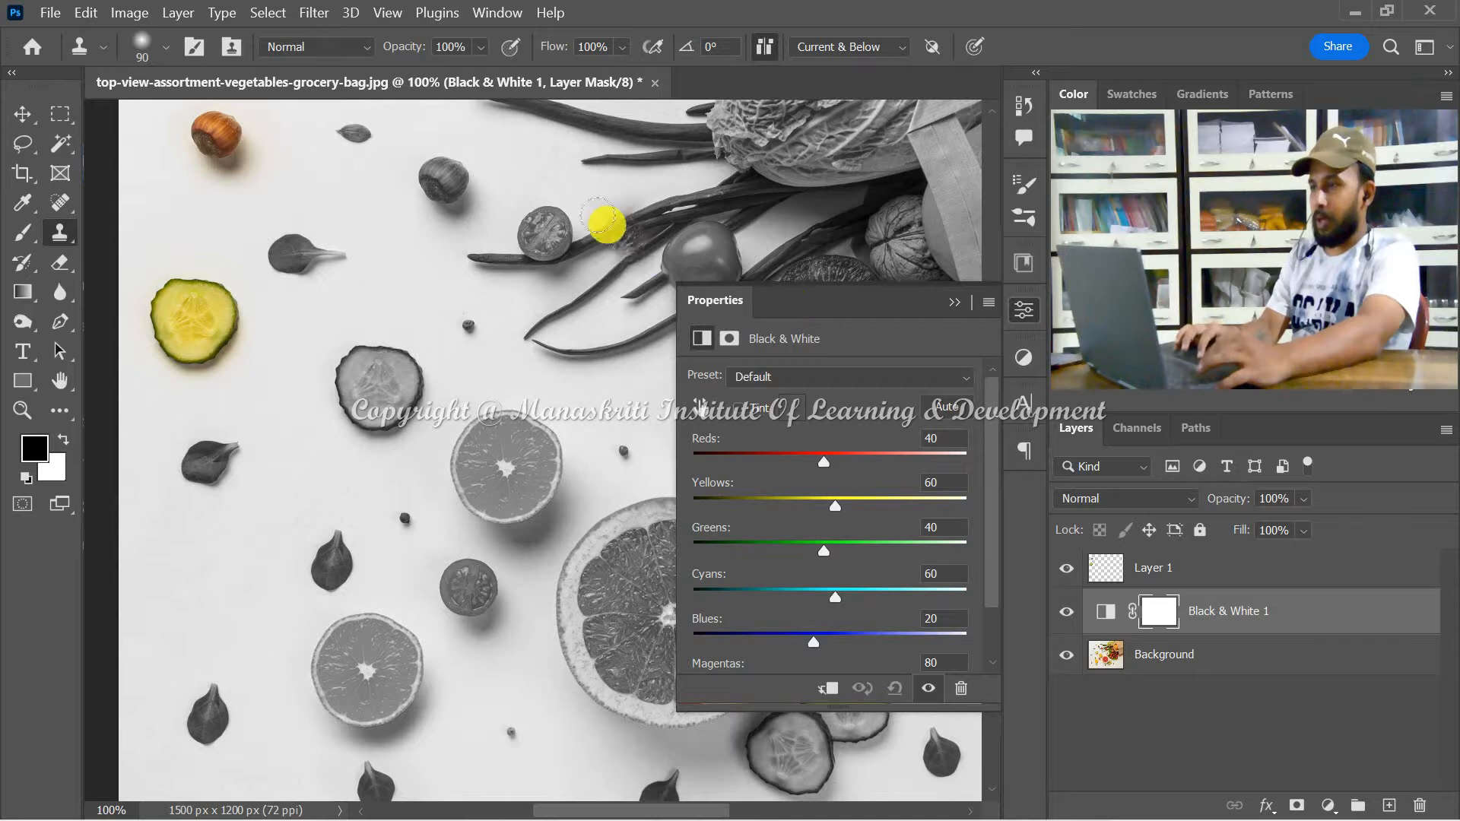
{"action": "left_click", "coordinate": [955, 304]}
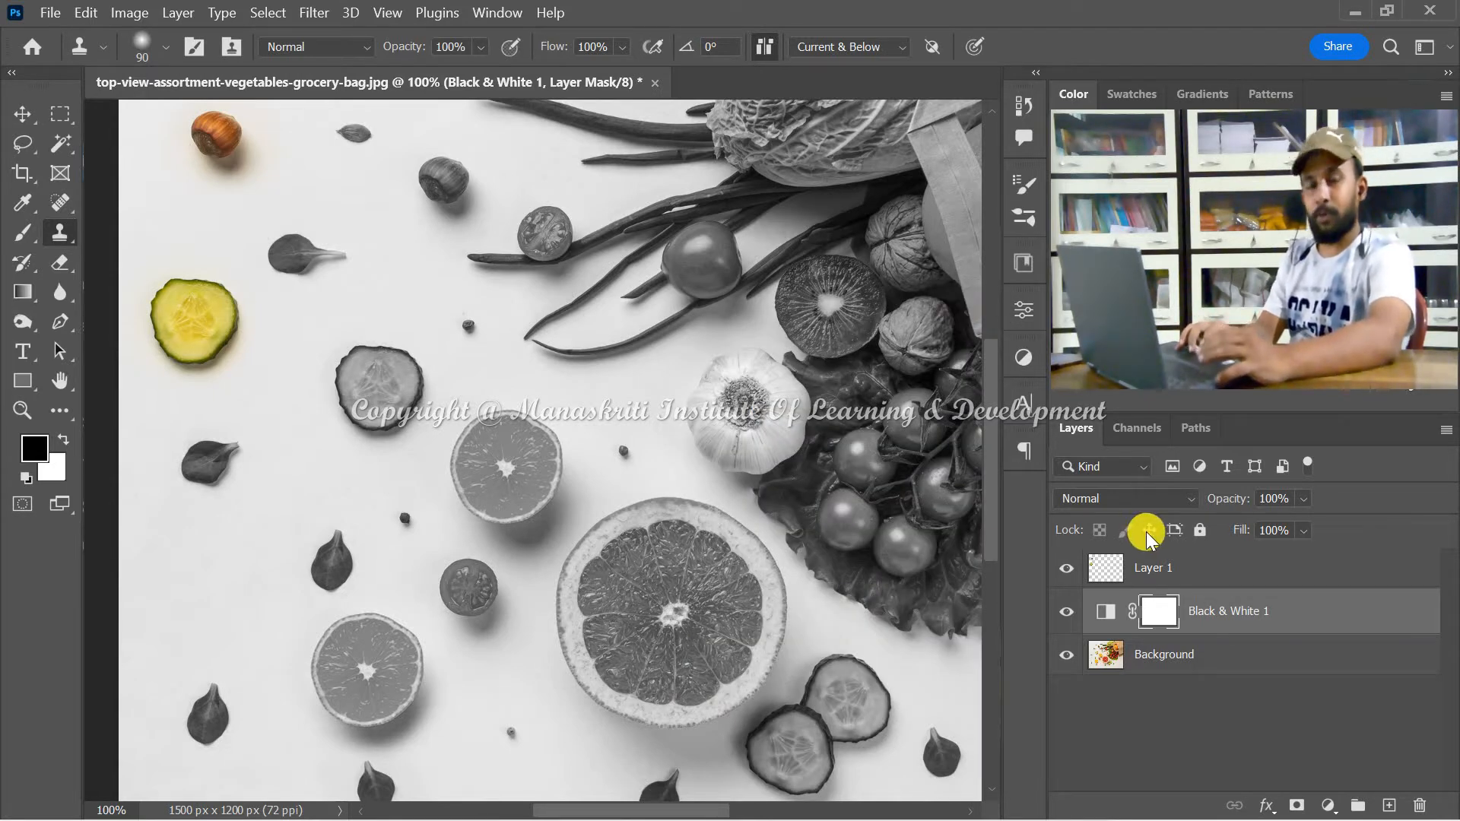
Toggle the Black & White adjustment layer's visibility to compare the cloned objects with the rest of the image
{"action": "scroll", "coordinate": [544, 453], "scroll_direction": "up", "scroll_amount": 1}
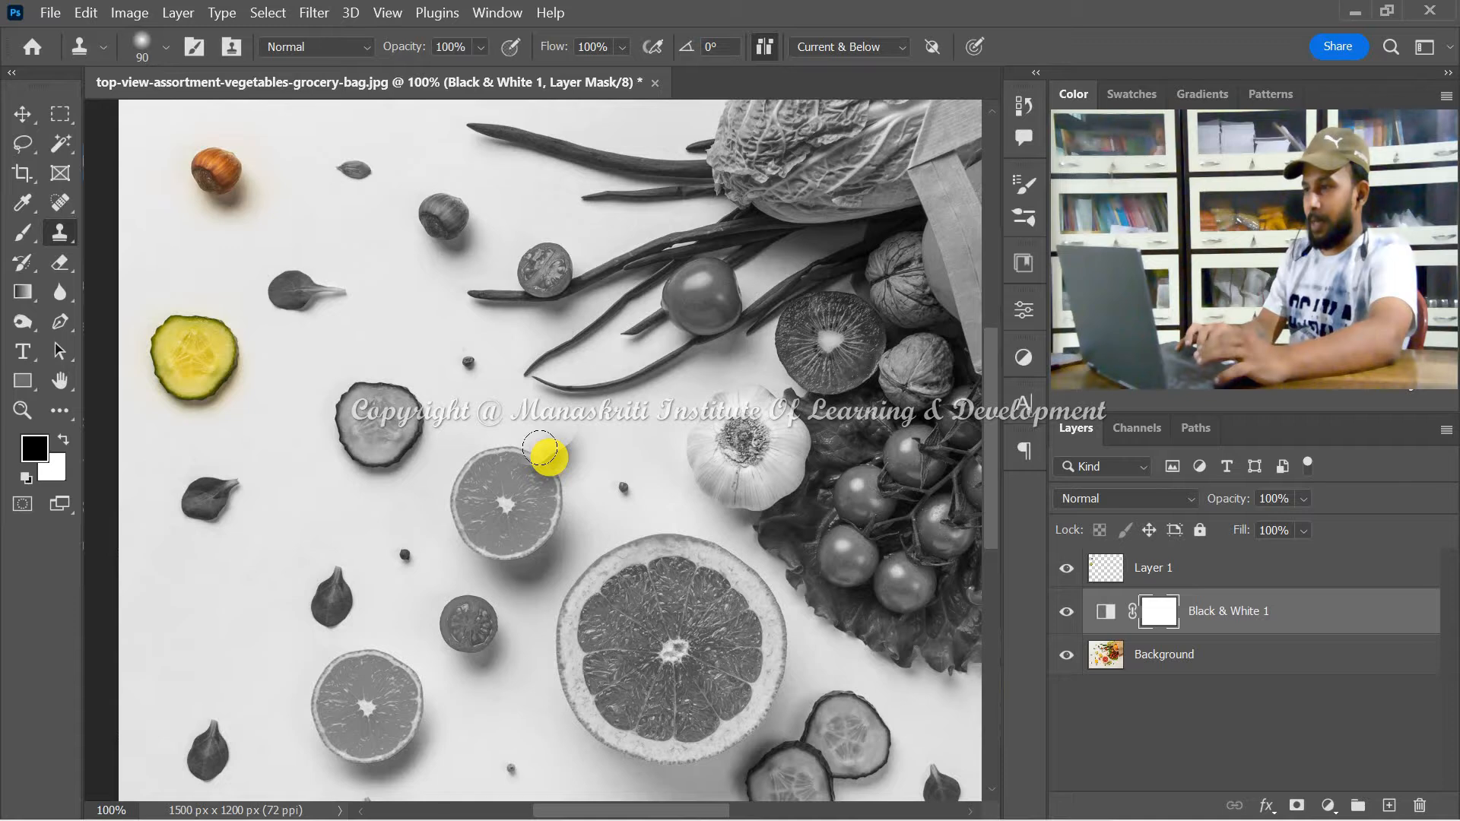
{"action": "left_click", "coordinate": [1066, 613]}
{"action": "left_click", "coordinate": [1065, 613]}
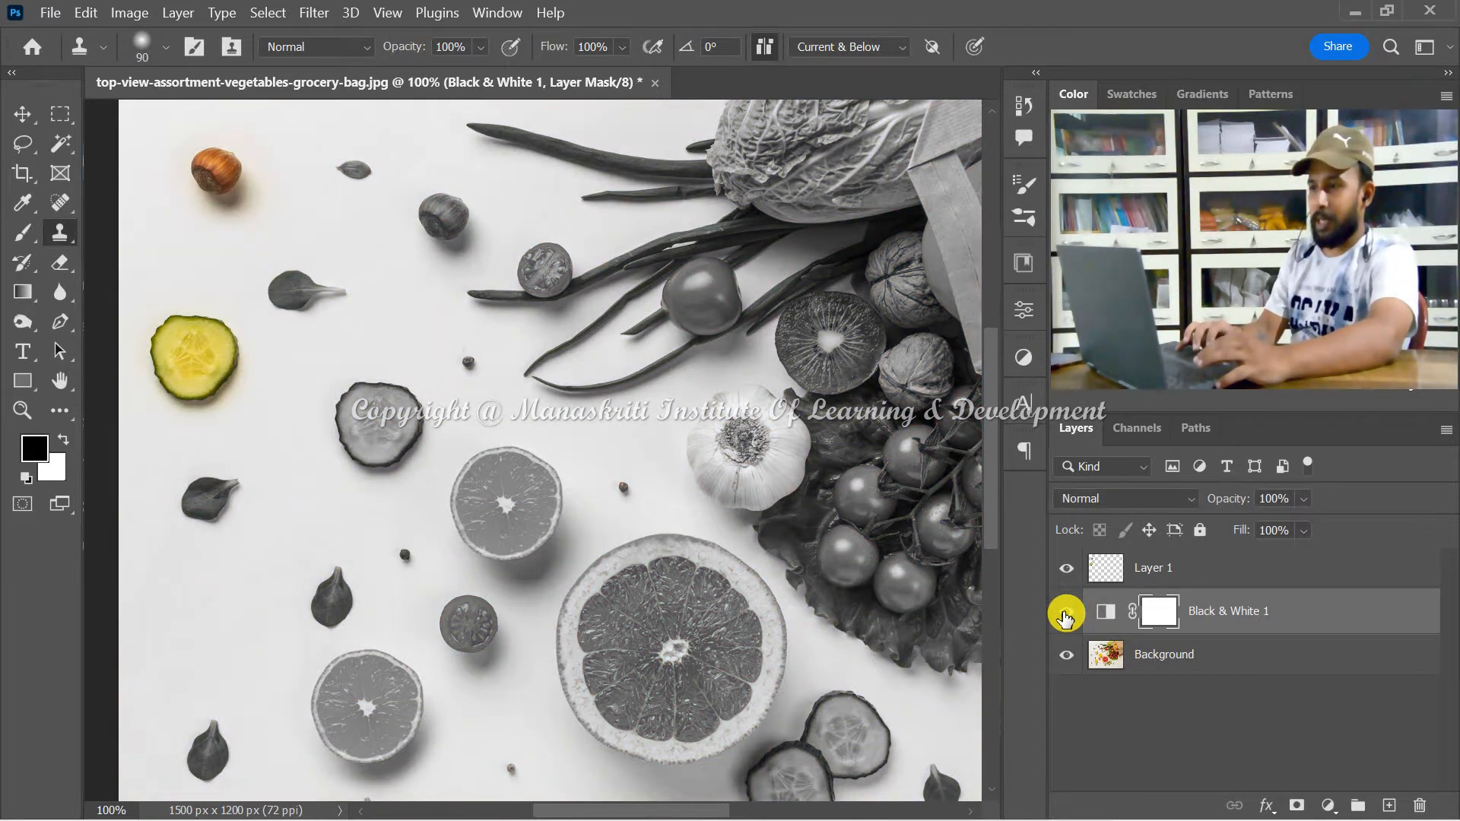
{"action": "left_click", "coordinate": [1066, 613]}
{"action": "left_click", "coordinate": [1065, 612]}
{"action": "left_click", "coordinate": [205, 316]}
{"action": "key", "text": "ctrl+z"}
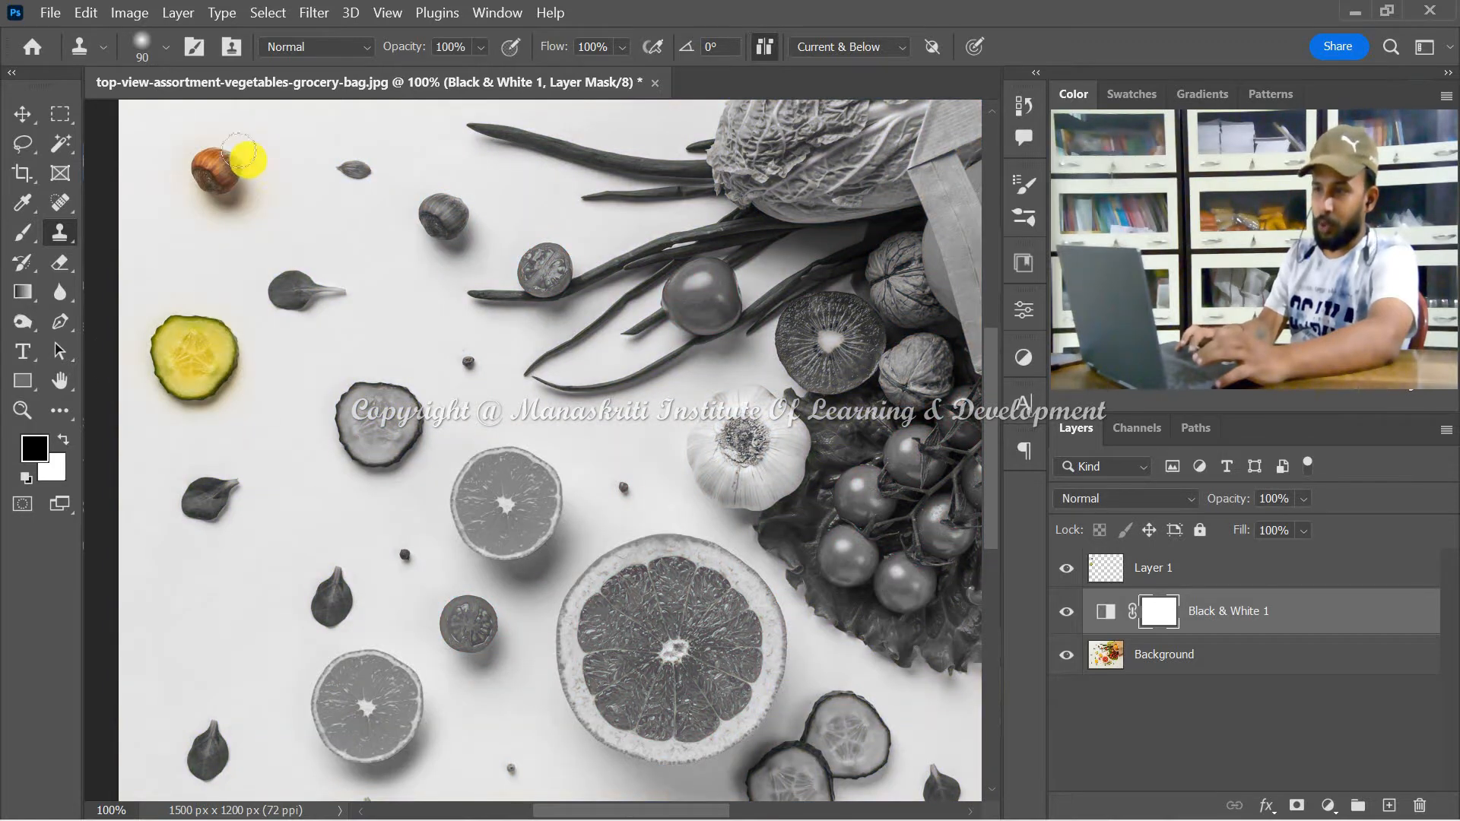
Move Layer 1 below the Black & White adjustment layer and bring it back above it
{"action": "left_click", "coordinate": [21, 115]}
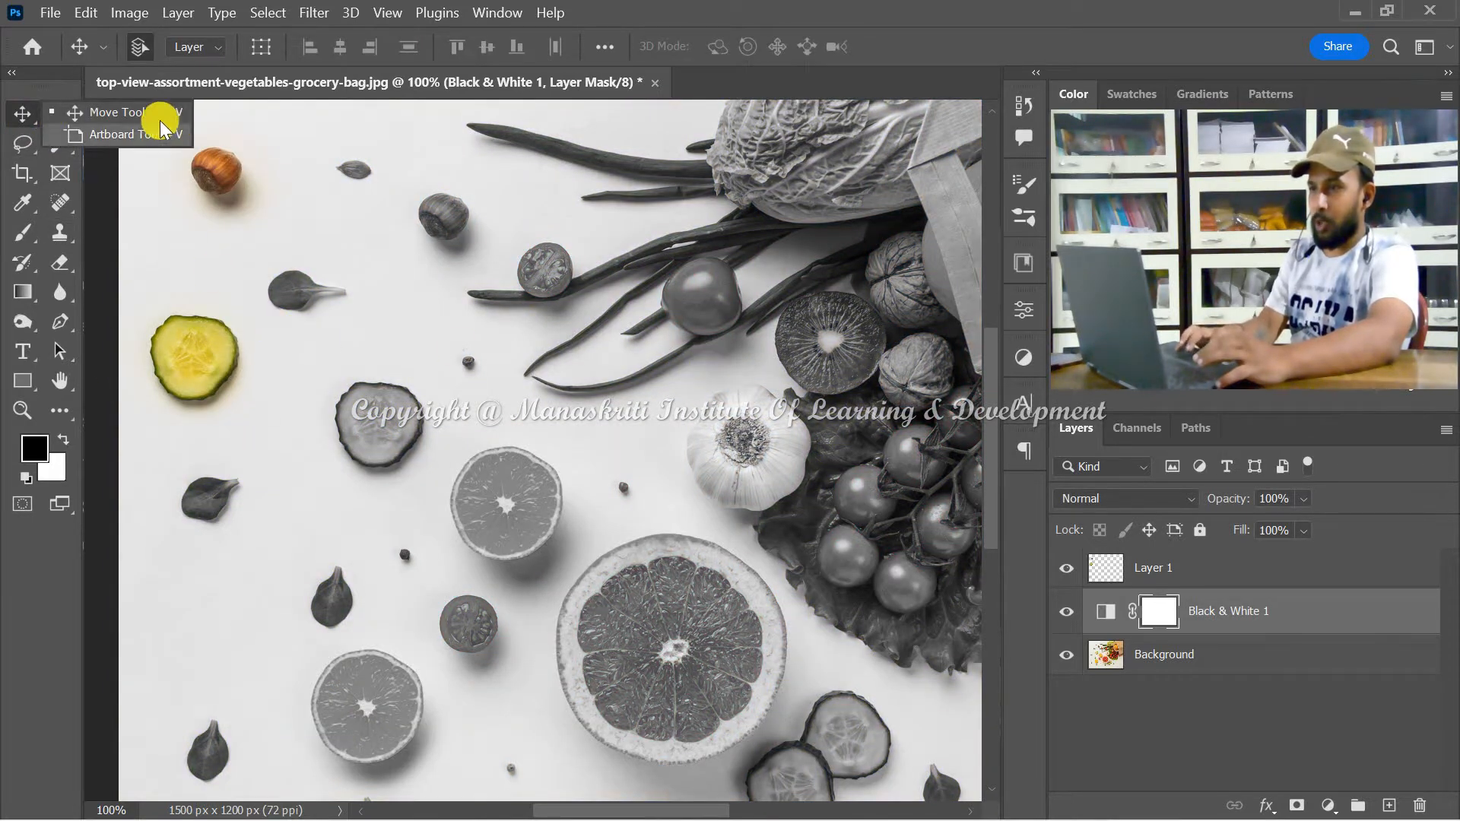
{"action": "left_click", "coordinate": [123, 111]}
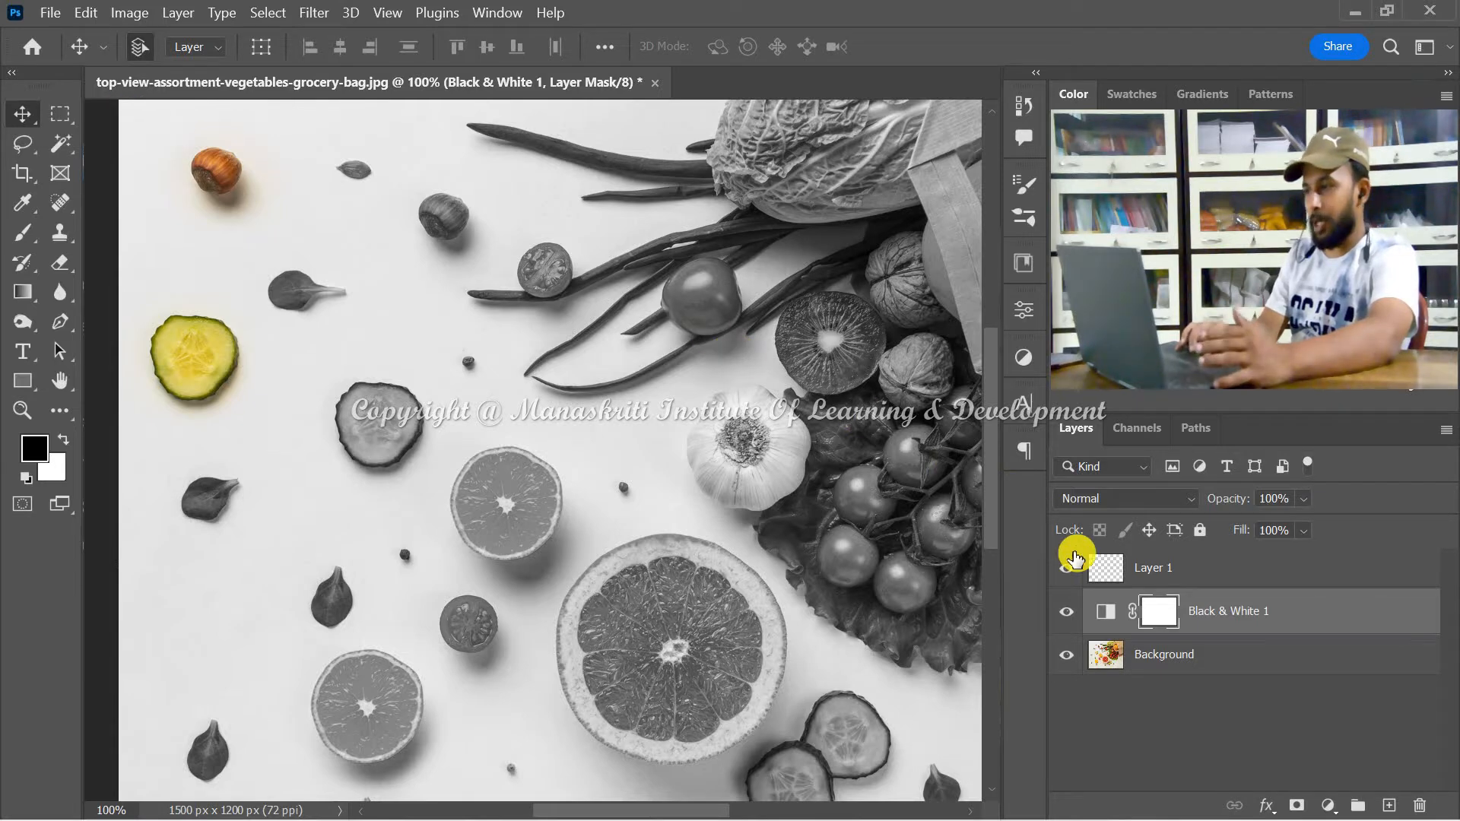
{"action": "left_click", "coordinate": [1139, 568]}
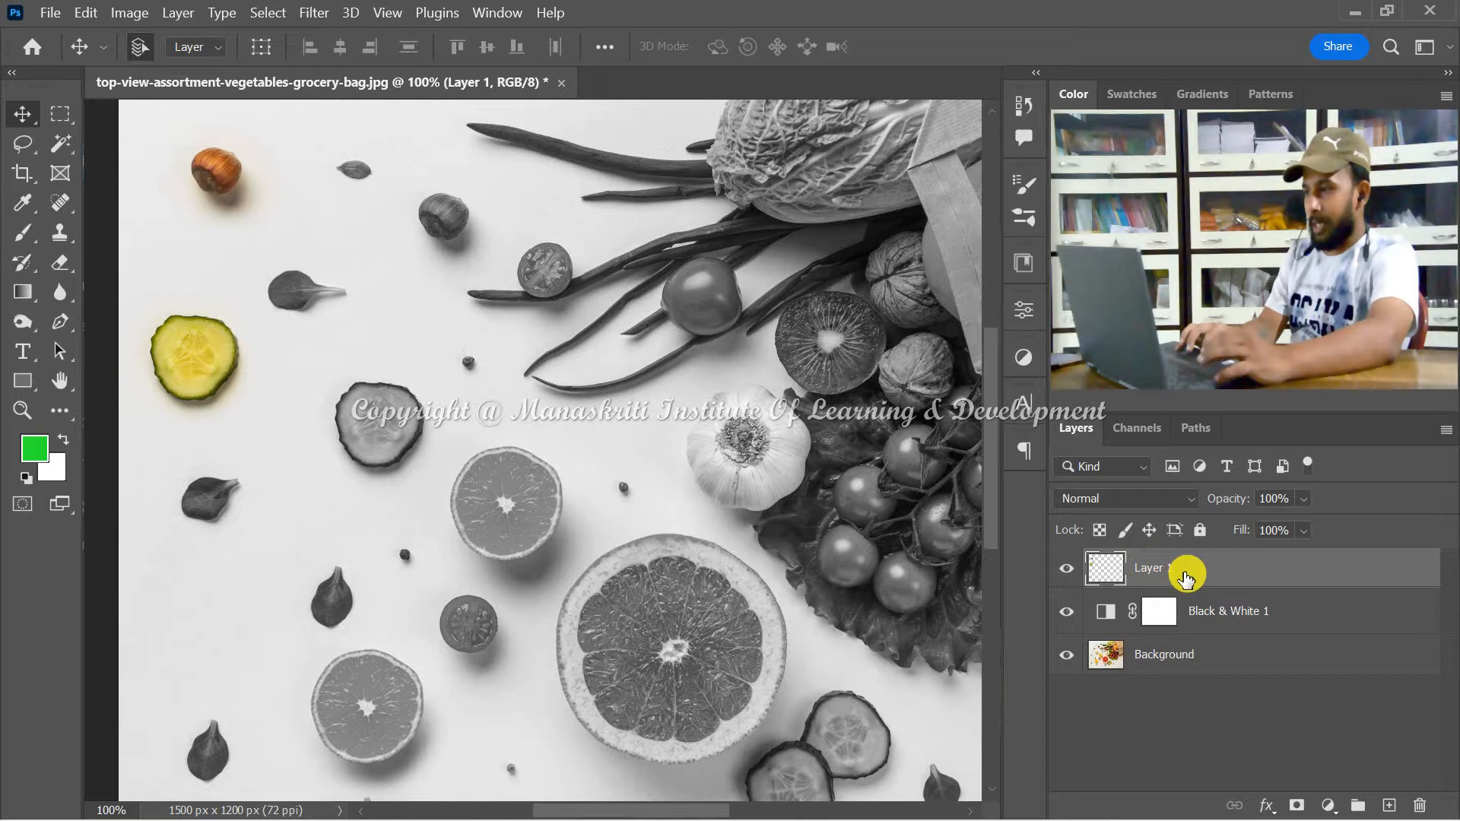
{"action": "left_click_drag", "start_coordinate": [1187, 578], "coordinate": [1175, 616]}
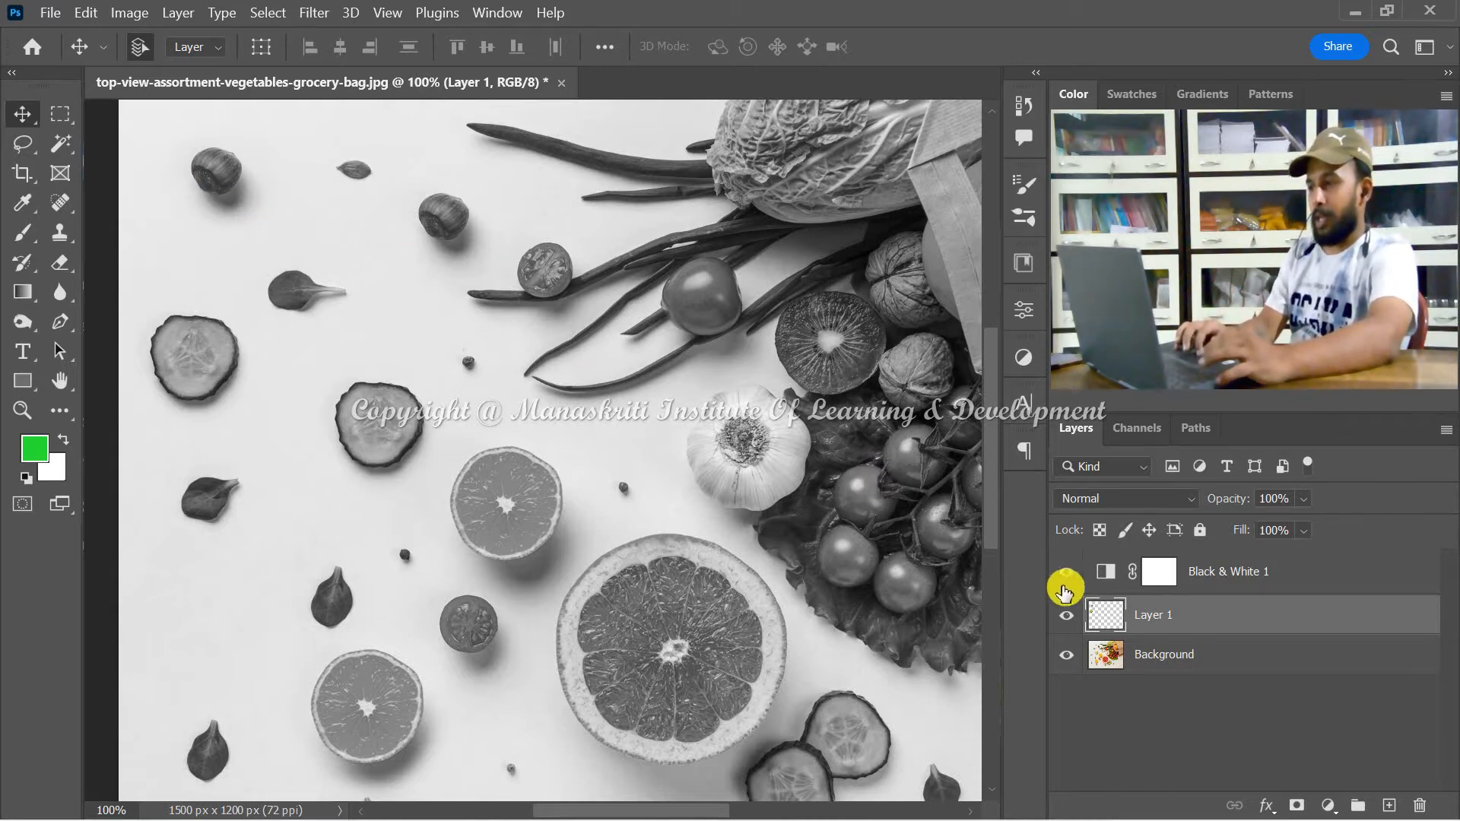
{"action": "left_click_drag", "start_coordinate": [1142, 609], "coordinate": [1137, 568]}
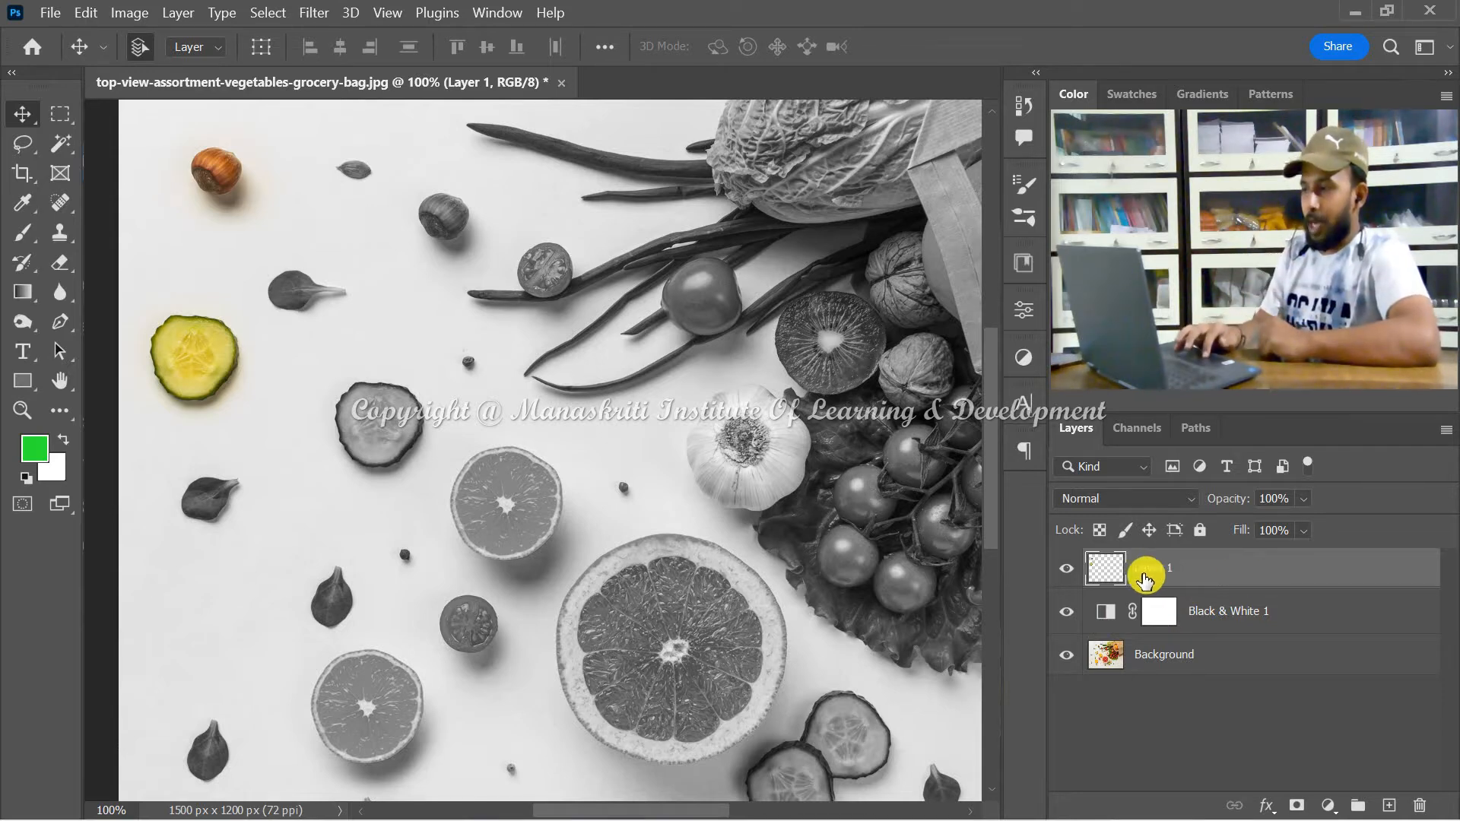
Toggle Layer 1's visibility to check which objects were cloned onto it
{"action": "left_click", "coordinate": [1066, 570]}
{"action": "left_click", "coordinate": [1066, 570]}
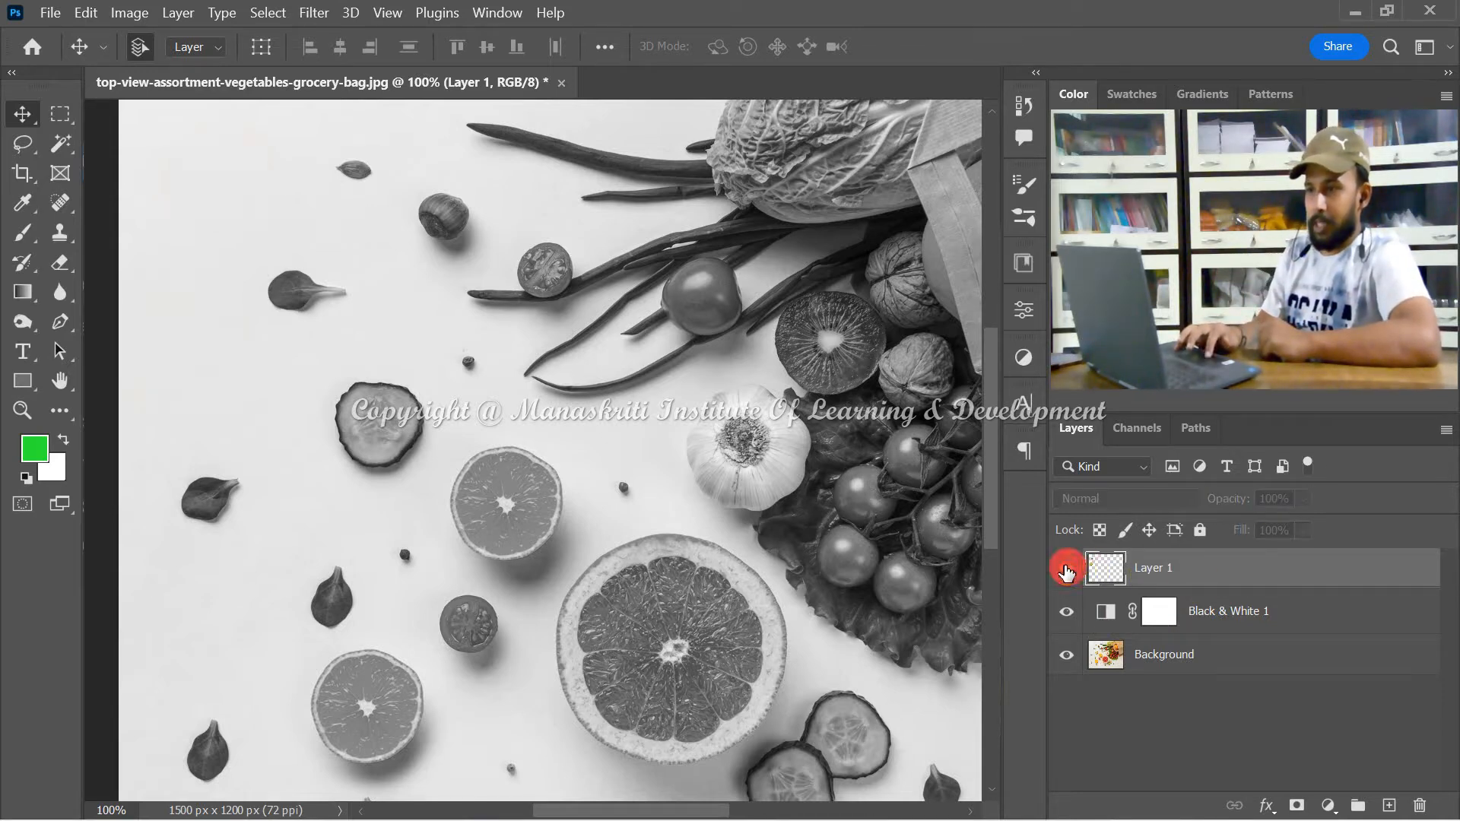
Show Layer 1 again and move it directly below the Black & White adjustment layer
{"action": "left_click", "coordinate": [1067, 570]}
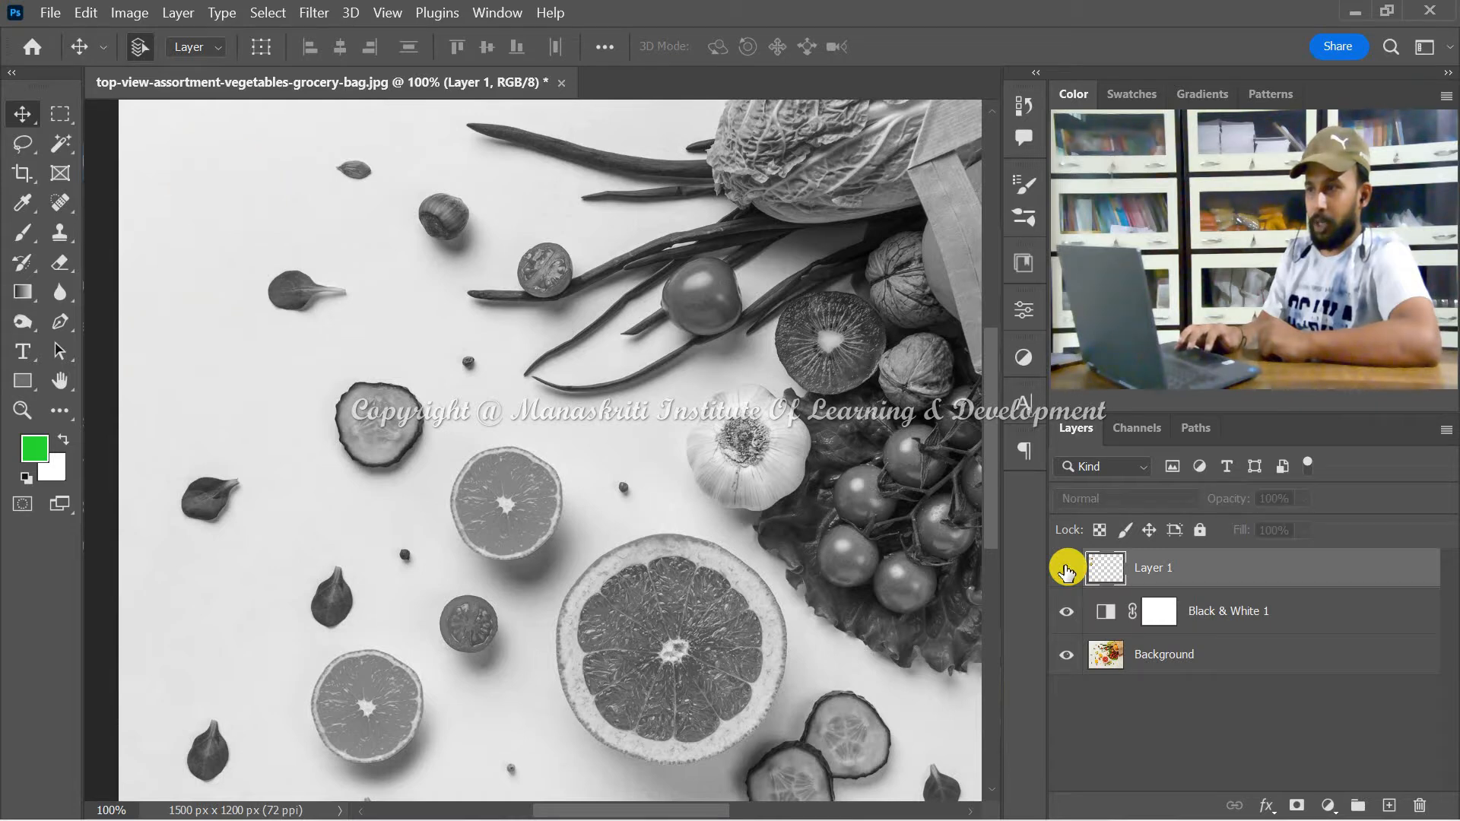
{"action": "left_click", "coordinate": [1067, 570]}
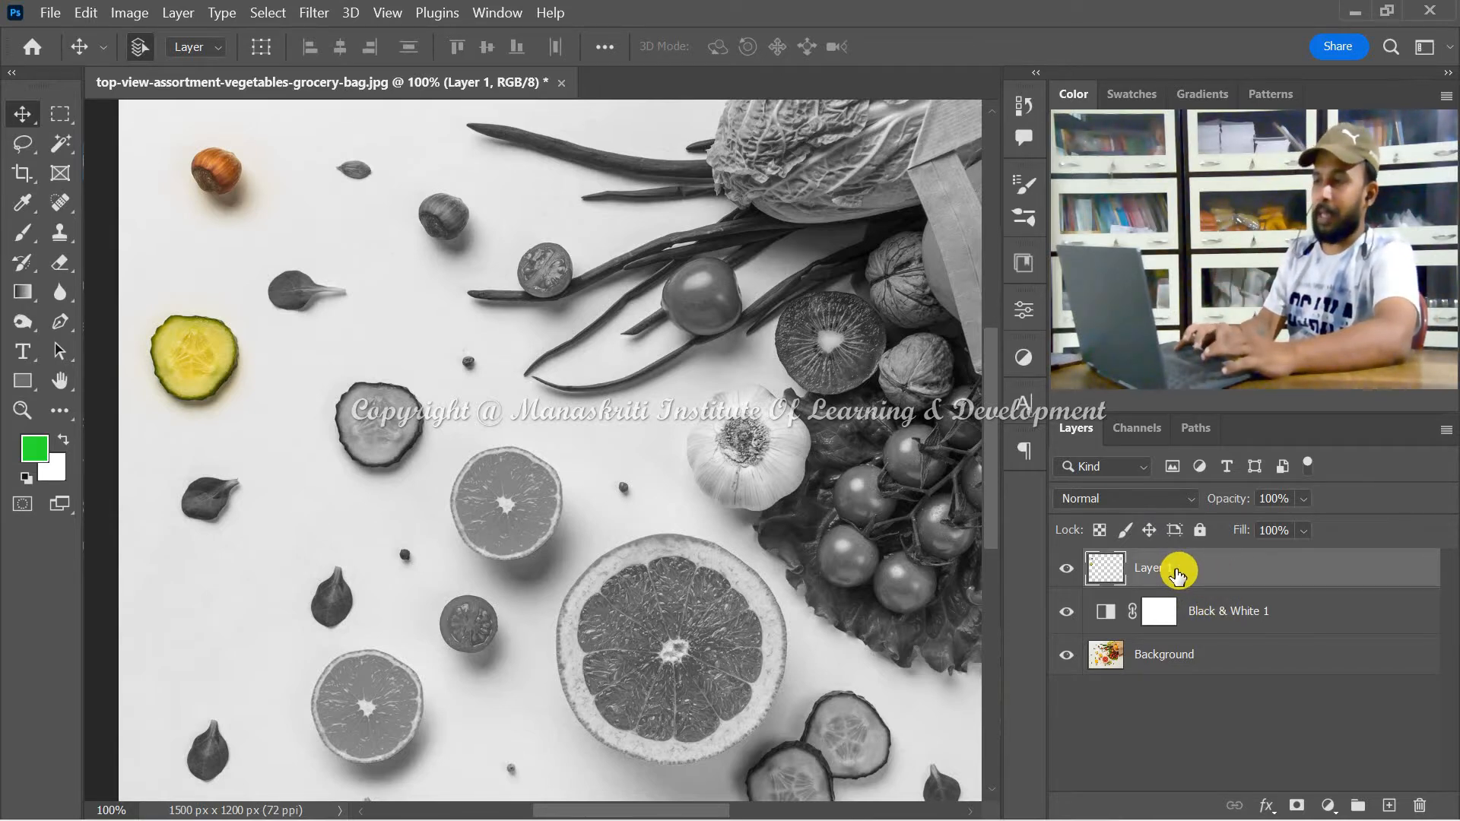
{"action": "left_click_drag", "start_coordinate": [1177, 576], "coordinate": [1169, 625]}
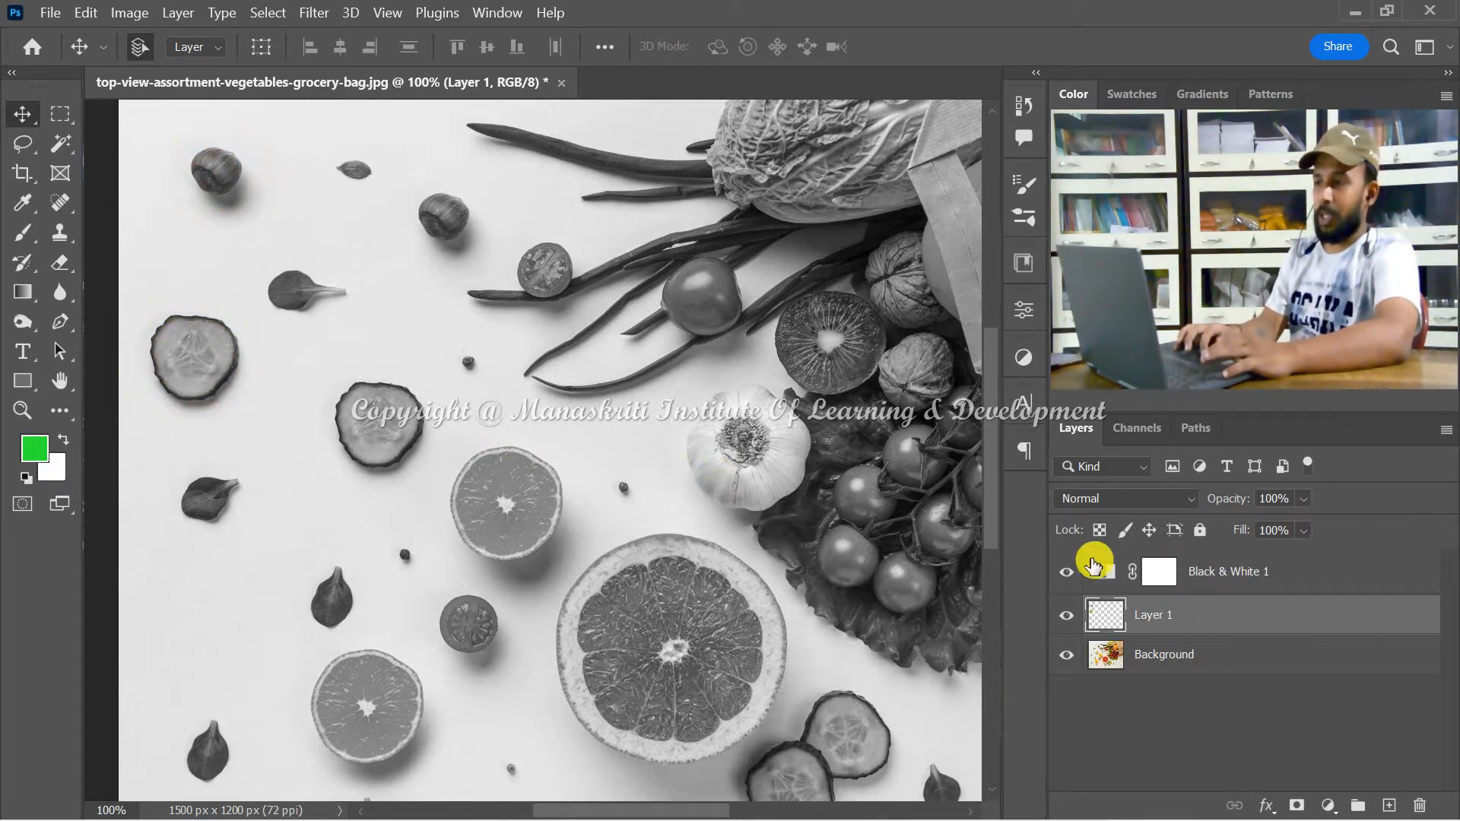
Toggle the Black & White adjustment layer's visibility to compare the whole image in color and in grayscale
{"action": "left_click", "coordinate": [1058, 575]}
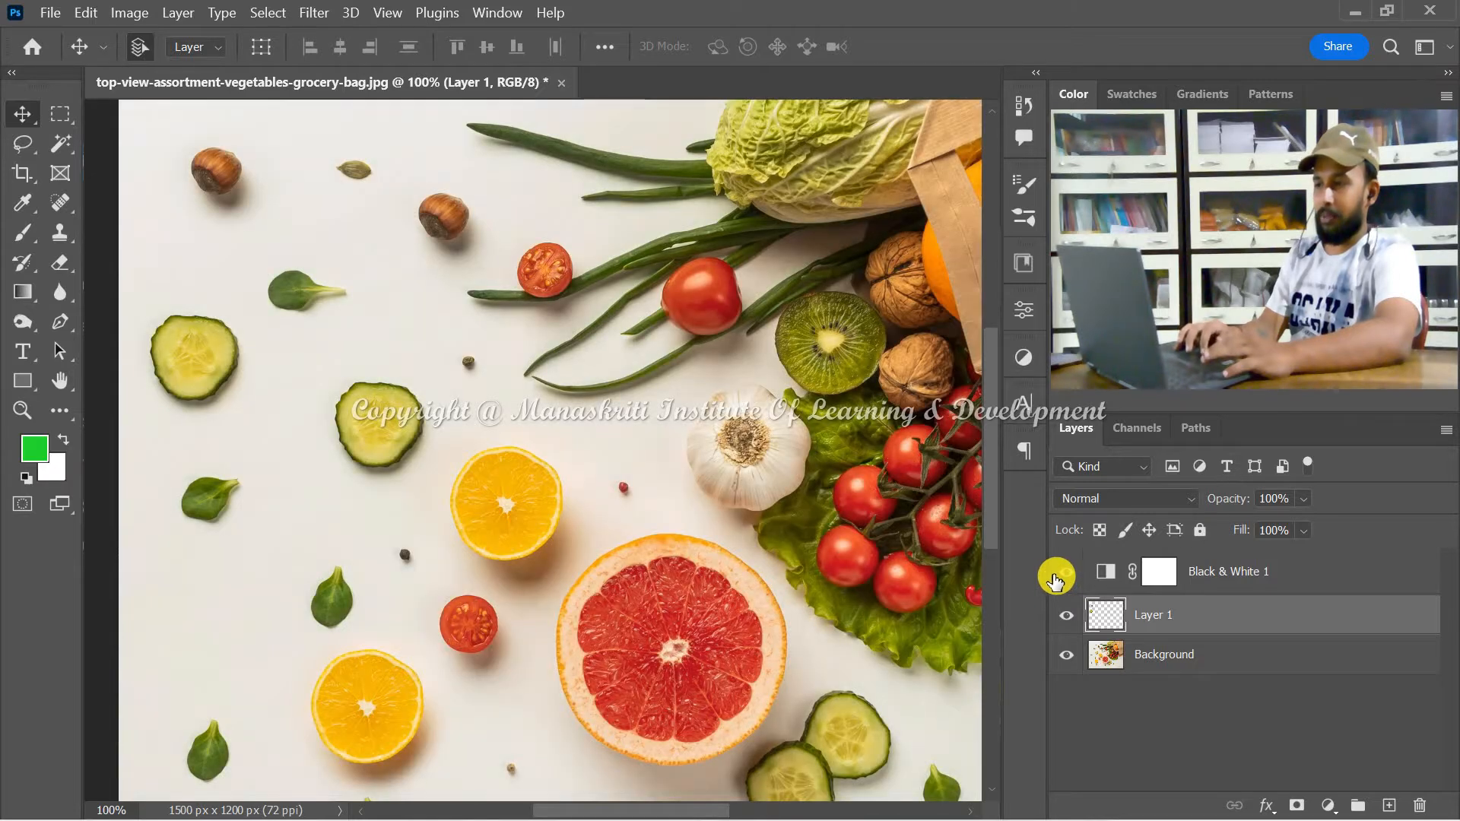
{"action": "left_click", "coordinate": [1058, 575]}
{"action": "left_click", "coordinate": [1059, 575]}
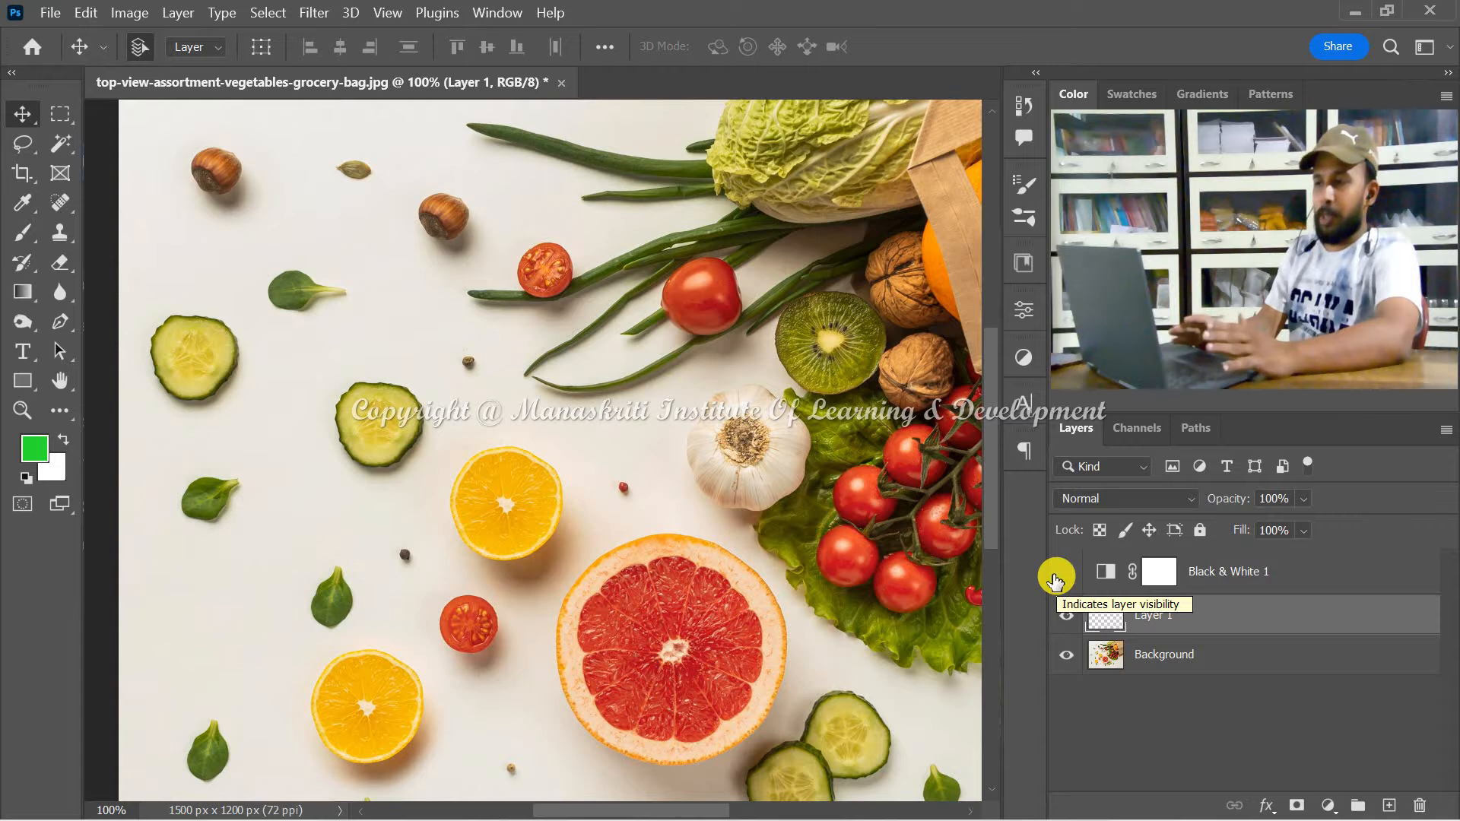
{"action": "left_click", "coordinate": [1057, 580]}
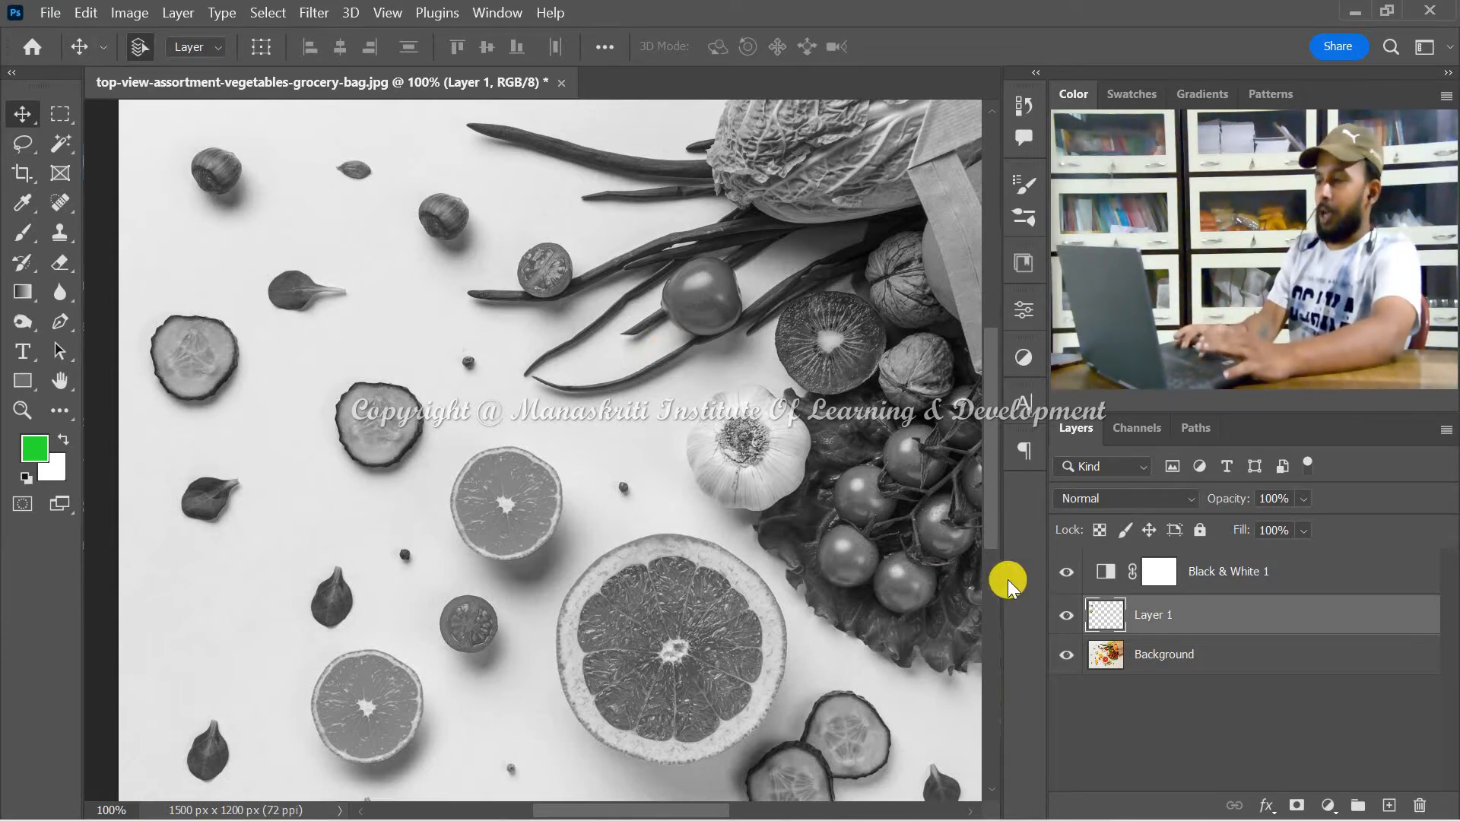
Add a horizontal text layer reading FRUIT STALL above the Black & White adjustment layer, in the upper part of the image
{"action": "left_click", "coordinate": [1224, 574]}
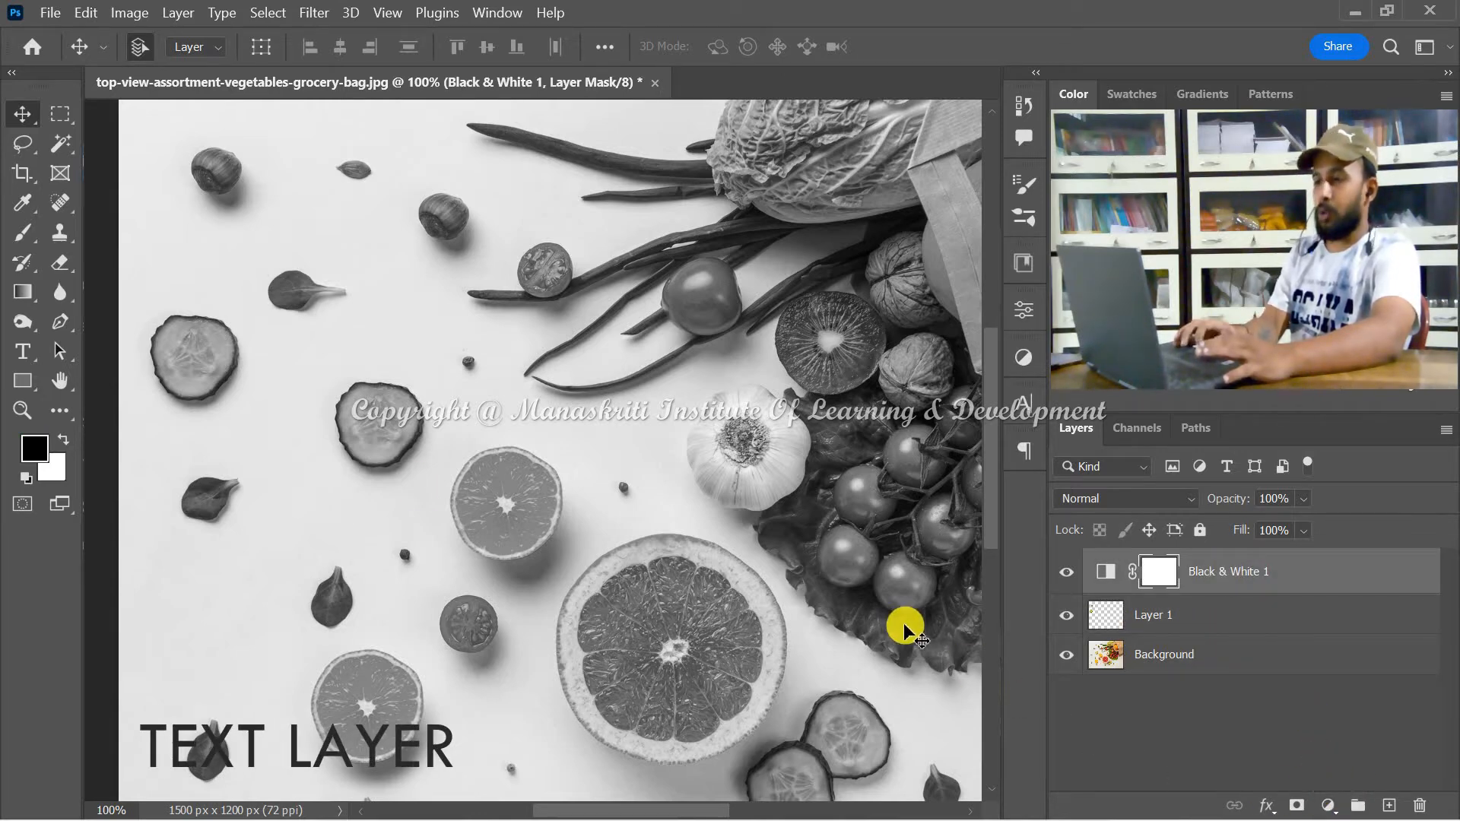
{"action": "left_click", "coordinate": [23, 355]}
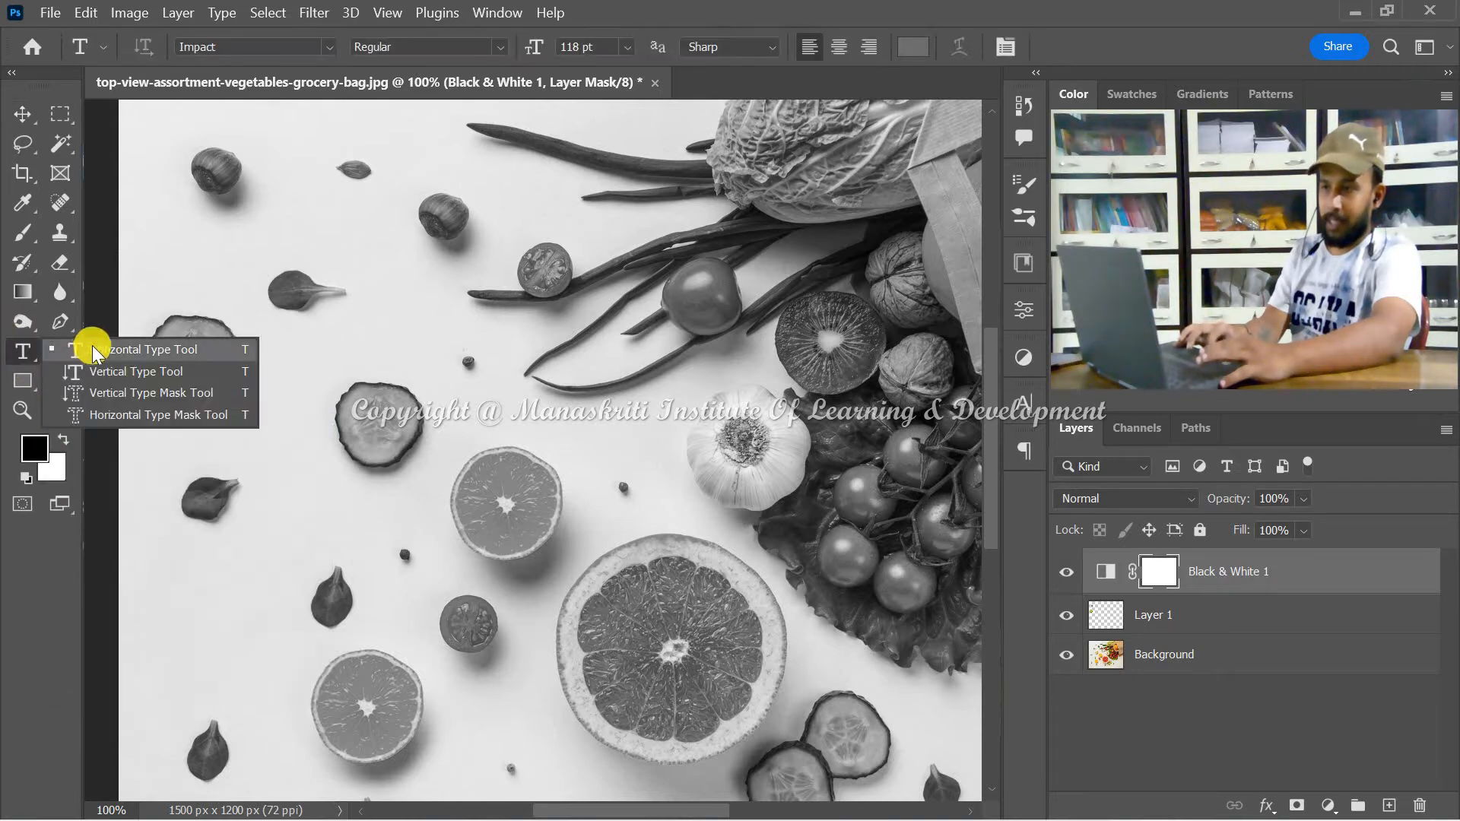
{"action": "left_click", "coordinate": [109, 348]}
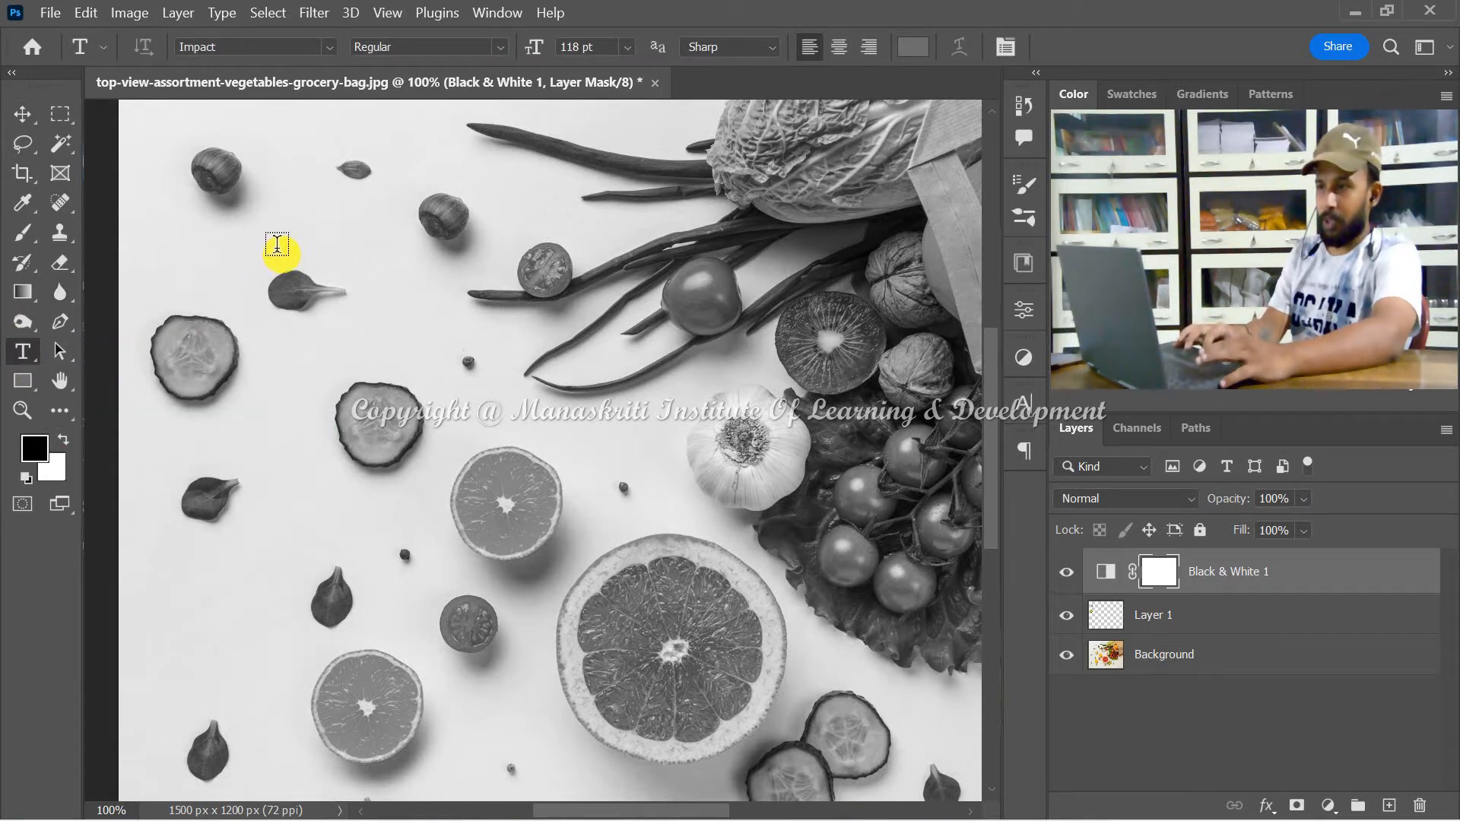
{"action": "left_click", "coordinate": [383, 280]}
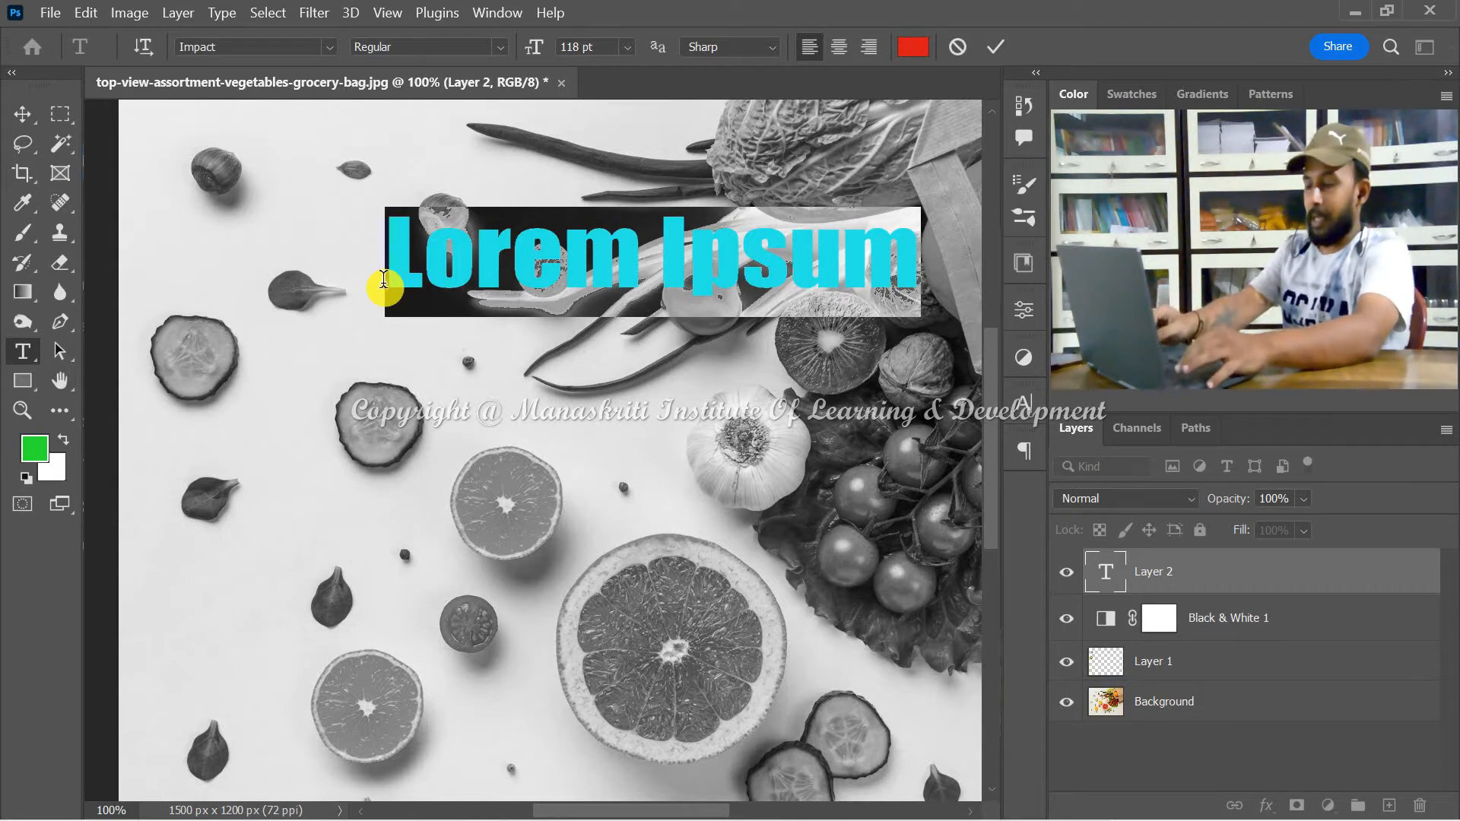
{"action": "key", "text": "Caps_Lock"}
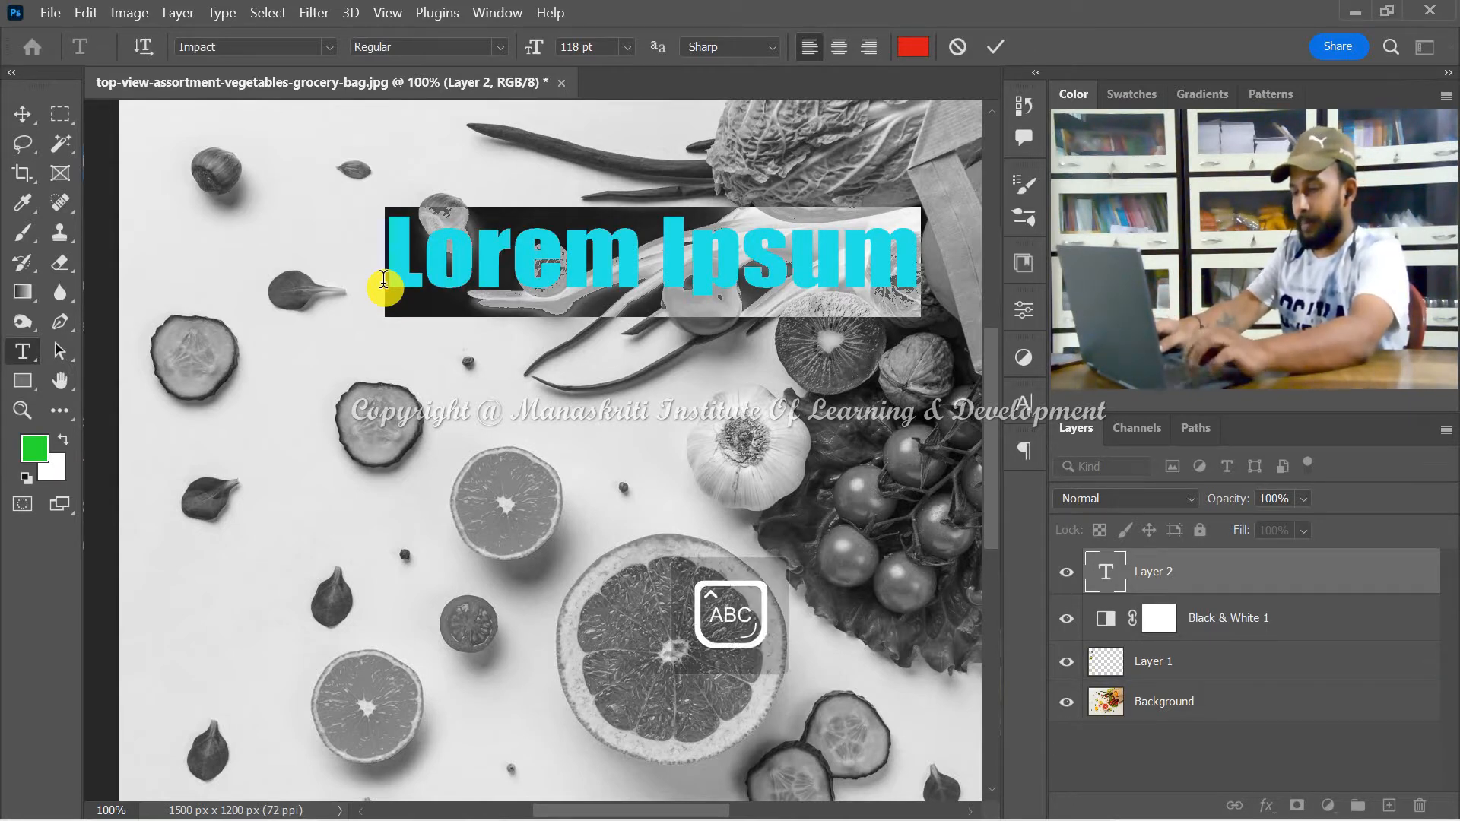
{"action": "type", "text": "FRUIT"}
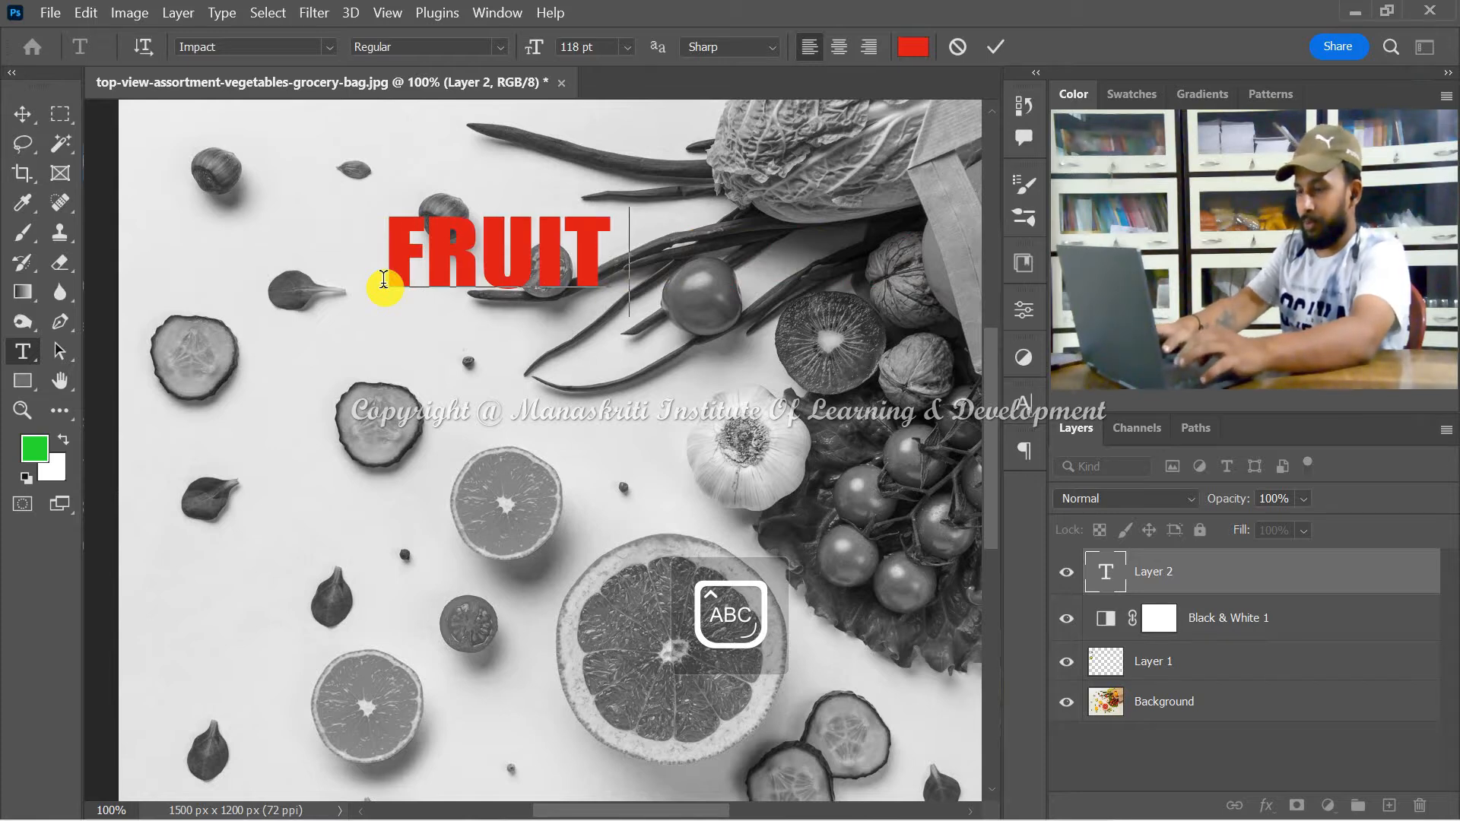
{"action": "type", "text": " STALL"}
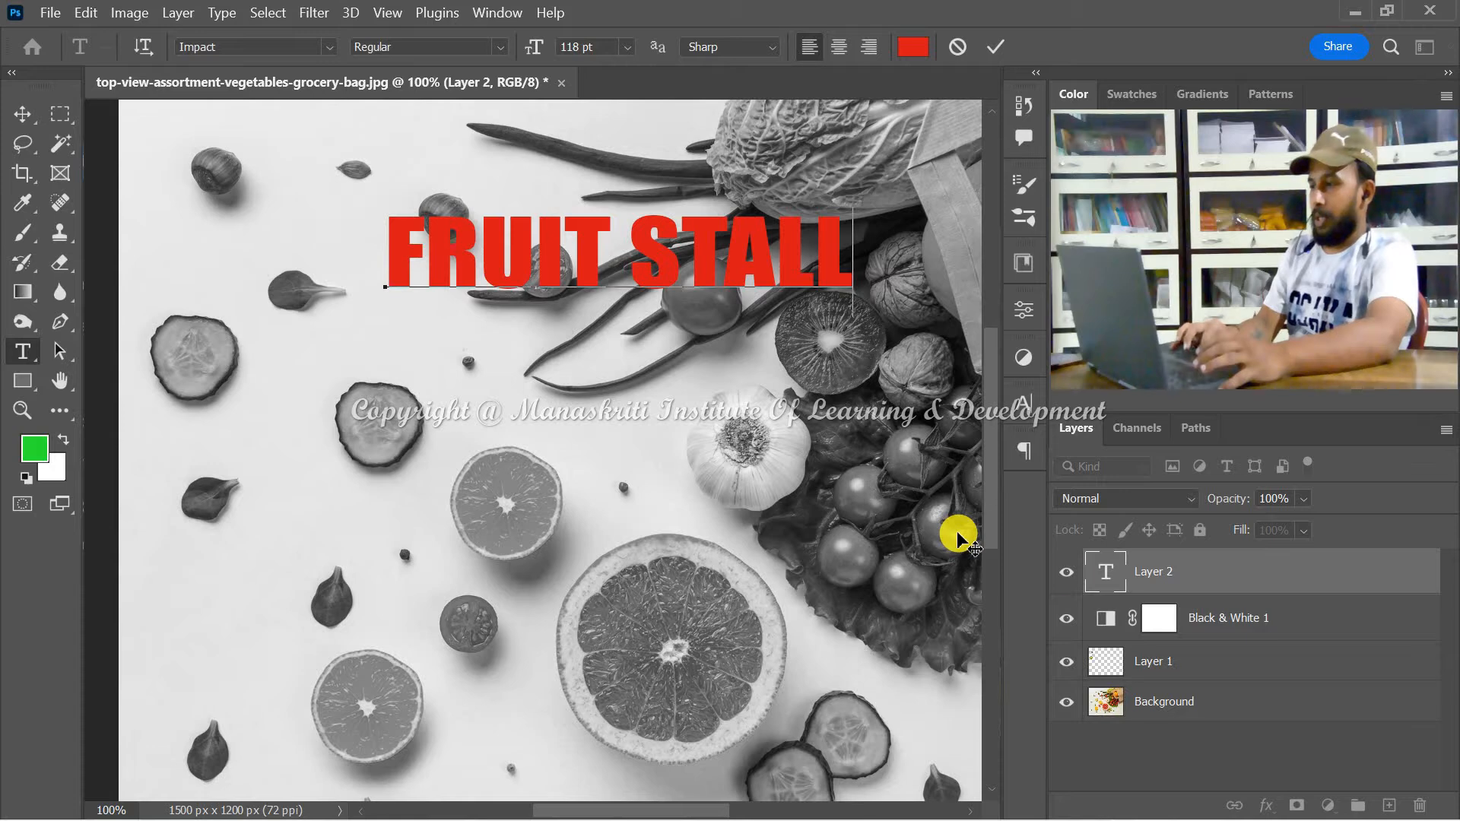
{"action": "left_click", "coordinate": [21, 114]}
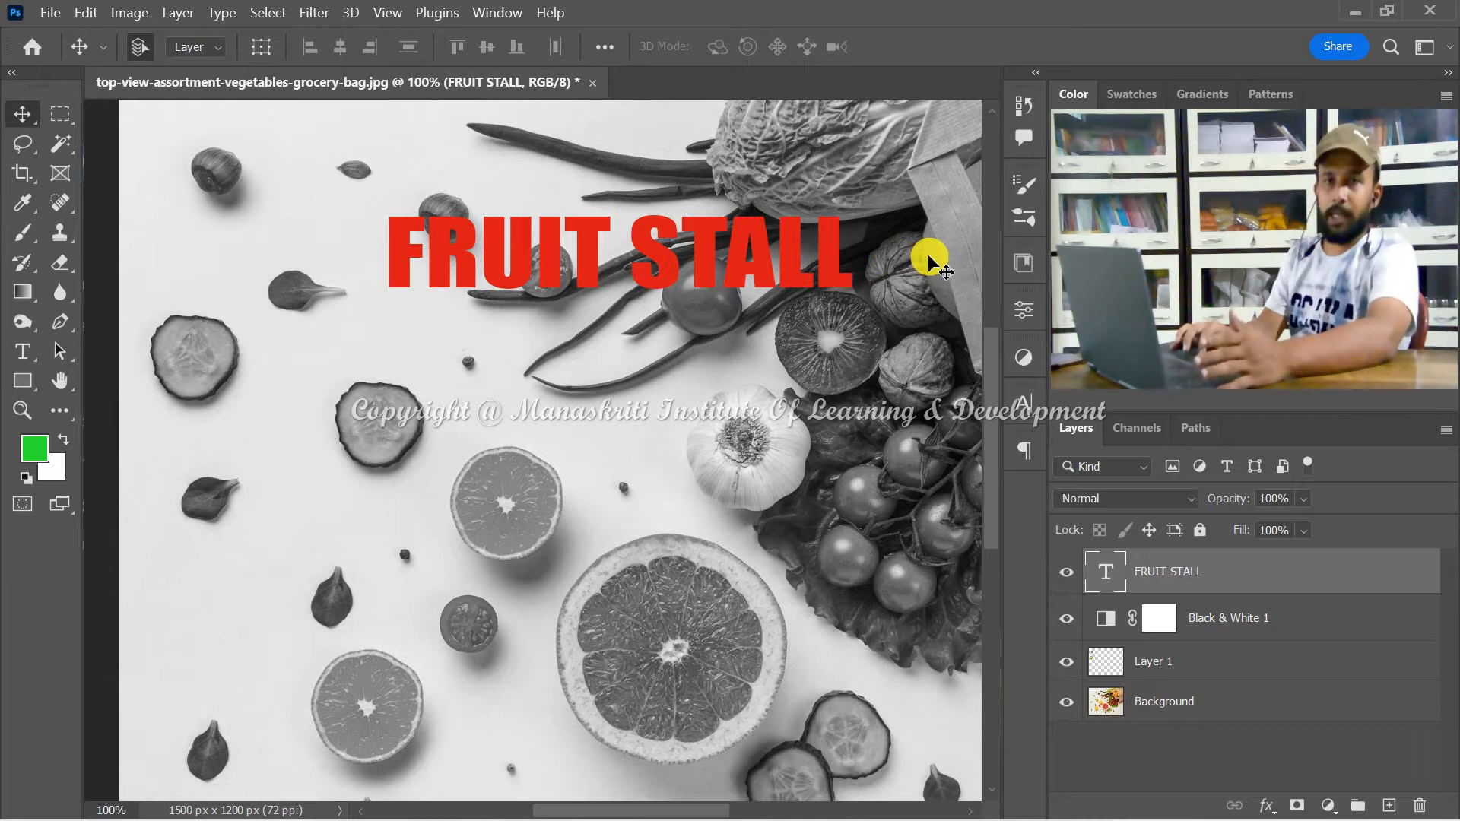
Set the FRUIT STALL text's size to 116 pt and horizontal scale to 114%, and accept red d61515 as its color
{"action": "left_click", "coordinate": [1025, 405]}
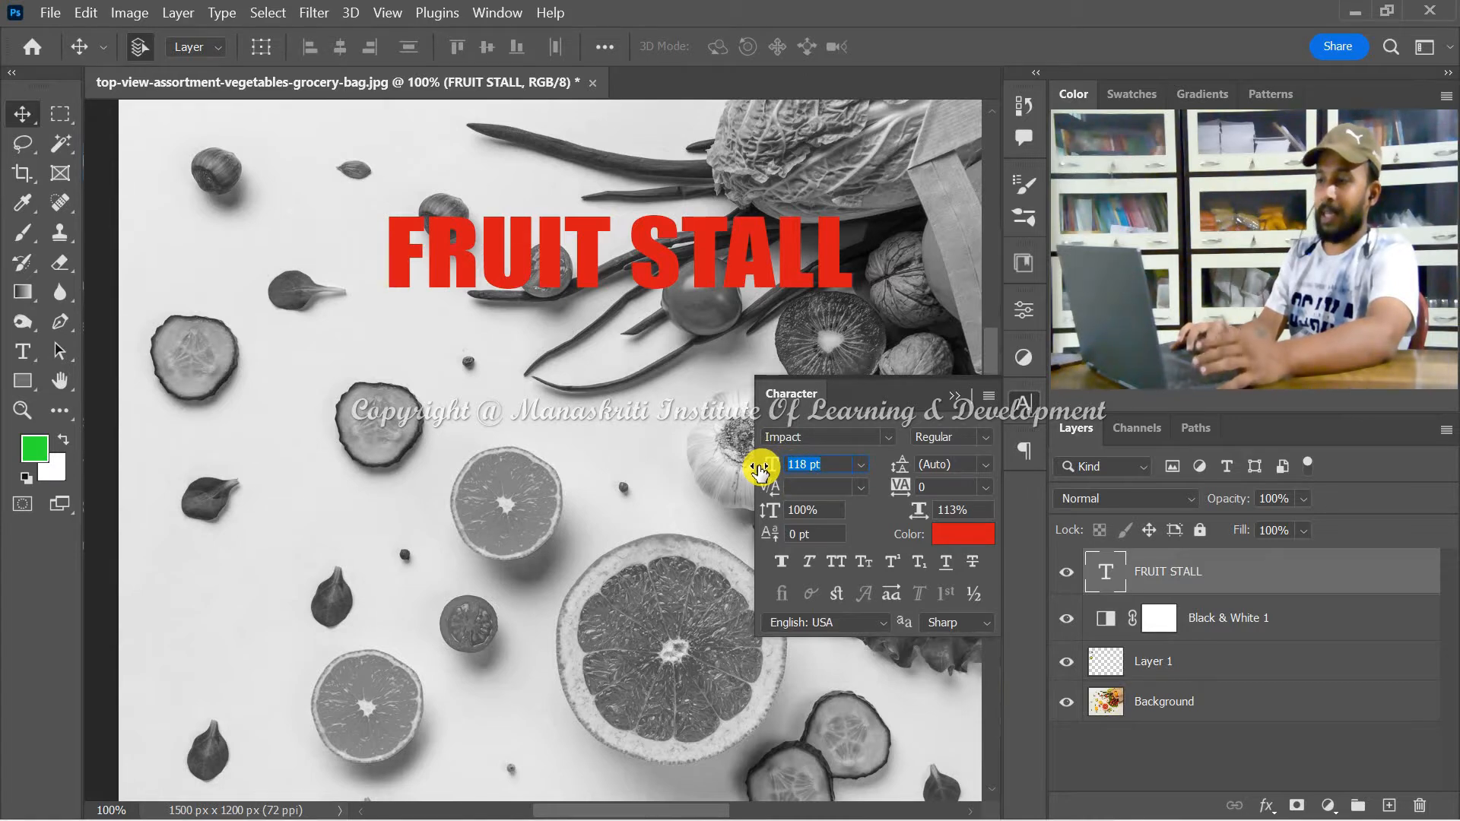
{"action": "mouse_move", "coordinate": [766, 467]}
{"action": "left_mouse_down"}
{"action": "mouse_move", "coordinate": [752, 467]}
{"action": "mouse_move", "coordinate": [764, 469]}
{"action": "left_mouse_up"}
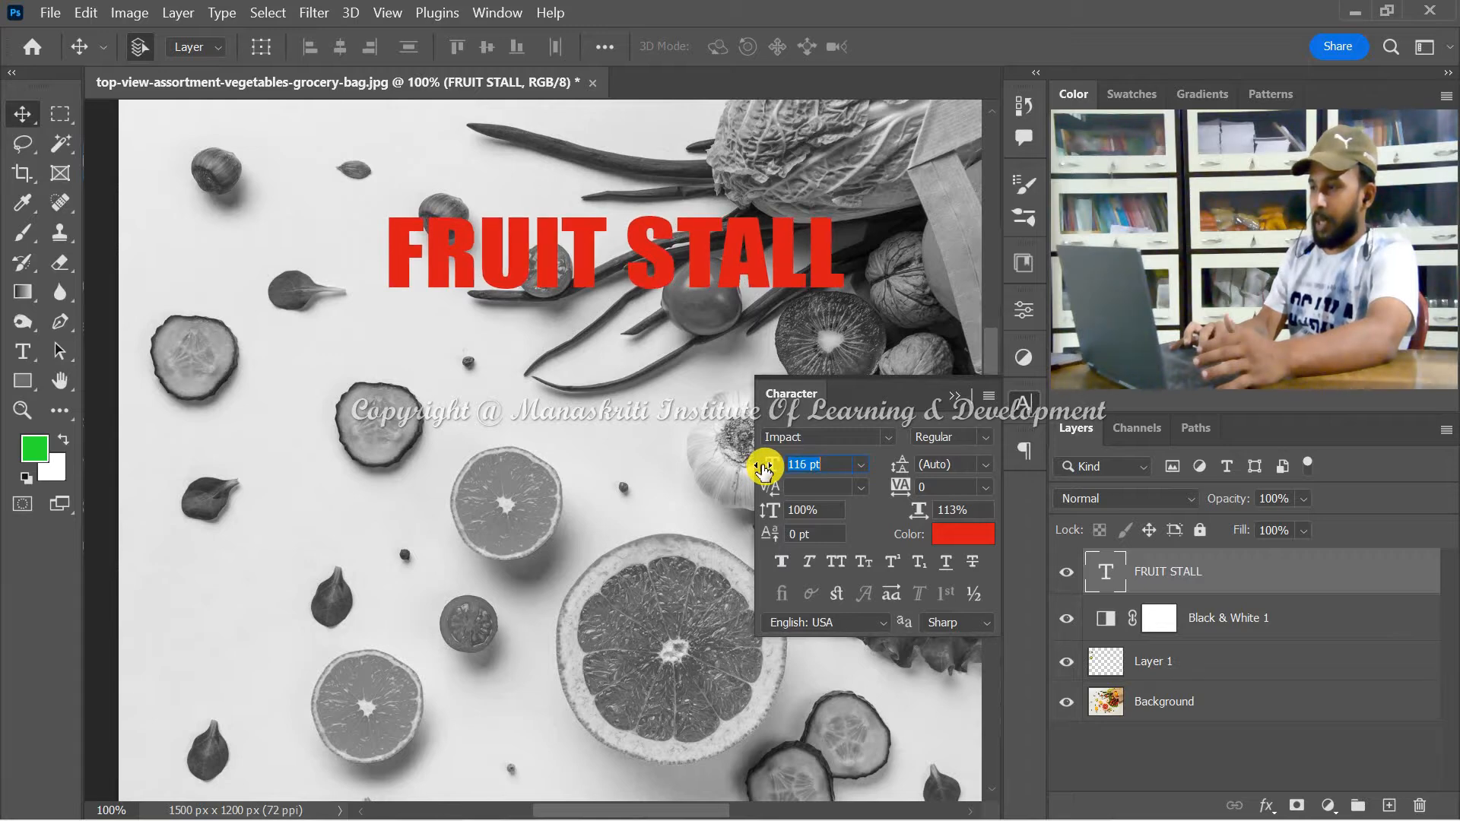
{"action": "left_click_drag", "start_coordinate": [912, 511], "coordinate": [921, 512]}
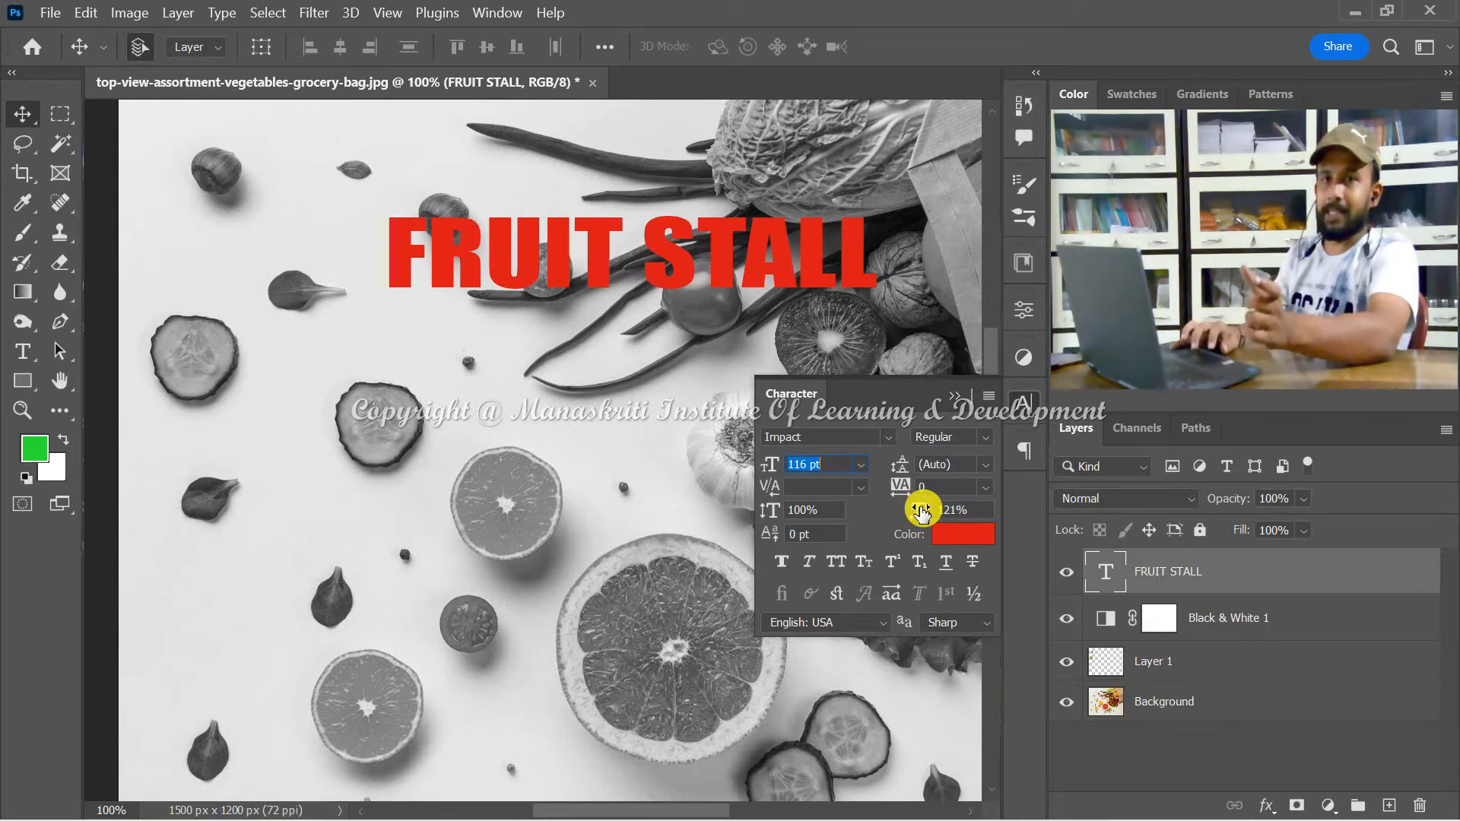
{"action": "left_click_drag", "start_coordinate": [921, 511], "coordinate": [907, 511]}
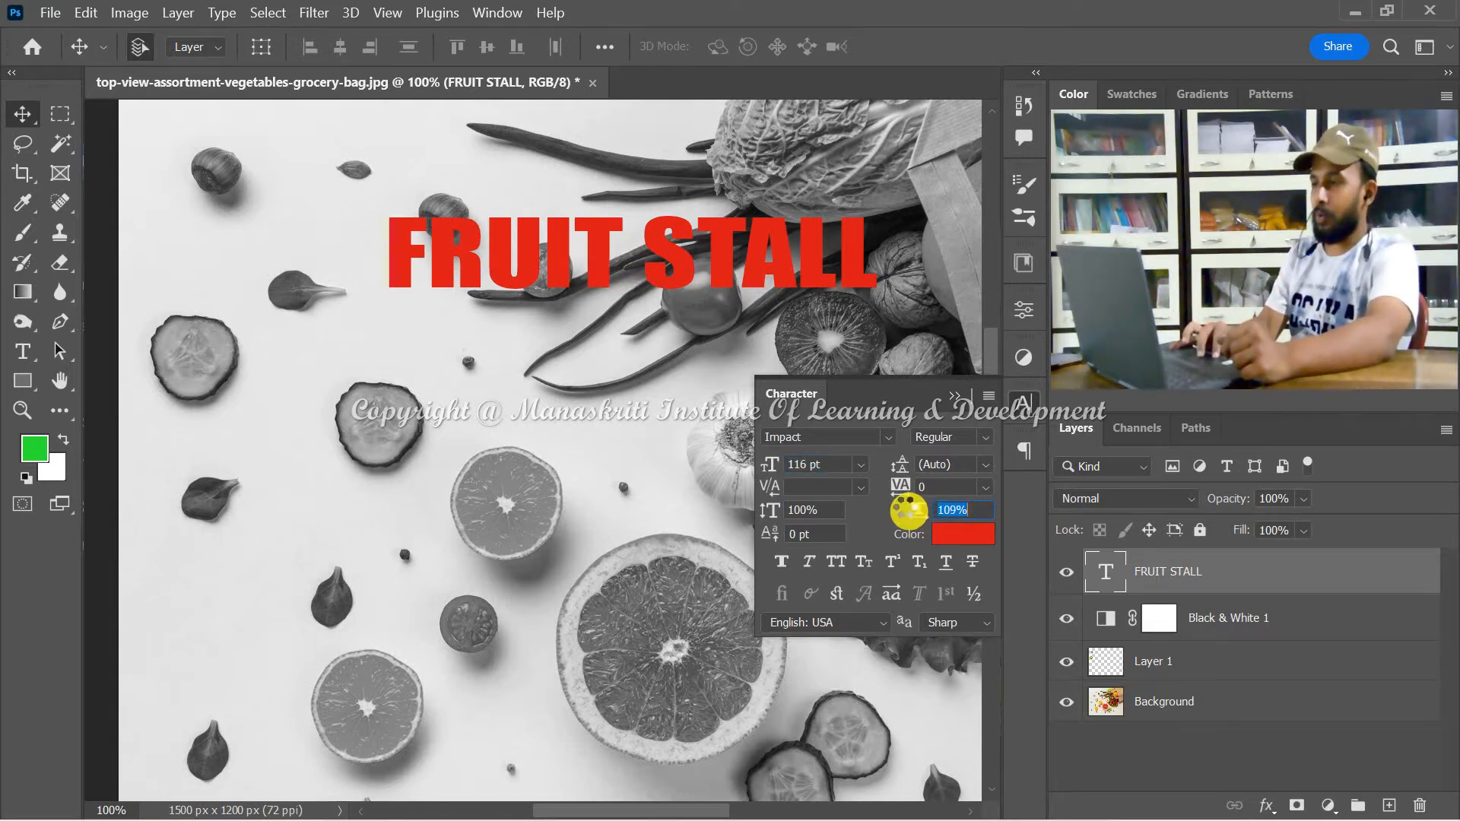
{"action": "type", "text": "114"}
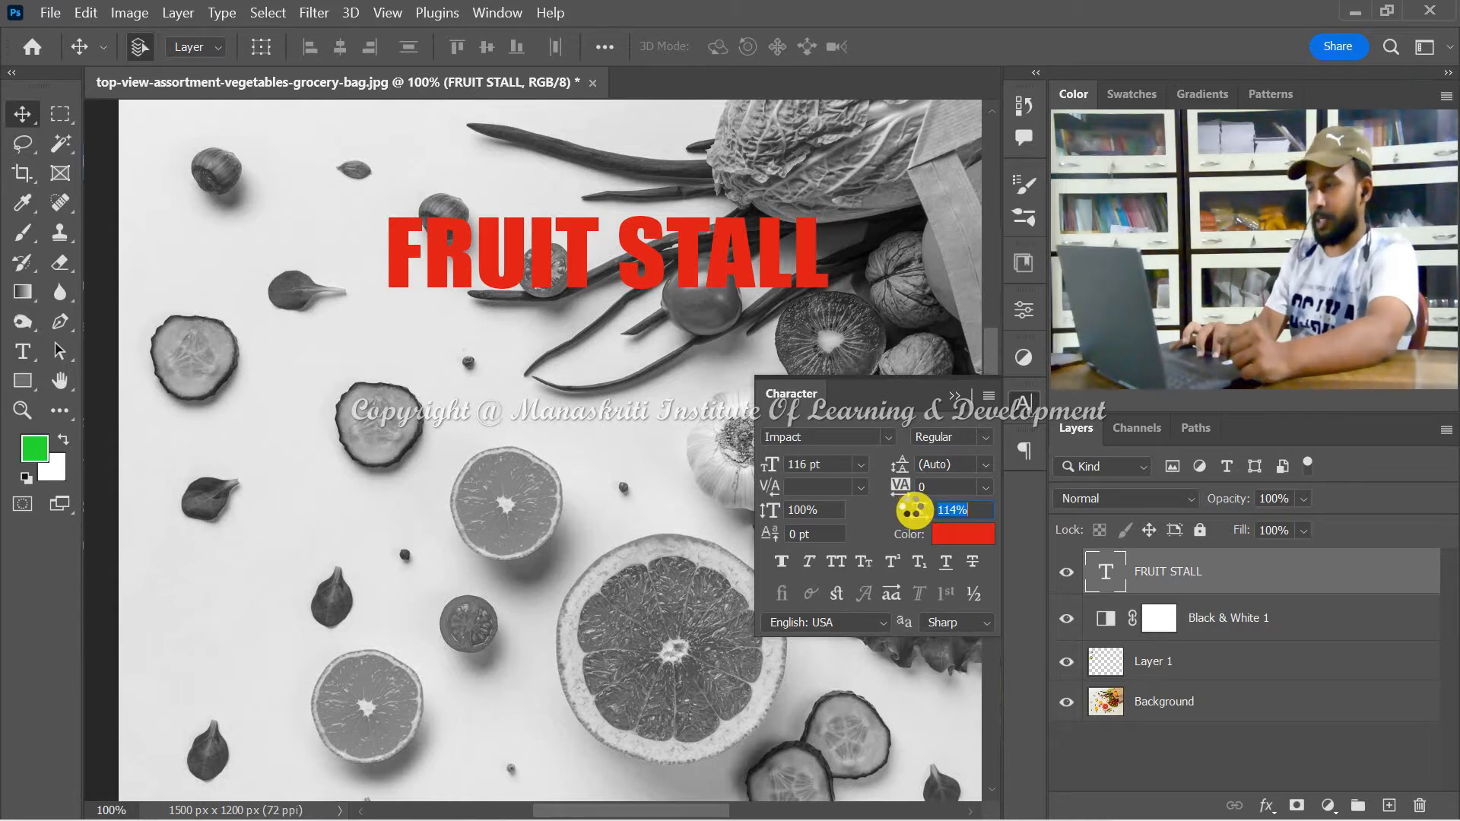
{"action": "key", "text": "Return"}
{"action": "left_click", "coordinate": [950, 540]}
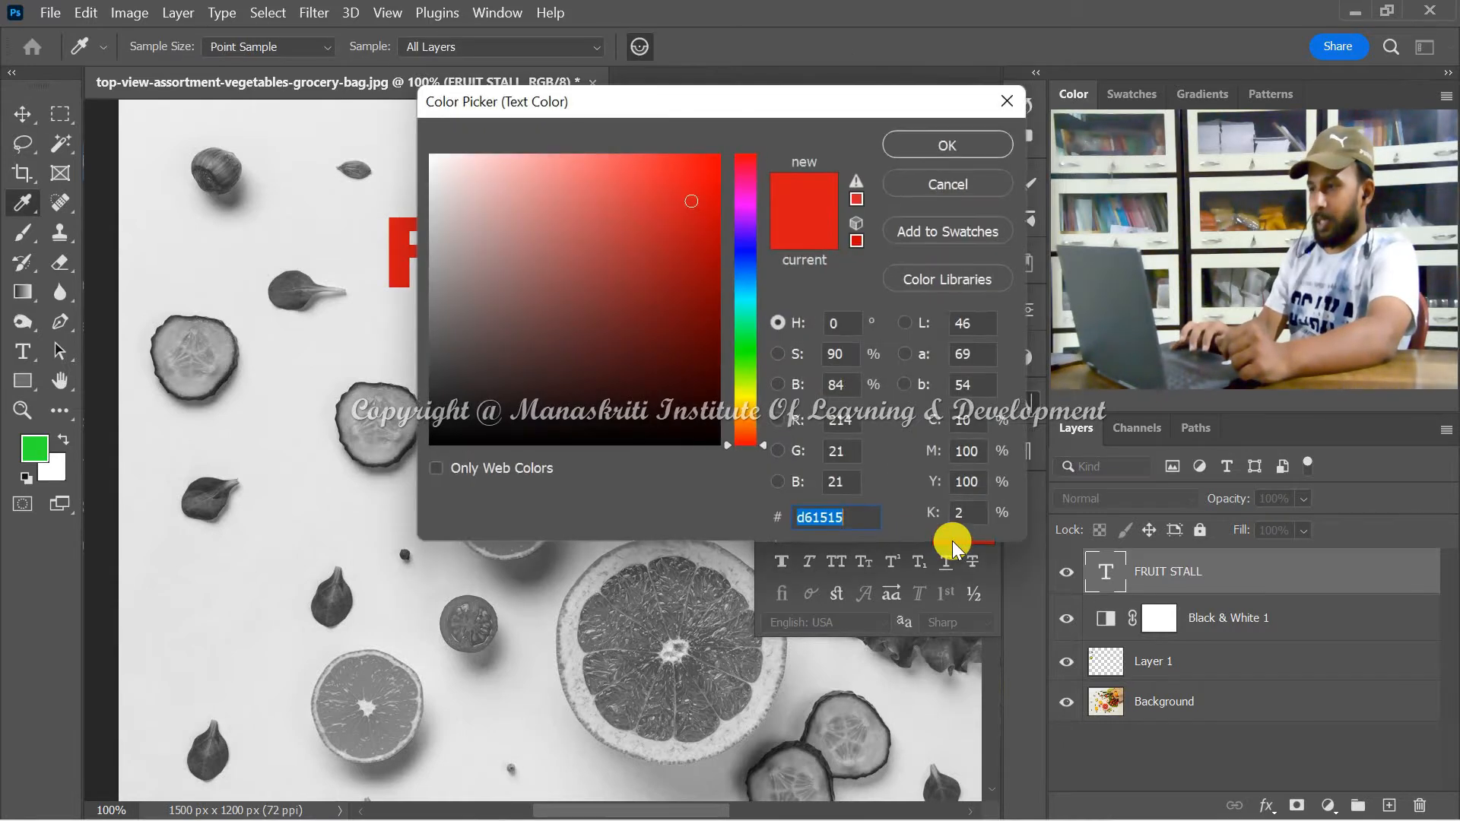
{"action": "left_click", "coordinate": [917, 147]}
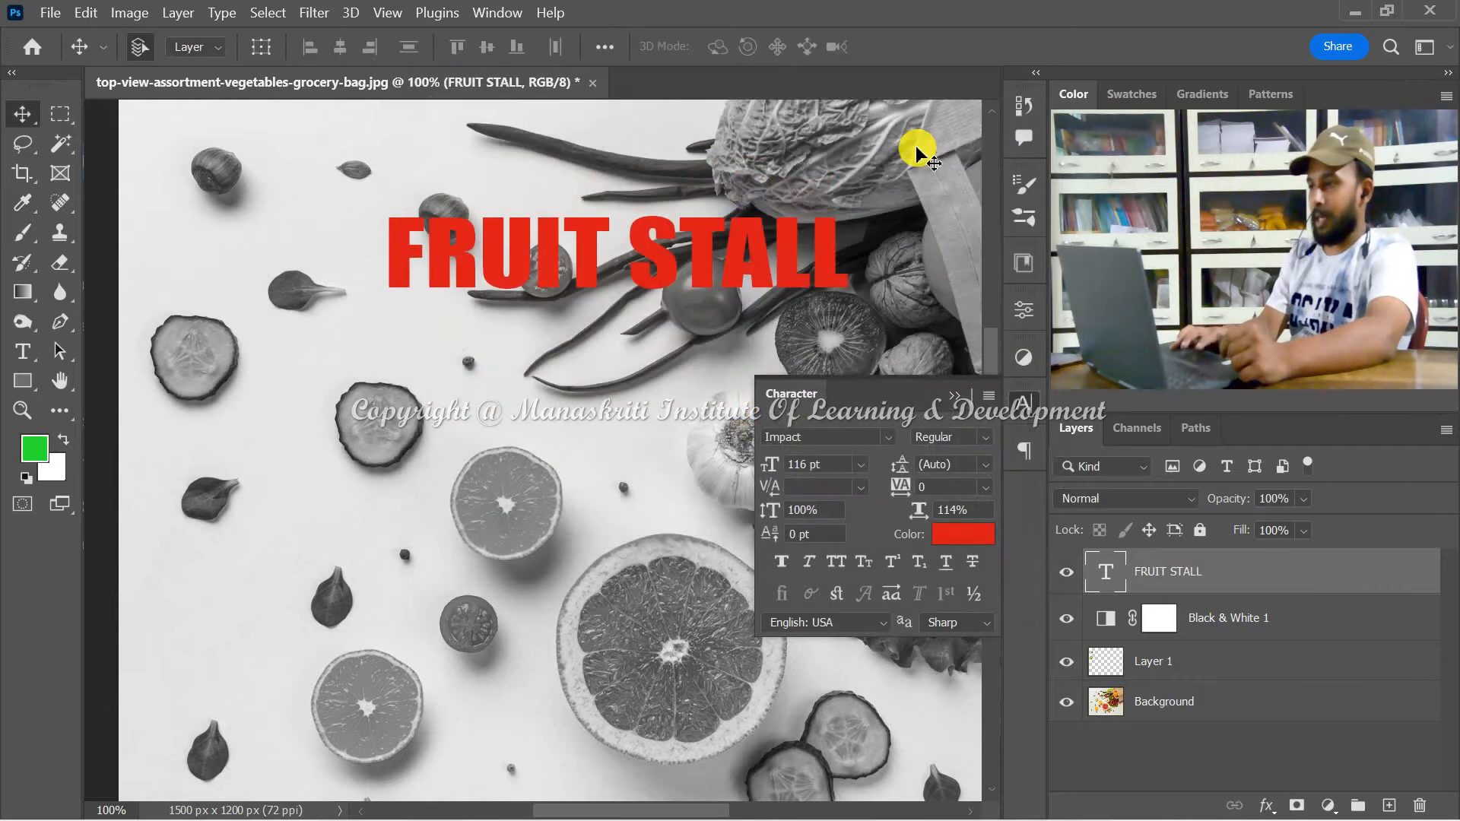
Hide the Black & White adjustment layer and move the FRUIT STALL text near the image's bottom edge, just below the lower orange slice
{"action": "left_click", "coordinate": [1067, 620]}
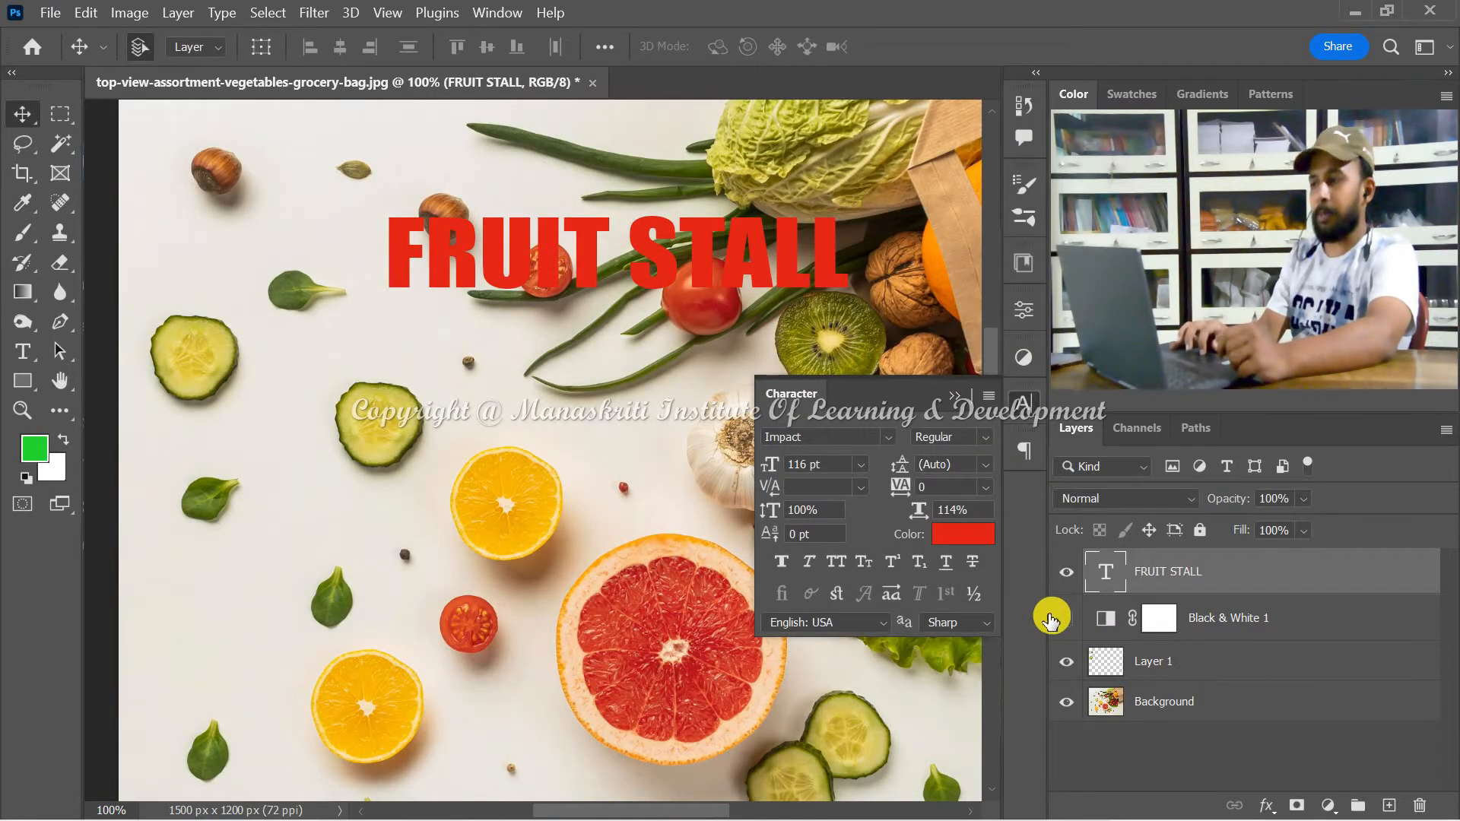
{"action": "left_click", "coordinate": [955, 391]}
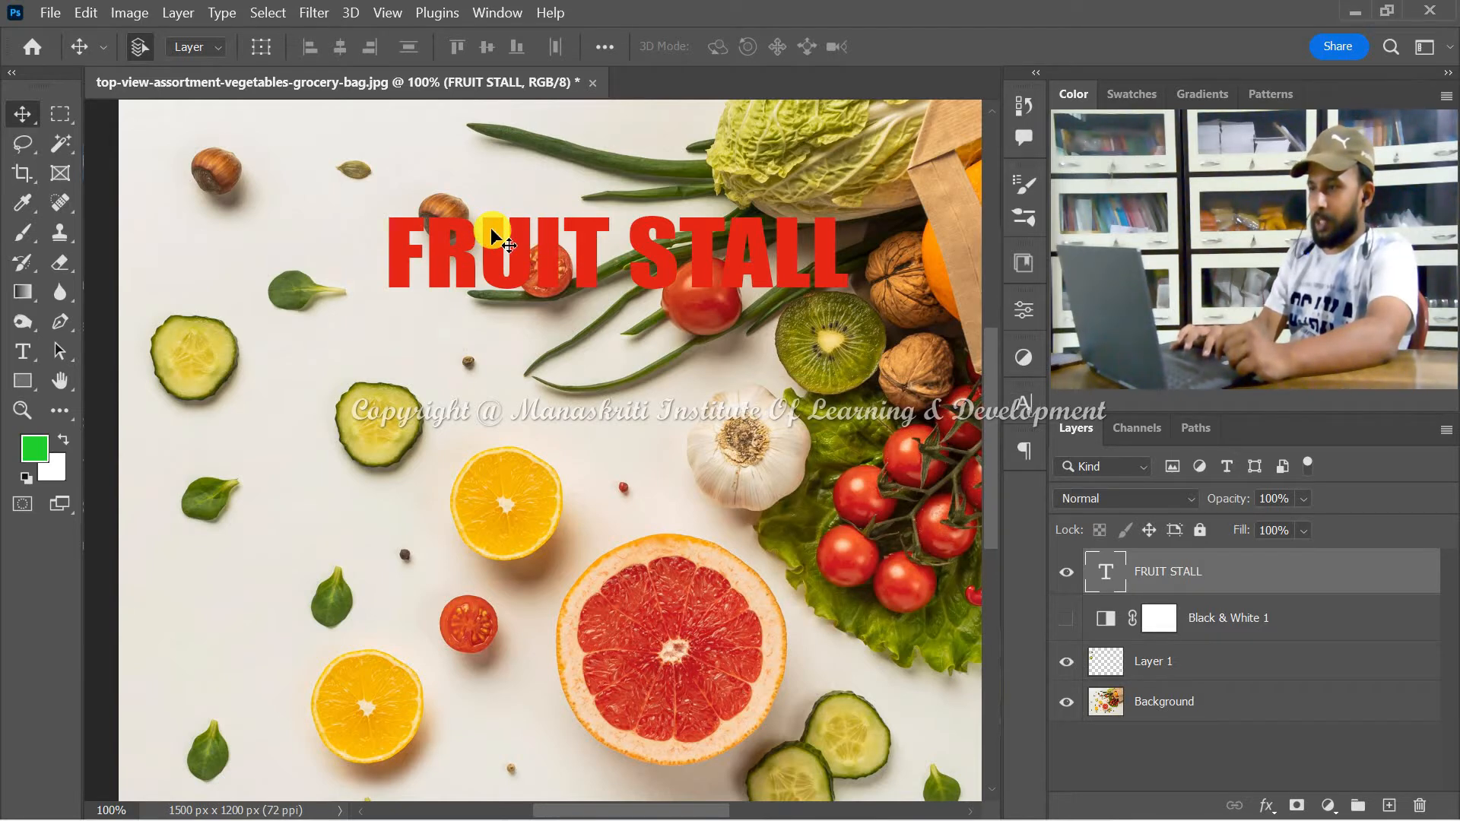
{"action": "left_click_drag", "start_coordinate": [493, 238], "coordinate": [257, 595]}
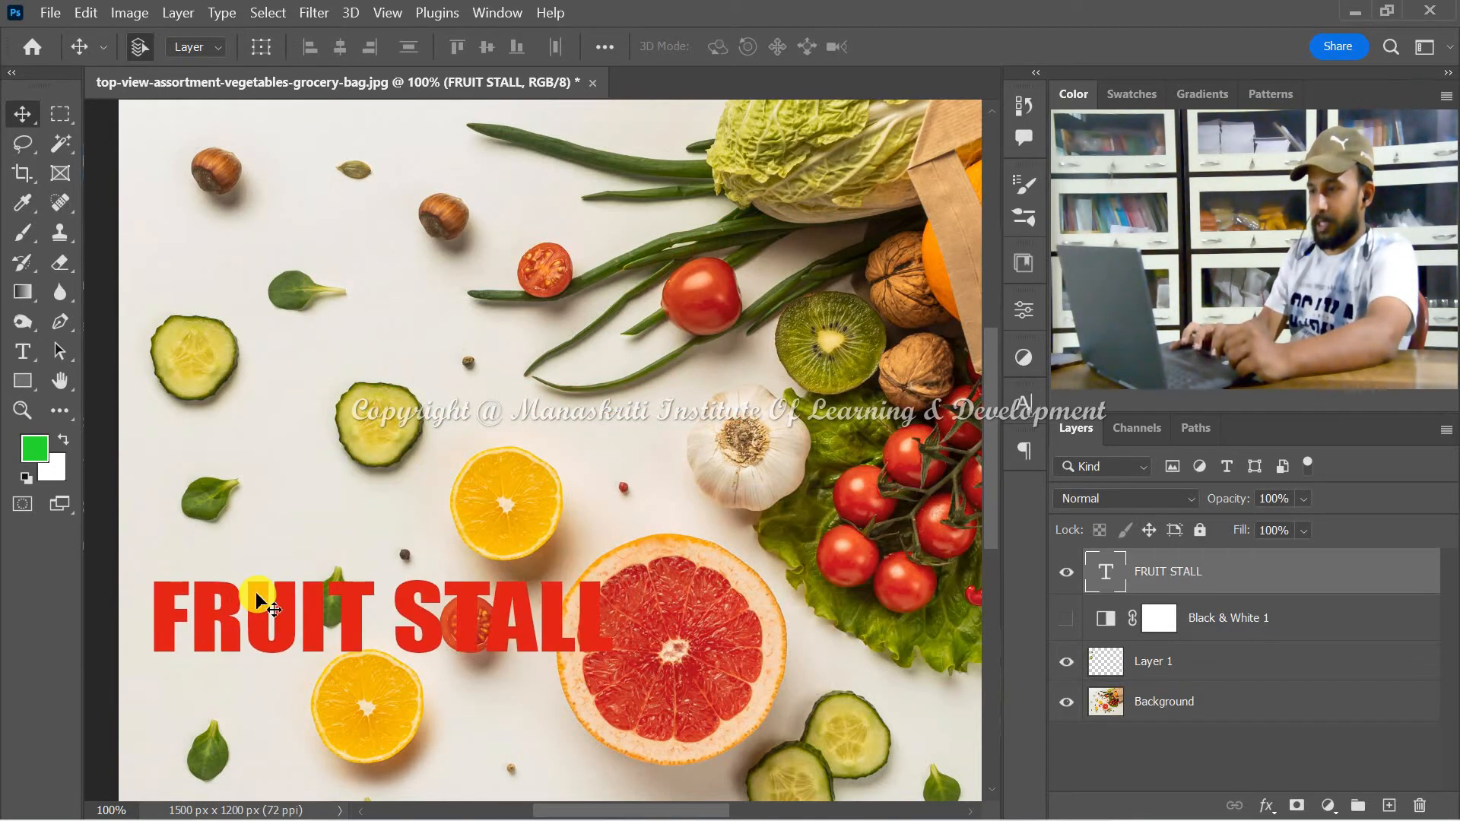
{"action": "scroll", "coordinate": [257, 595], "scroll_direction": "down", "scroll_amount": 3}
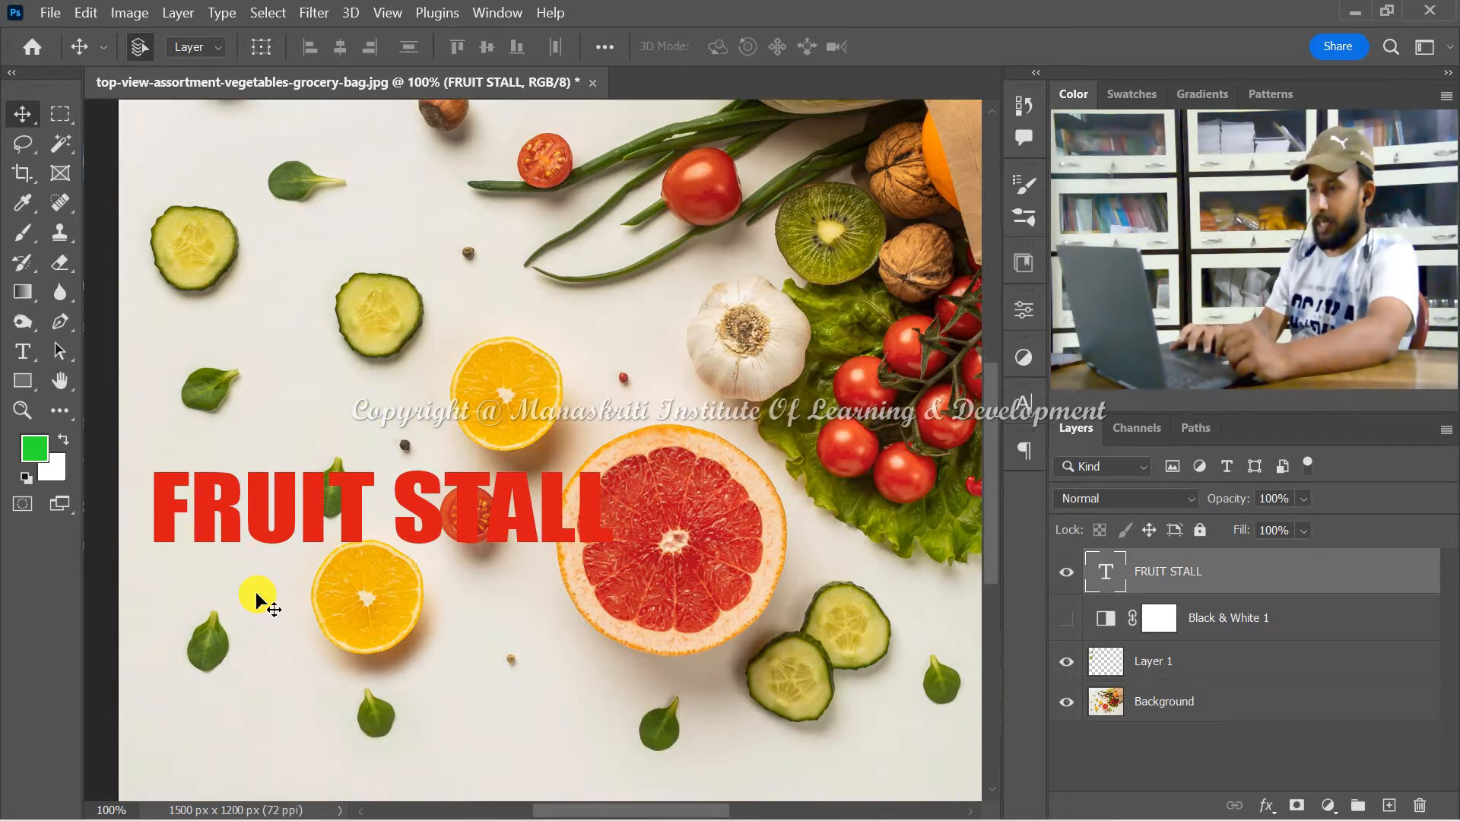
{"action": "left_click_drag", "start_coordinate": [259, 523], "coordinate": [311, 695]}
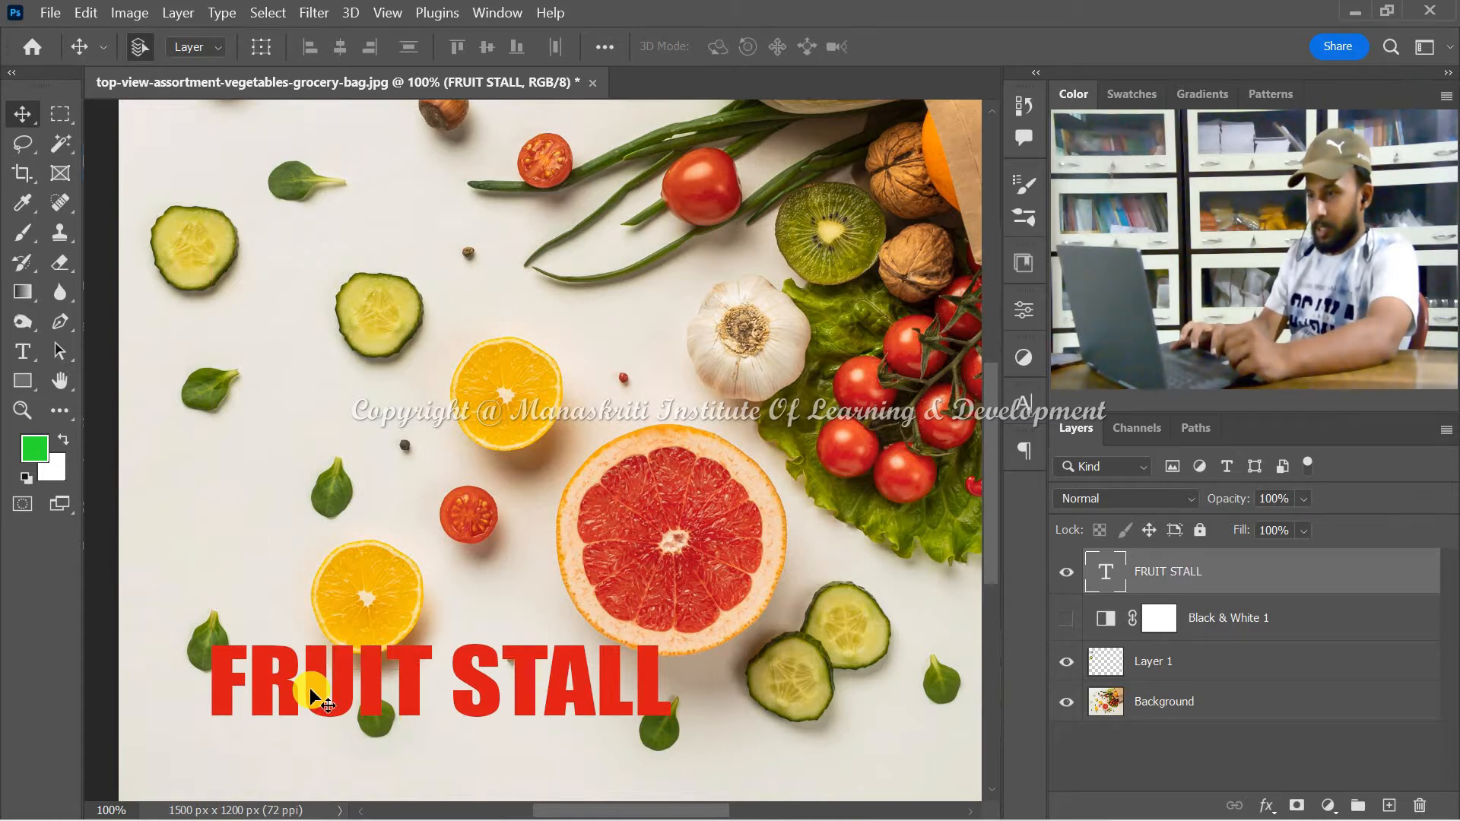
{"action": "left_click_drag", "start_coordinate": [309, 687], "coordinate": [311, 681]}
{"action": "scroll", "coordinate": [310, 681], "scroll_direction": "left", "scroll_amount": 2}
{"action": "scroll", "coordinate": [310, 687], "scroll_direction": "right", "scroll_amount": 1}
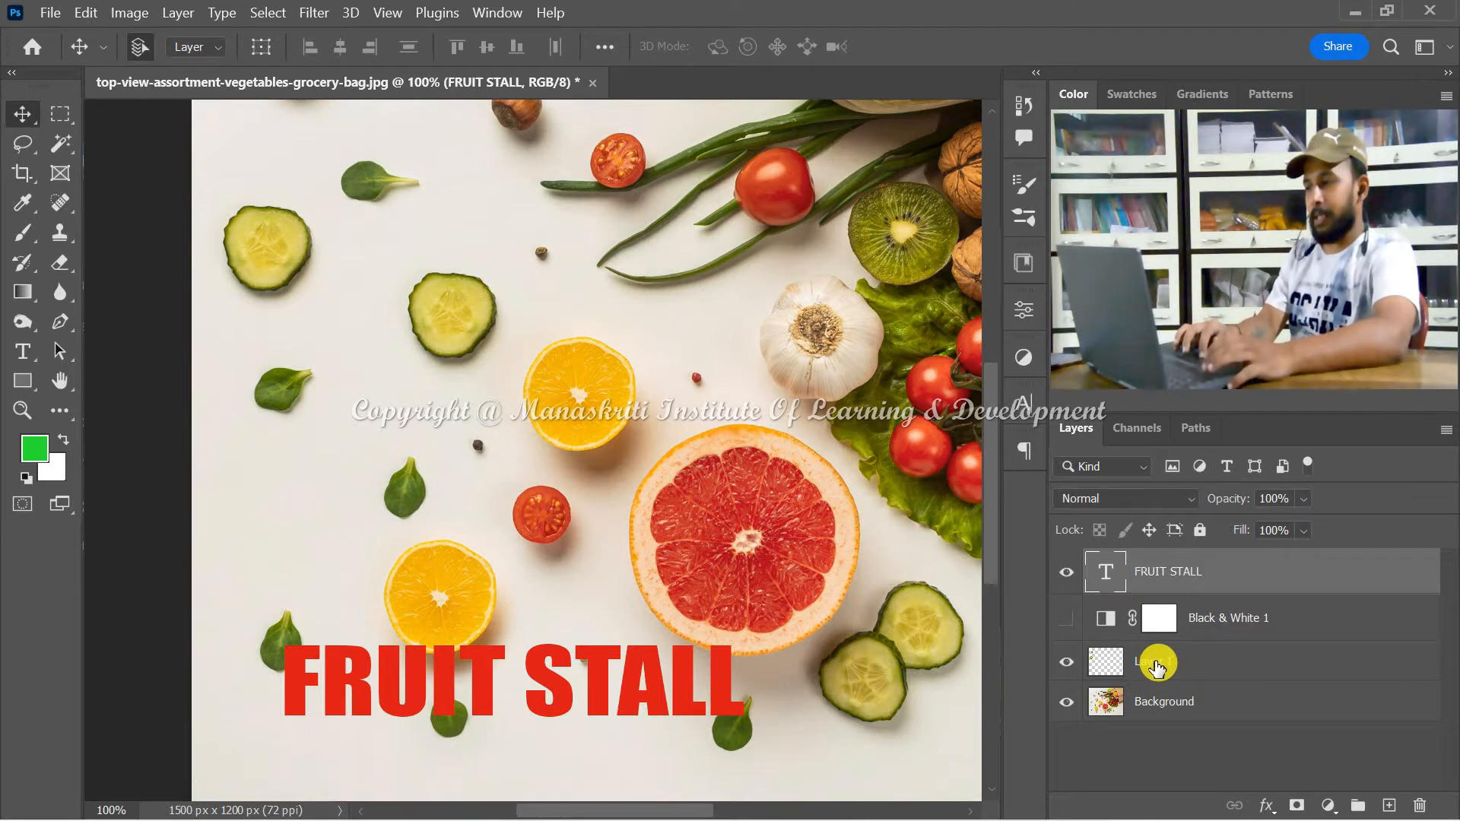
Rename Layer 1 as Clone and select the Black & White adjustment layer
{"action": "left_click", "coordinate": [1156, 666]}
{"action": "double_click", "coordinate": [1157, 664]}
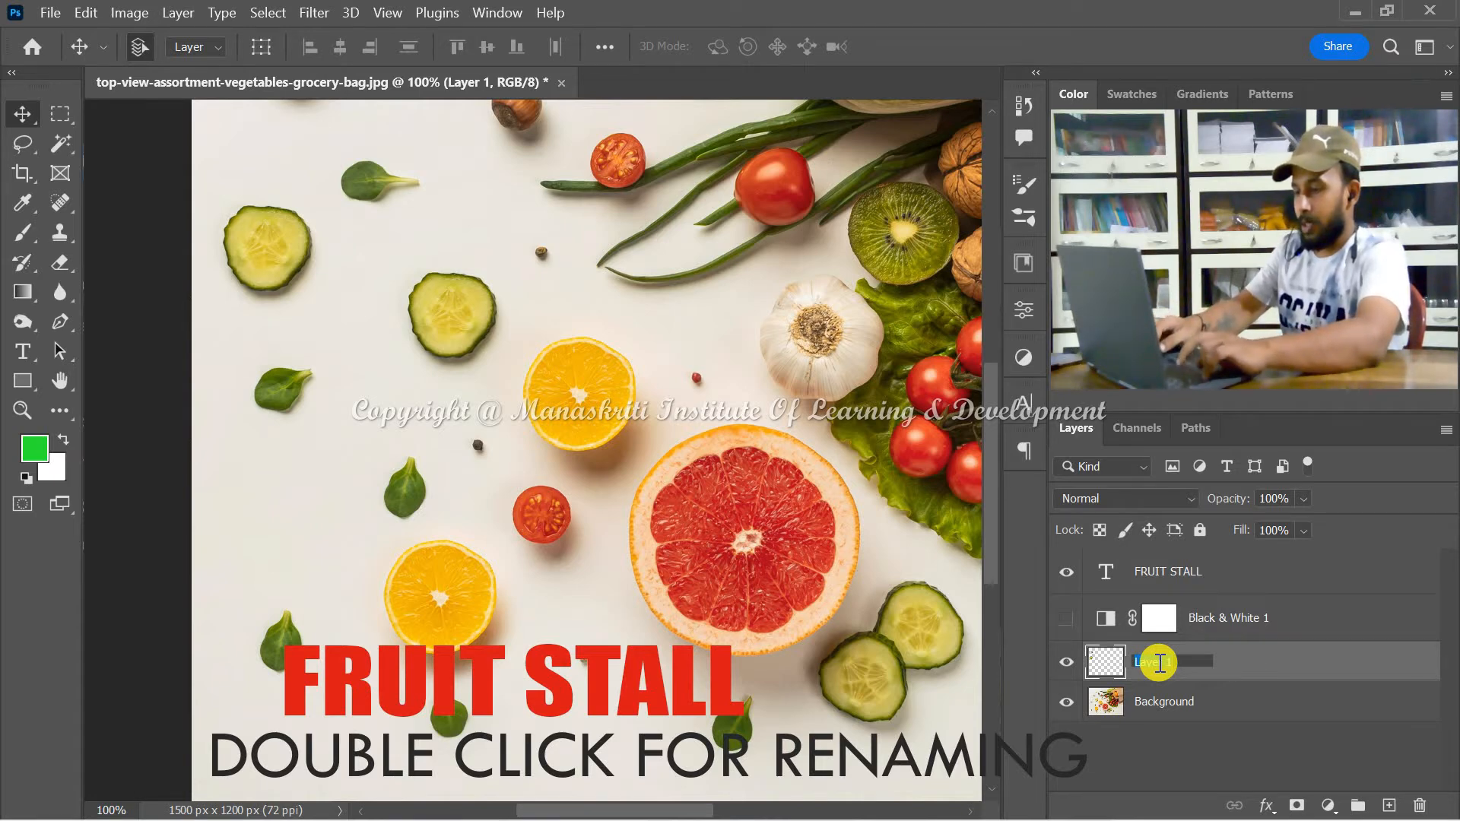
{"action": "type", "text": "CLONE"}
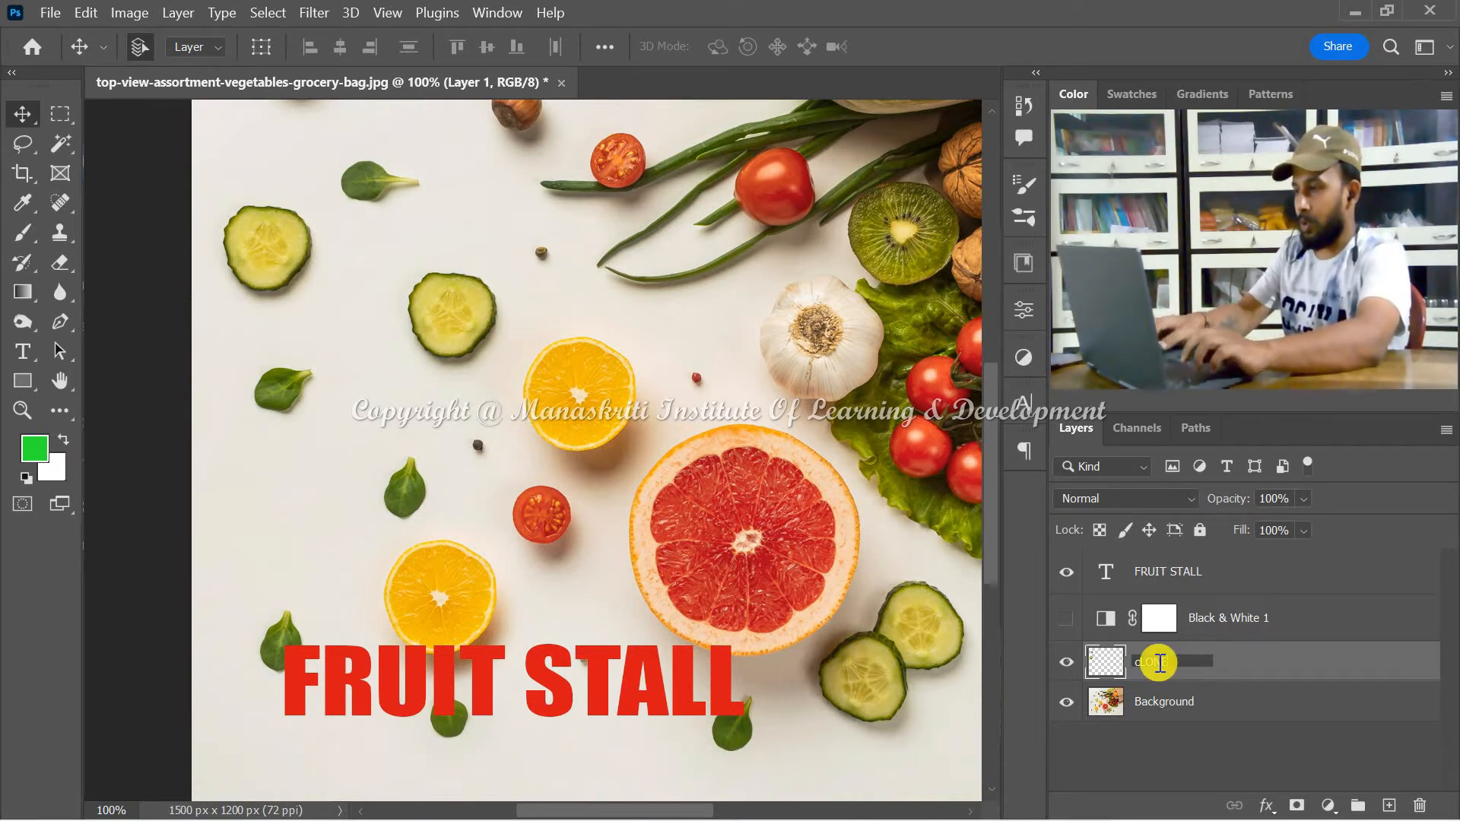
{"action": "key", "text": "BackSpace"}
{"action": "key", "text": "BackSpace"}
{"action": "key", "text": "BackSpace"}
{"action": "type", "text": "Clone"}
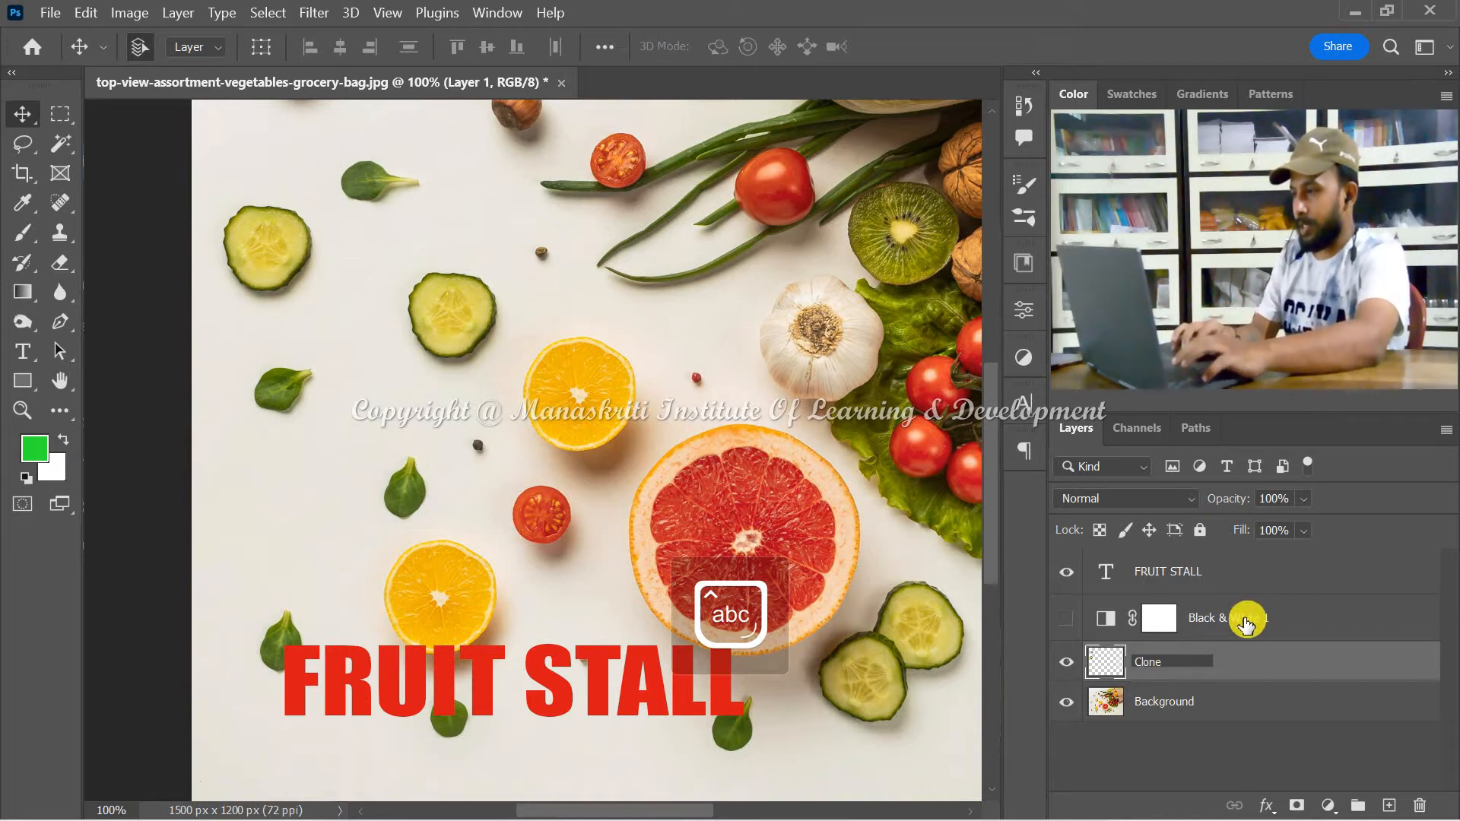
{"action": "left_click", "coordinate": [1237, 629]}
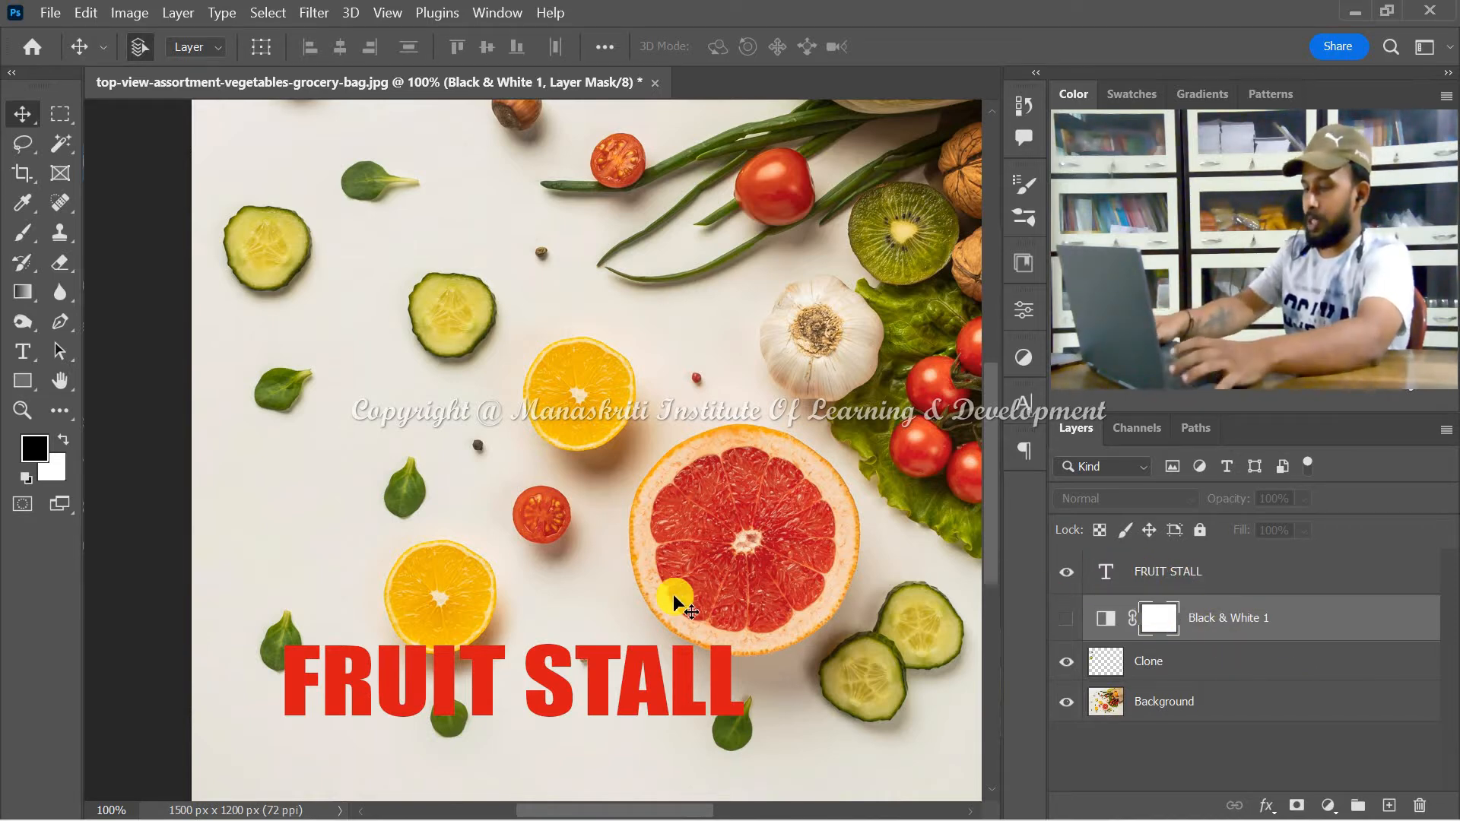
Add a layer mask to the FRUIT STALL text layer and make black the foreground color
{"action": "key", "text": "ctrl+plus"}
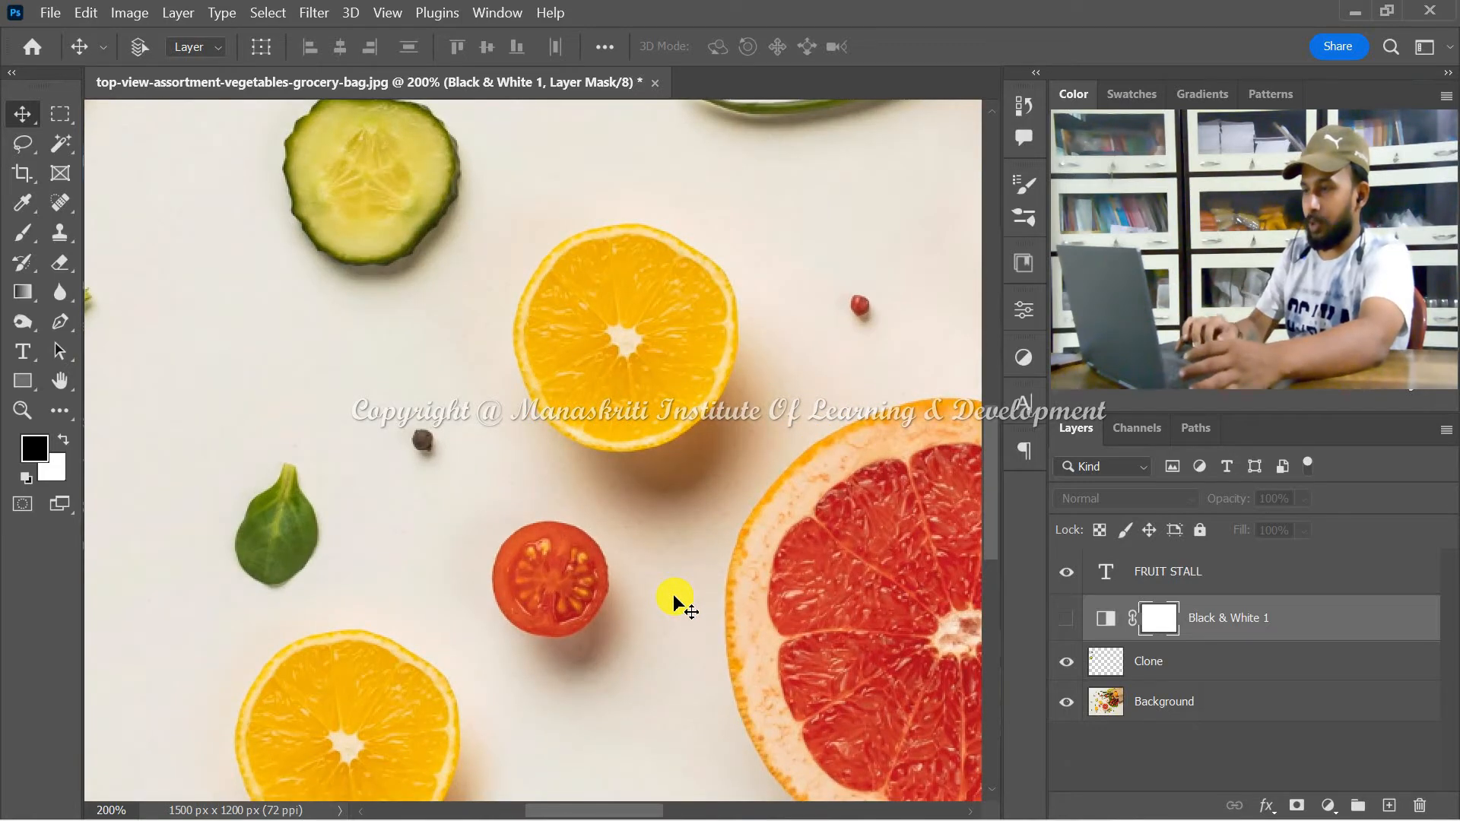
{"action": "scroll", "coordinate": [673, 594], "scroll_direction": "down", "scroll_amount": 2}
{"action": "scroll", "coordinate": [673, 594], "scroll_direction": "down", "scroll_amount": 3}
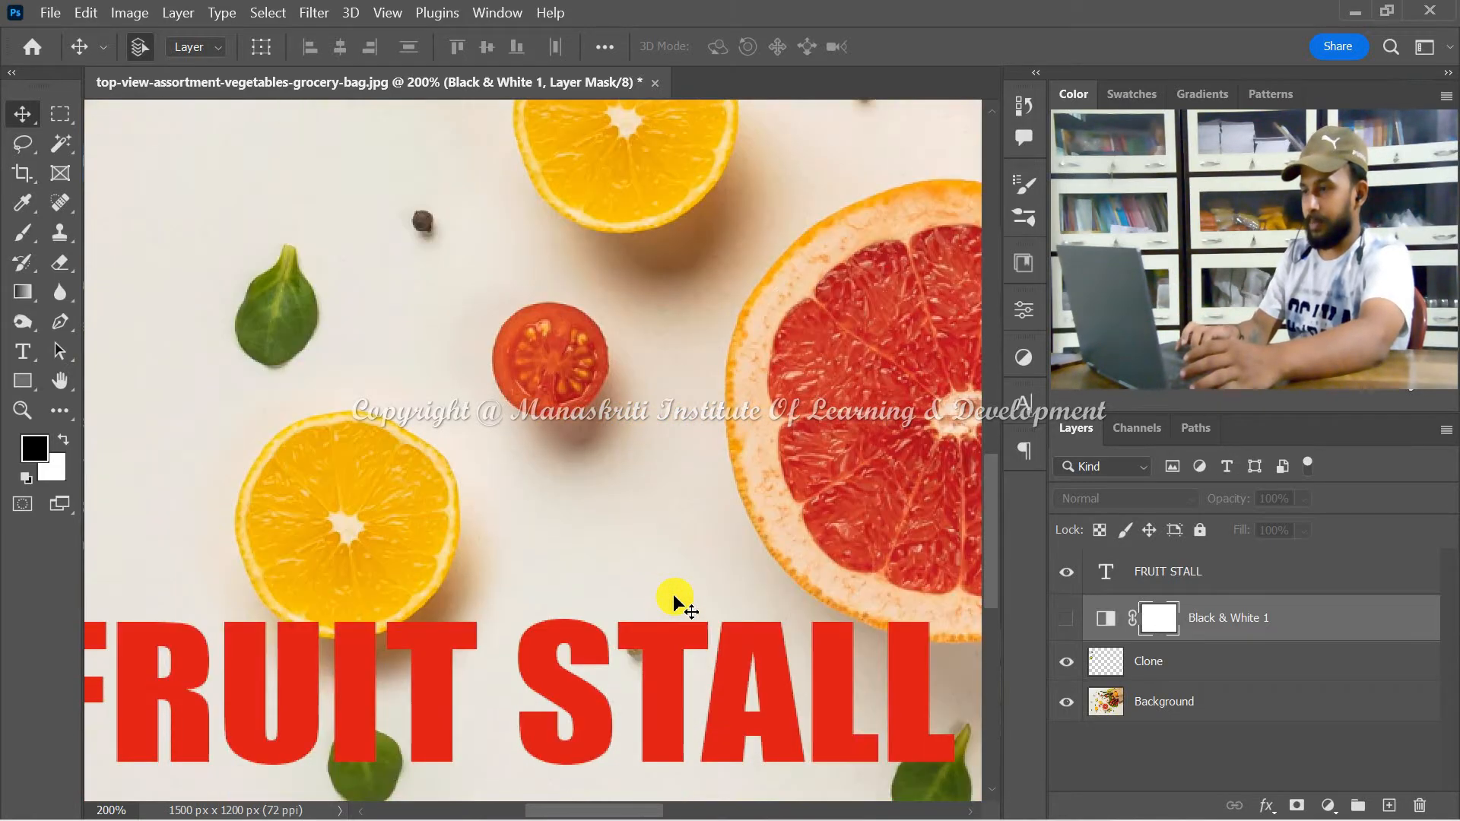
{"action": "scroll", "coordinate": [673, 595], "scroll_direction": "right", "scroll_amount": 2}
{"action": "scroll", "coordinate": [673, 595], "scroll_direction": "left", "scroll_amount": 3}
{"action": "scroll", "coordinate": [673, 594], "scroll_direction": "left", "scroll_amount": 3}
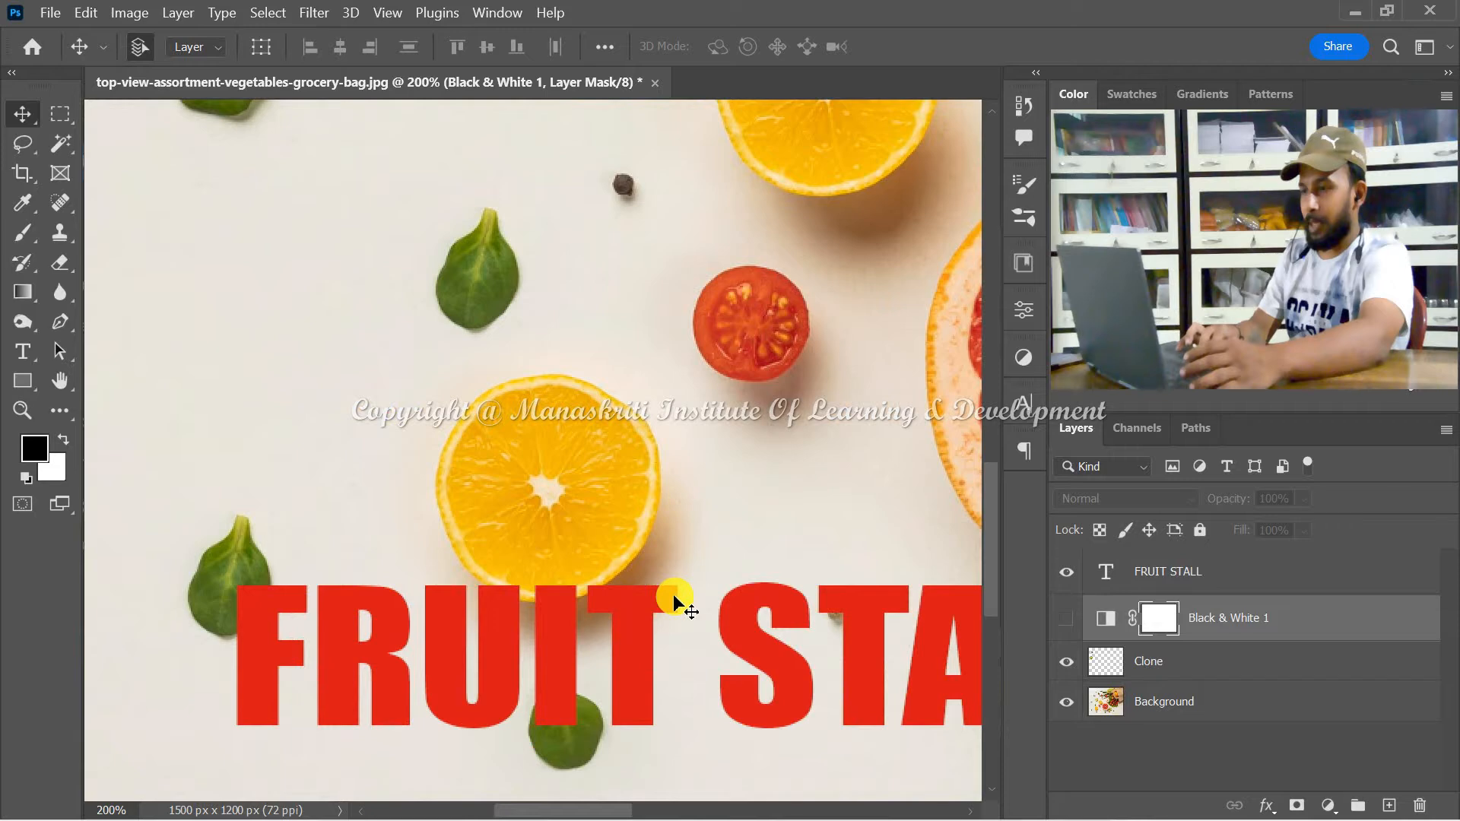
{"action": "scroll", "coordinate": [673, 594], "scroll_direction": "right", "scroll_amount": 2}
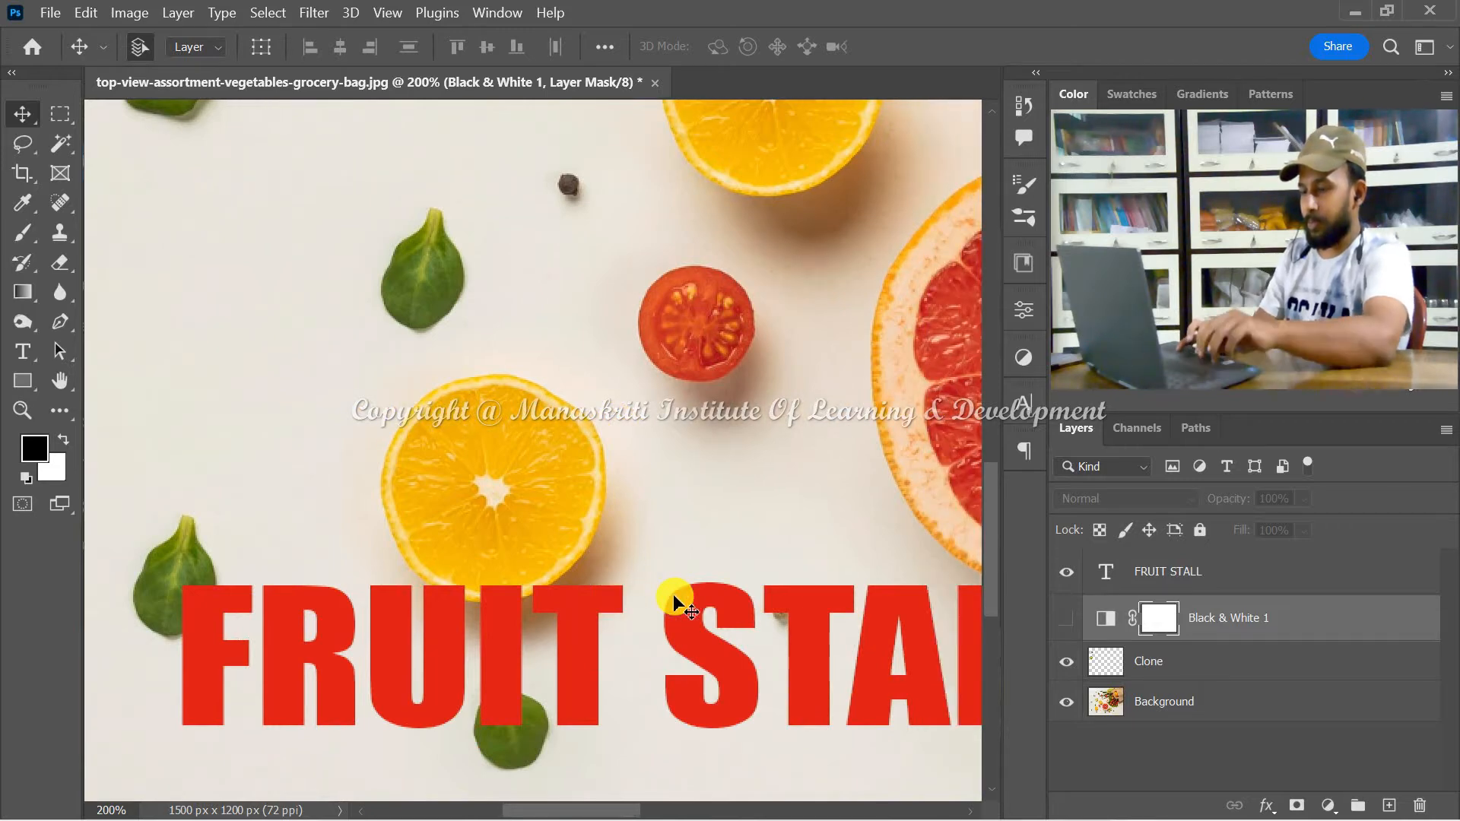
{"action": "scroll", "coordinate": [673, 594], "scroll_direction": "down", "scroll_amount": 2}
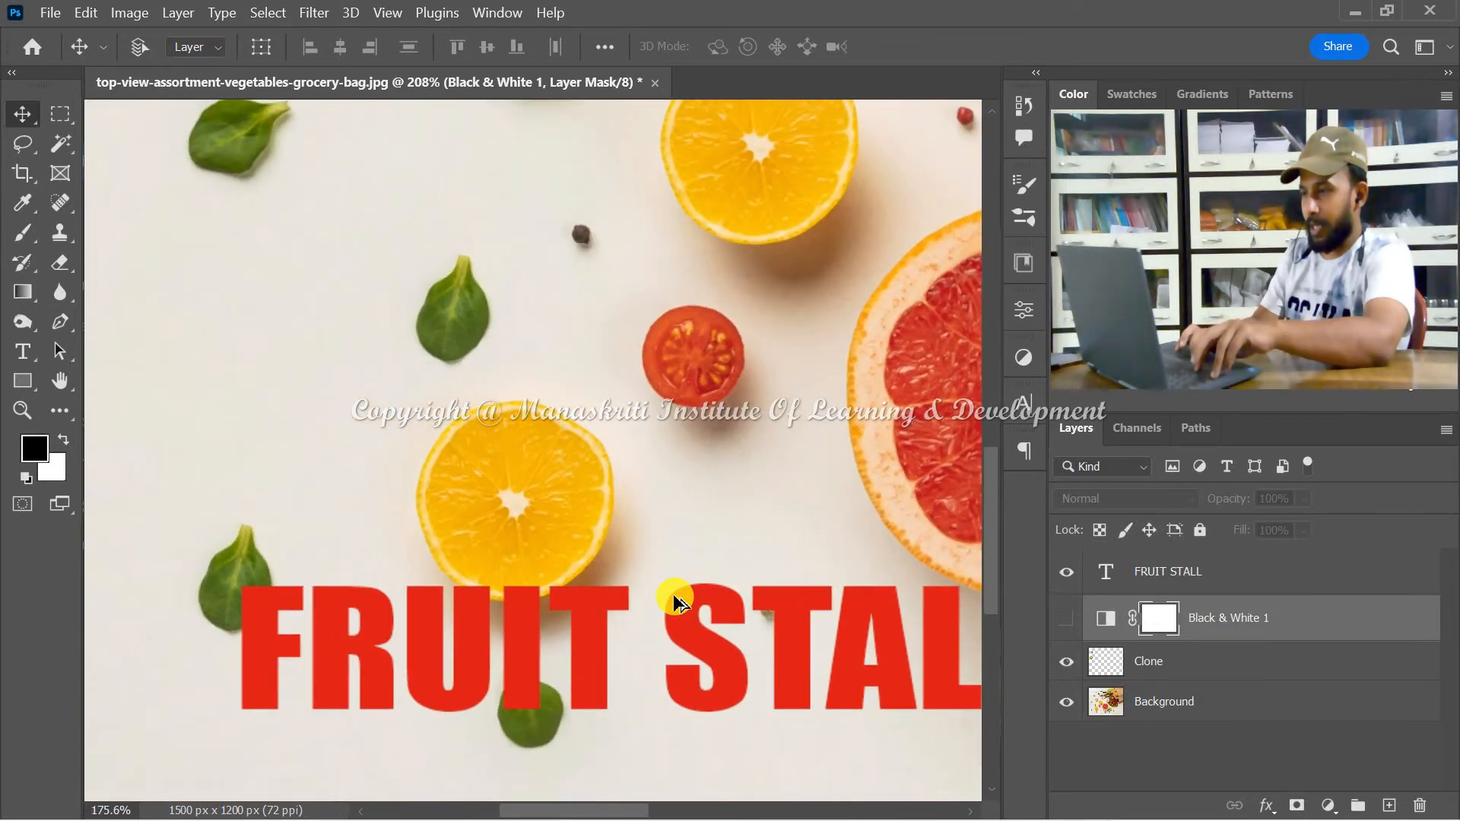
{"action": "scroll", "coordinate": [673, 594], "scroll_direction": "down", "scroll_amount": 2}
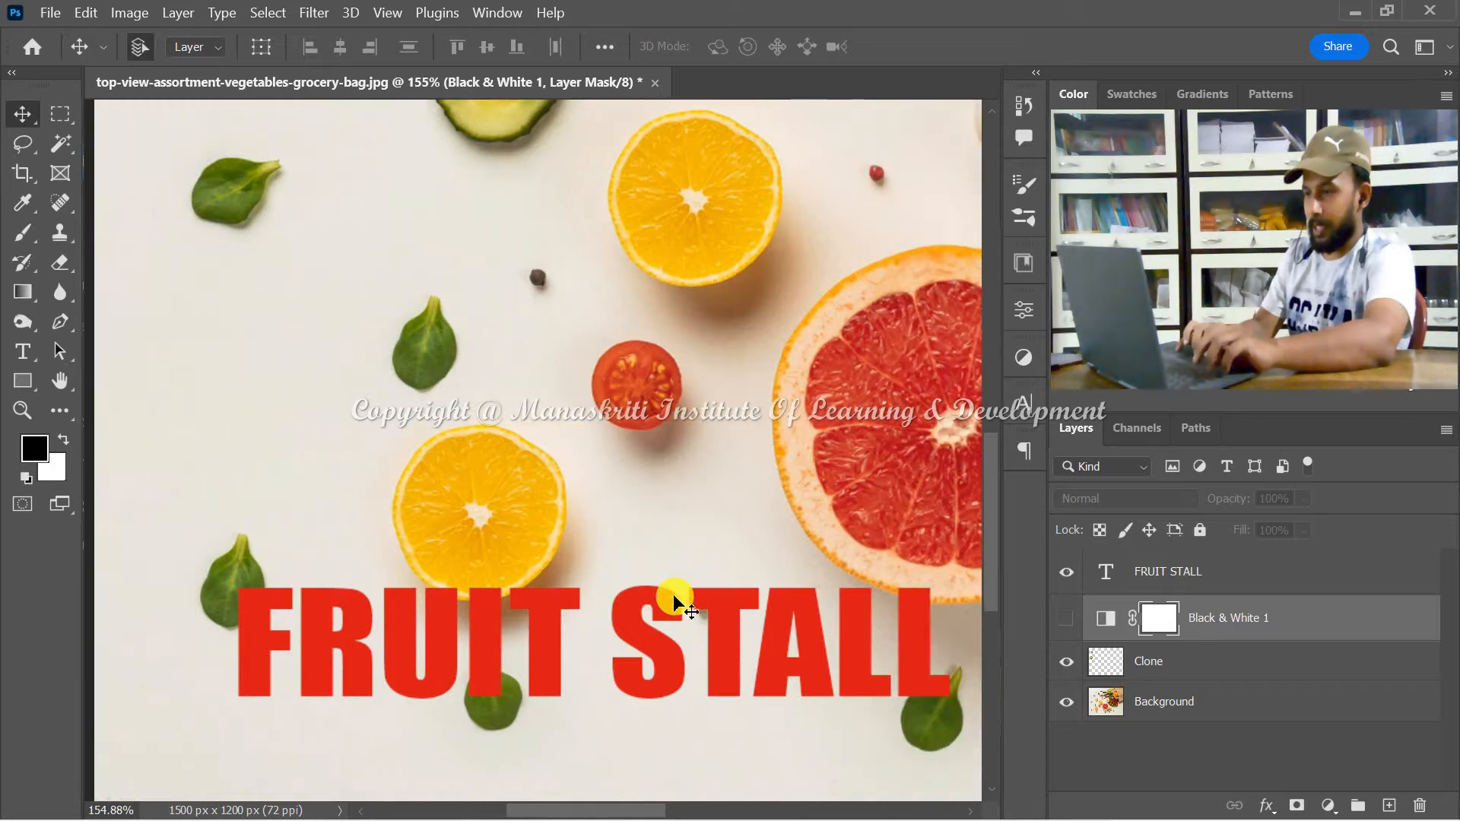
{"action": "scroll", "coordinate": [673, 595], "scroll_direction": "right", "scroll_amount": 1}
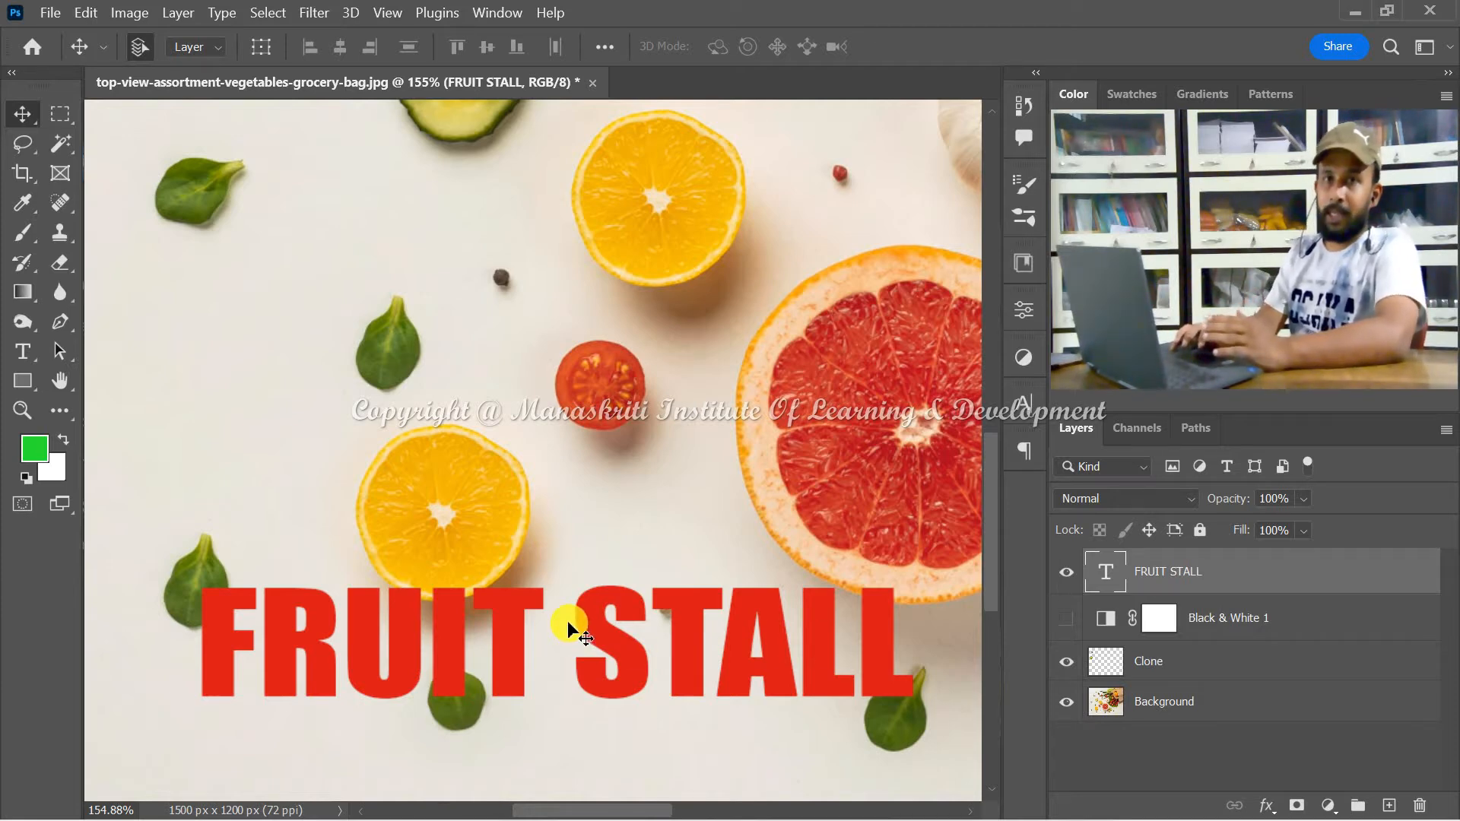
{"action": "left_click", "coordinate": [1297, 805]}
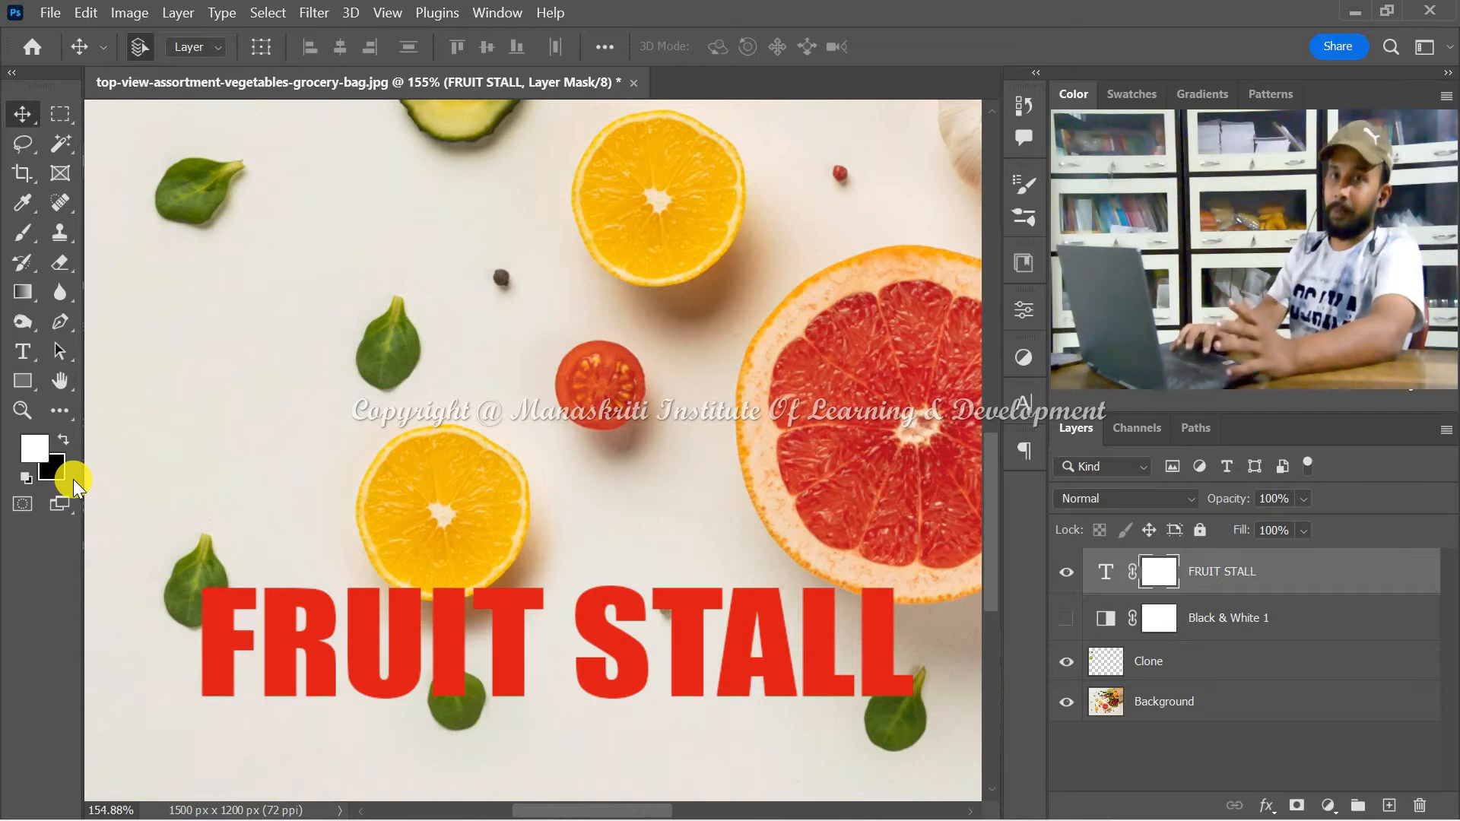
{"action": "left_click", "coordinate": [65, 435]}
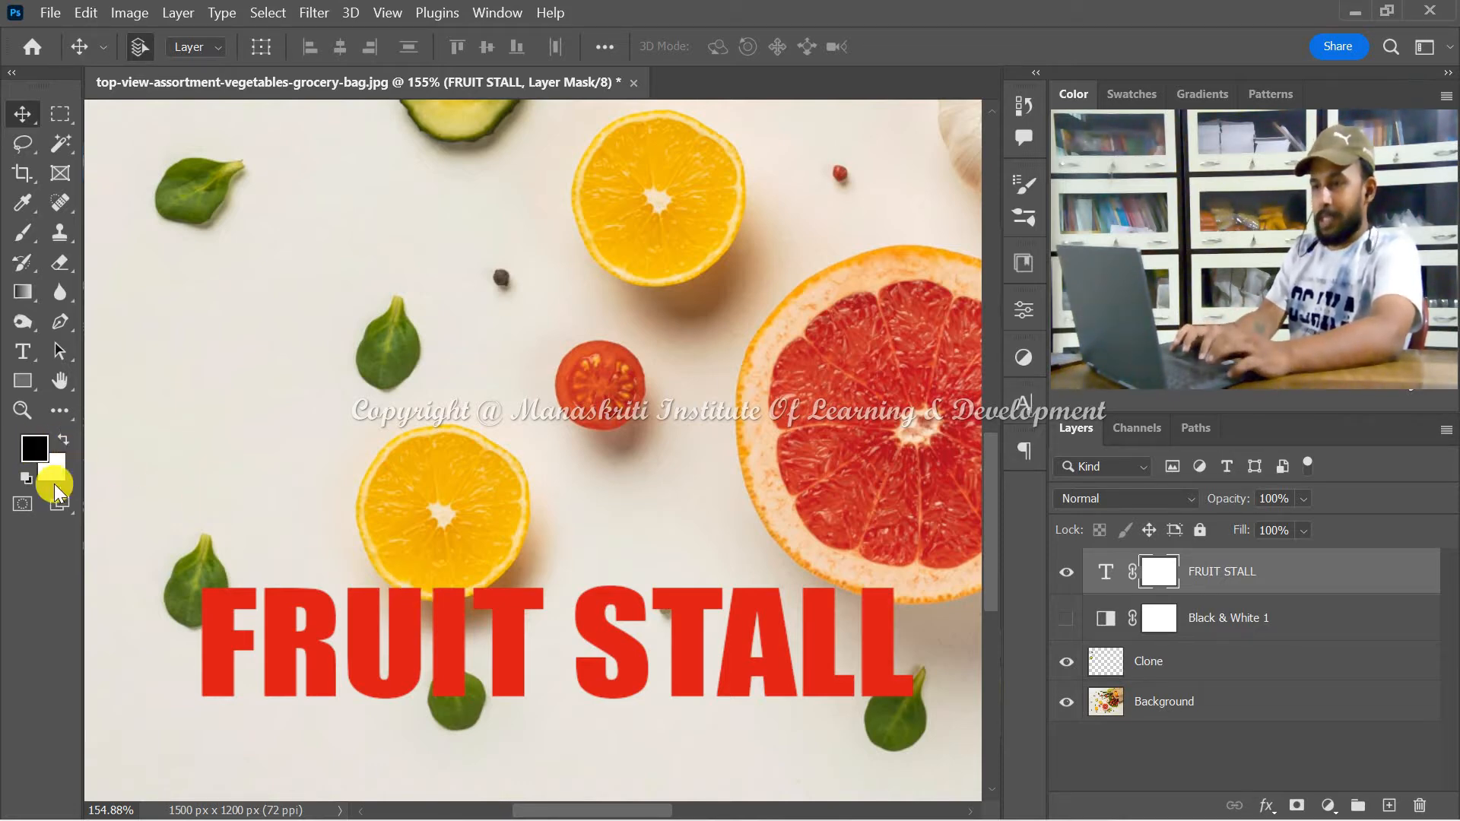
Brush the FRUIT STALL mask with black to bring the leaf in front of the F's corner, and restore the letter's edge with white
{"action": "left_click", "coordinate": [22, 235]}
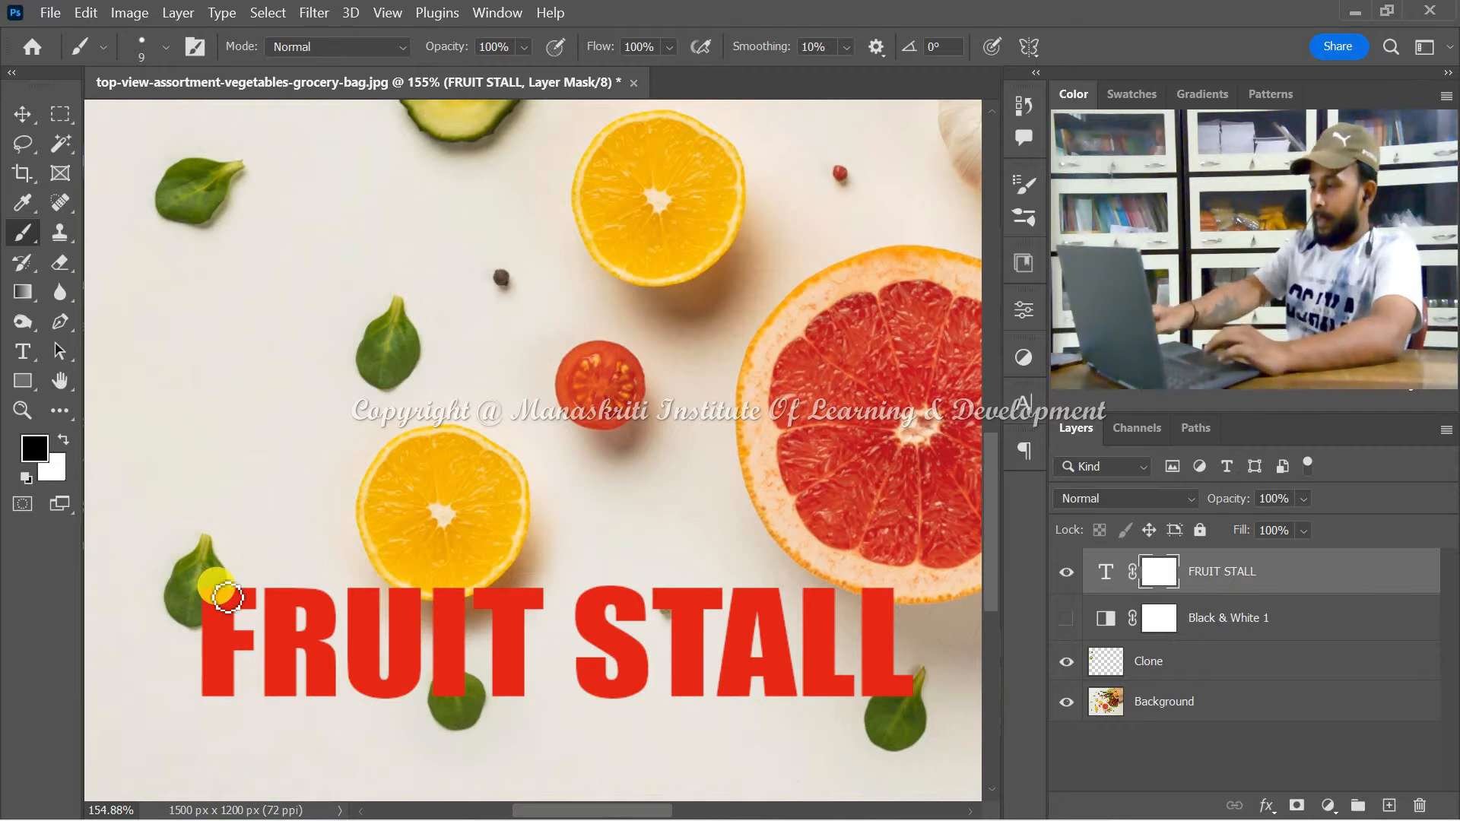
{"action": "key", "text": "bracketright"}
{"action": "key", "text": "bracketright"}
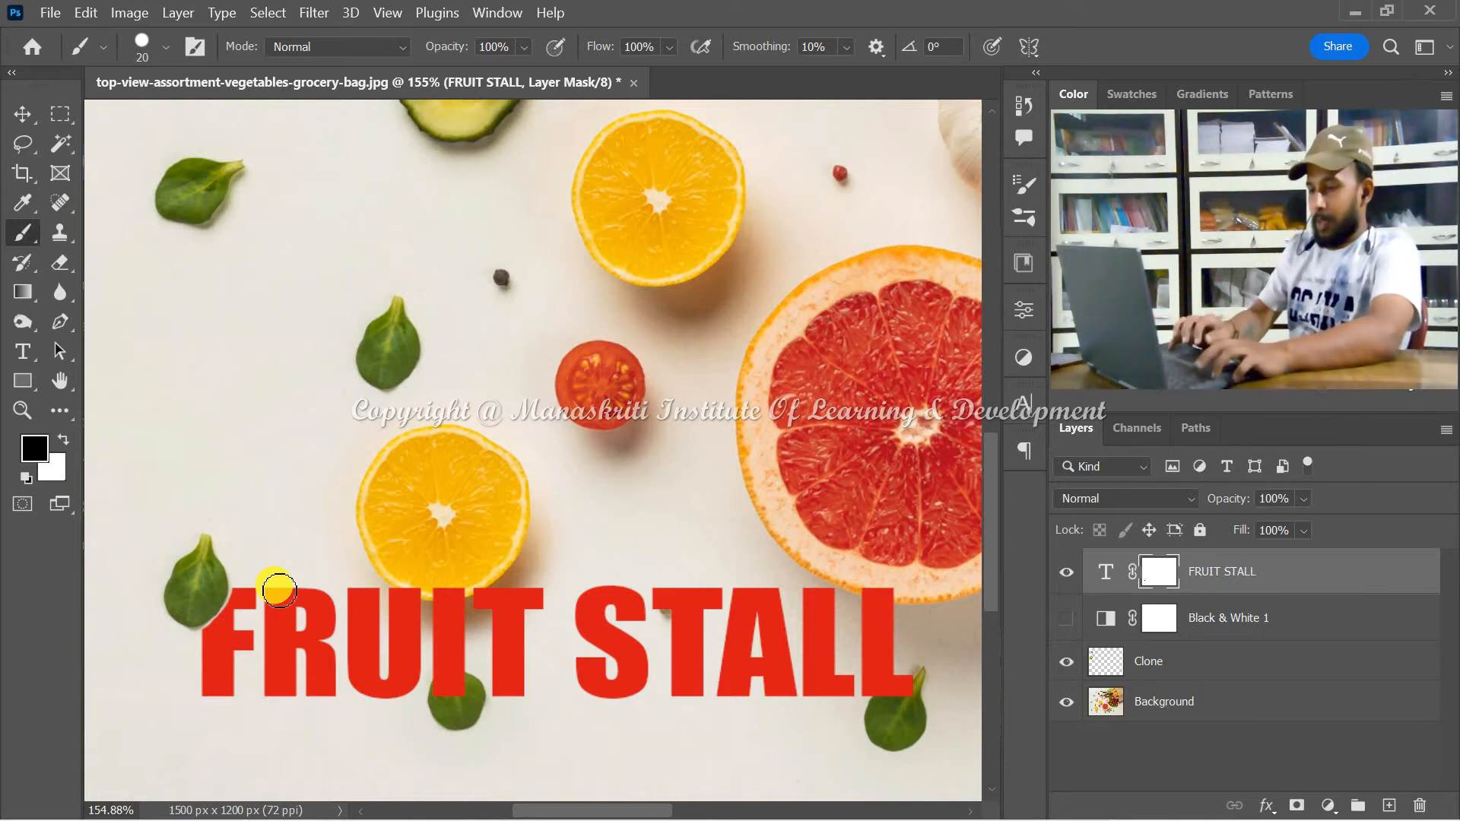
{"action": "scroll", "coordinate": [278, 590], "scroll_direction": "down", "scroll_amount": 2}
{"action": "scroll", "coordinate": [275, 590], "scroll_direction": "up", "scroll_amount": 4}
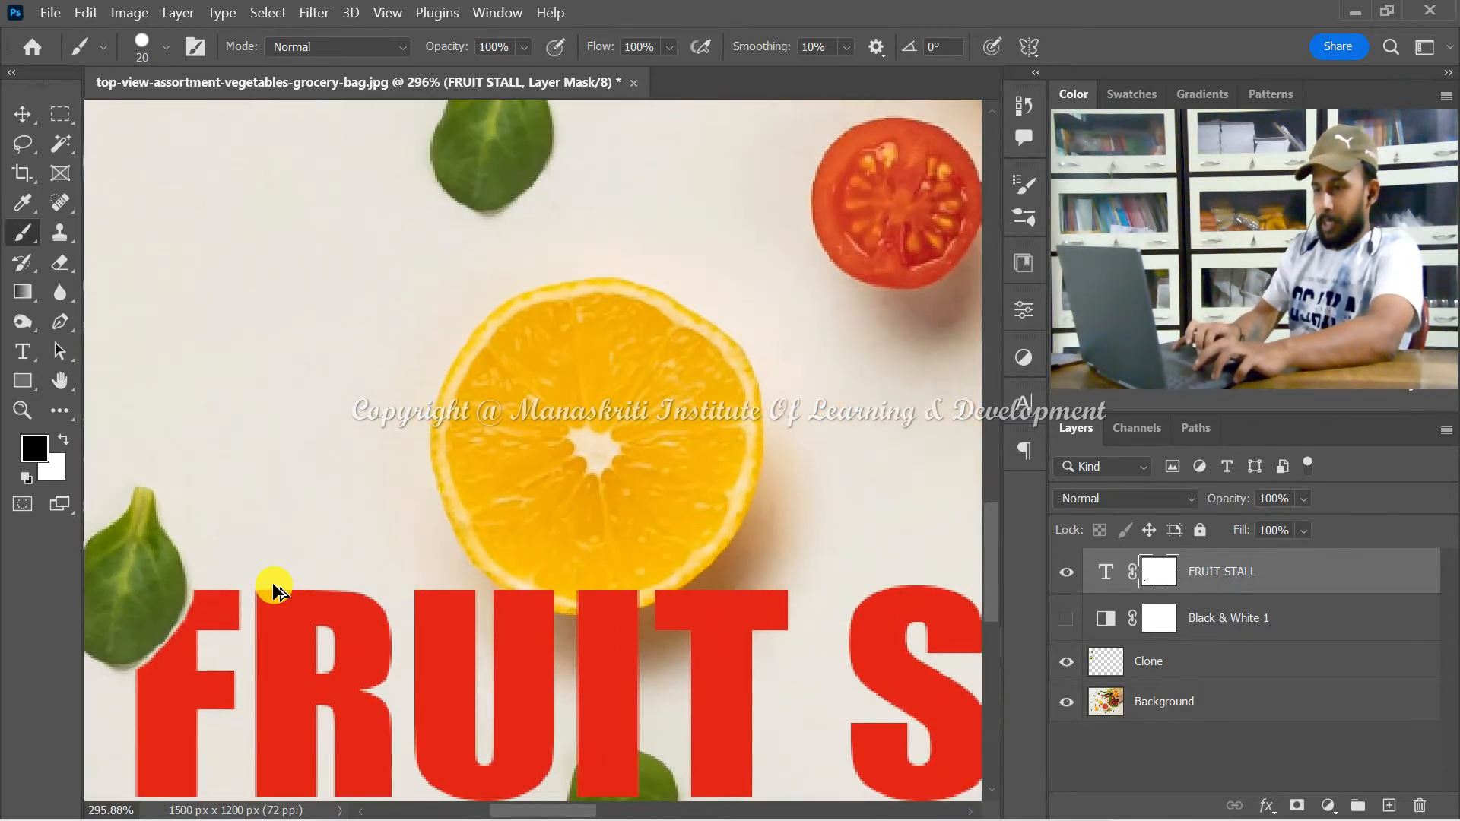
{"action": "scroll", "coordinate": [270, 582], "scroll_direction": "left", "scroll_amount": 6}
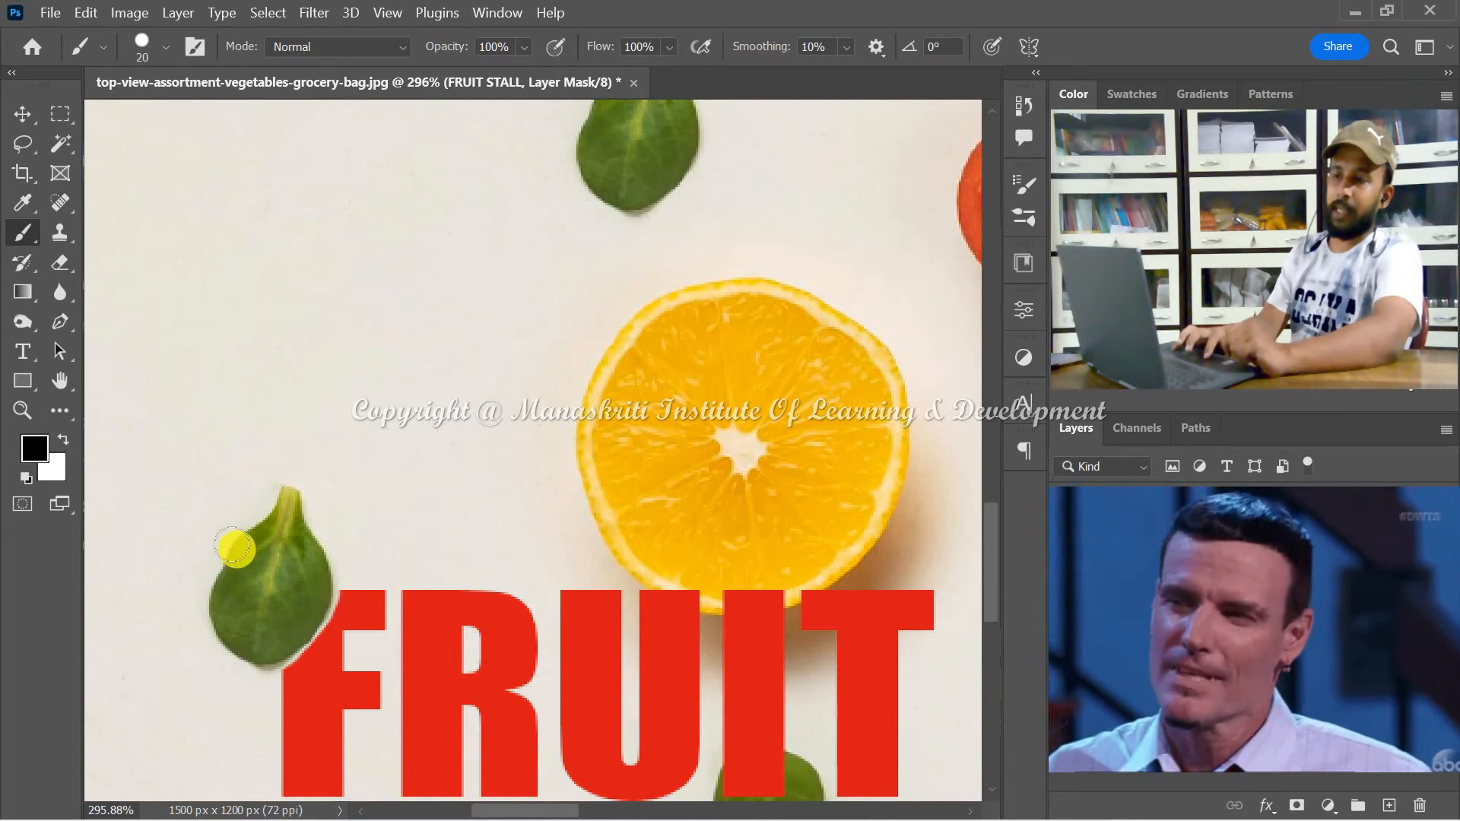
{"action": "left_click_drag", "start_coordinate": [349, 594], "coordinate": [332, 623]}
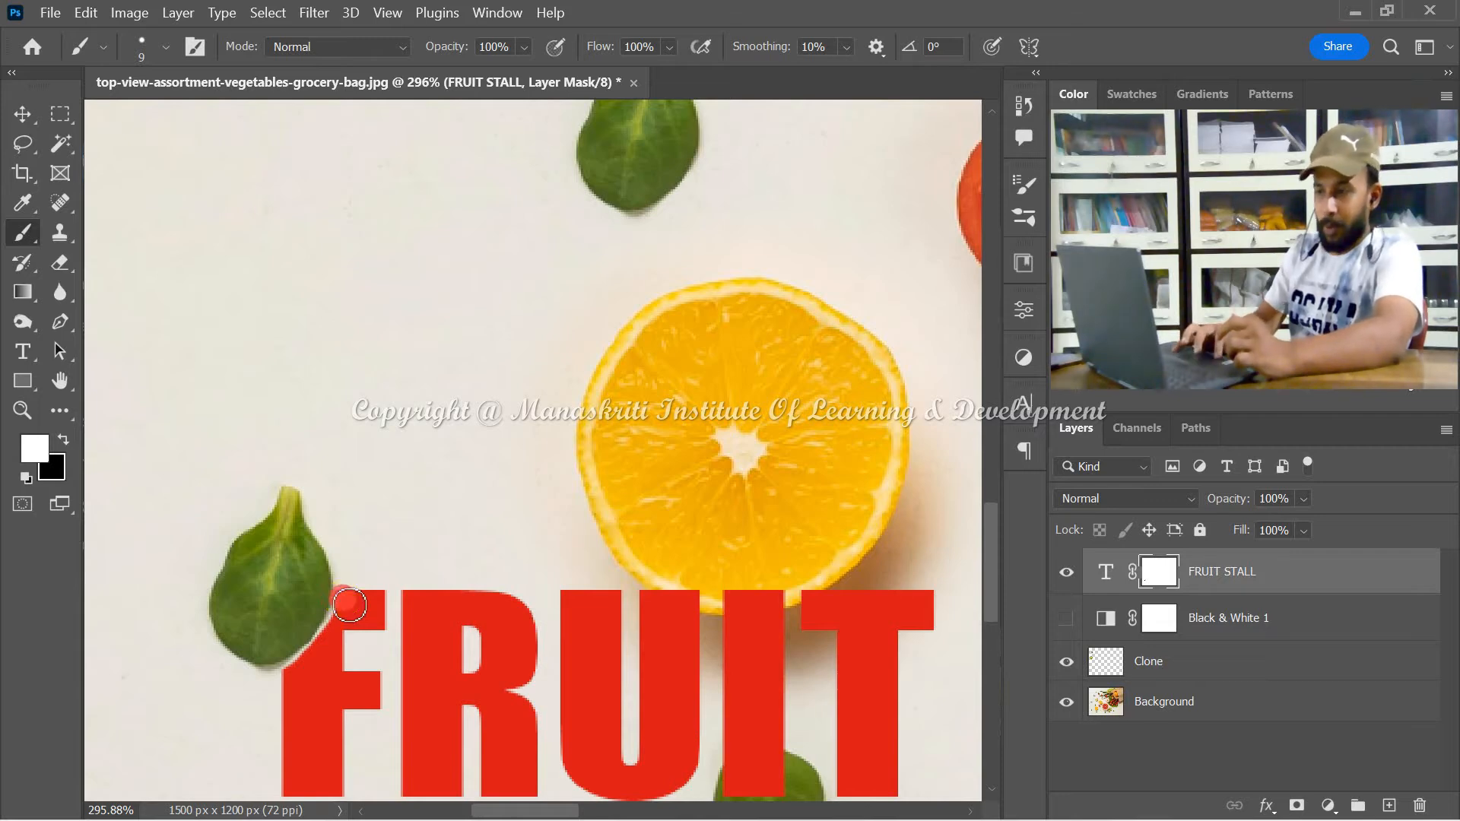
{"action": "mouse_move", "coordinate": [347, 609]}
{"action": "left_mouse_down"}
{"action": "mouse_move", "coordinate": [291, 685]}
{"action": "mouse_move", "coordinate": [312, 646]}
{"action": "left_mouse_up"}
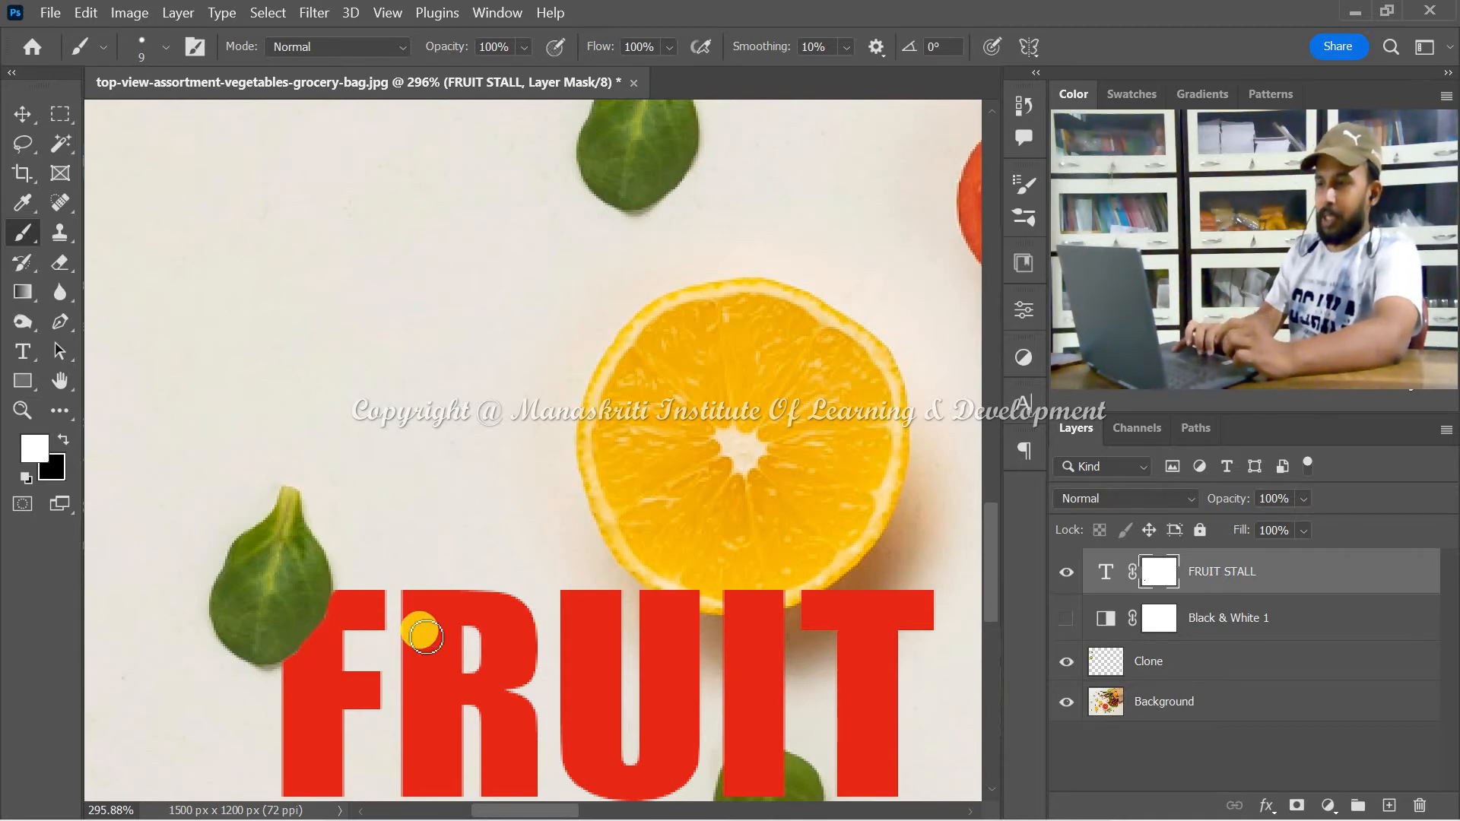
Hide and reshow the FRUIT STALL layer to compare the text with the leaf beneath it
{"action": "scroll", "coordinate": [423, 635], "scroll_direction": "down", "scroll_amount": 3}
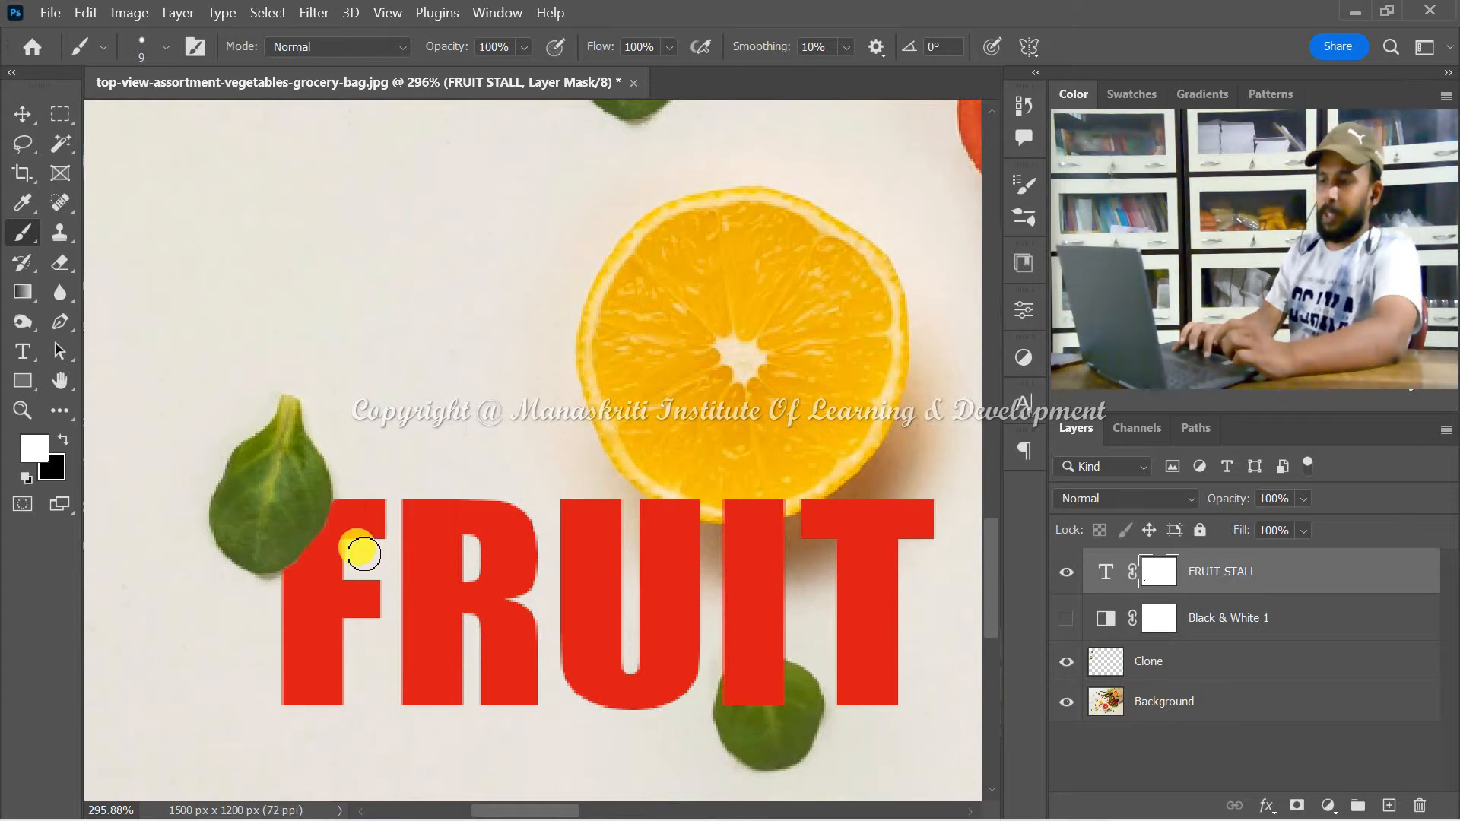
{"action": "left_click", "coordinate": [1063, 572]}
{"action": "left_click", "coordinate": [1063, 572]}
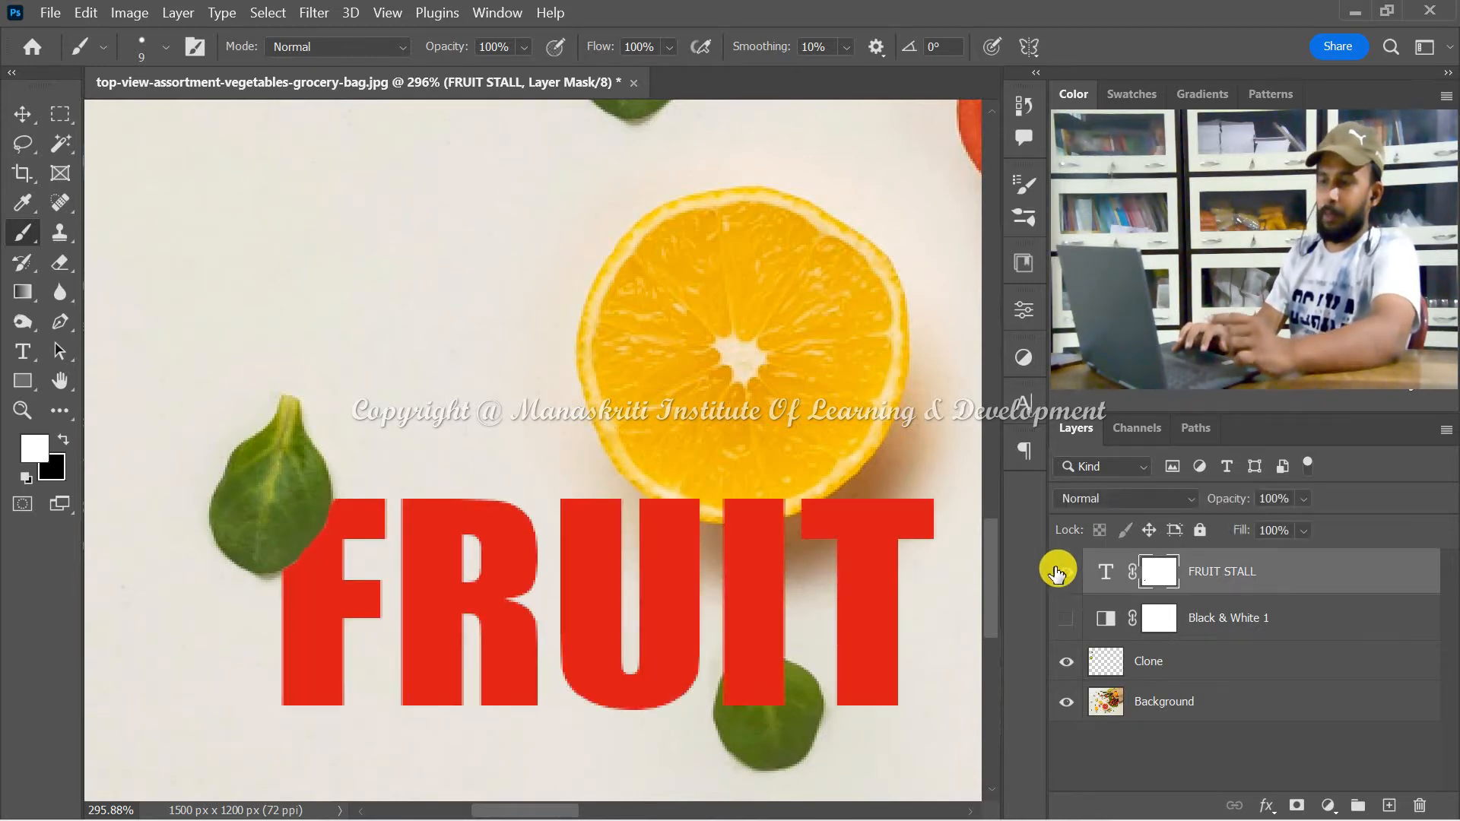
Brush black on the text mask over the tops of U, I and T so the lower orange slice overlaps the word FRUIT
{"action": "left_click", "coordinate": [63, 440]}
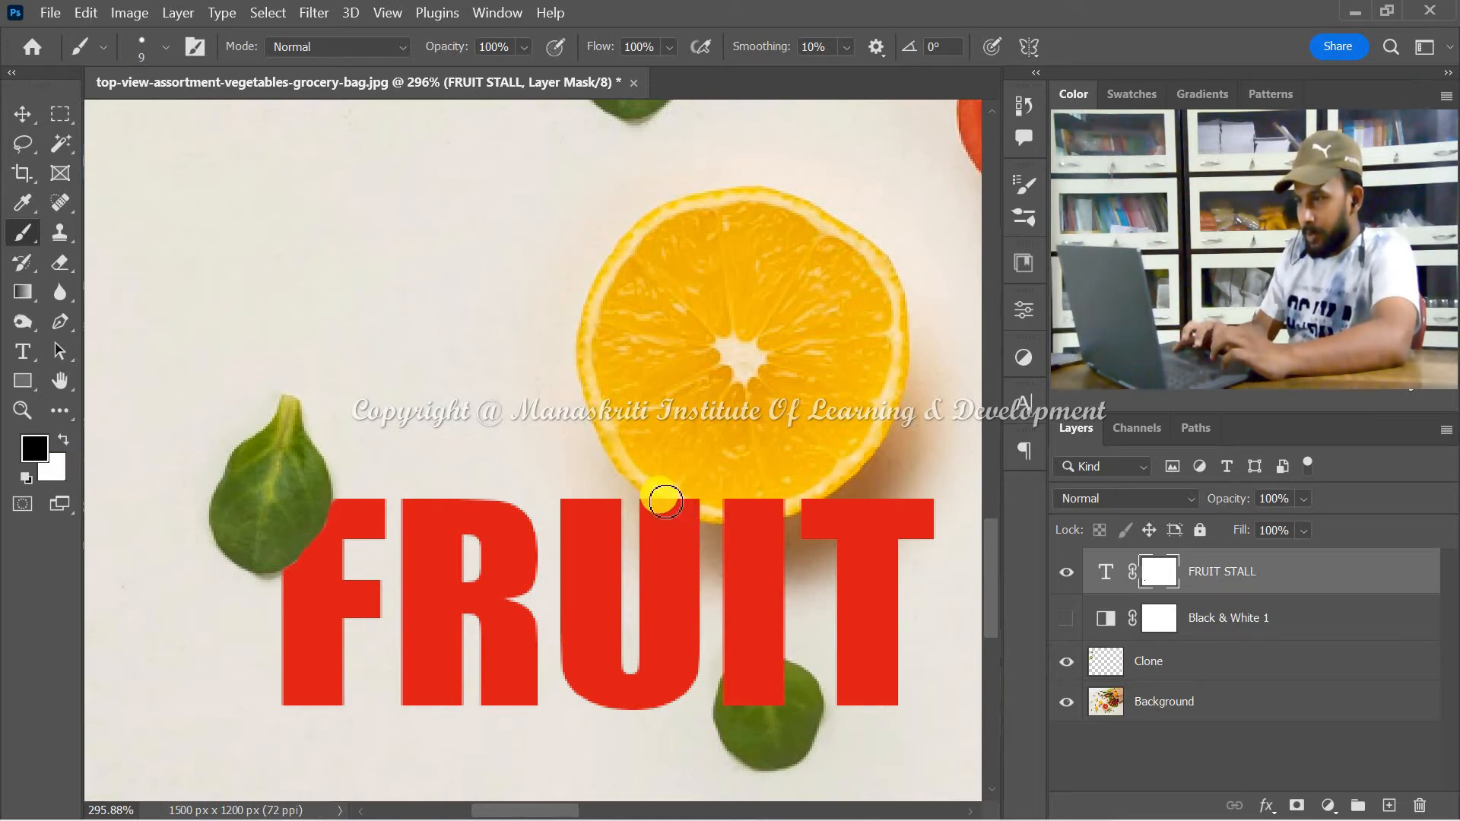
{"action": "mouse_move", "coordinate": [667, 503]}
{"action": "left_mouse_down"}
{"action": "mouse_move", "coordinate": [706, 520]}
{"action": "mouse_move", "coordinate": [671, 506]}
{"action": "mouse_move", "coordinate": [789, 517]}
{"action": "mouse_move", "coordinate": [730, 517]}
{"action": "mouse_move", "coordinate": [748, 577]}
{"action": "mouse_move", "coordinate": [729, 514]}
{"action": "mouse_move", "coordinate": [790, 506]}
{"action": "mouse_move", "coordinate": [733, 525]}
{"action": "mouse_move", "coordinate": [647, 524]}
{"action": "mouse_move", "coordinate": [819, 501]}
{"action": "left_mouse_up"}
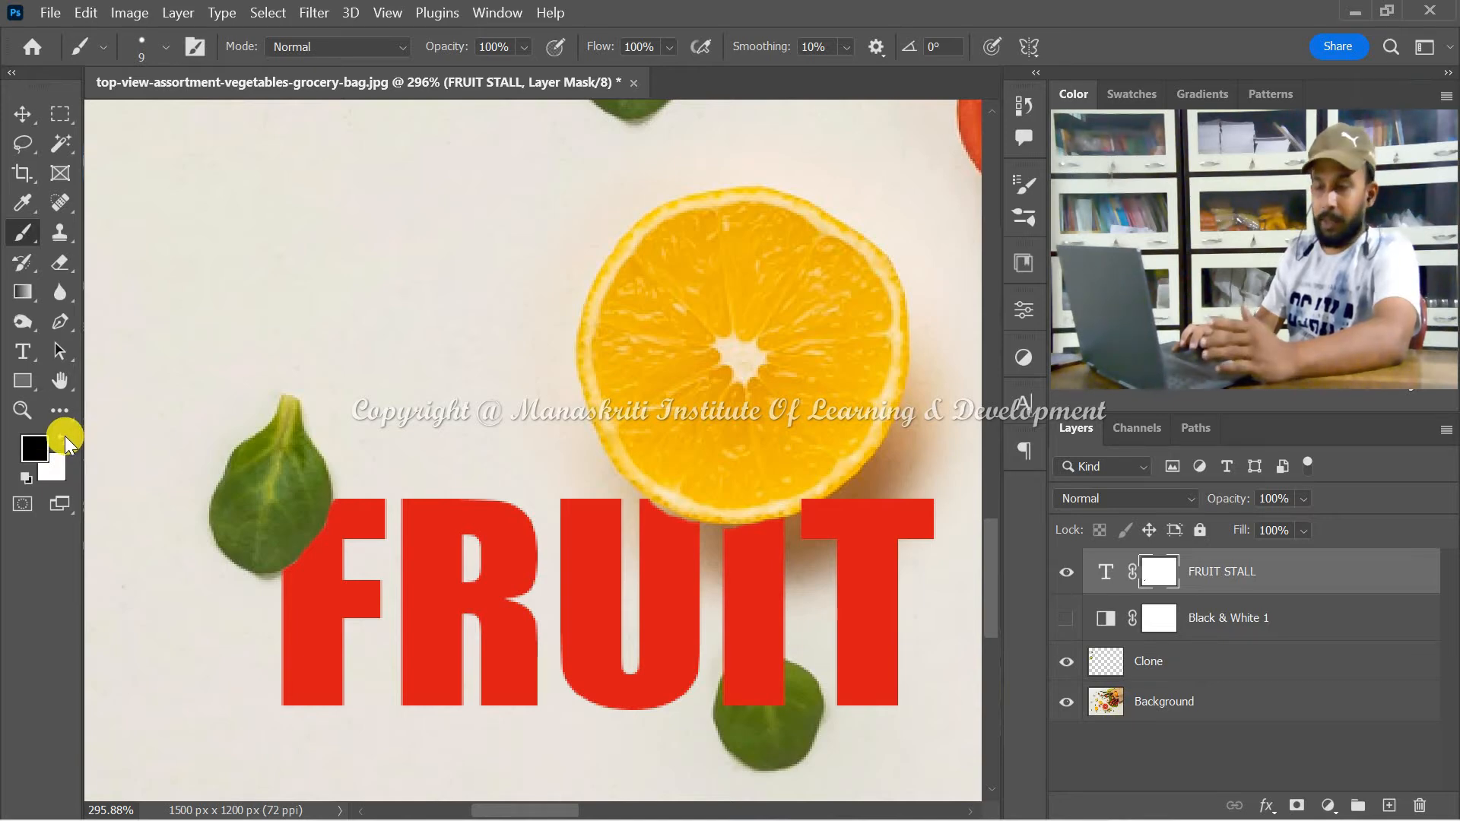
{"action": "mouse_move", "coordinate": [814, 506]}
{"action": "left_mouse_down"}
{"action": "mouse_move", "coordinate": [806, 495]}
{"action": "mouse_move", "coordinate": [795, 512]}
{"action": "mouse_move", "coordinate": [818, 506]}
{"action": "left_mouse_up"}
{"action": "left_click", "coordinate": [811, 507]}
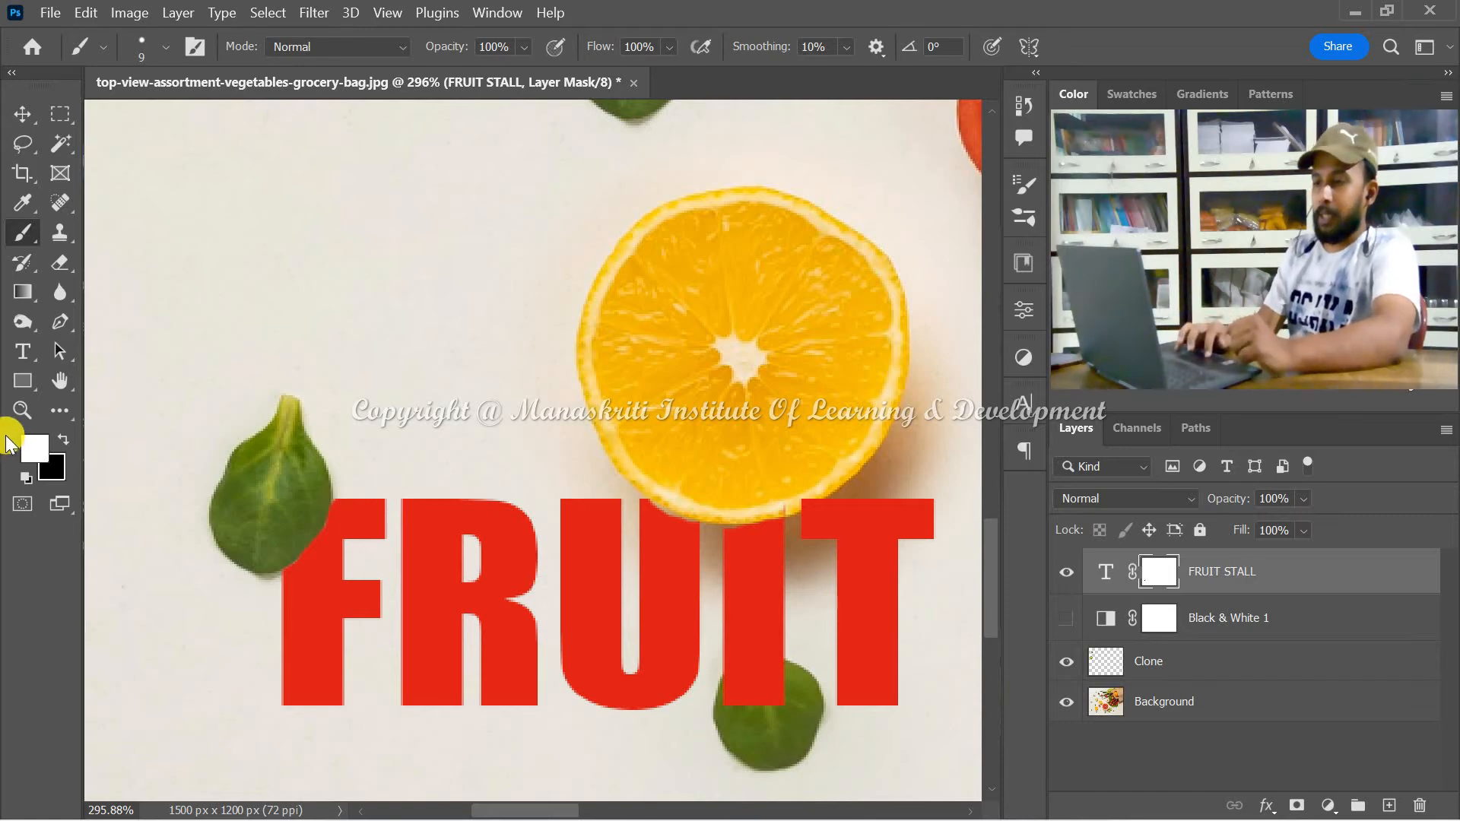
{"action": "left_click", "coordinate": [64, 438]}
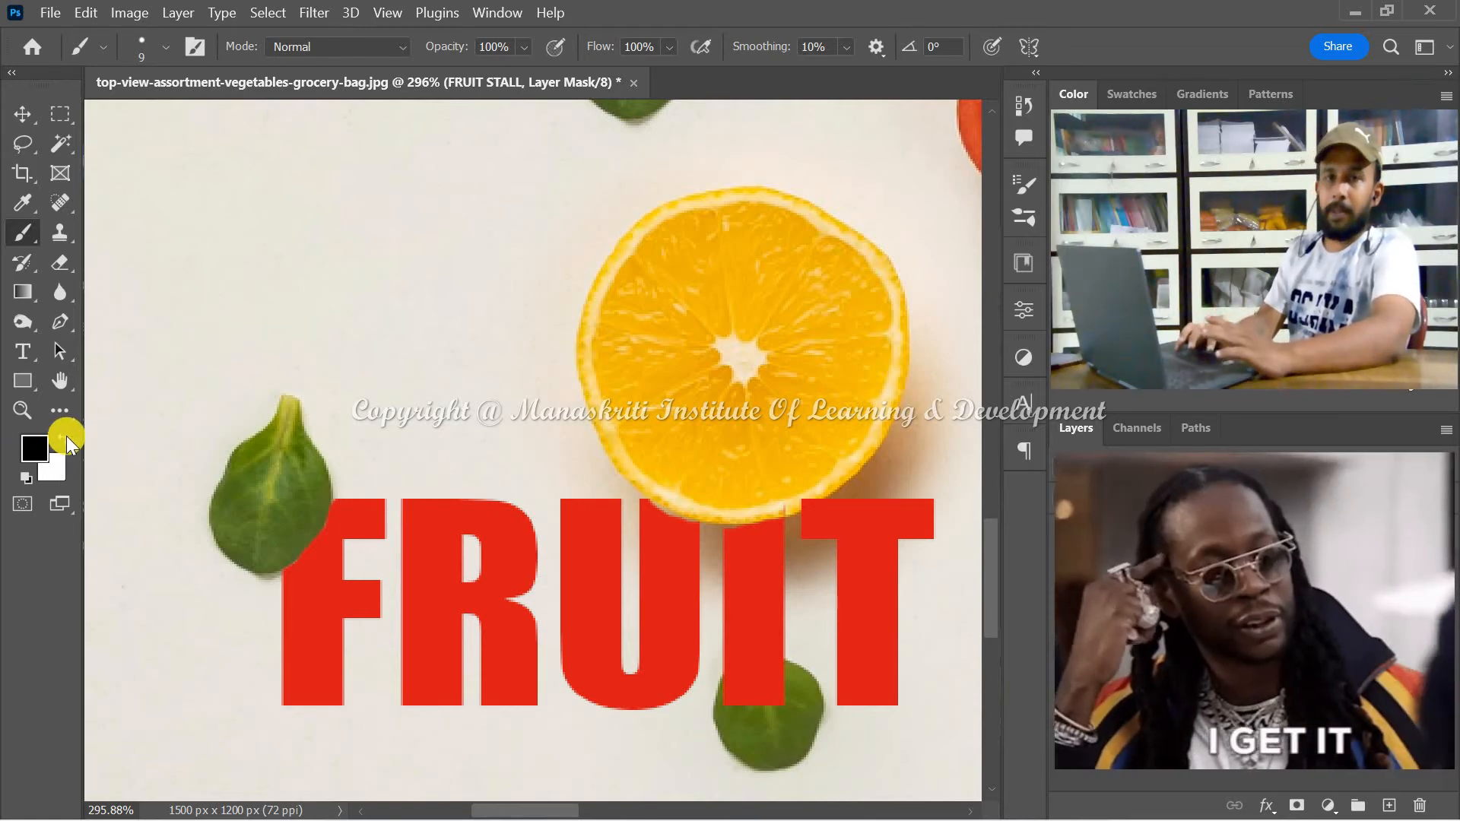
{"action": "left_click", "coordinate": [275, 473]}
{"action": "left_click", "coordinate": [372, 518]}
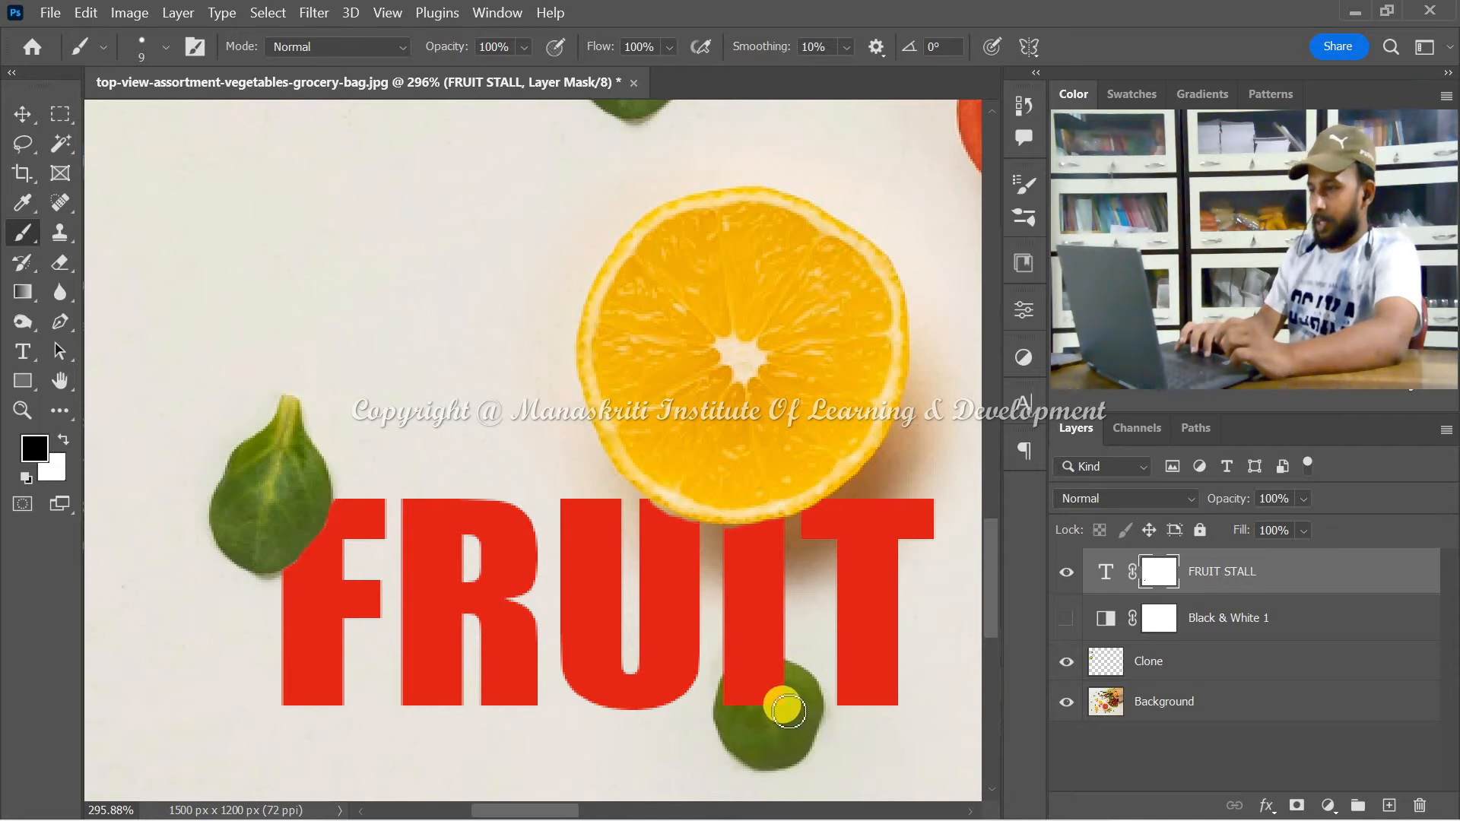
Mask the lower part of the I in black to bring the leaf forward, and restore the red around its stem with white
{"action": "mouse_move", "coordinate": [771, 682]}
{"action": "left_mouse_down"}
{"action": "mouse_move", "coordinate": [743, 687]}
{"action": "mouse_move", "coordinate": [766, 688]}
{"action": "mouse_move", "coordinate": [739, 708]}
{"action": "mouse_move", "coordinate": [754, 680]}
{"action": "left_mouse_up"}
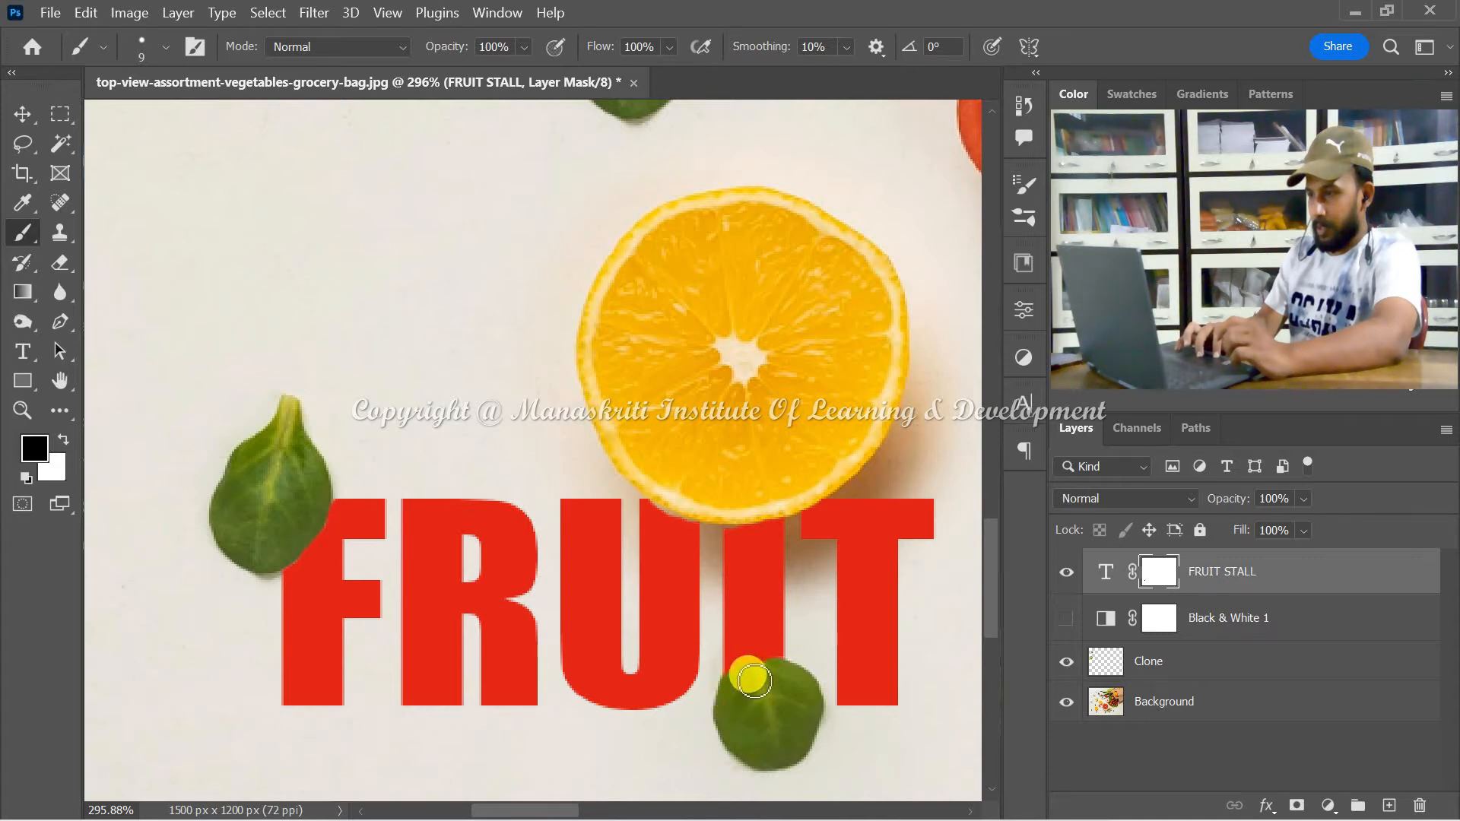
{"action": "left_click_drag", "start_coordinate": [783, 672], "coordinate": [753, 675]}
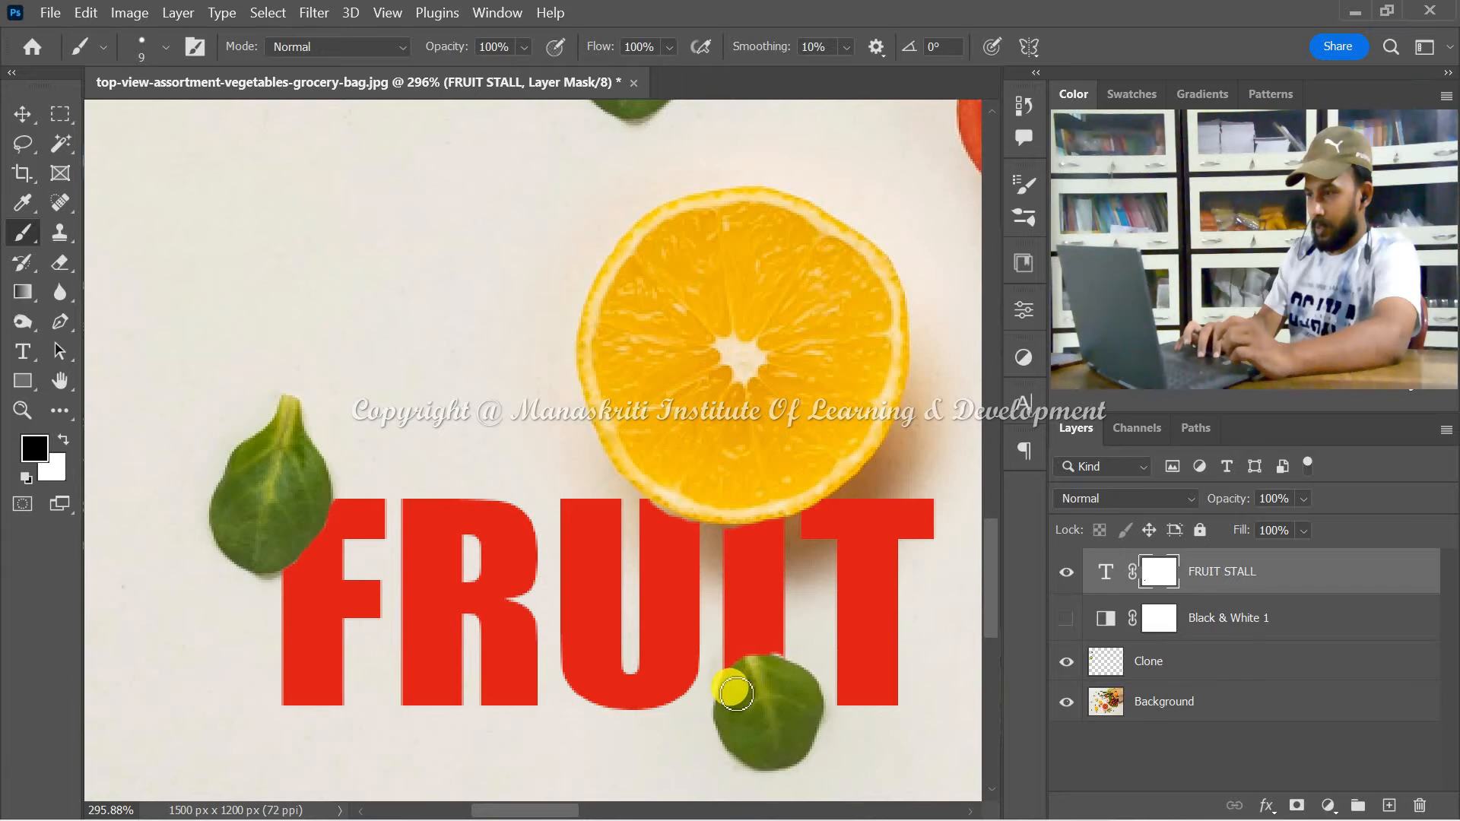
{"action": "mouse_move", "coordinate": [774, 670]}
{"action": "left_mouse_down"}
{"action": "mouse_move", "coordinate": [752, 669]}
{"action": "mouse_move", "coordinate": [738, 650]}
{"action": "mouse_move", "coordinate": [762, 655]}
{"action": "mouse_move", "coordinate": [746, 647]}
{"action": "left_mouse_up"}
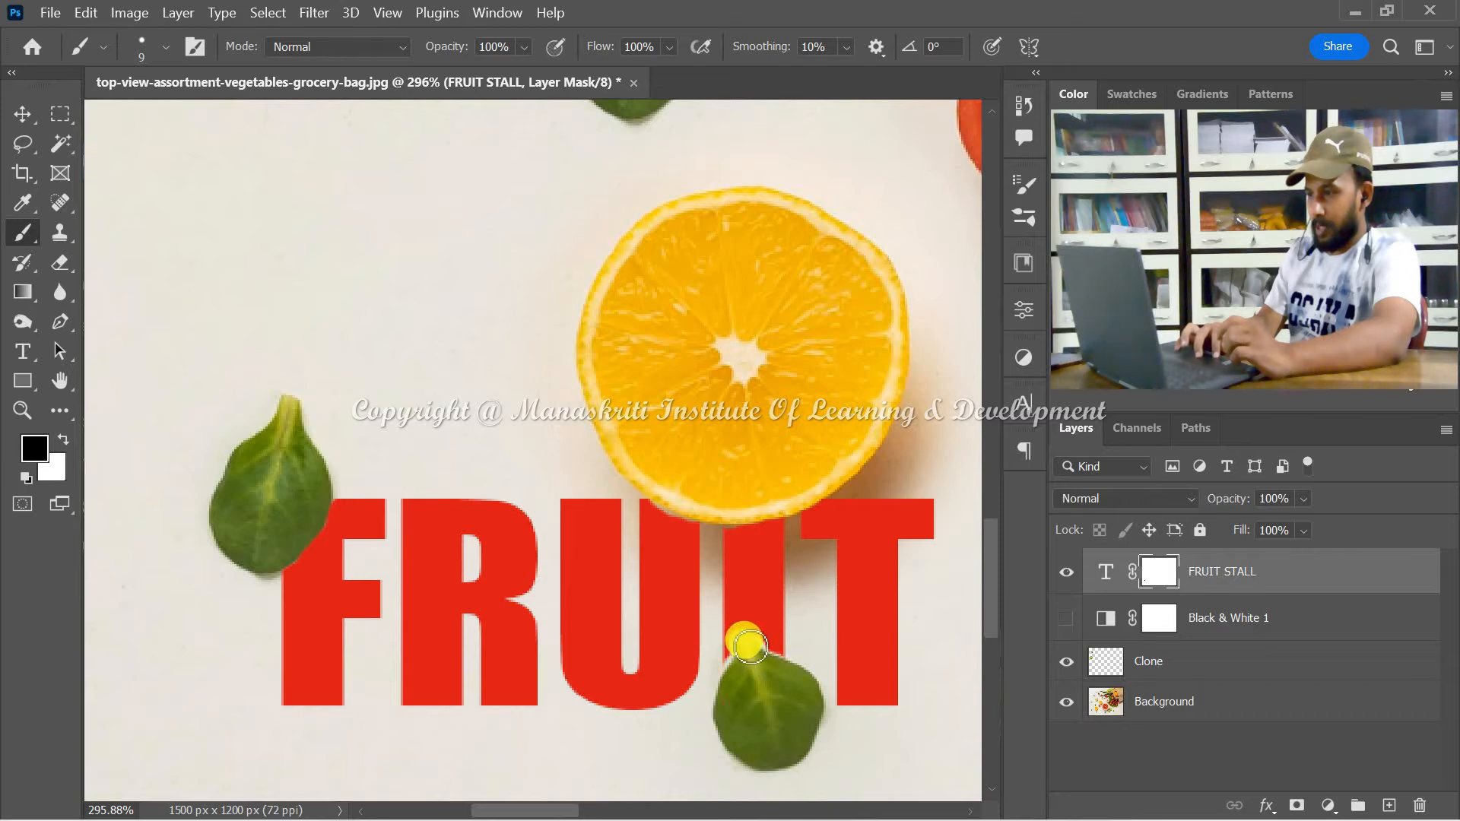
{"action": "left_click_drag", "start_coordinate": [745, 654], "coordinate": [728, 645]}
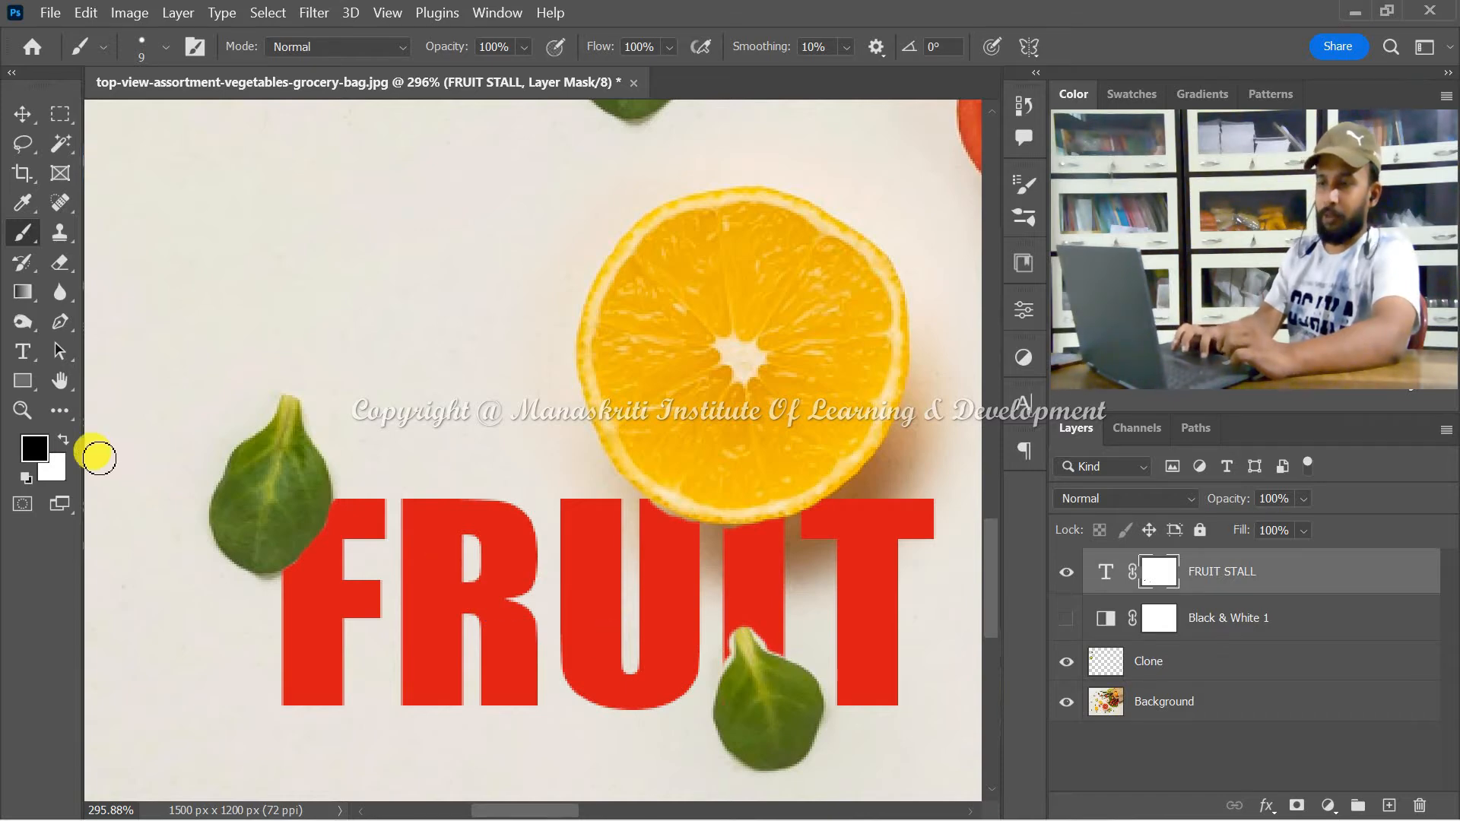
{"action": "left_click", "coordinate": [64, 439]}
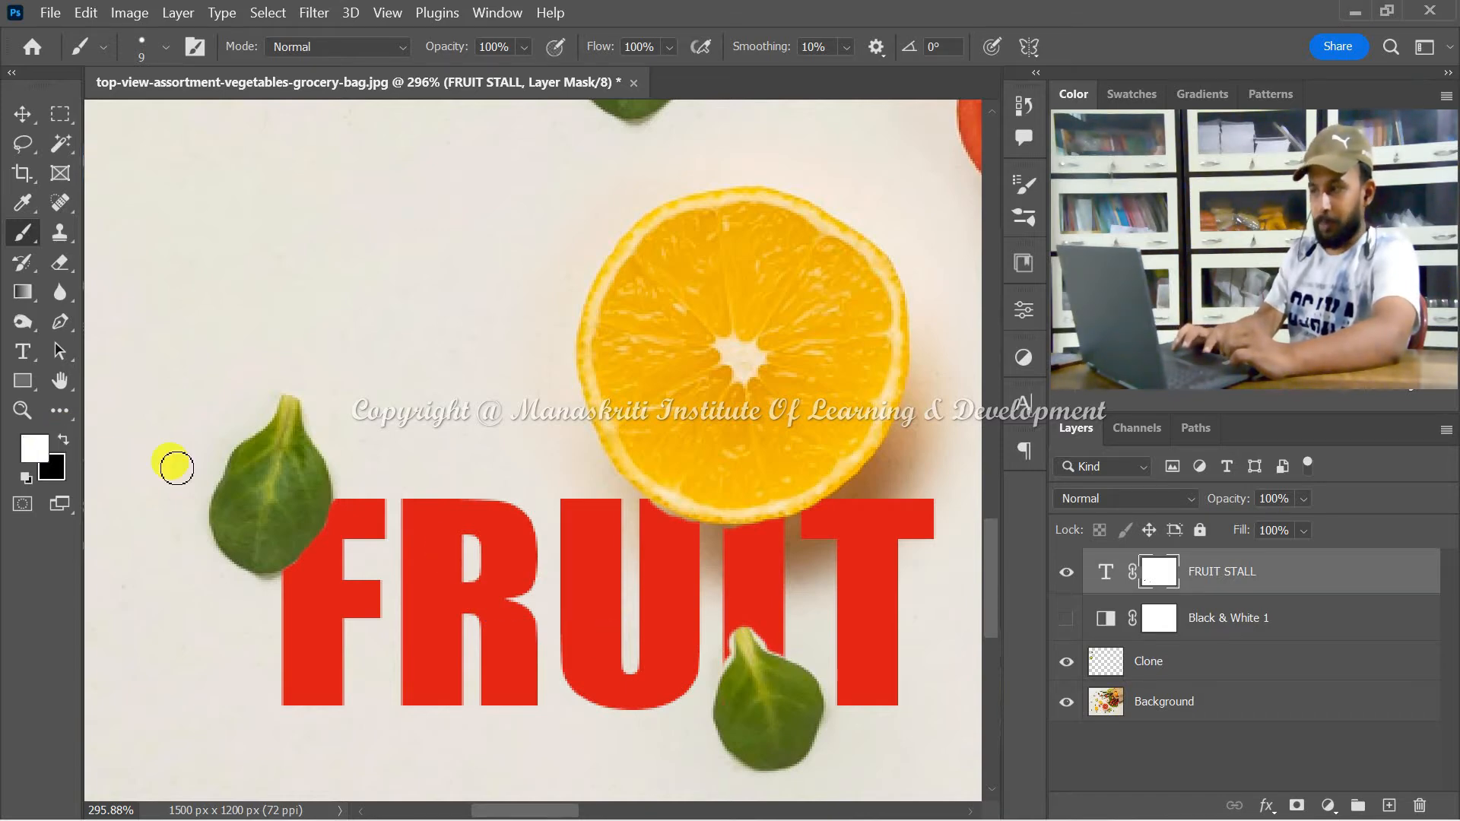
{"action": "left_click", "coordinate": [728, 639]}
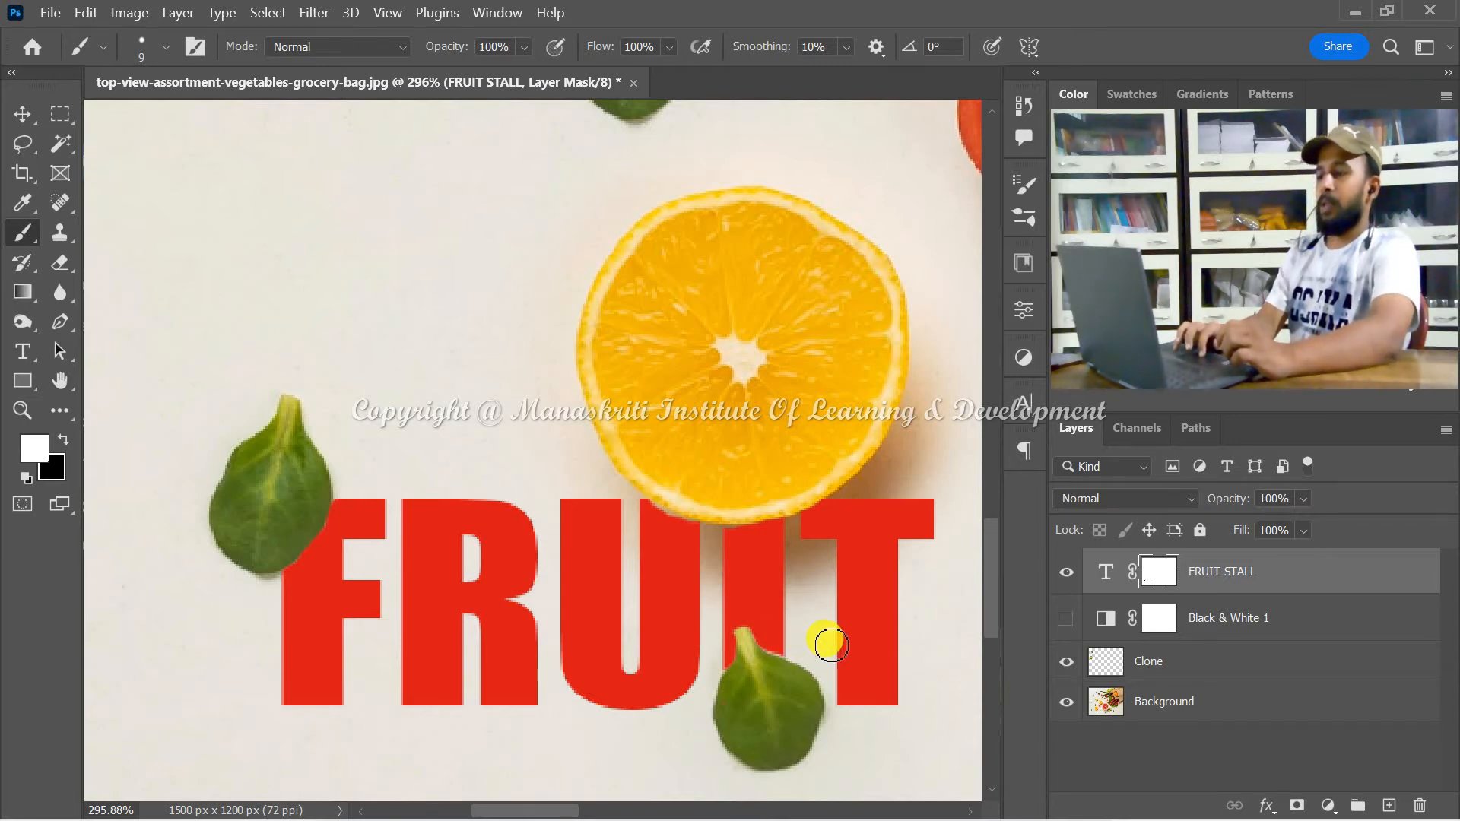
Mask the first T of STALL around the small peppercorn in black, and repaint the surrounding letter area in white
{"action": "scroll", "coordinate": [829, 645], "scroll_direction": "right", "scroll_amount": 10}
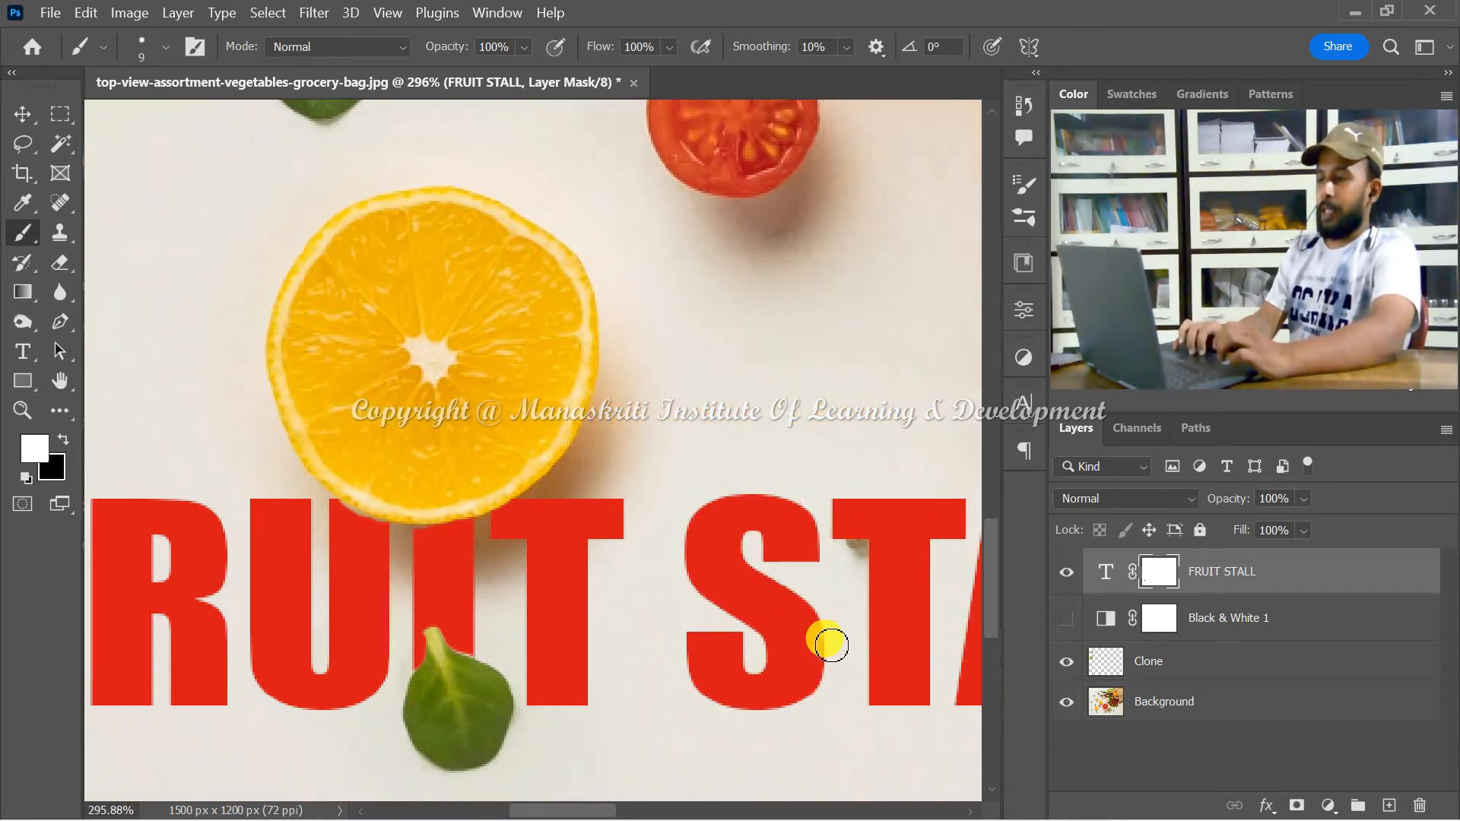
{"action": "scroll", "coordinate": [829, 645], "scroll_direction": "right", "scroll_amount": 4}
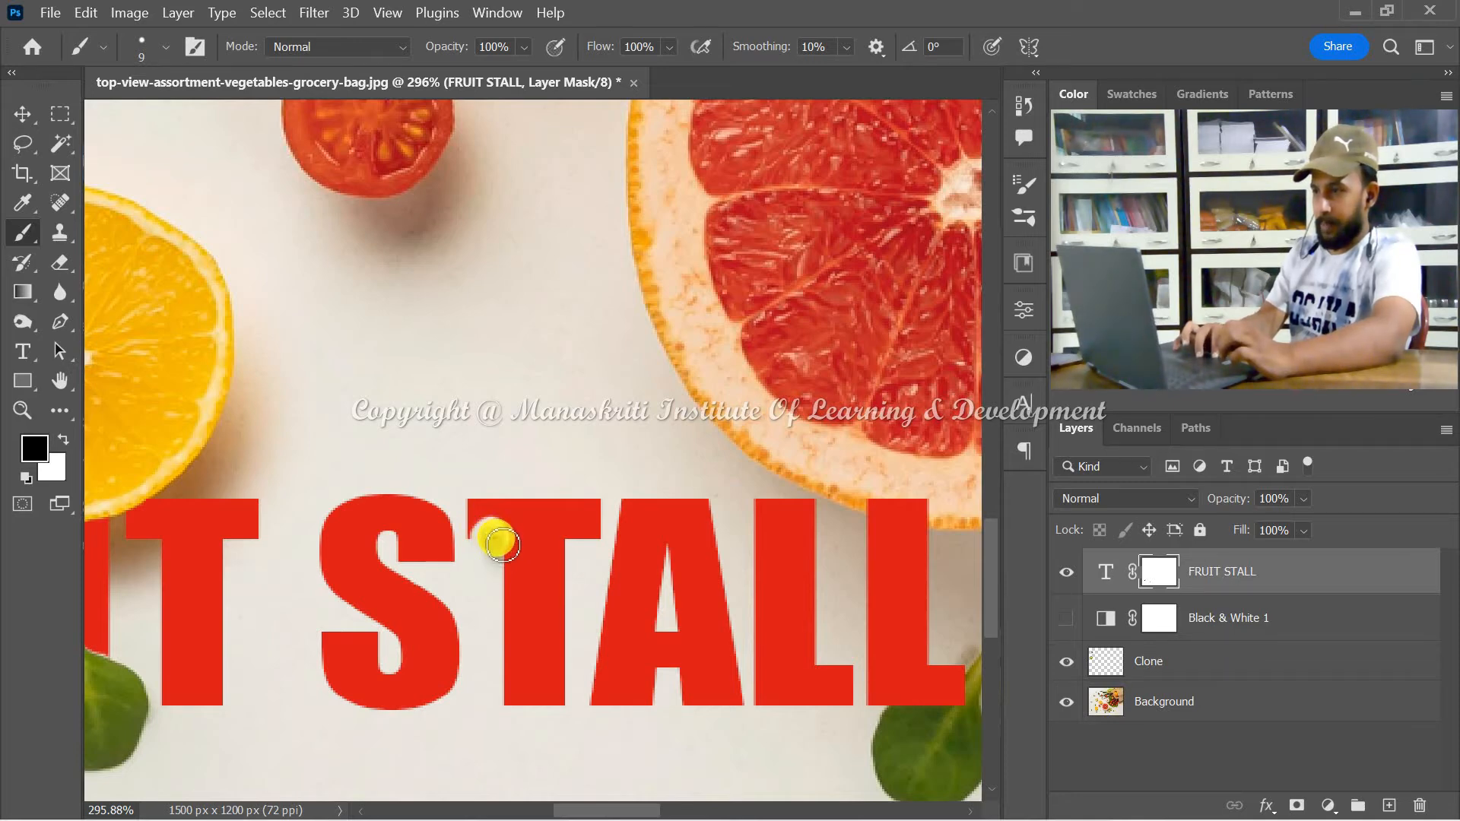
{"action": "left_click", "coordinate": [66, 438]}
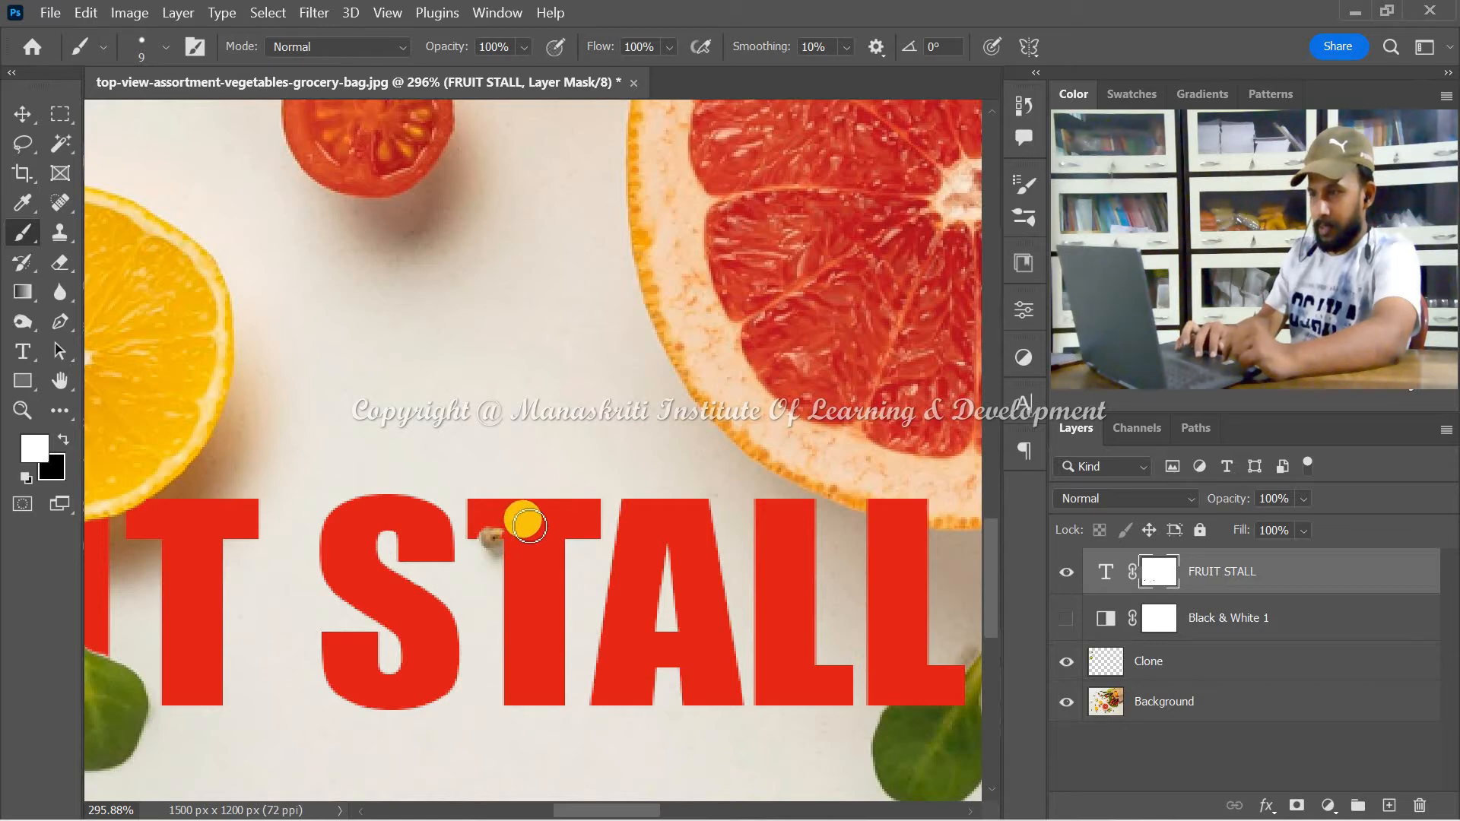
Brush black on the FRUIT STALL mask over the tops of the two Ls so the grapefruit slice overlaps STALL
{"action": "scroll", "coordinate": [673, 578], "scroll_direction": "right", "scroll_amount": 5}
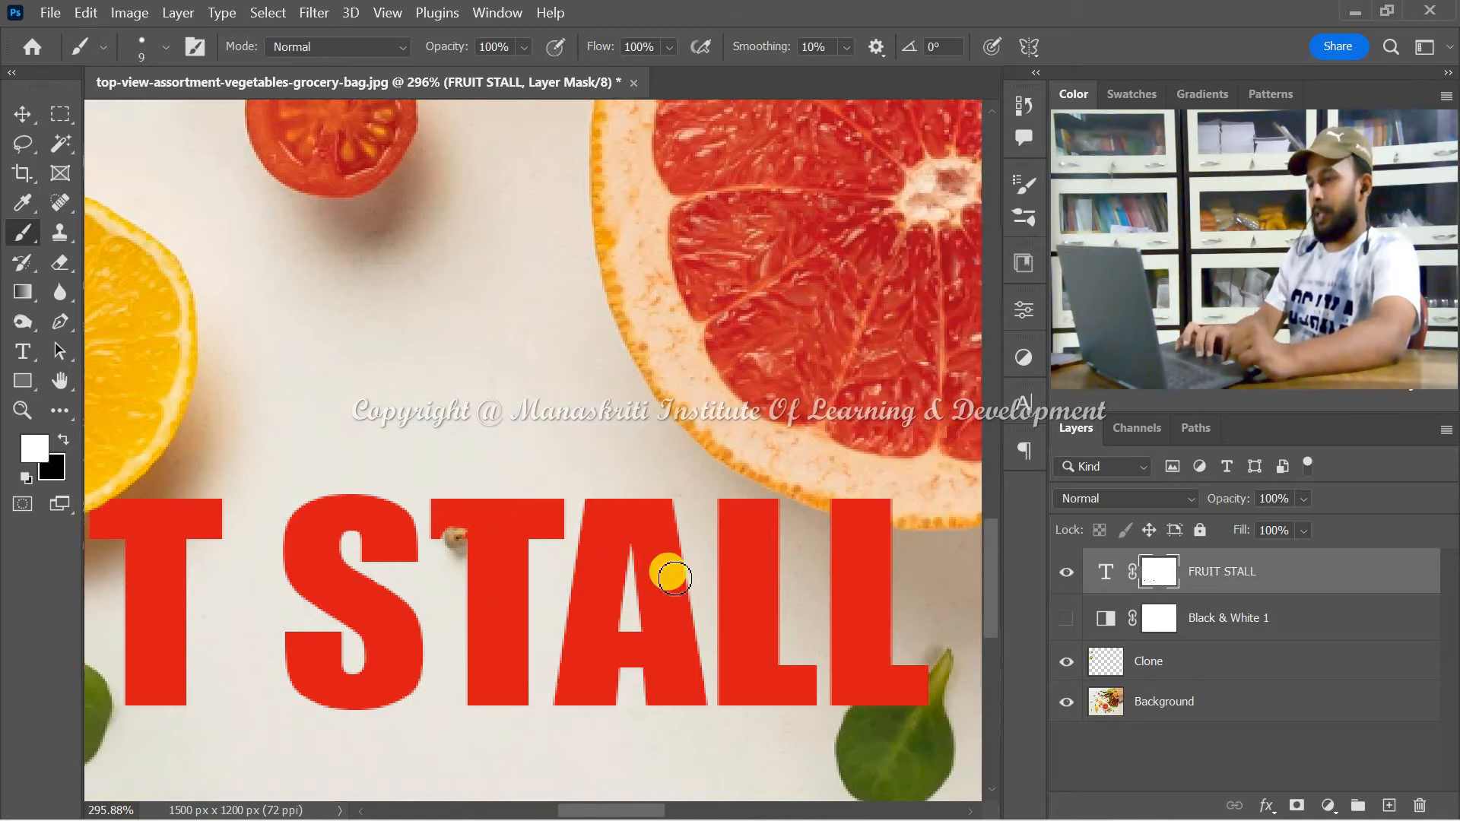
{"action": "scroll", "coordinate": [673, 578], "scroll_direction": "right", "scroll_amount": 1}
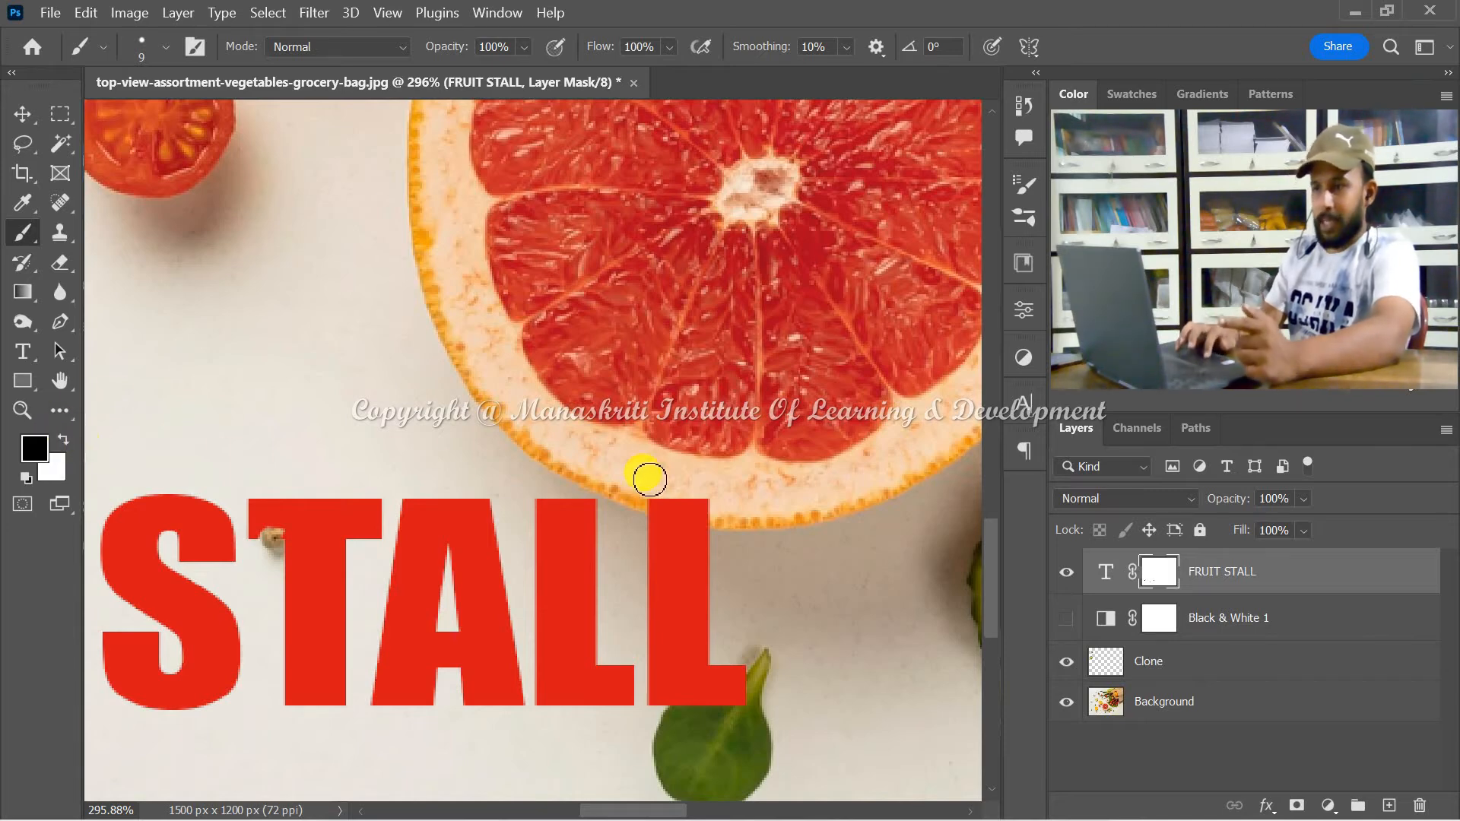
{"action": "left_click", "coordinate": [657, 503]}
{"action": "left_click_drag", "start_coordinate": [660, 508], "coordinate": [684, 505]}
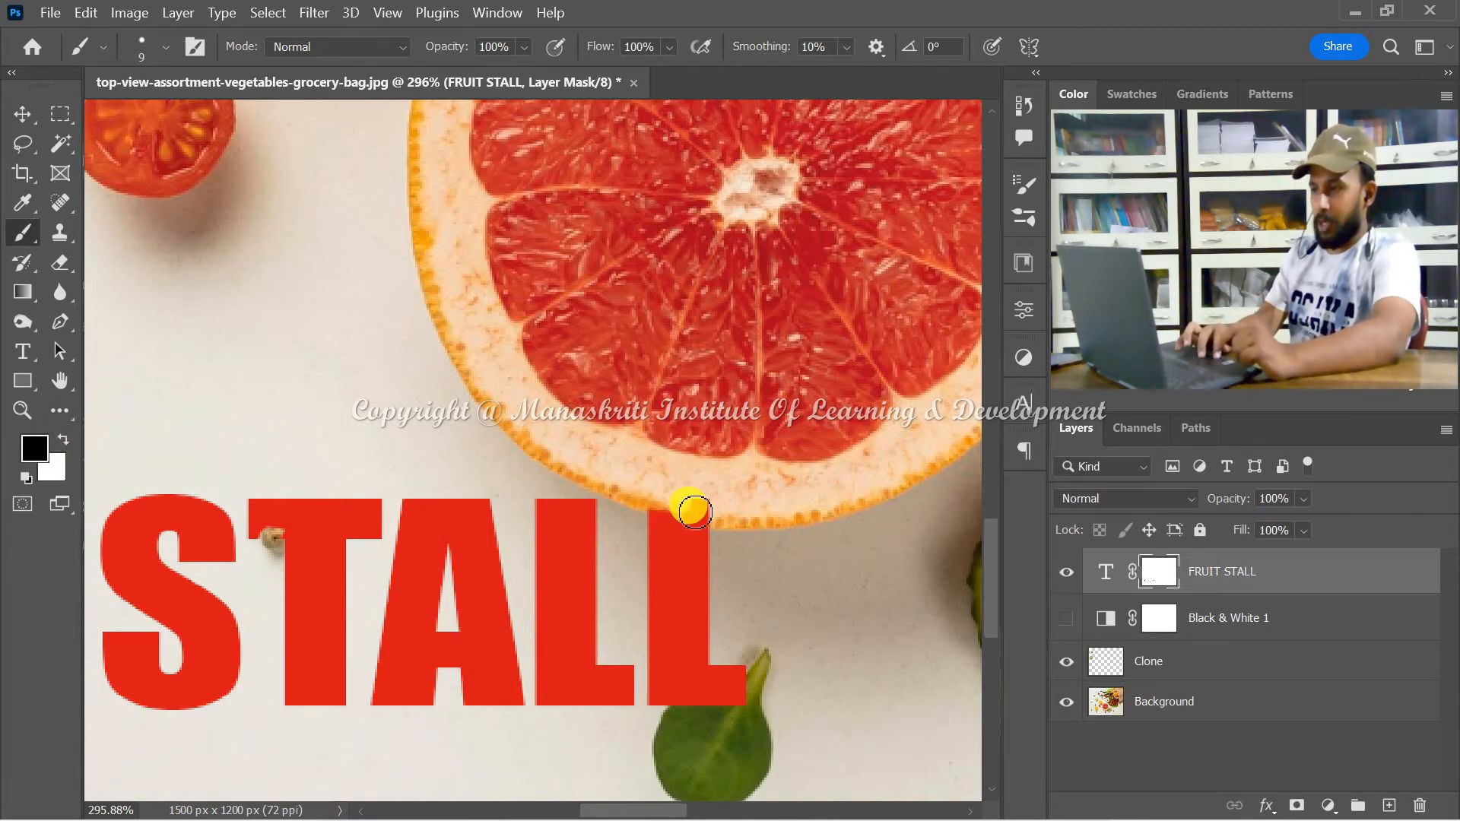
{"action": "left_click", "coordinate": [699, 518]}
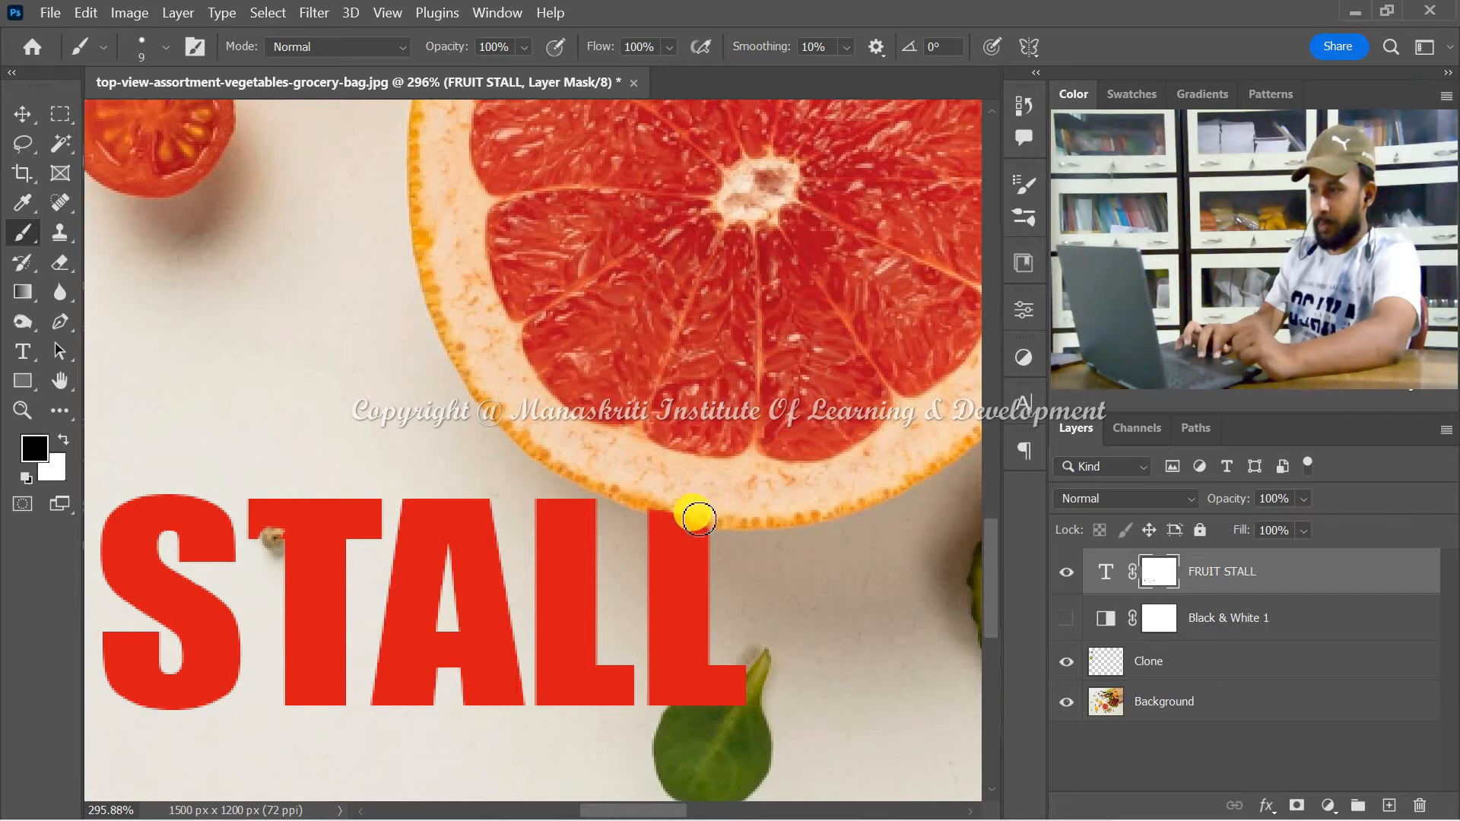
{"action": "left_click_drag", "start_coordinate": [701, 518], "coordinate": [661, 508]}
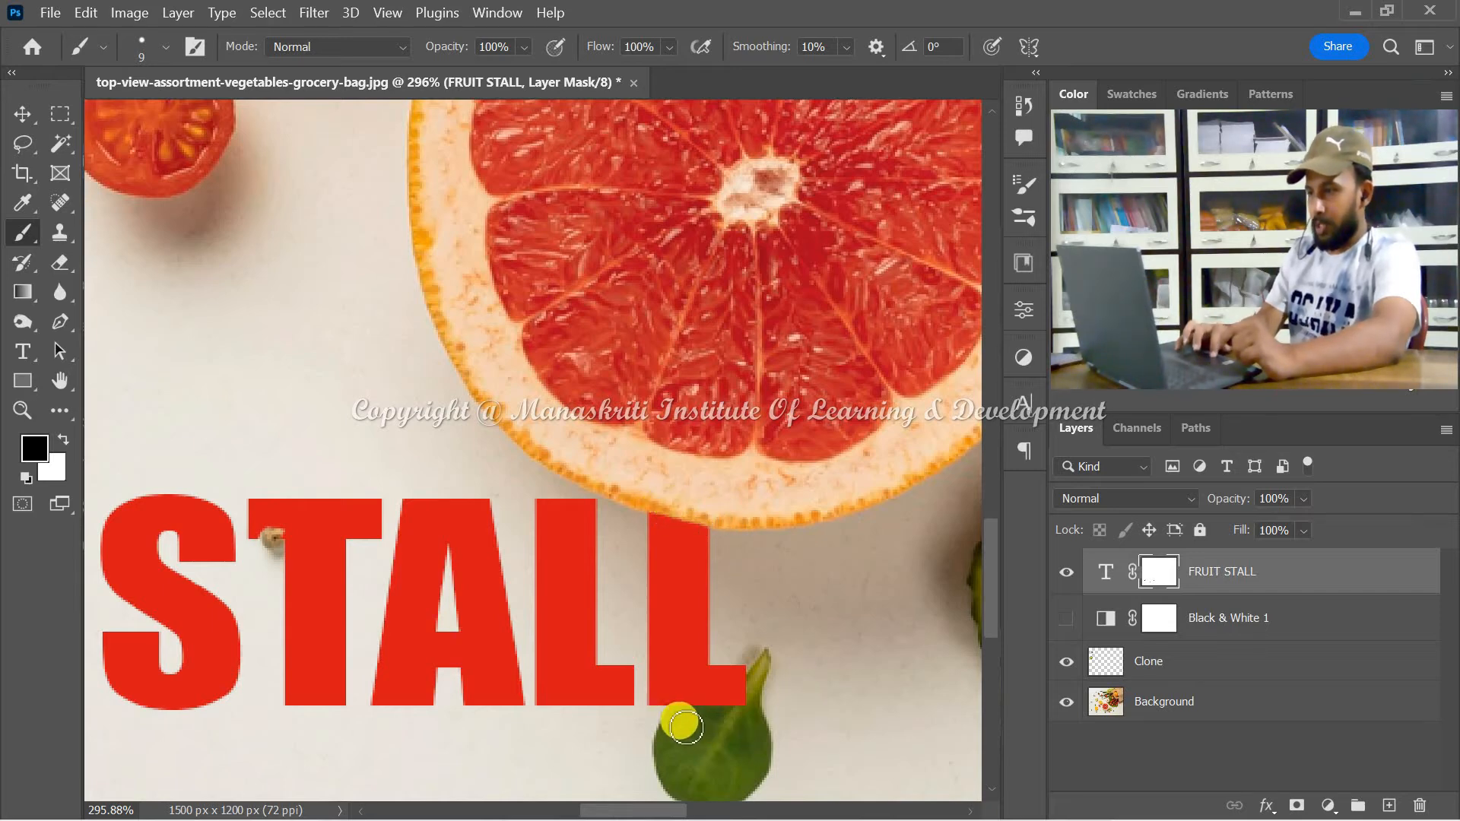
Mask the base of the last L in black to bring the leaf forward, and restore the red around the leaf with white
{"action": "mouse_move", "coordinate": [682, 717]}
{"action": "left_mouse_down"}
{"action": "mouse_move", "coordinate": [718, 689]}
{"action": "mouse_move", "coordinate": [743, 707]}
{"action": "mouse_move", "coordinate": [704, 704]}
{"action": "mouse_move", "coordinate": [785, 659]}
{"action": "left_mouse_up"}
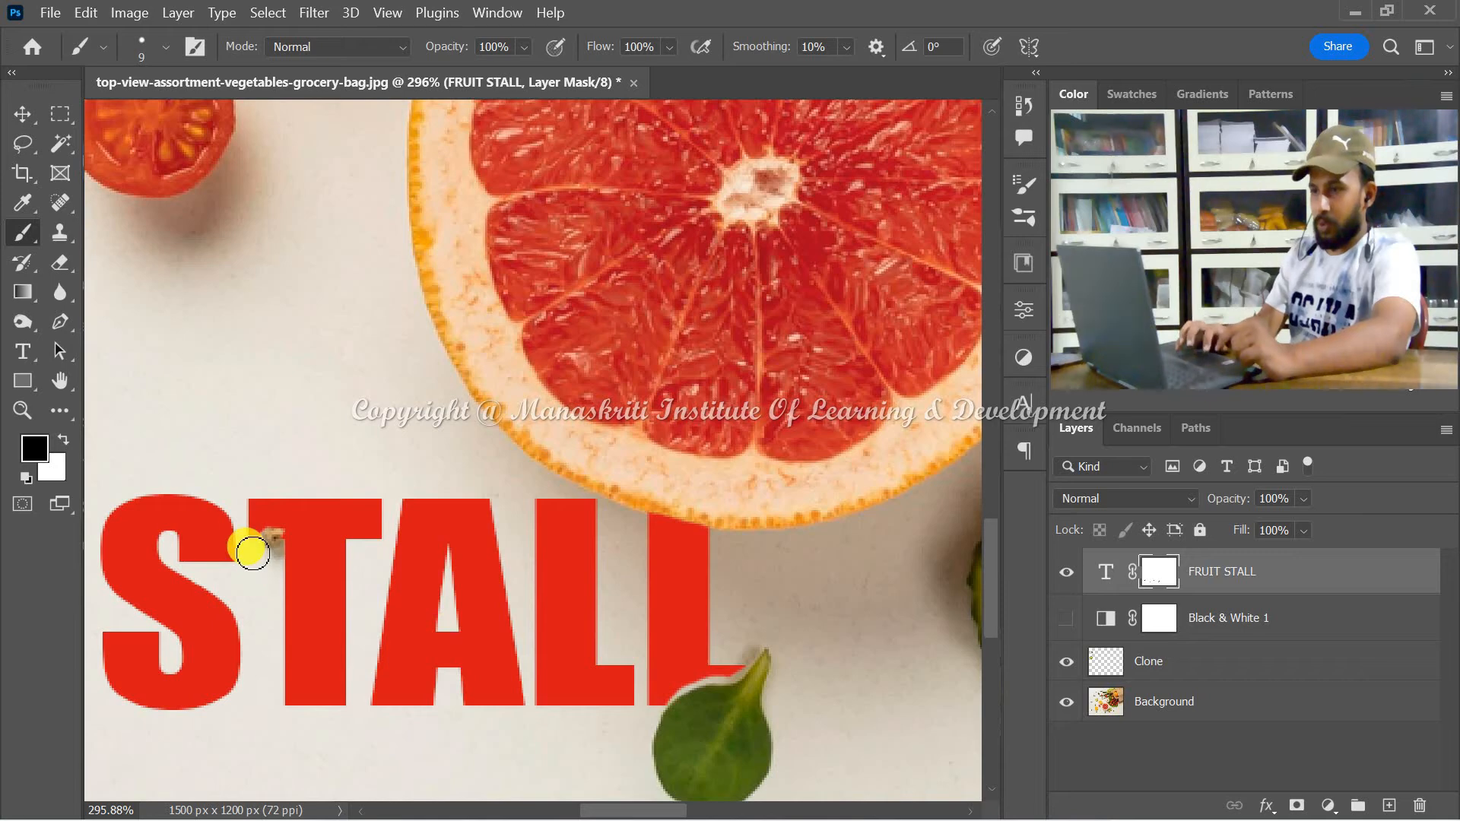
{"action": "left_click", "coordinate": [64, 440]}
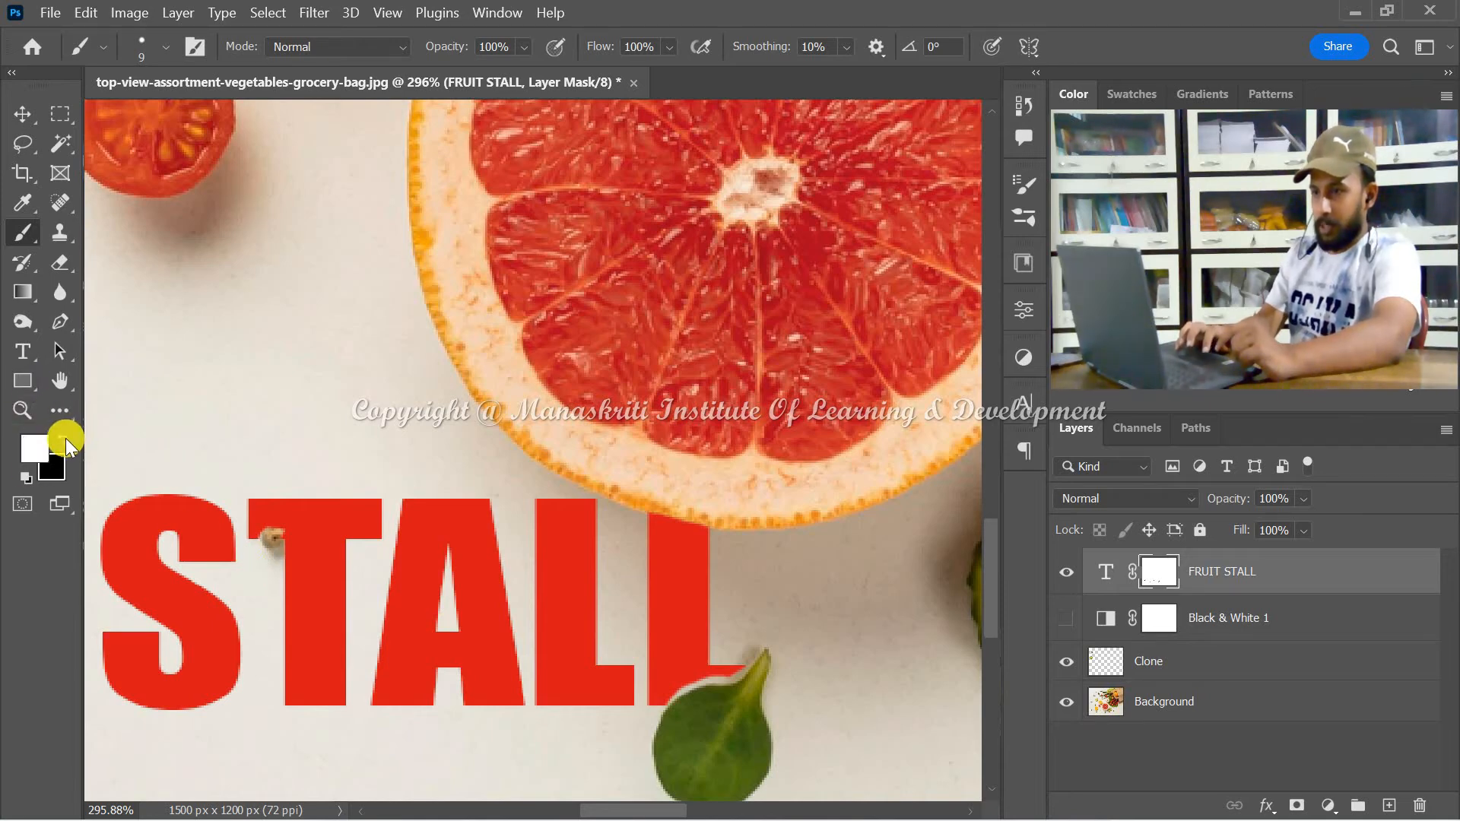
{"action": "left_click_drag", "start_coordinate": [674, 692], "coordinate": [736, 678]}
{"action": "mouse_move", "coordinate": [743, 671]}
{"action": "left_mouse_down"}
{"action": "mouse_move", "coordinate": [665, 691]}
{"action": "mouse_move", "coordinate": [670, 706]}
{"action": "mouse_move", "coordinate": [671, 684]}
{"action": "mouse_move", "coordinate": [776, 642]}
{"action": "mouse_move", "coordinate": [473, 652]}
{"action": "left_mouse_up"}
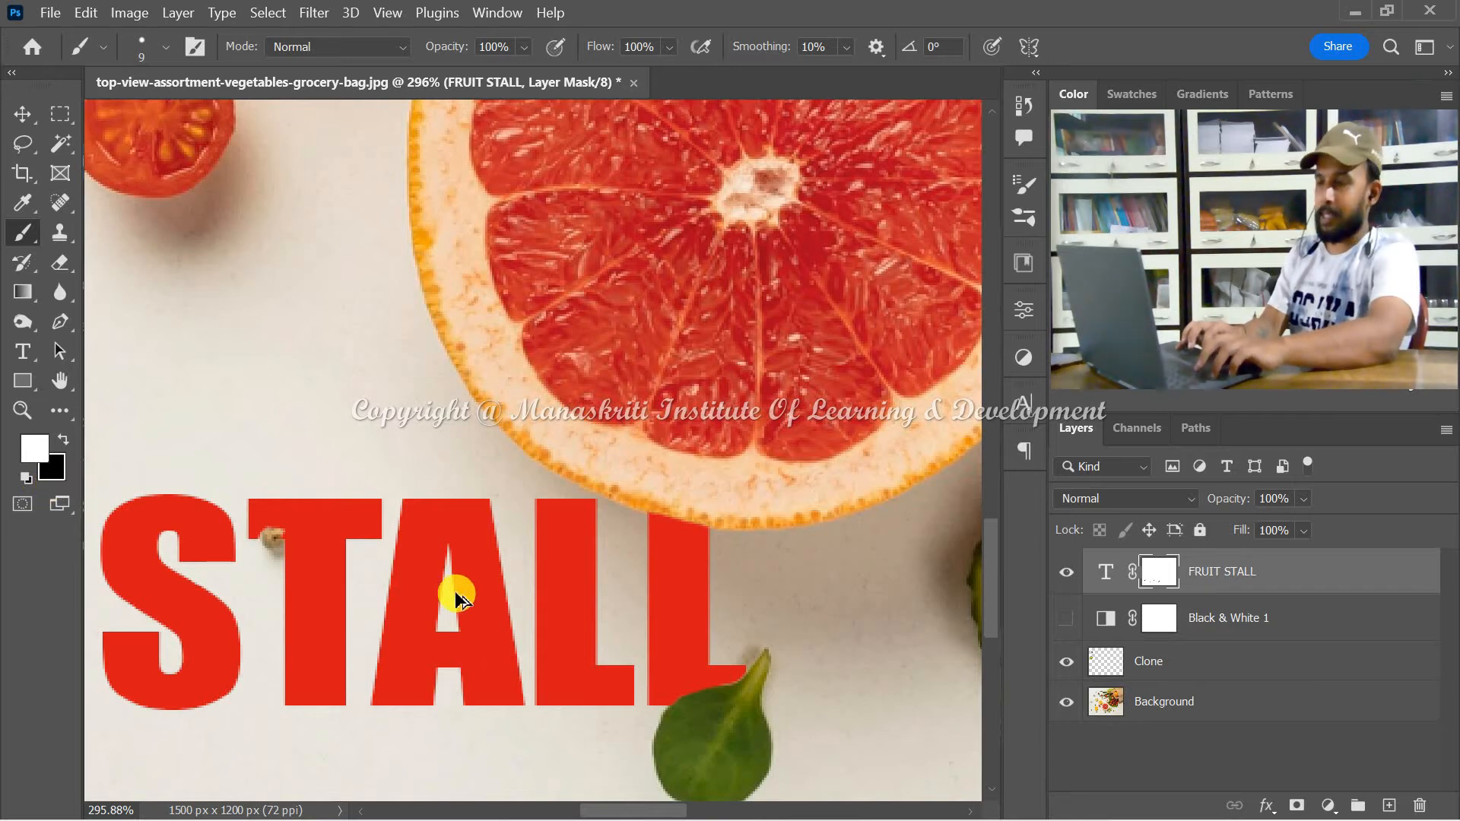
Reduce the brush to 4 px and paint white on the text mask to refill the gaps in U and I along the orange slice's edge
{"action": "scroll", "coordinate": [455, 591], "scroll_direction": "down", "scroll_amount": 3}
{"action": "scroll", "coordinate": [454, 591], "scroll_direction": "left", "scroll_amount": 6}
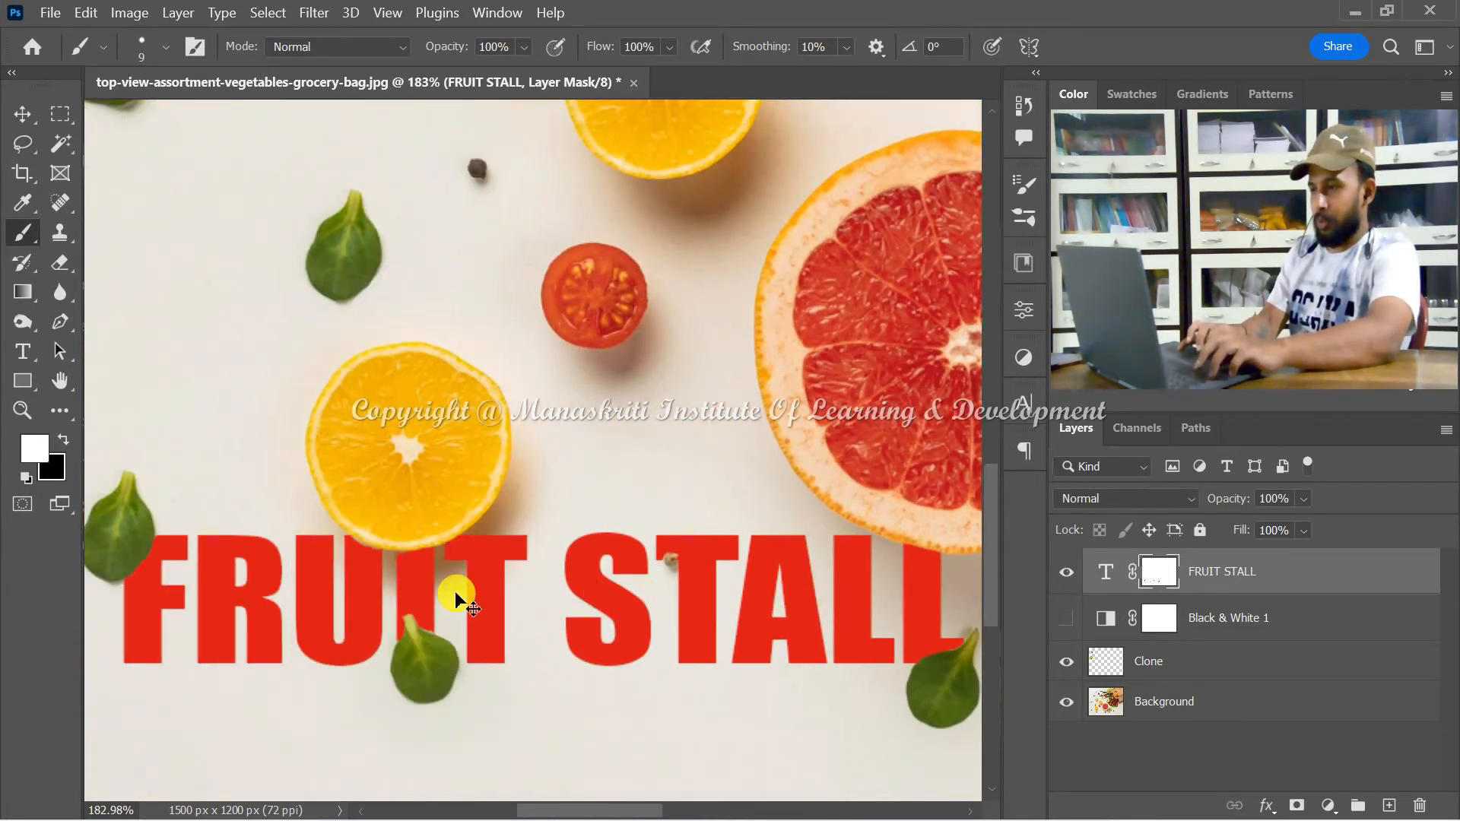
{"action": "scroll", "coordinate": [456, 597], "scroll_direction": "down", "scroll_amount": 2}
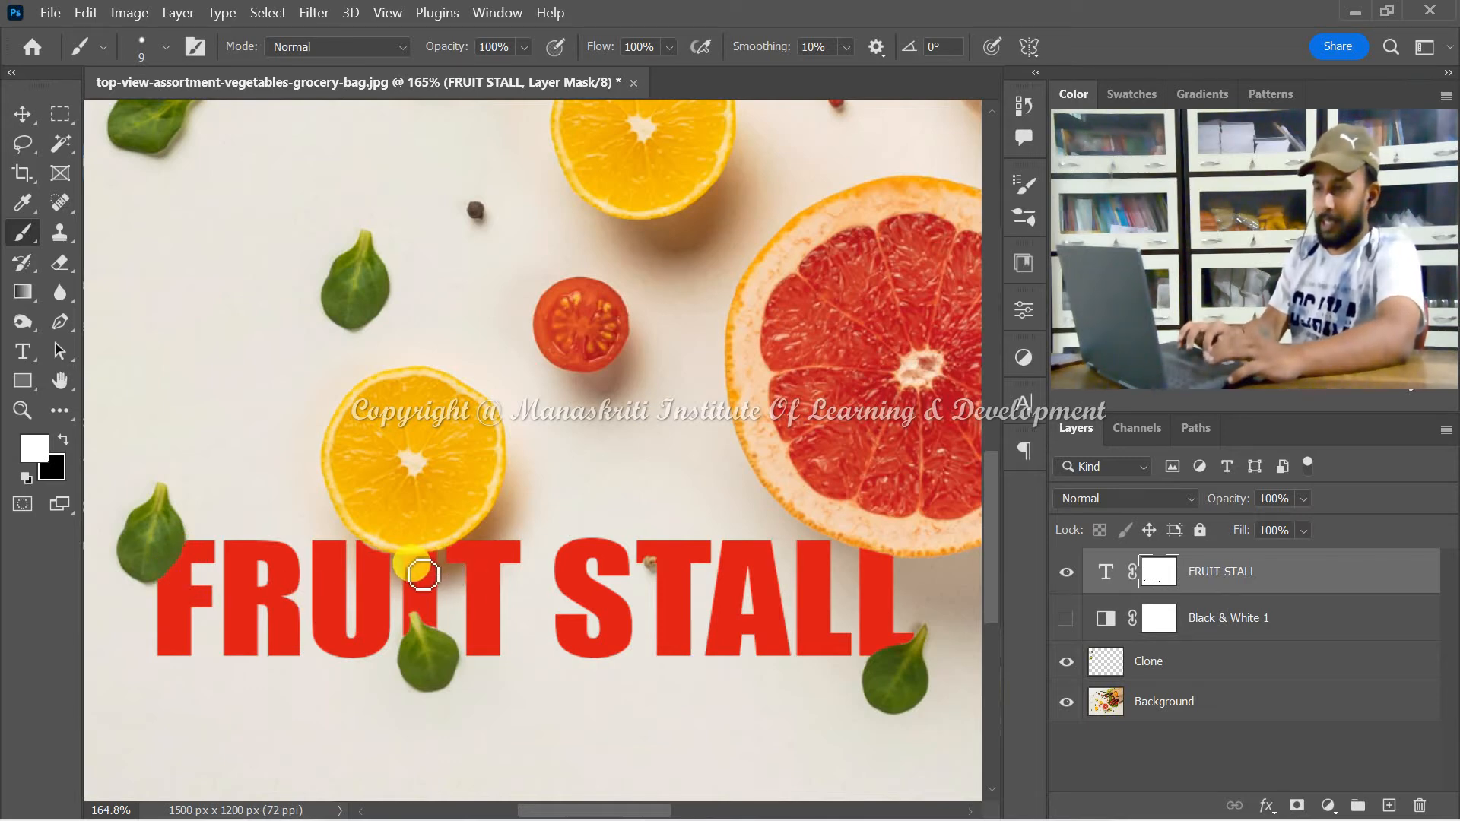
{"action": "scroll", "coordinate": [419, 571], "scroll_direction": "down", "scroll_amount": 2}
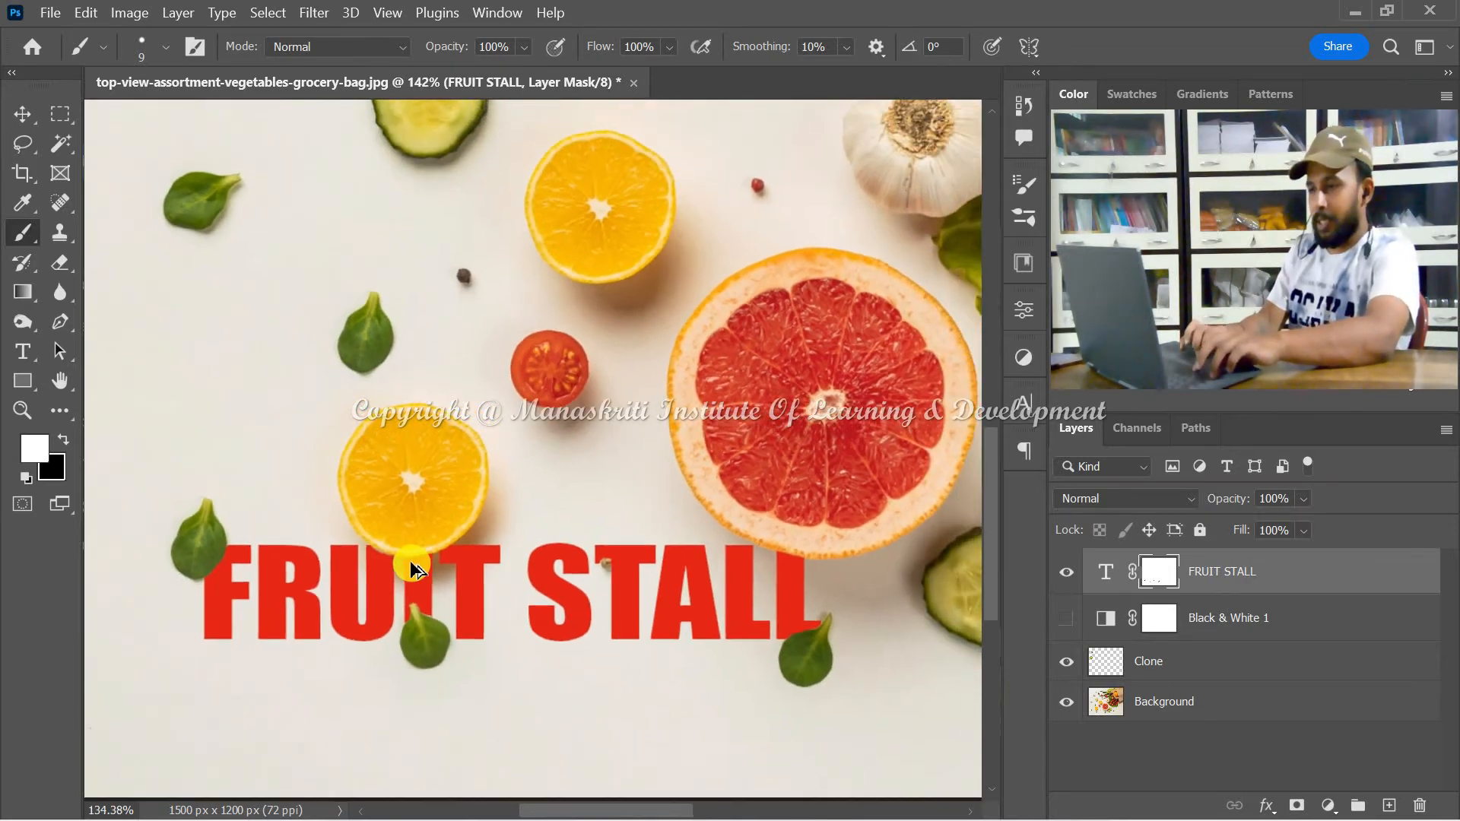
{"action": "scroll", "coordinate": [414, 566], "scroll_direction": "up", "scroll_amount": 8}
{"action": "scroll", "coordinate": [410, 567], "scroll_direction": "up", "scroll_amount": 1}
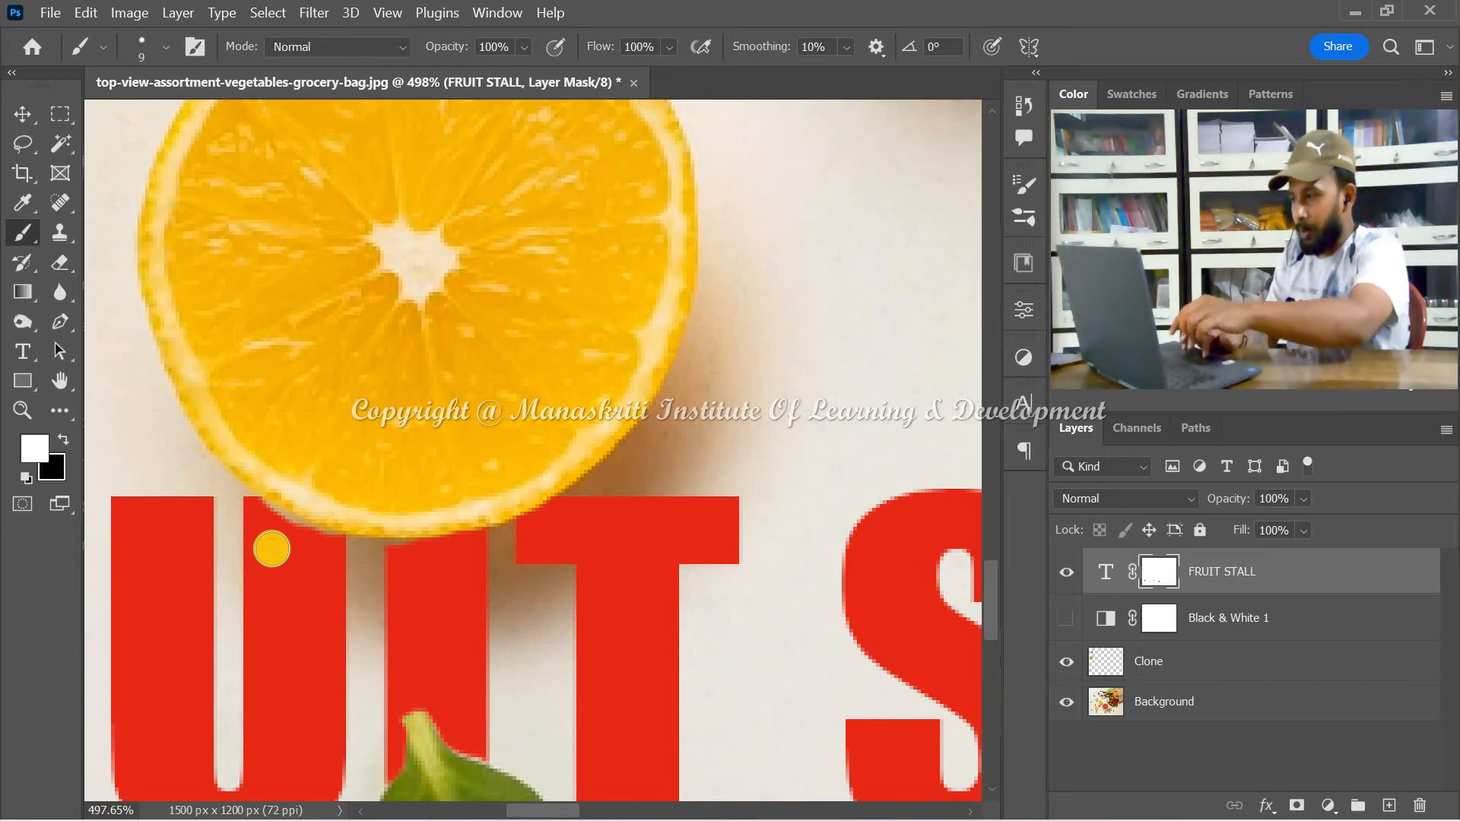
{"action": "key", "text": "bracketleft"}
{"action": "key", "text": "bracketleft"}
{"action": "key", "text": "bracketleft"}
{"action": "key", "text": "bracketleft"}
{"action": "key", "text": "bracketleft"}
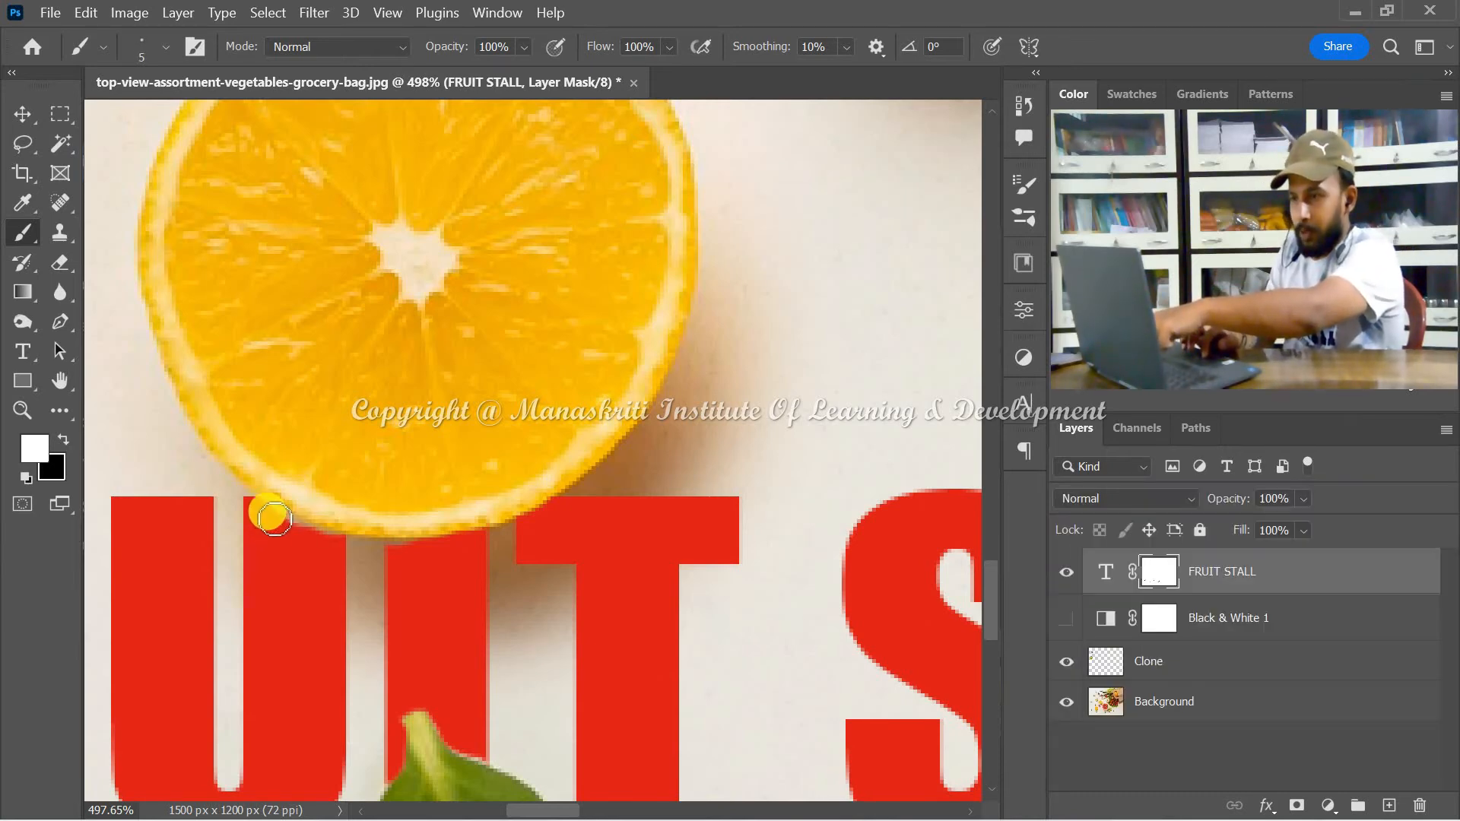
{"action": "mouse_move", "coordinate": [272, 518]}
{"action": "left_mouse_down"}
{"action": "mouse_move", "coordinate": [349, 553]}
{"action": "mouse_move", "coordinate": [260, 515]}
{"action": "mouse_move", "coordinate": [421, 601]}
{"action": "mouse_move", "coordinate": [395, 556]}
{"action": "mouse_move", "coordinate": [506, 568]}
{"action": "left_mouse_up"}
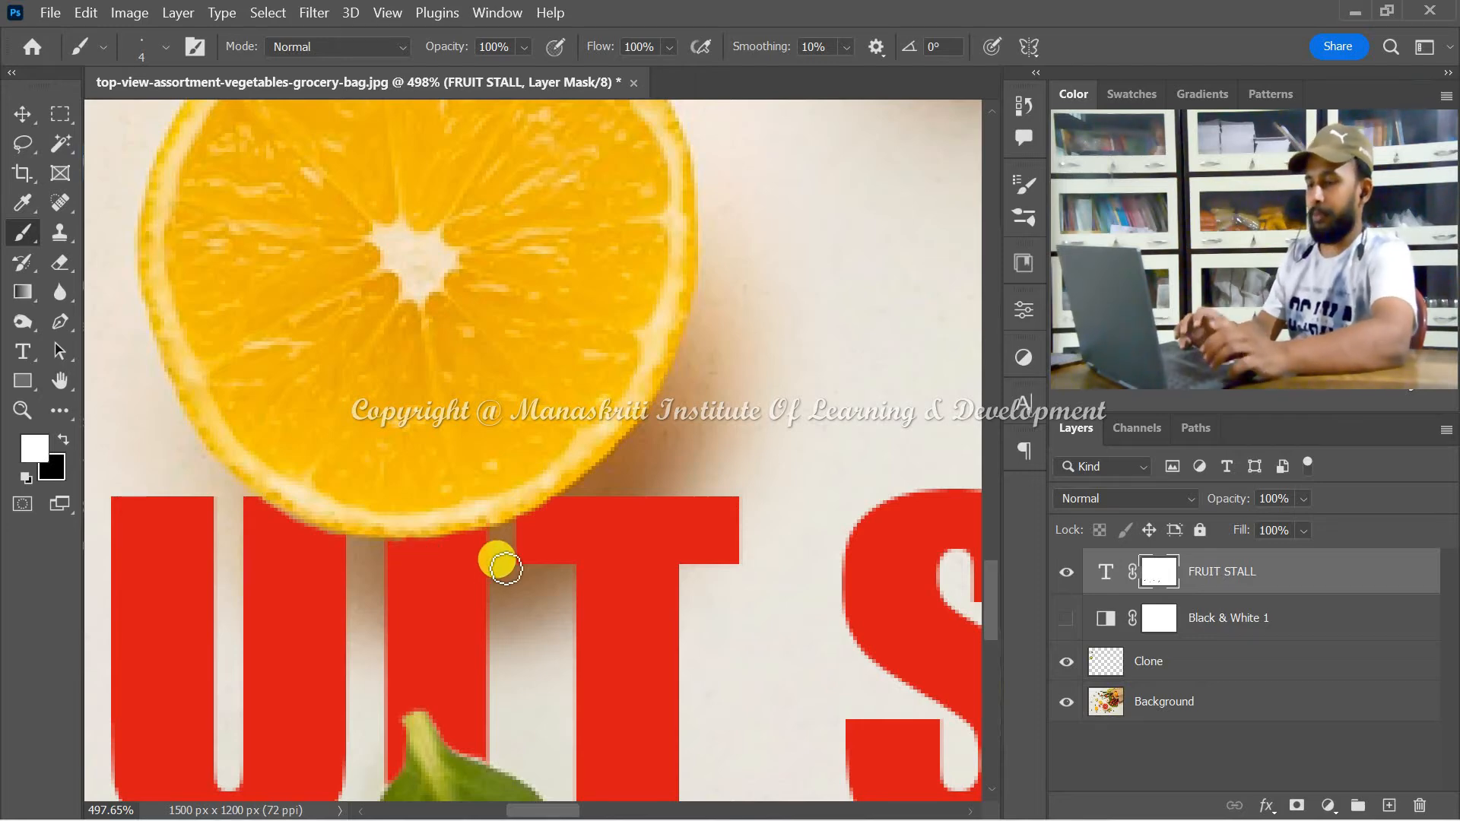
Show and hide the Black & White 1 adjustment to preview the masked text over the grayscale image
{"action": "scroll", "coordinate": [498, 562], "scroll_direction": "down", "scroll_amount": 5}
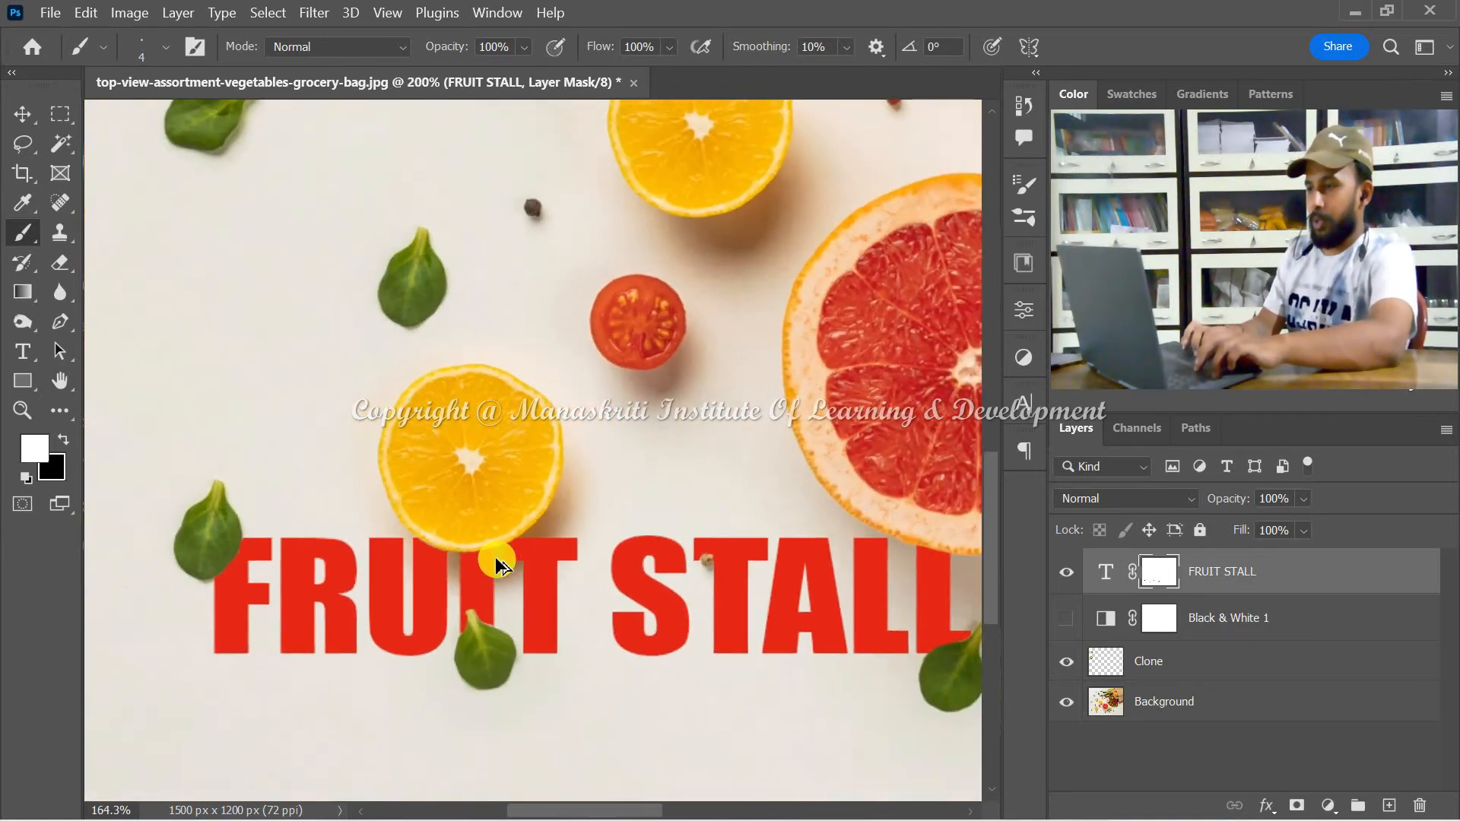
{"action": "scroll", "coordinate": [496, 560], "scroll_direction": "left", "scroll_amount": 1}
{"action": "scroll", "coordinate": [496, 560], "scroll_direction": "right", "scroll_amount": 2}
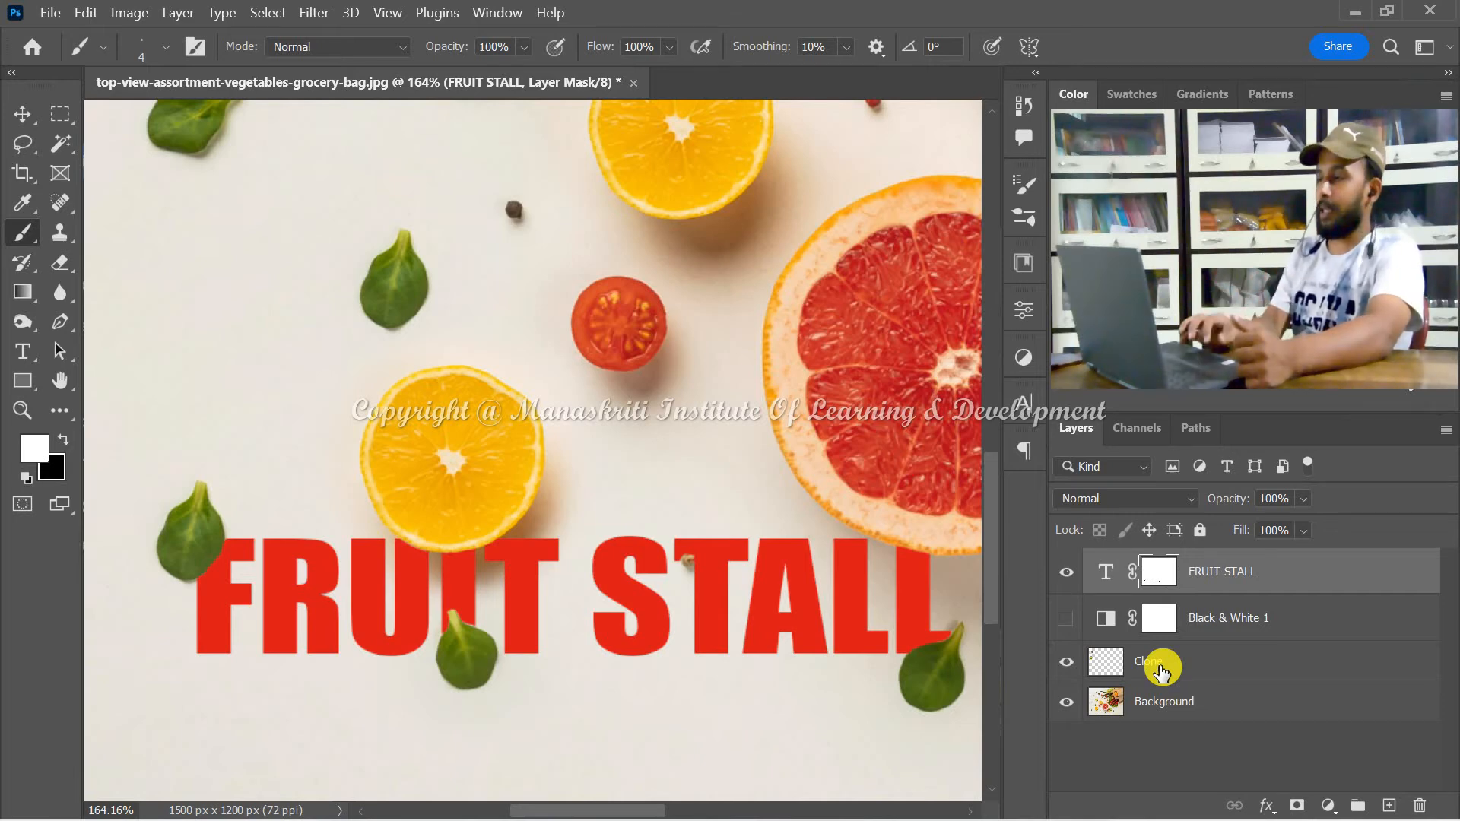
{"action": "left_click", "coordinate": [1064, 618]}
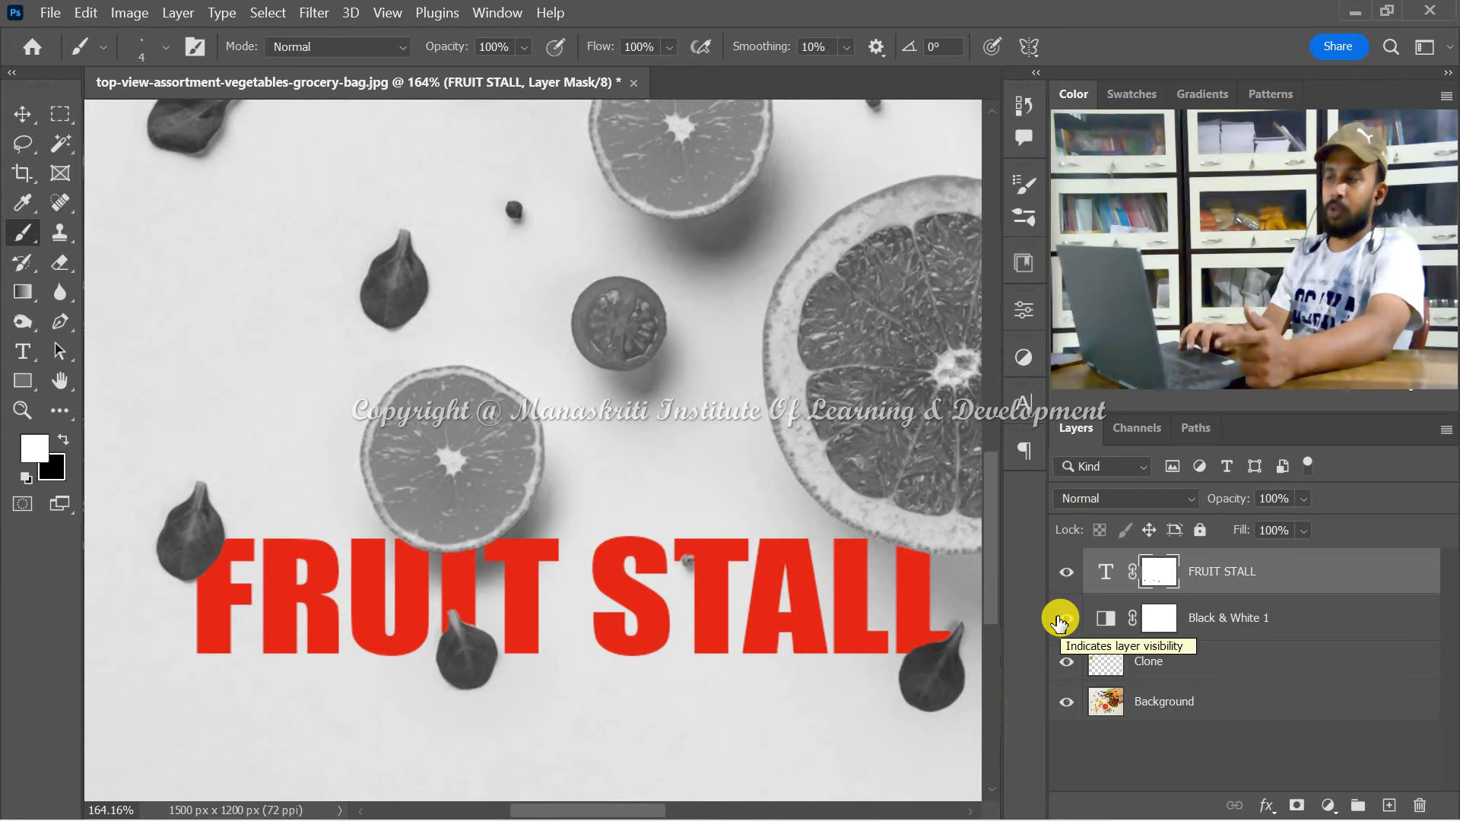
{"action": "left_click", "coordinate": [1064, 618]}
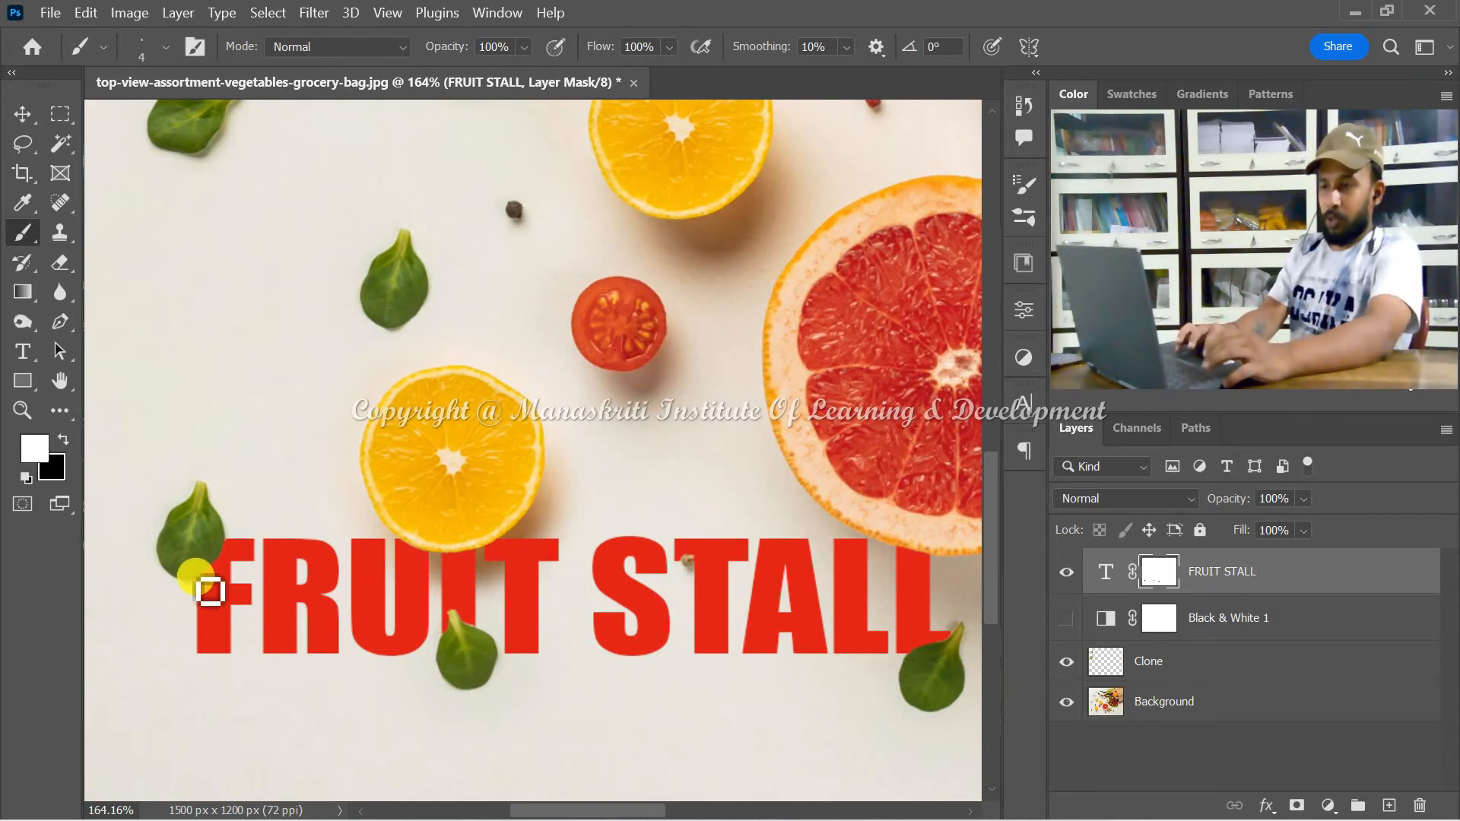
Add a new layer above FRUIT STALL and activate the Eyedropper tool
{"action": "scroll", "coordinate": [194, 580], "scroll_direction": "up", "scroll_amount": 4}
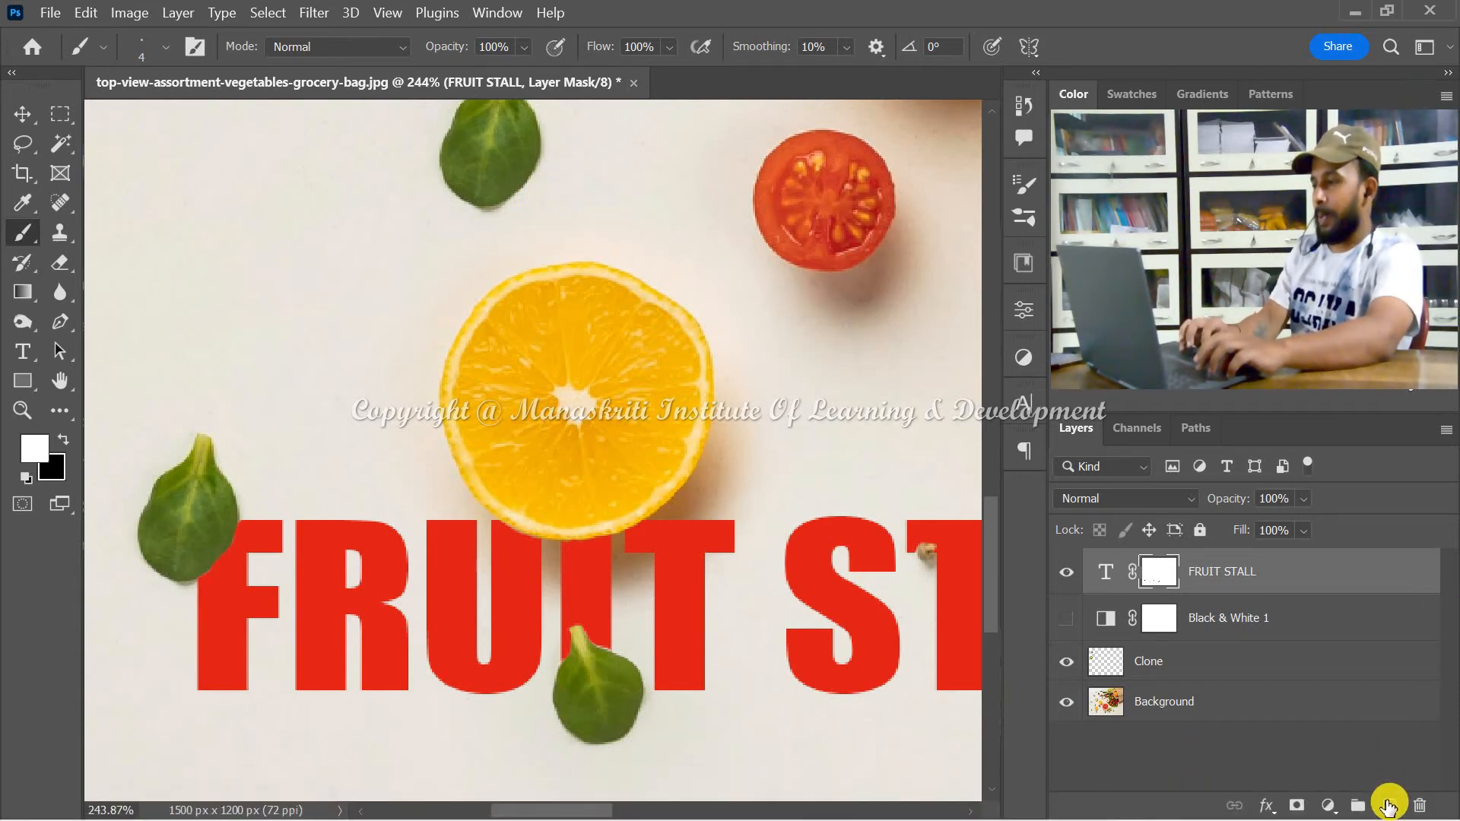
{"action": "left_click", "coordinate": [1389, 806]}
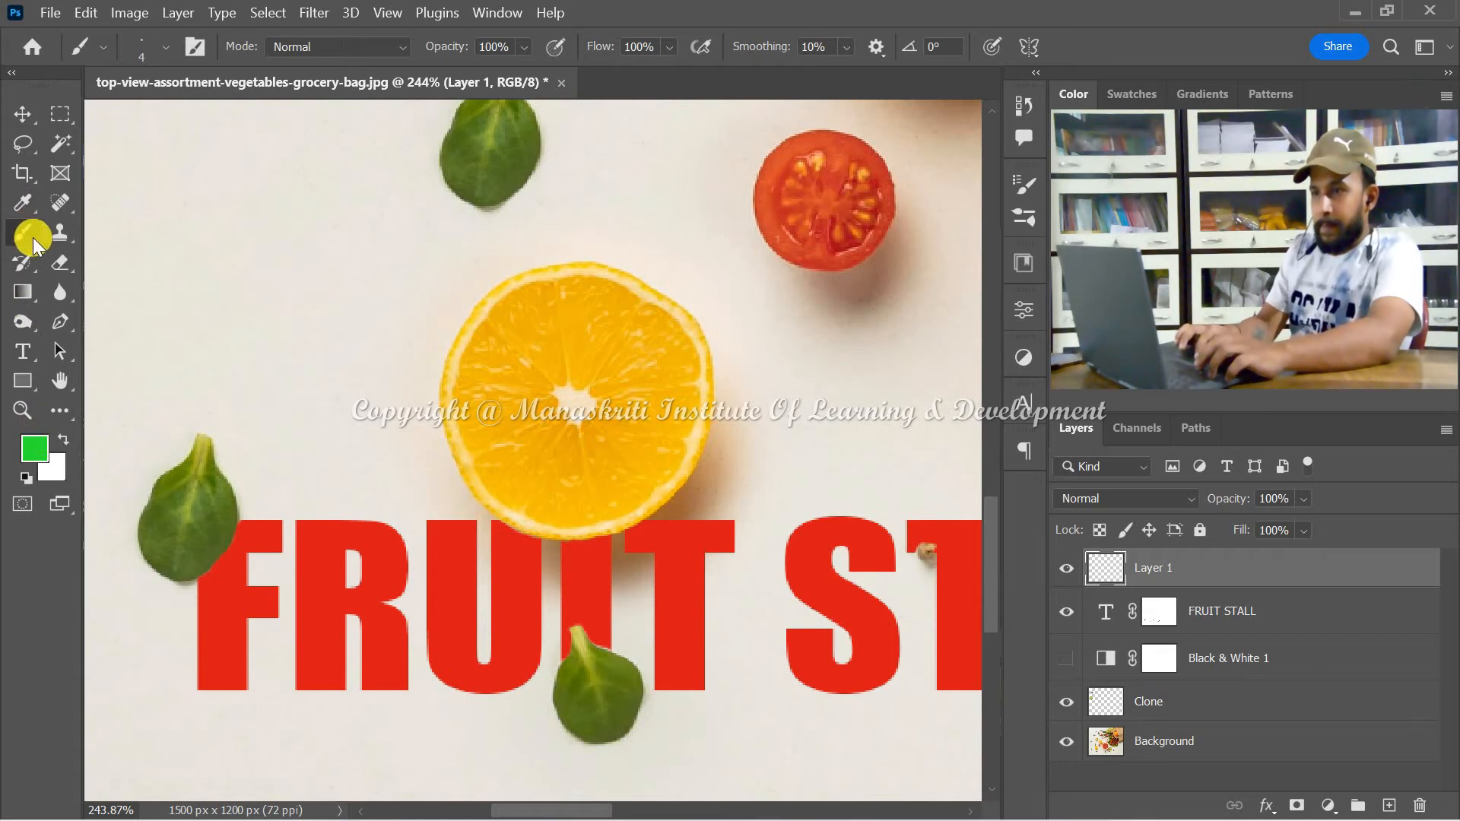
{"action": "left_click", "coordinate": [23, 204]}
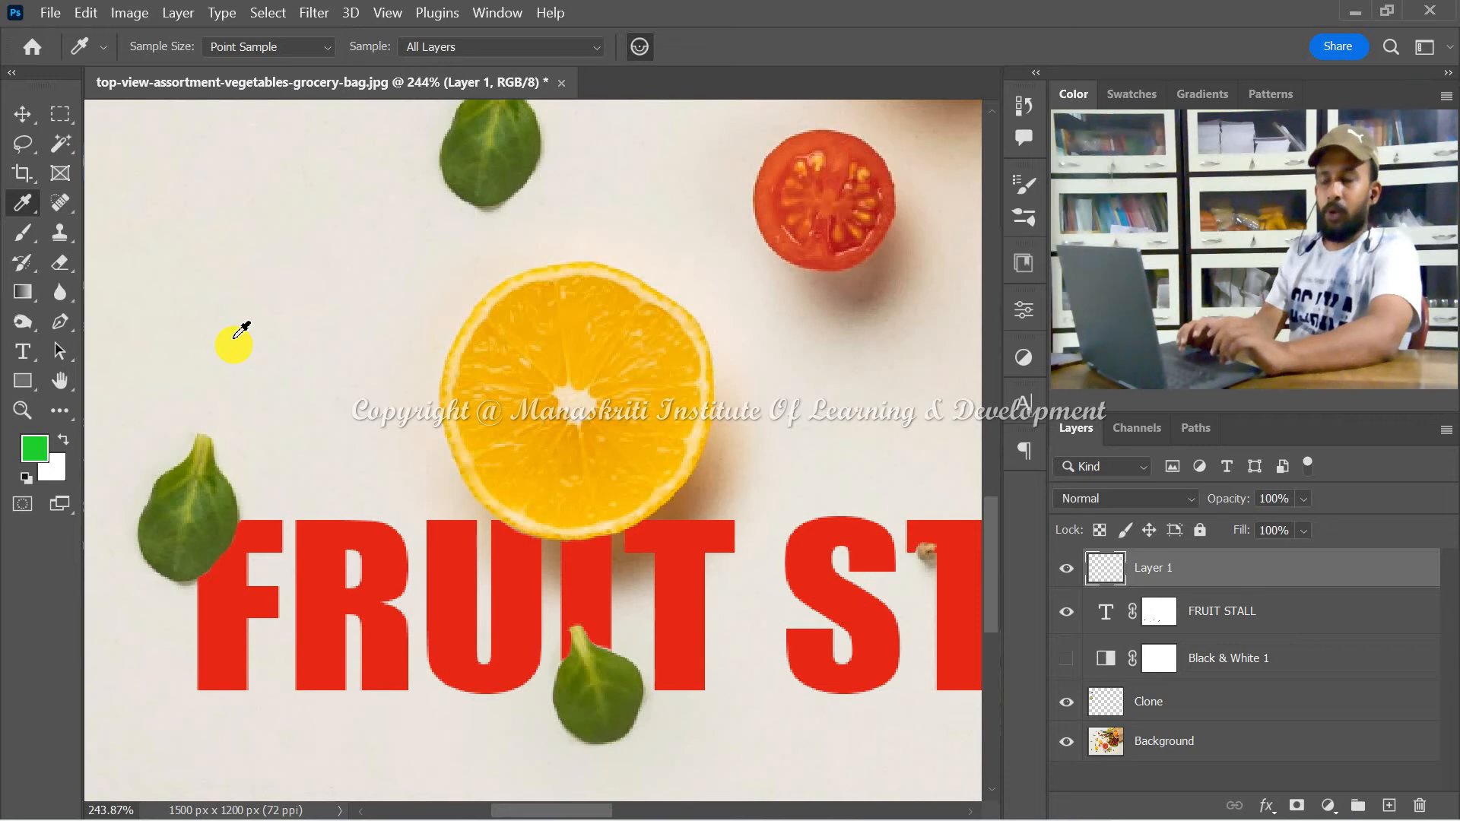
Sample foreground colours from the plain backdrop, the orange slice's flesh and the green leaves with the Eyedropper
{"action": "left_click", "coordinate": [343, 324]}
{"action": "left_click", "coordinate": [495, 335]}
{"action": "left_click", "coordinate": [540, 342]}
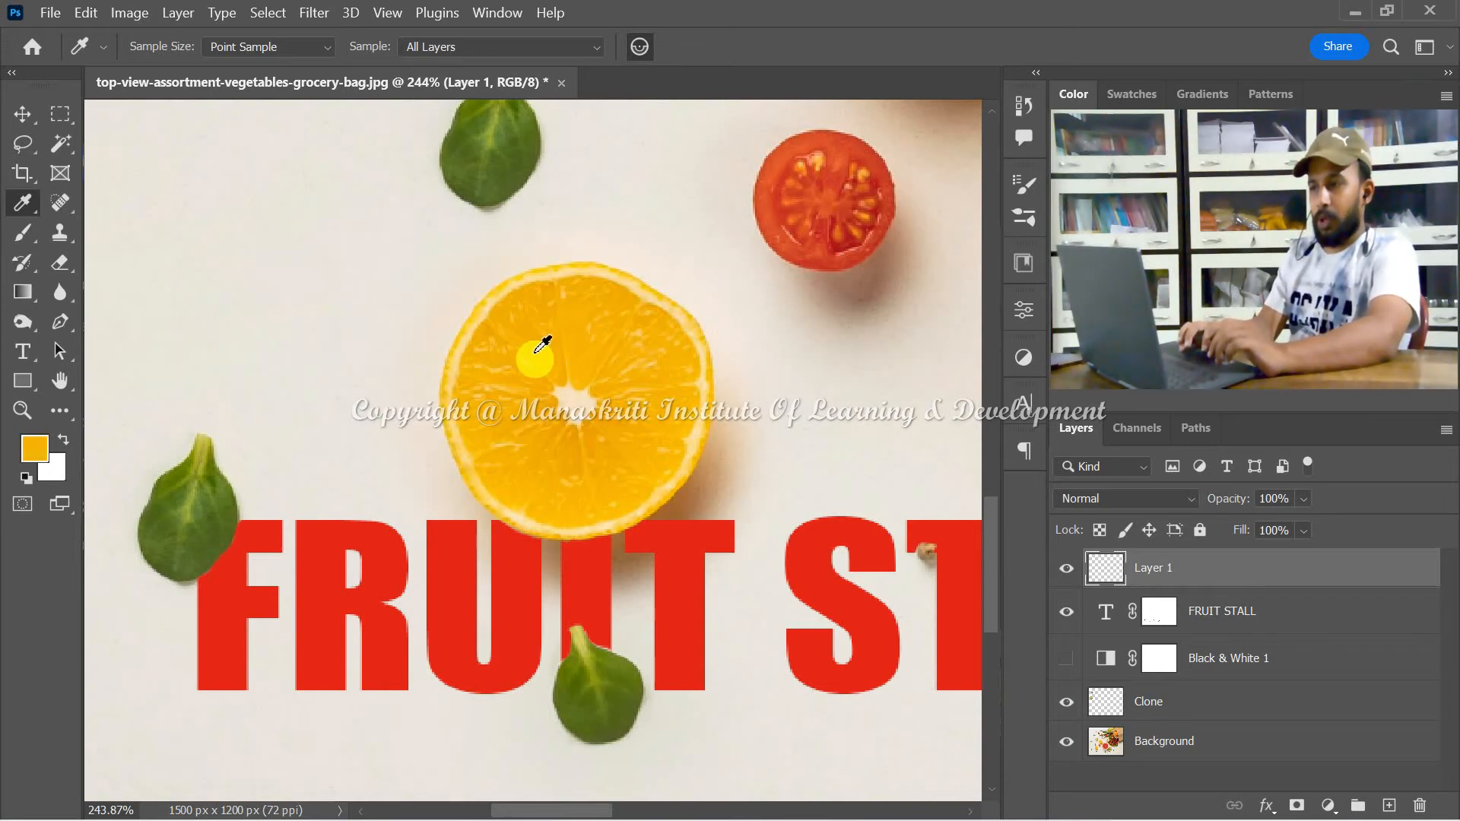
{"action": "left_click", "coordinate": [587, 340]}
{"action": "left_click", "coordinate": [516, 160]}
{"action": "left_click", "coordinate": [517, 159]}
{"action": "left_click", "coordinate": [517, 158]}
{"action": "left_click", "coordinate": [217, 527]}
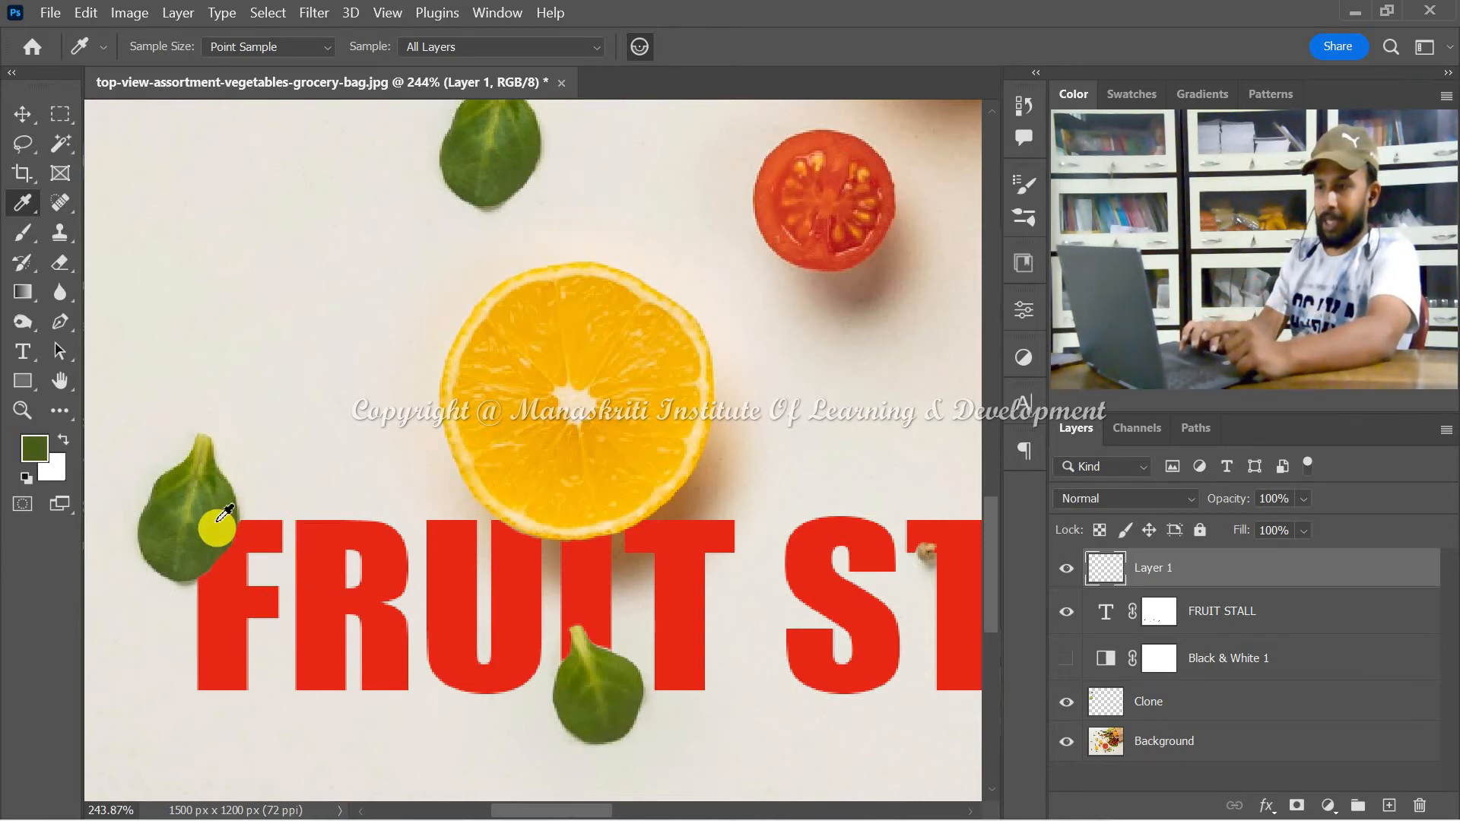
Sample the red of the letter R and the yellow-orange of the orange slice as the foreground colour
{"action": "left_click", "coordinate": [327, 534]}
{"action": "left_click", "coordinate": [330, 536]}
{"action": "left_click", "coordinate": [329, 535]}
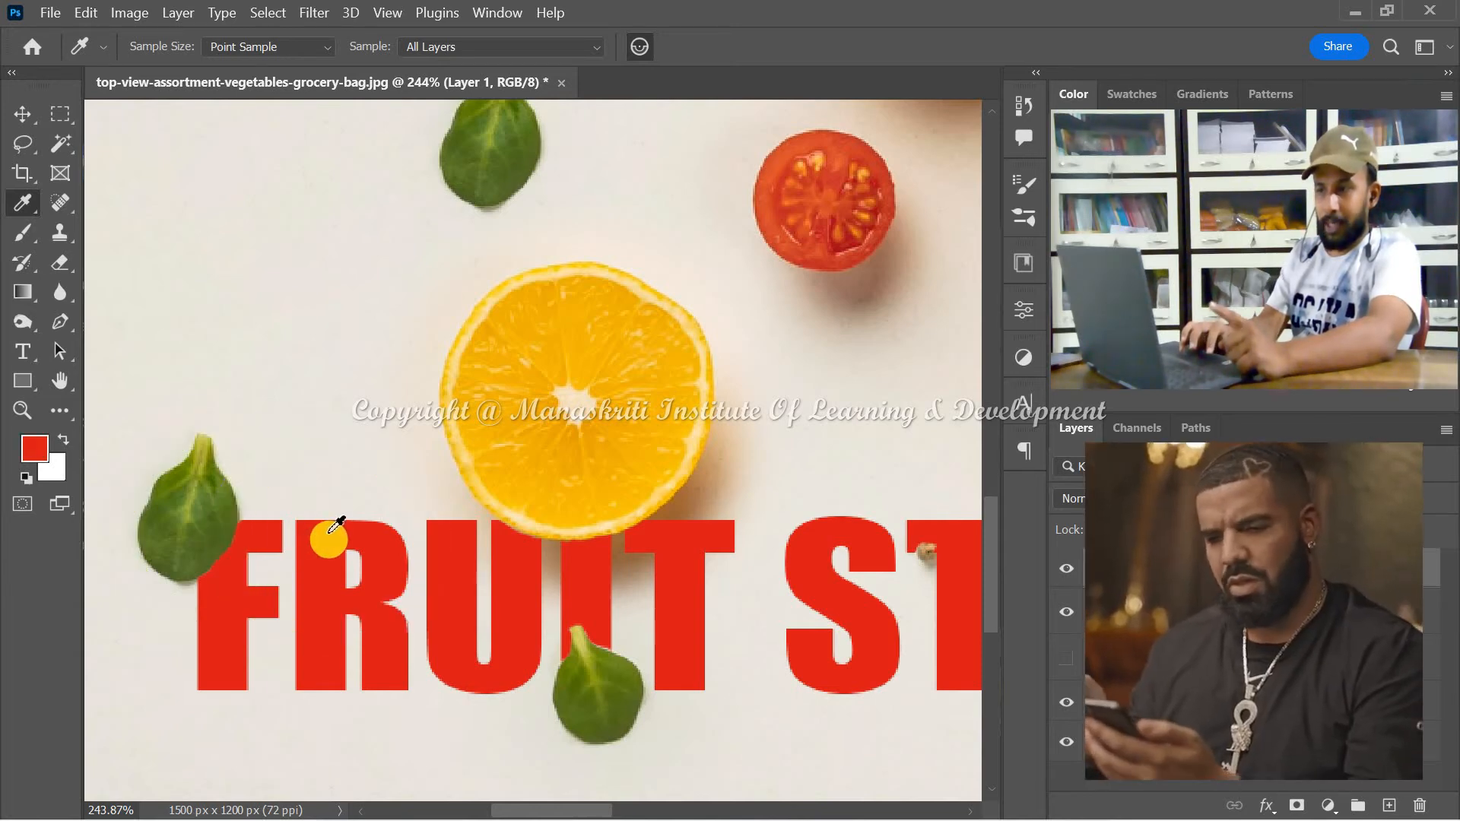
{"action": "left_click", "coordinate": [329, 534]}
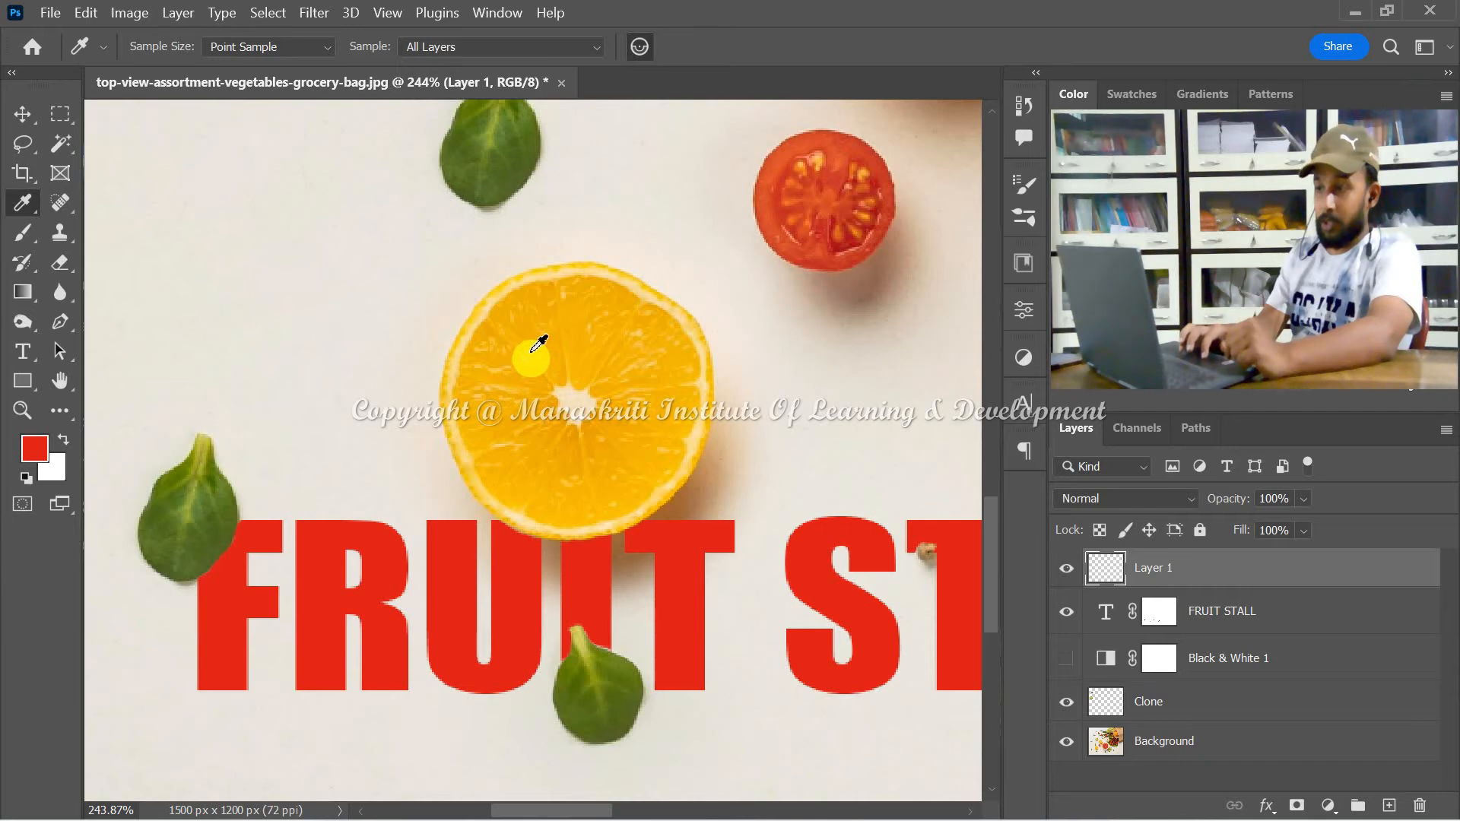
{"action": "left_click", "coordinate": [532, 354]}
{"action": "left_click", "coordinate": [533, 353]}
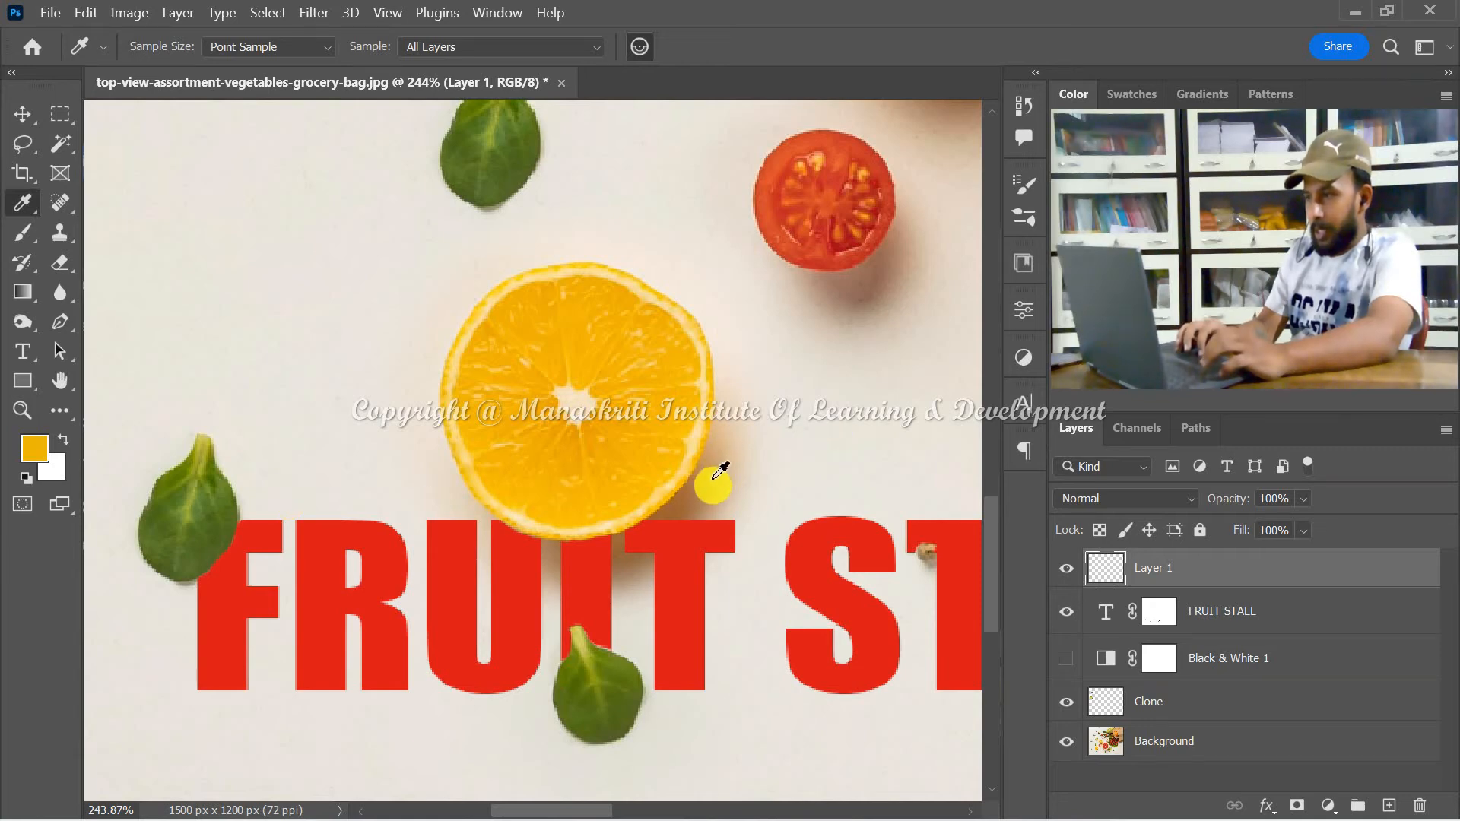
Sample the brown shadow beside the orange slice and brush it on Layer 1 along the leaf's edge where it meets the F
{"action": "left_click", "coordinate": [689, 498]}
{"action": "left_click", "coordinate": [686, 497]}
{"action": "left_click", "coordinate": [684, 495]}
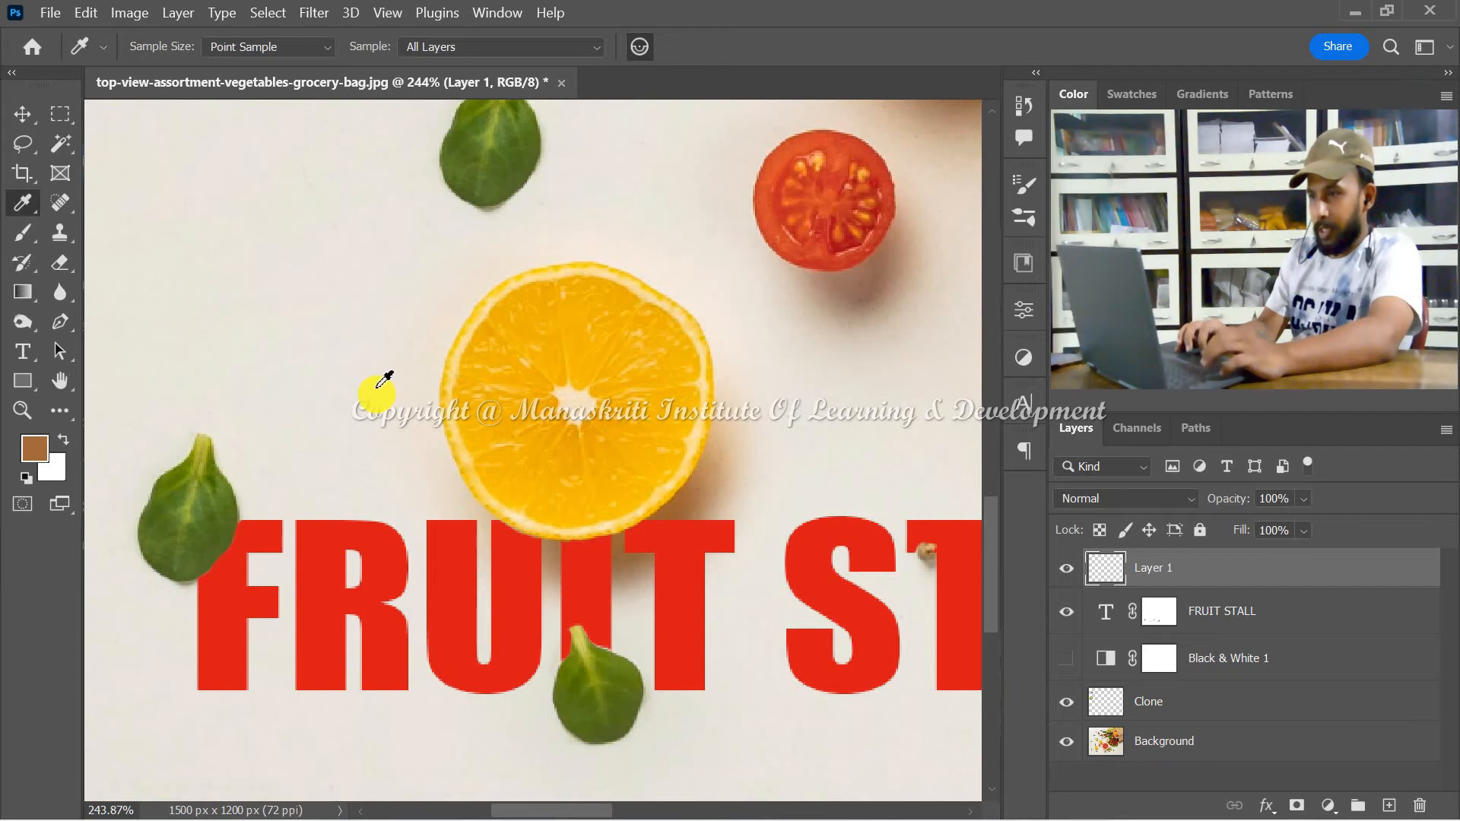
{"action": "left_click", "coordinate": [22, 232]}
{"action": "scroll", "coordinate": [202, 577], "scroll_direction": "left", "scroll_amount": 3}
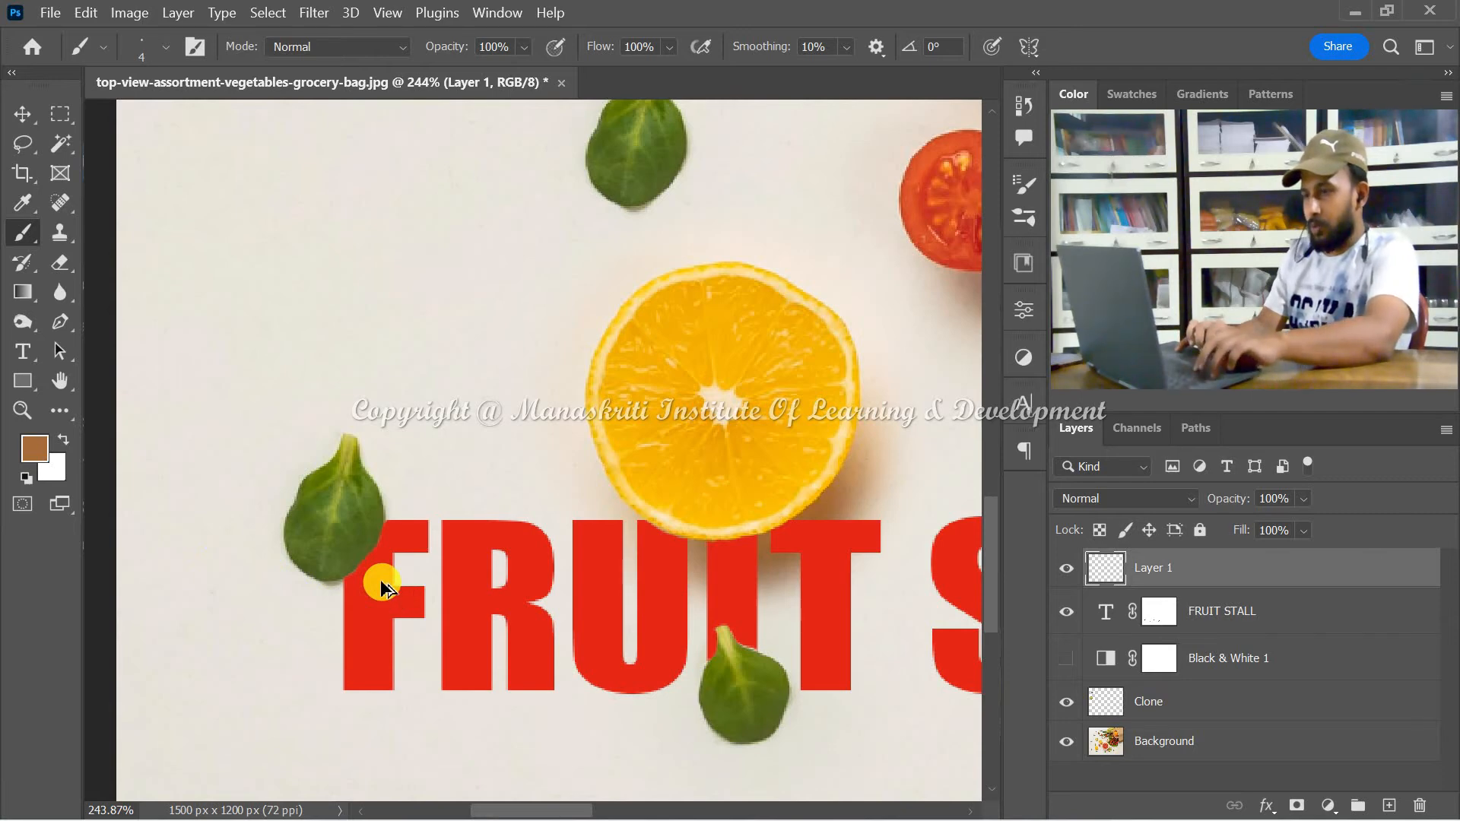
{"action": "scroll", "coordinate": [393, 595], "scroll_direction": "up", "scroll_amount": 4}
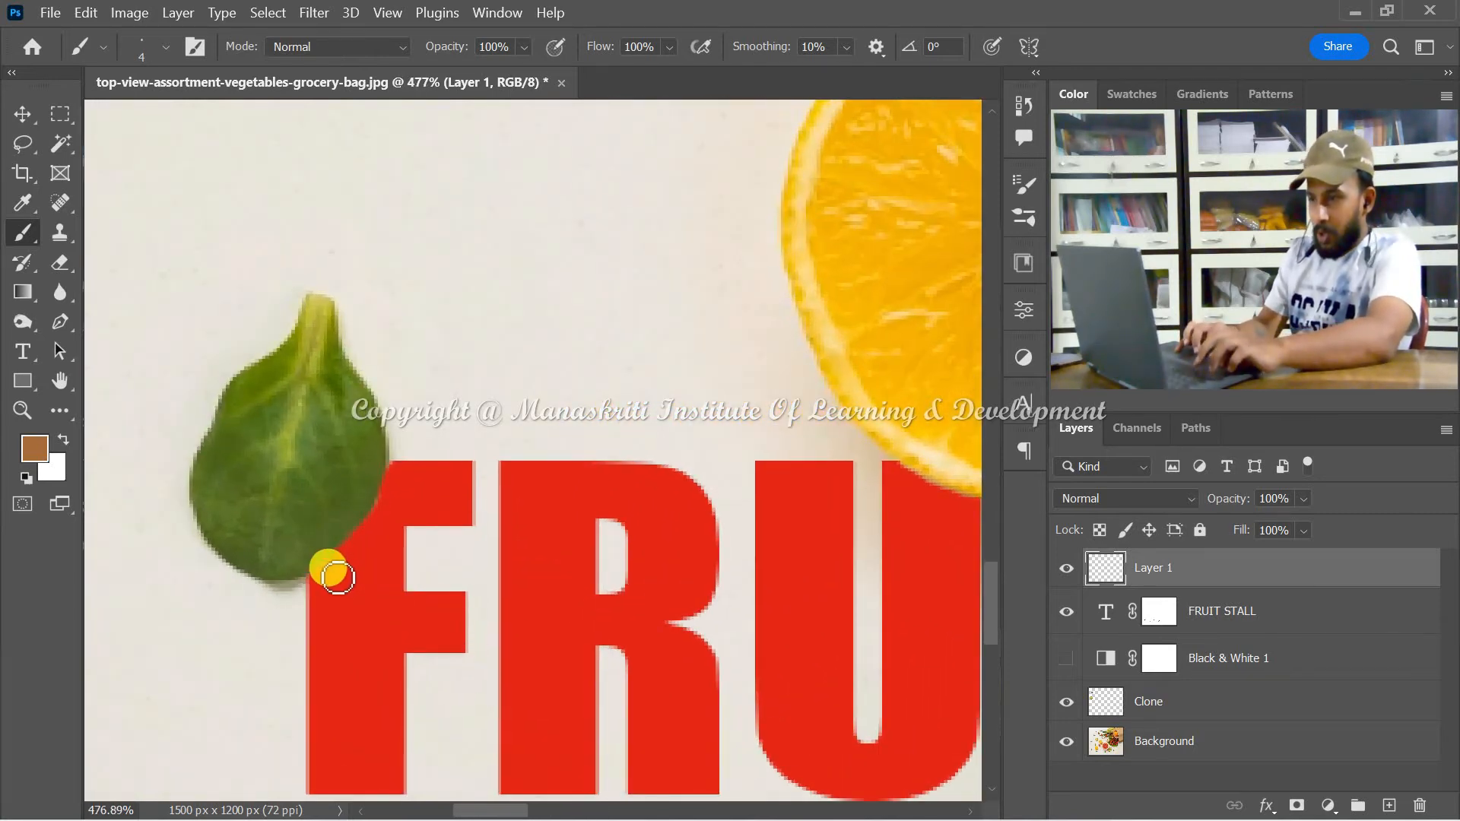
{"action": "mouse_move", "coordinate": [324, 583]}
{"action": "left_mouse_down"}
{"action": "mouse_move", "coordinate": [397, 493]}
{"action": "mouse_move", "coordinate": [391, 472]}
{"action": "left_mouse_up"}
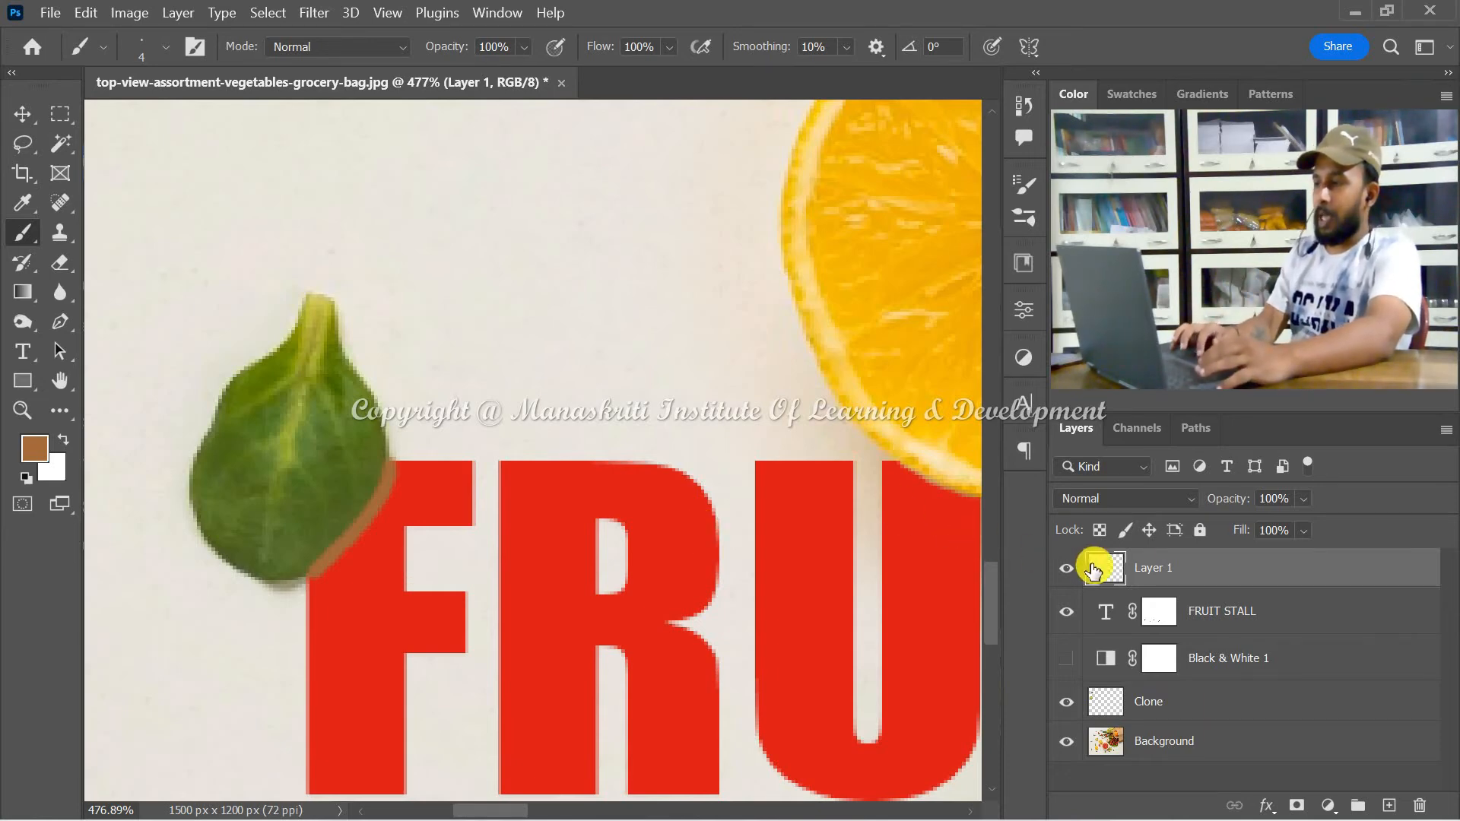
Clip Layer 1 to the FRUIT STALL text layer, and toggle its visibility to compare the text with and without the shadow
{"action": "right_click", "coordinate": [1154, 566]}
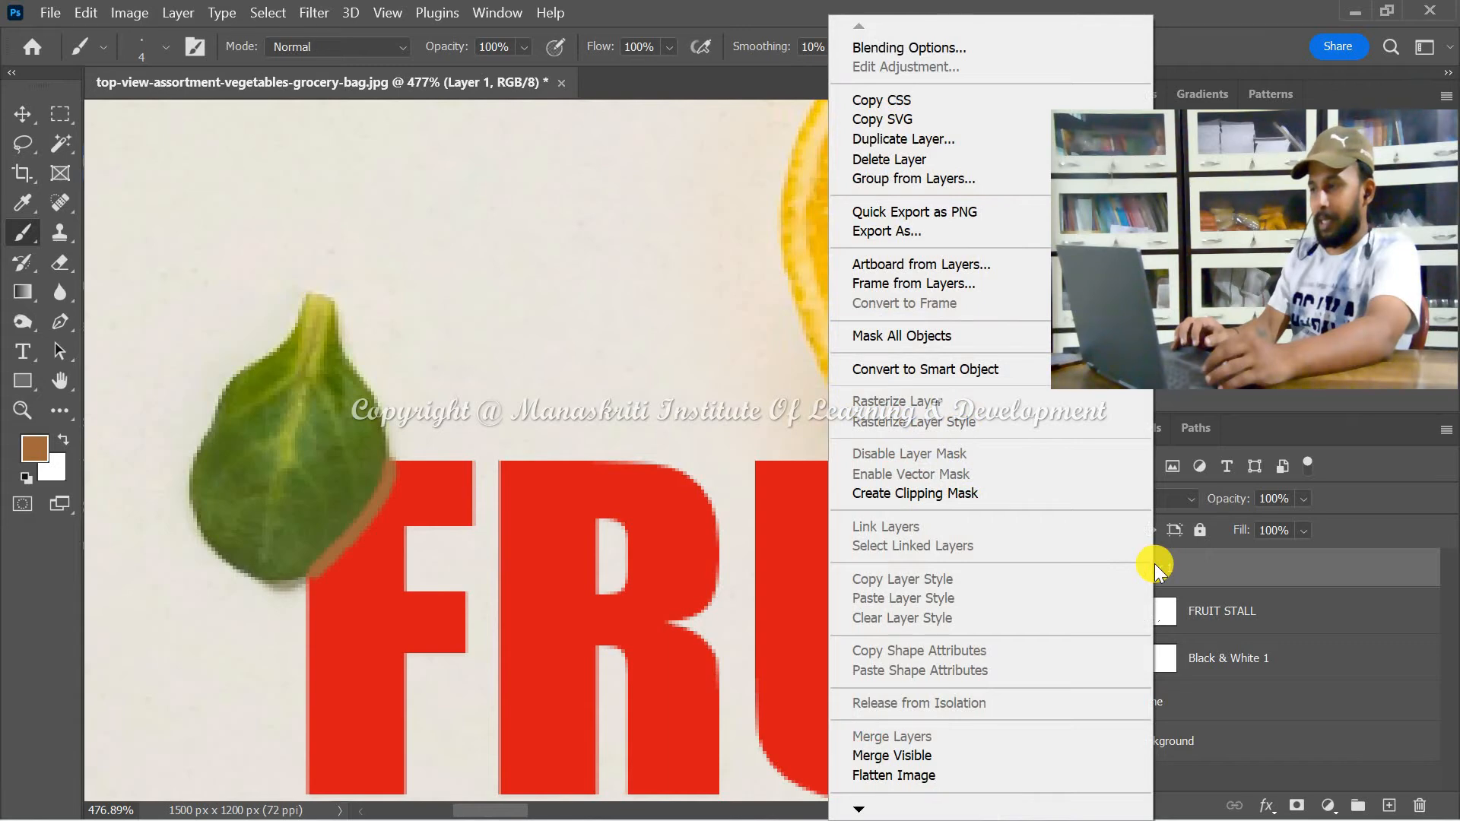
{"action": "left_click", "coordinate": [923, 492]}
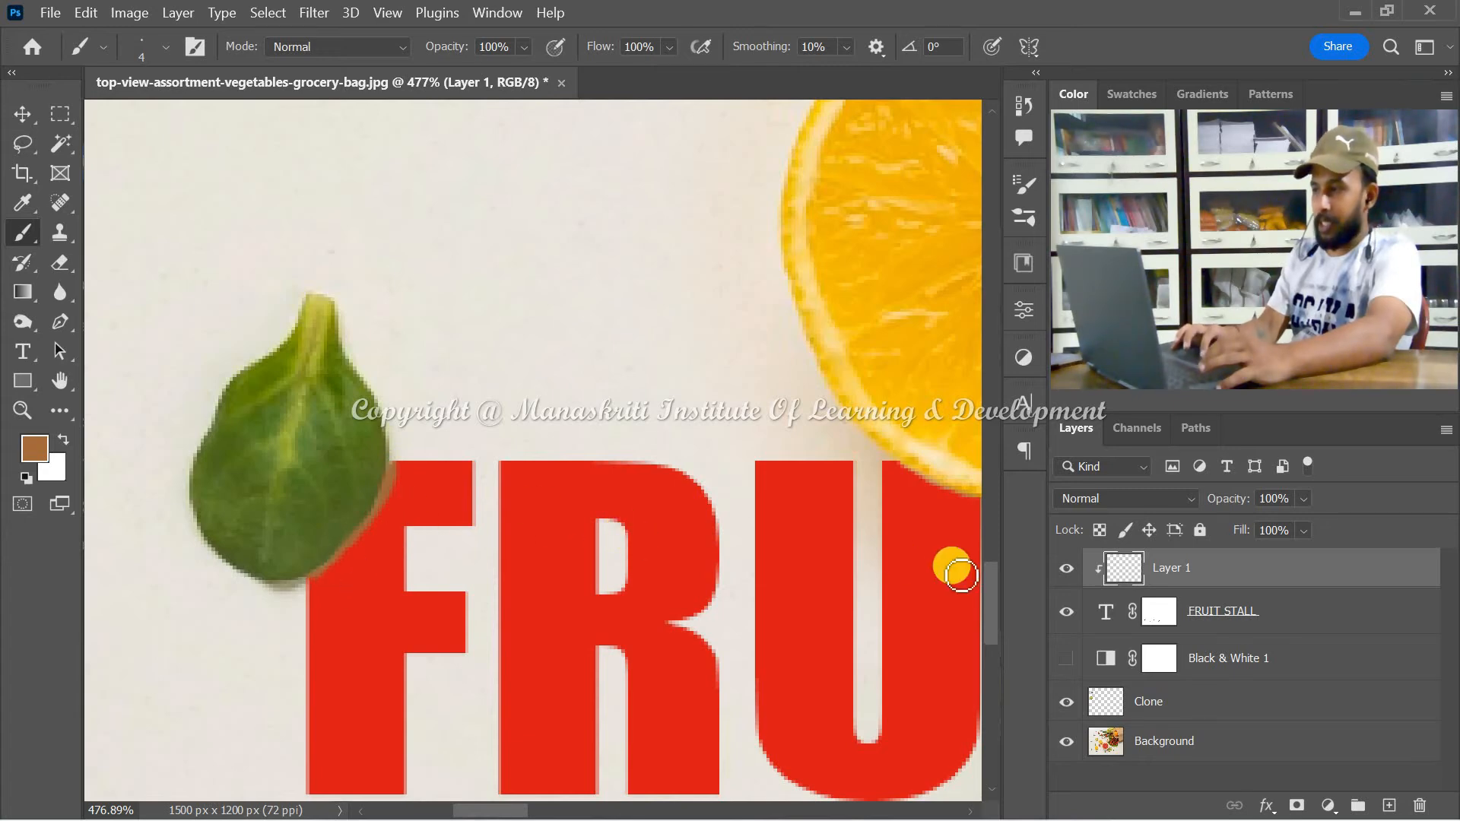
{"action": "left_click", "coordinate": [1067, 572]}
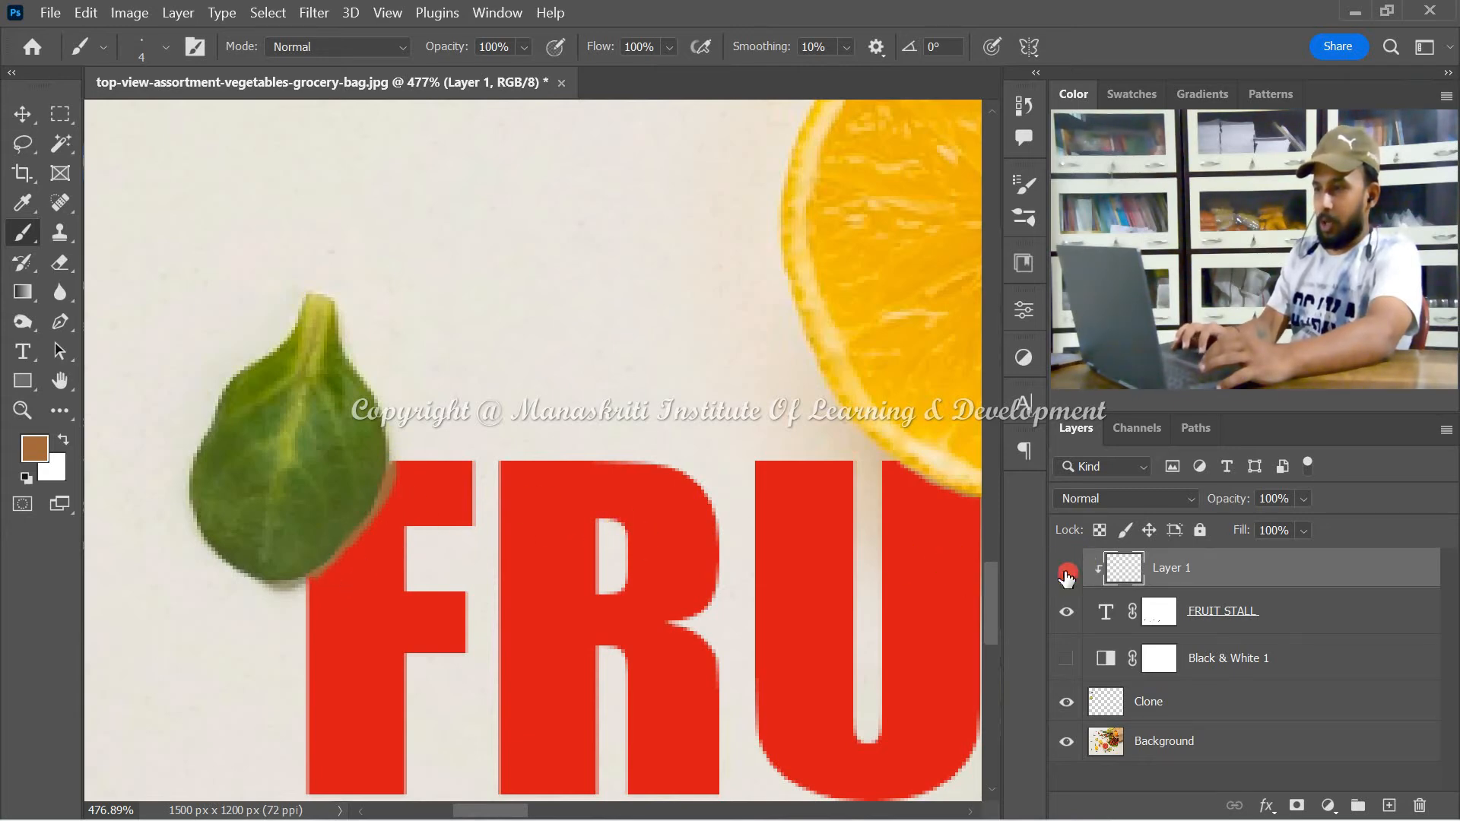
{"action": "left_click", "coordinate": [1066, 574]}
{"action": "left_click", "coordinate": [1067, 574]}
{"action": "left_click", "coordinate": [1066, 574]}
{"action": "left_click", "coordinate": [1067, 574]}
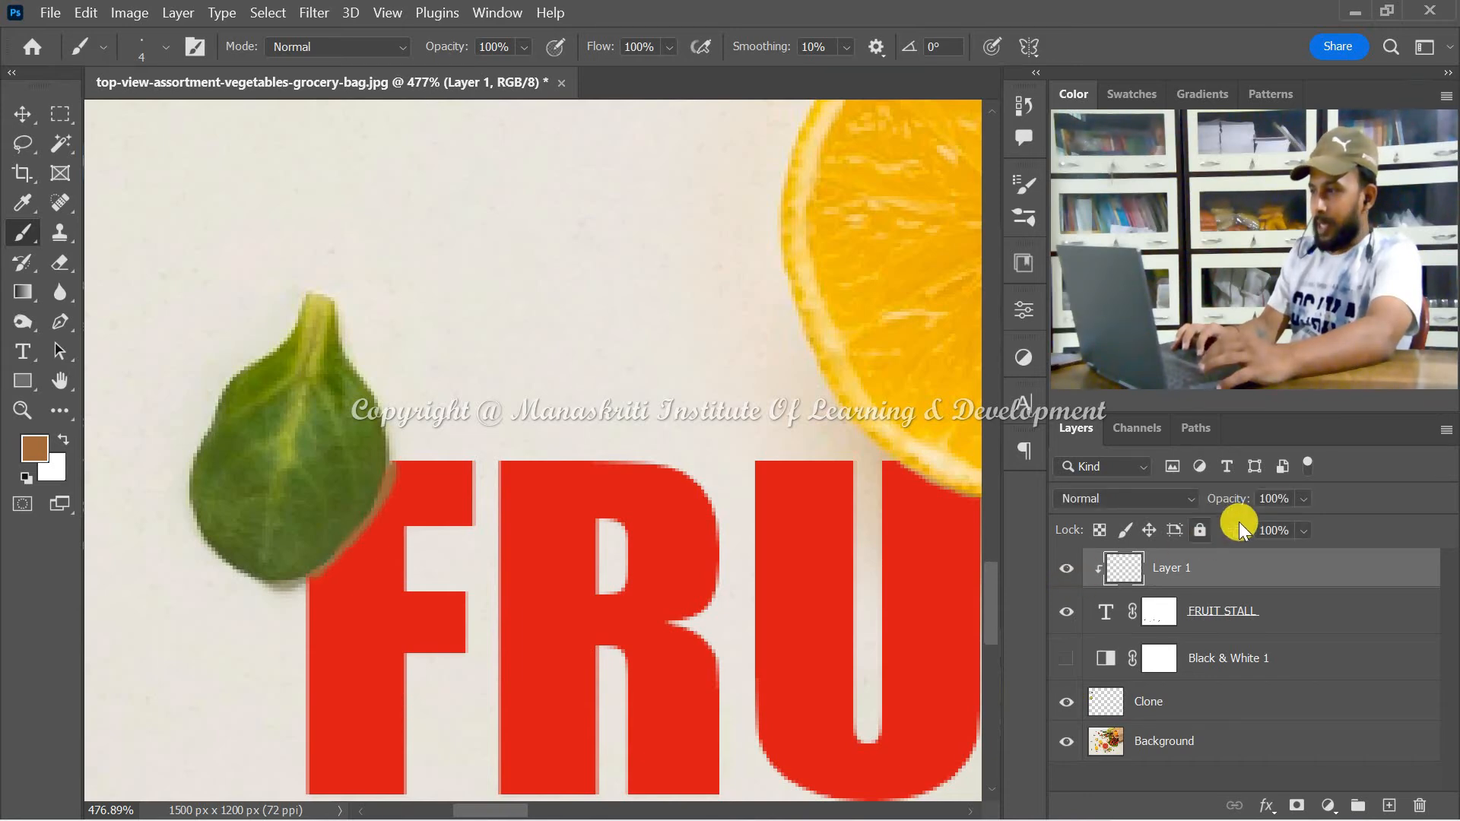
Lower Layer 1's opacity to 60%
{"action": "left_click_drag", "start_coordinate": [1227, 501], "coordinate": [1183, 501]}
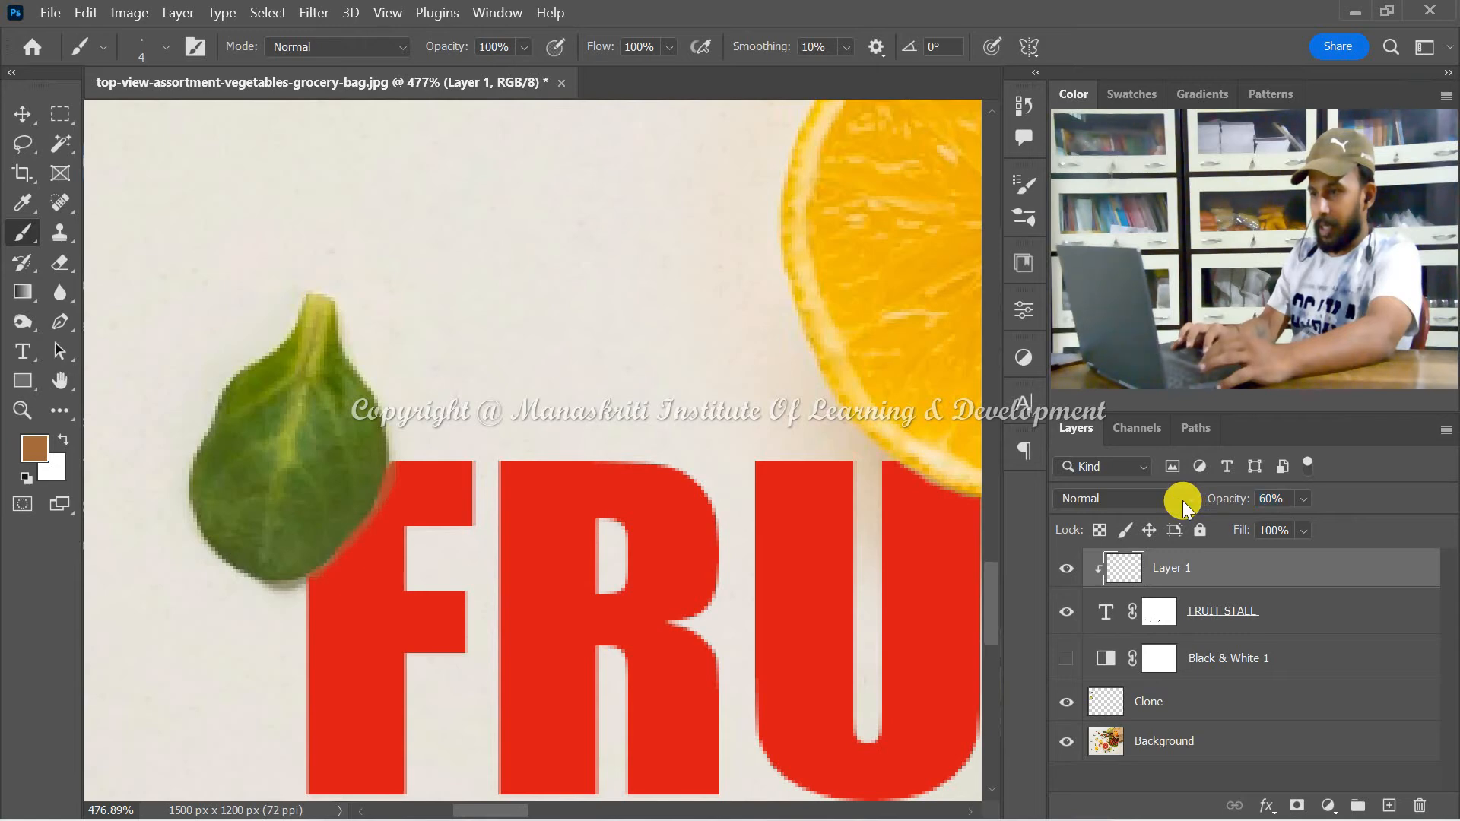
Brush the brown shadow on Layer 1 beneath the orange slice's lower edge on FRUIT and around the leaf overlapping the I
{"action": "left_click", "coordinate": [1067, 569]}
{"action": "left_click", "coordinate": [1067, 569]}
{"action": "scroll", "coordinate": [664, 581], "scroll_direction": "left", "scroll_amount": 1}
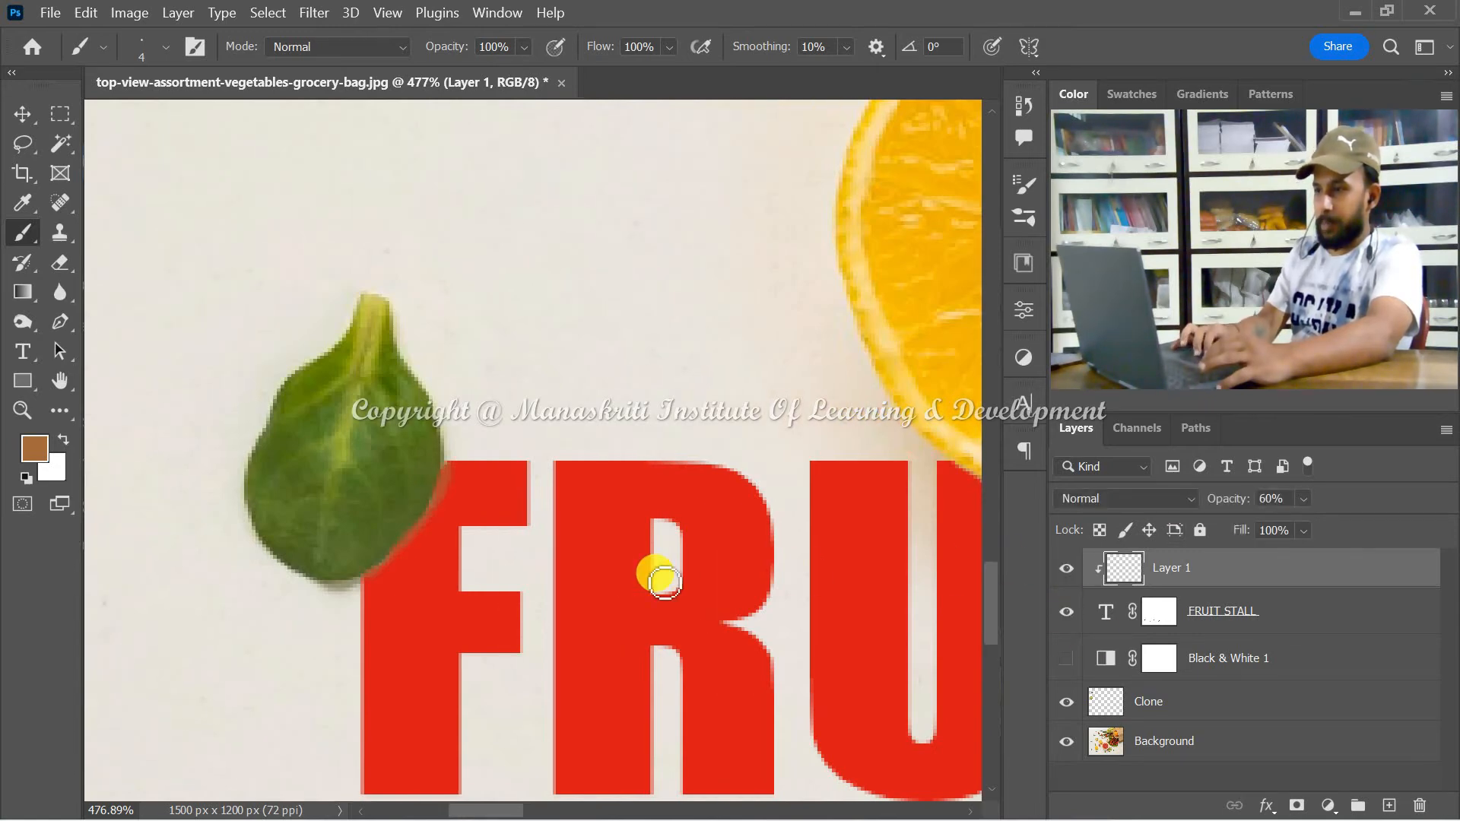
{"action": "scroll", "coordinate": [663, 582], "scroll_direction": "right", "scroll_amount": 5}
{"action": "scroll", "coordinate": [664, 582], "scroll_direction": "right", "scroll_amount": 1}
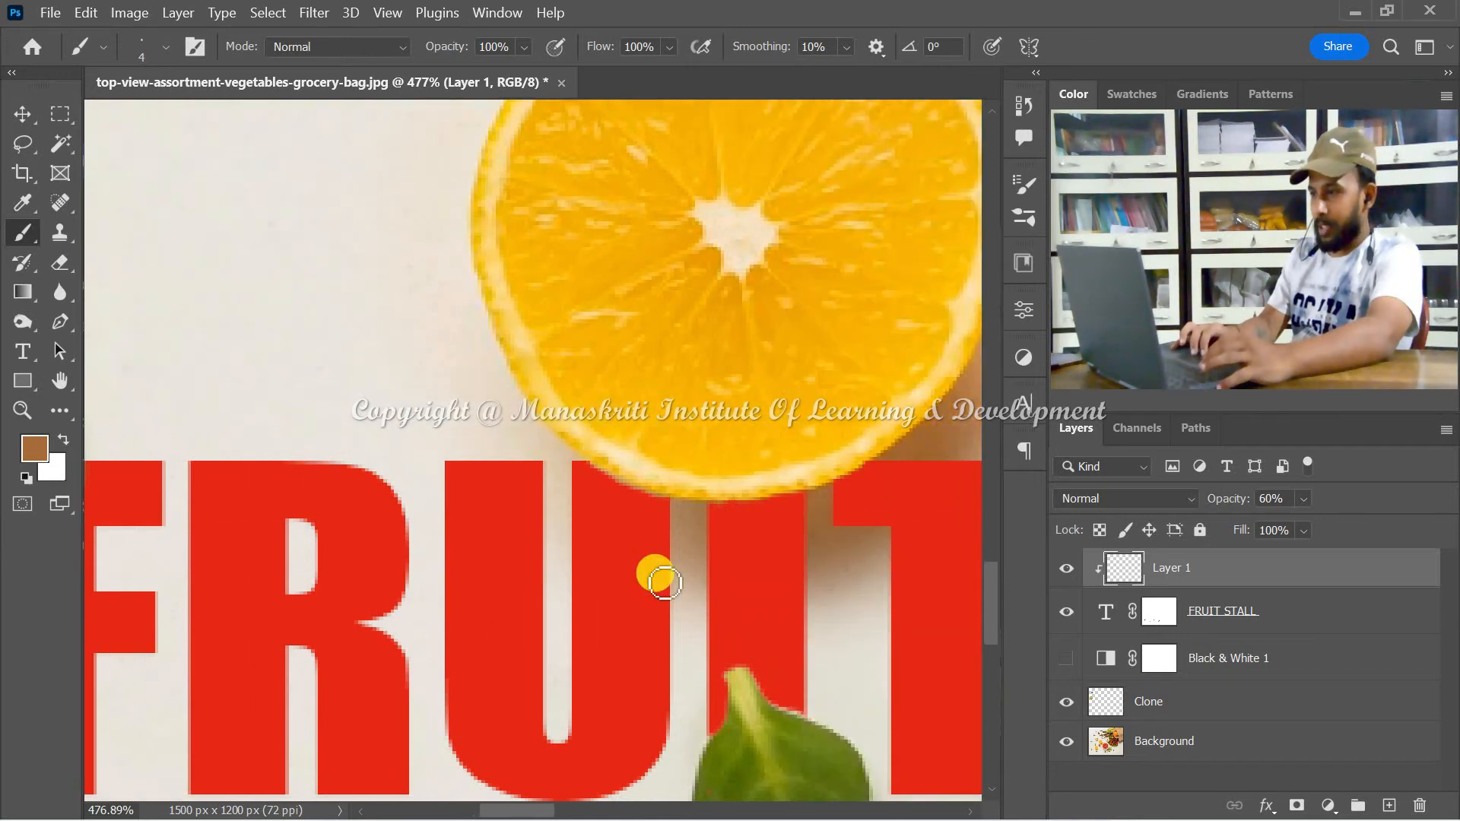
{"action": "mouse_move", "coordinate": [603, 478]}
{"action": "left_mouse_down"}
{"action": "mouse_move", "coordinate": [665, 509]}
{"action": "mouse_move", "coordinate": [758, 517]}
{"action": "mouse_move", "coordinate": [800, 503]}
{"action": "mouse_move", "coordinate": [710, 505]}
{"action": "mouse_move", "coordinate": [686, 601]}
{"action": "left_mouse_up"}
{"action": "scroll", "coordinate": [686, 601], "scroll_direction": "down", "scroll_amount": 2}
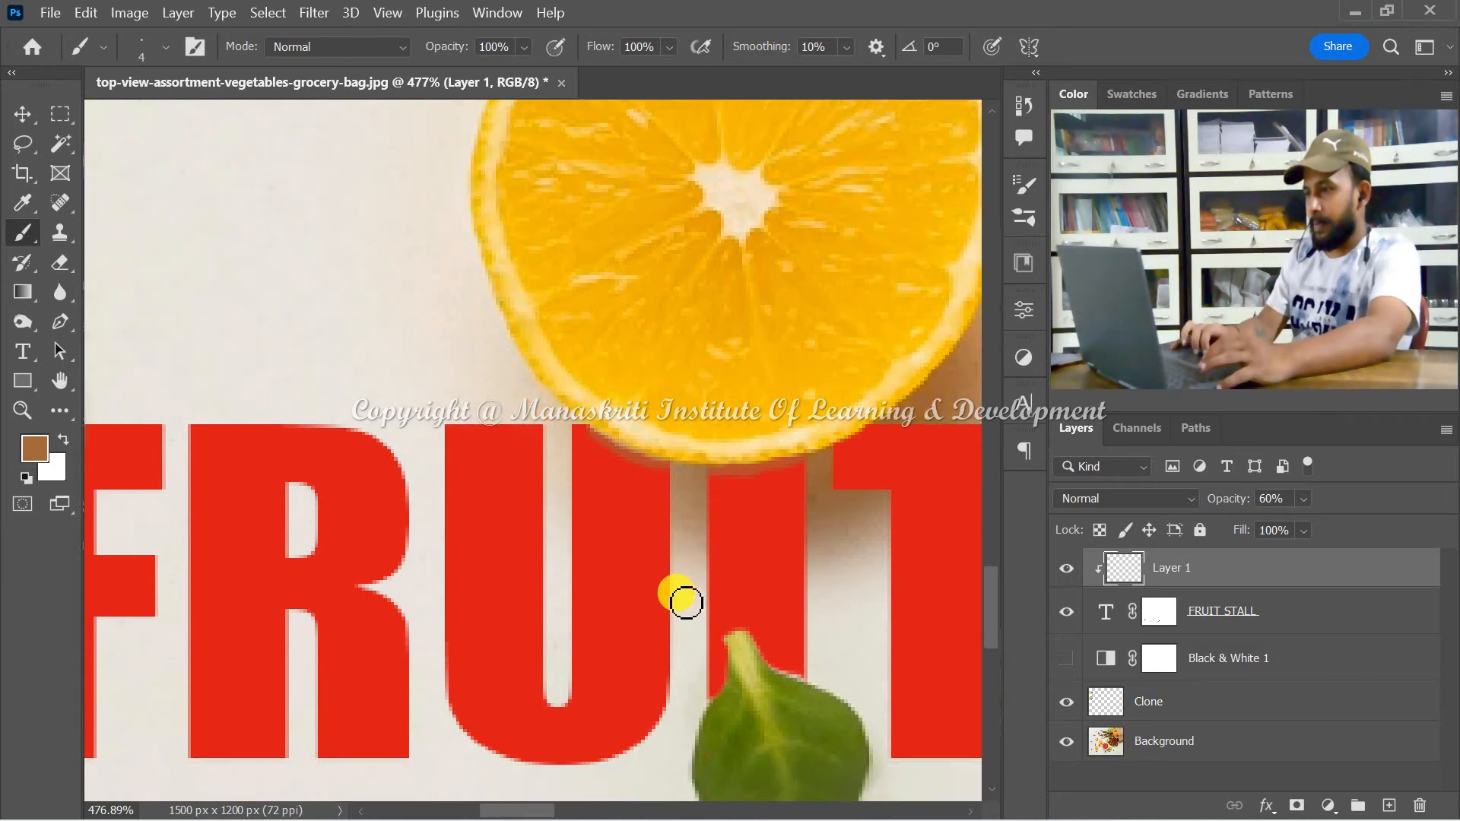
{"action": "mouse_move", "coordinate": [765, 633]}
{"action": "left_mouse_down"}
{"action": "mouse_move", "coordinate": [817, 673]}
{"action": "mouse_move", "coordinate": [723, 623]}
{"action": "mouse_move", "coordinate": [734, 646]}
{"action": "mouse_move", "coordinate": [710, 692]}
{"action": "left_mouse_up"}
Brush the brown shadow on Layer 1 along the grapefruit's edge and the leaf's edge where they meet the last L of STALL
{"action": "scroll", "coordinate": [830, 698], "scroll_direction": "left", "scroll_amount": 4}
{"action": "scroll", "coordinate": [830, 697], "scroll_direction": "right", "scroll_amount": 10}
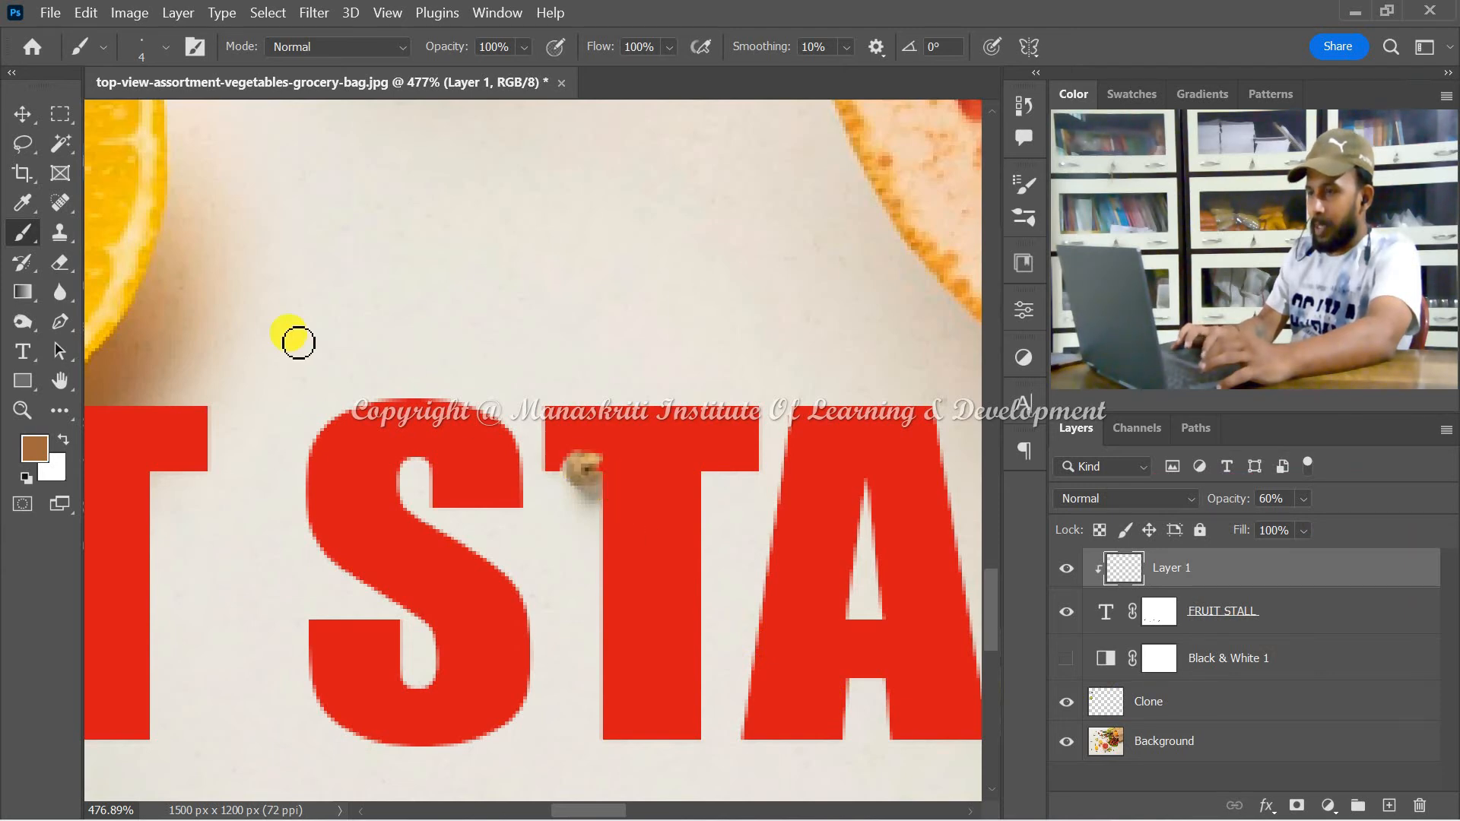
{"action": "scroll", "coordinate": [771, 559], "scroll_direction": "left", "scroll_amount": 4}
{"action": "scroll", "coordinate": [776, 561], "scroll_direction": "right", "scroll_amount": 8}
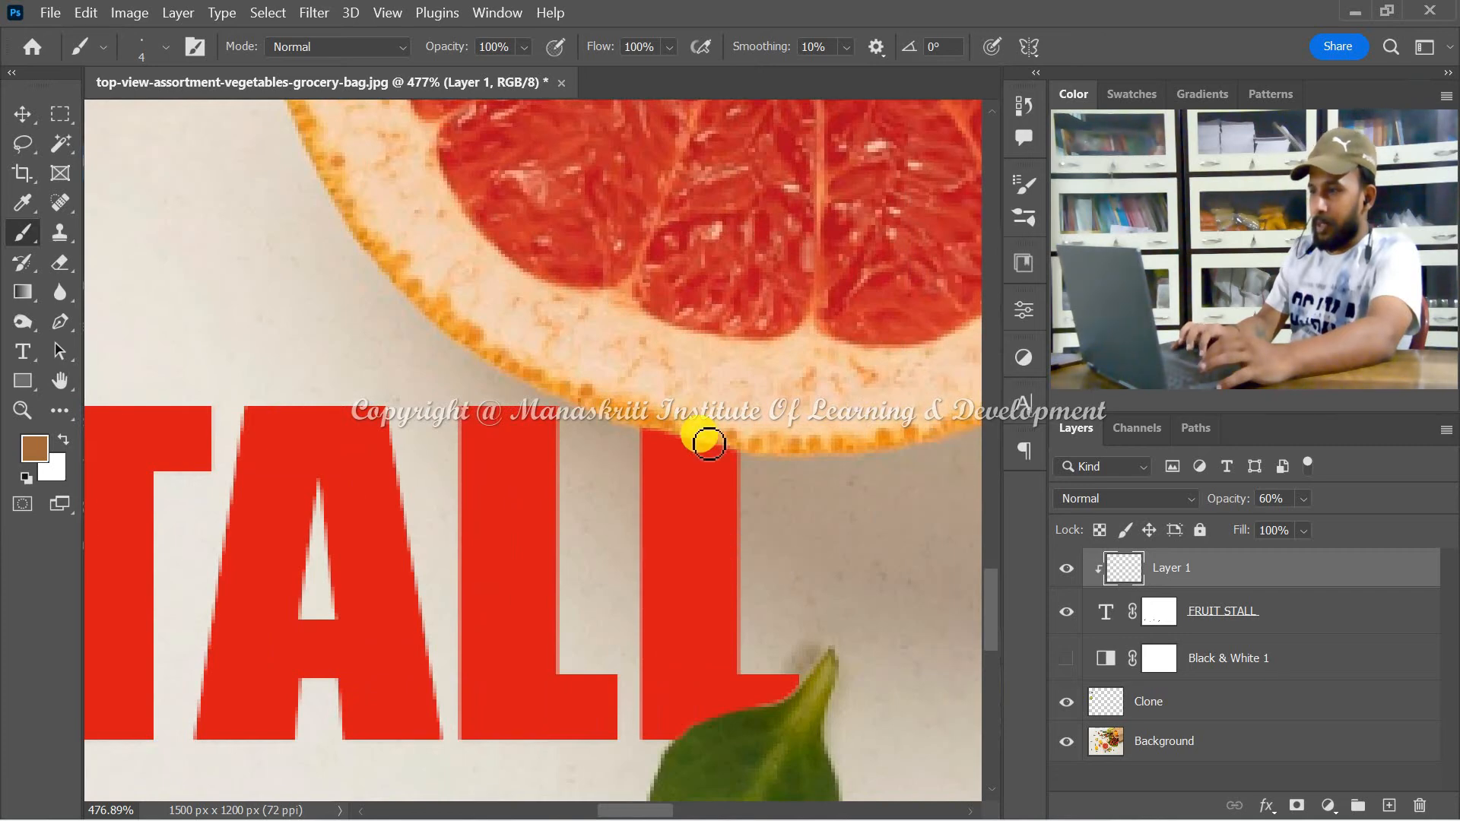
{"action": "left_click_drag", "start_coordinate": [650, 432], "coordinate": [743, 454]}
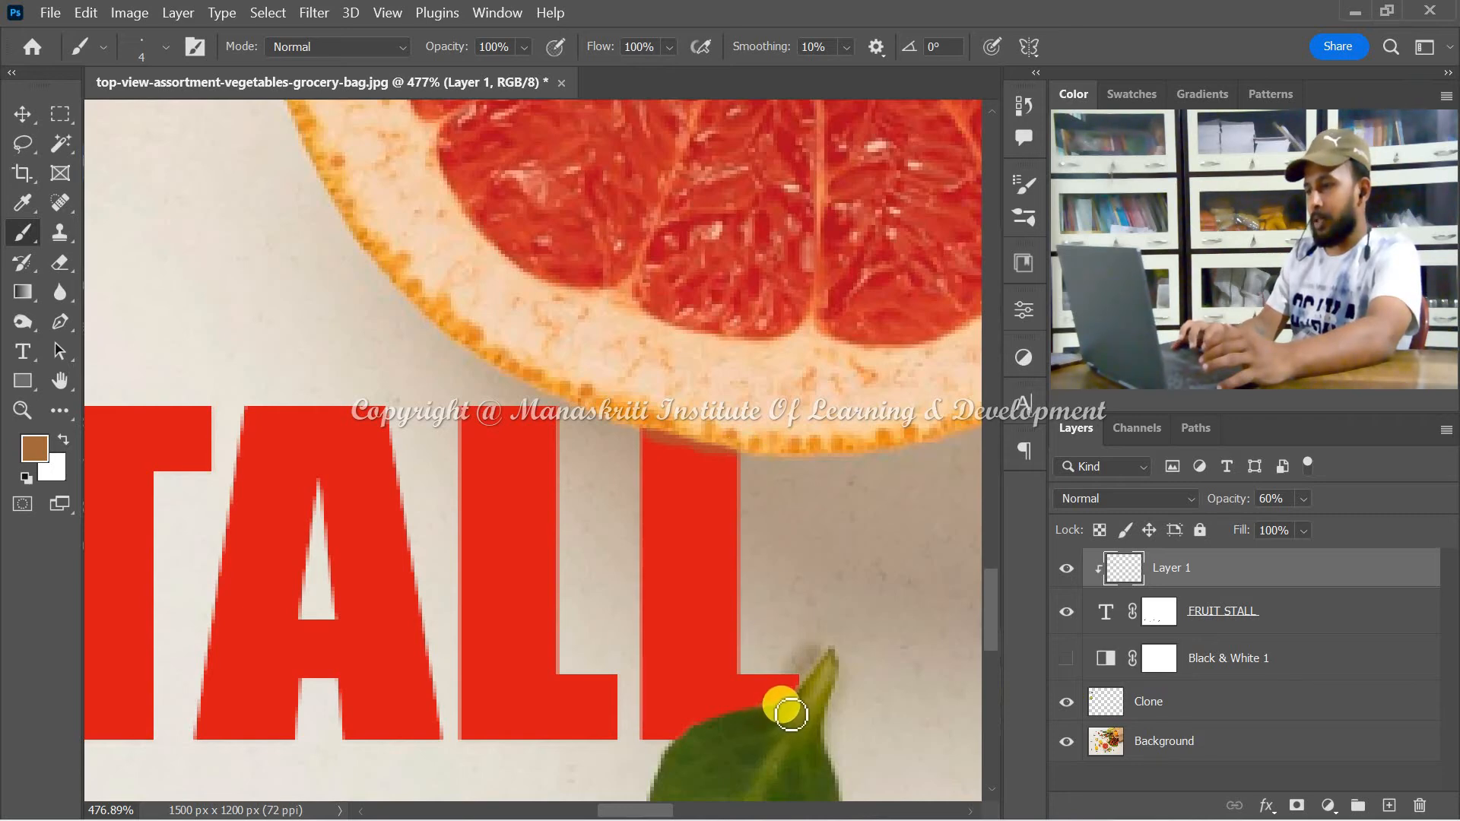
{"action": "mouse_move", "coordinate": [770, 716]}
{"action": "left_mouse_down"}
{"action": "mouse_move", "coordinate": [715, 724]}
{"action": "mouse_move", "coordinate": [669, 757]}
{"action": "left_mouse_up"}
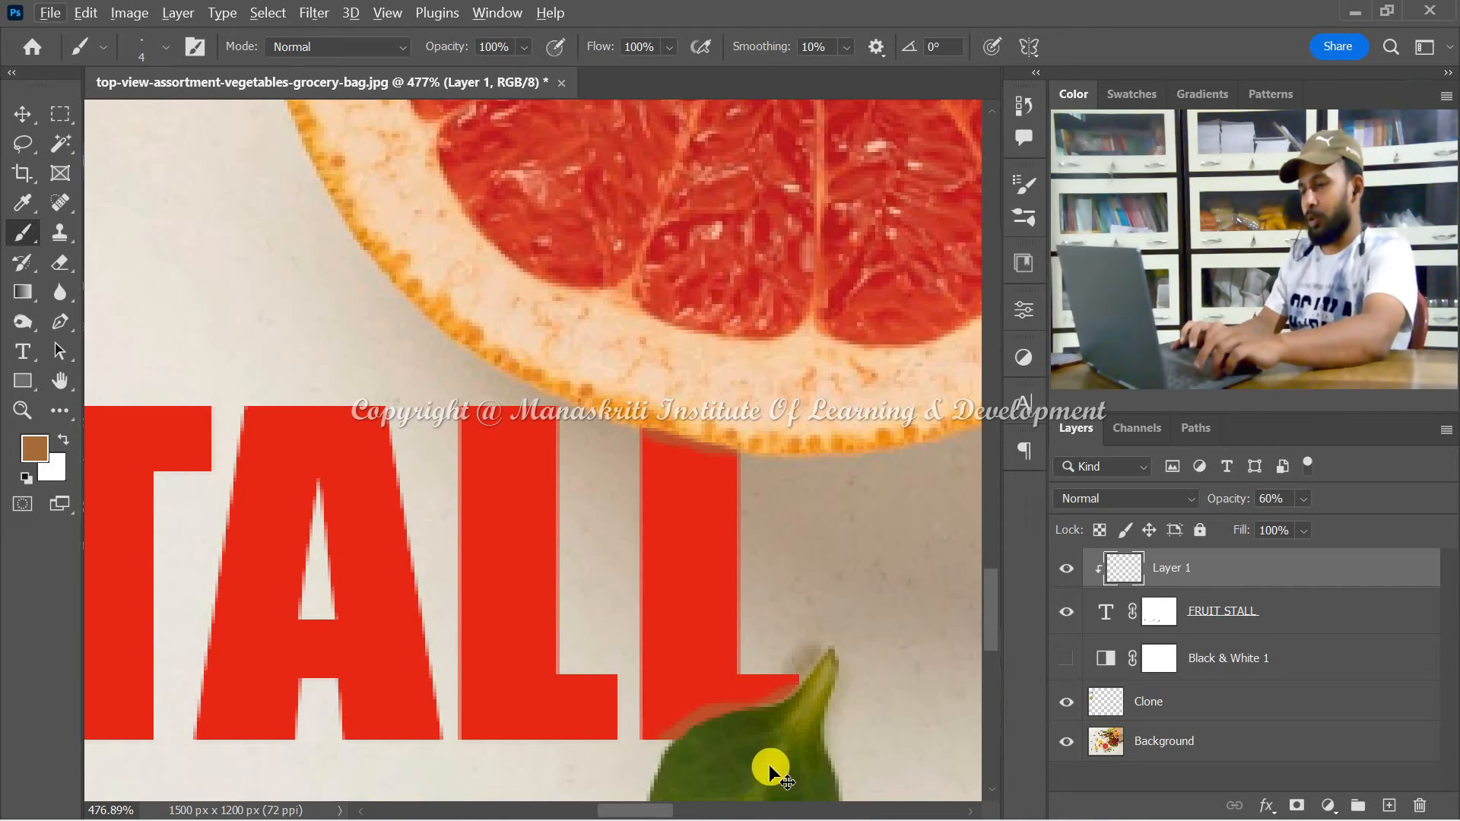
{"action": "key", "text": "ctrl+z"}
{"action": "left_click_drag", "start_coordinate": [688, 749], "coordinate": [809, 699]}
Examine the finished text shadows up close and across the whole image, toggling the visibility of Layer 1 and the Clone layer
{"action": "scroll", "coordinate": [666, 628], "scroll_direction": "down", "scroll_amount": 8}
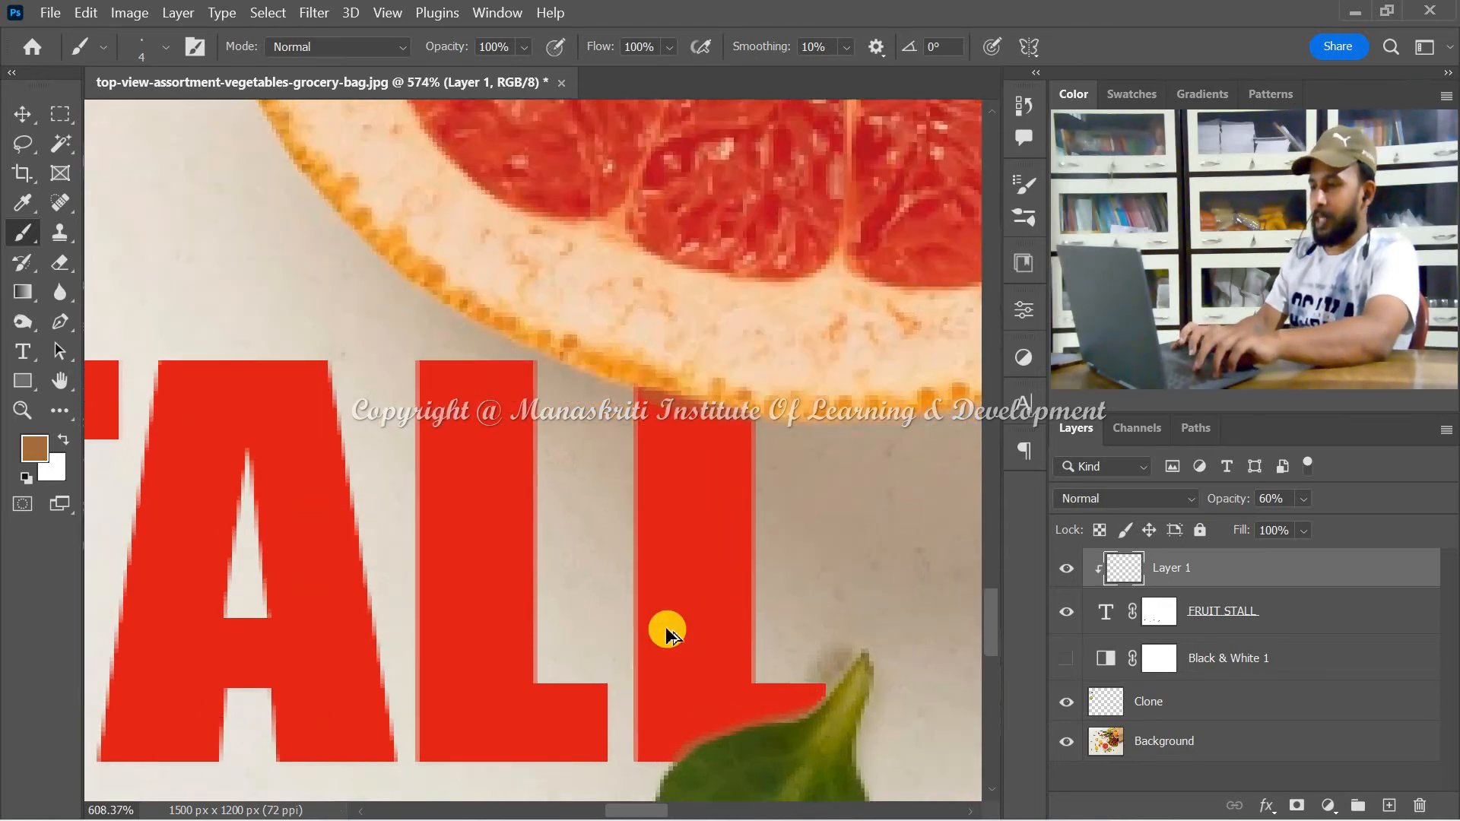
{"action": "scroll", "coordinate": [666, 628], "scroll_direction": "up", "scroll_amount": 3}
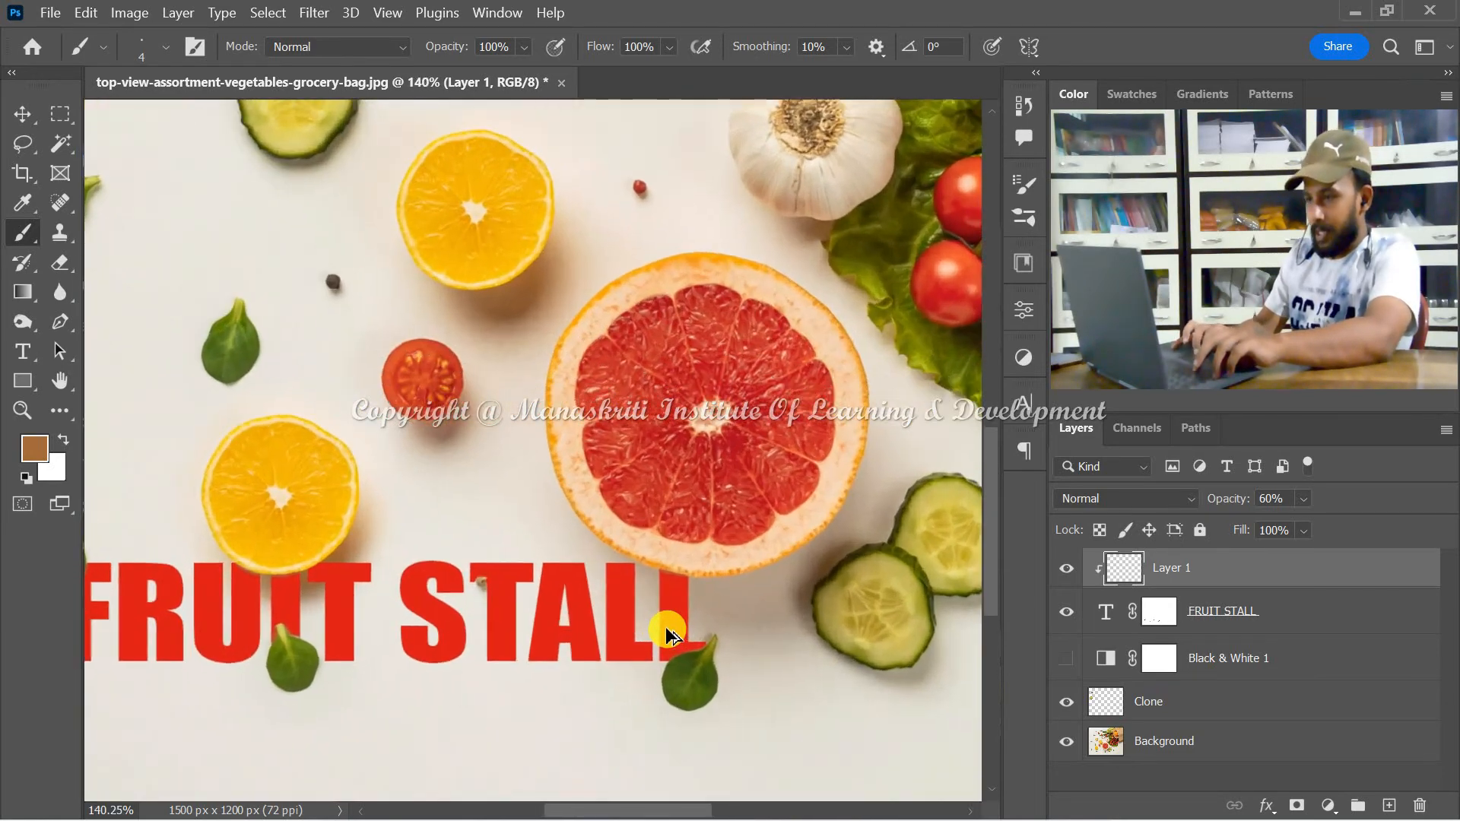
{"action": "scroll", "coordinate": [669, 631], "scroll_direction": "right", "scroll_amount": 1}
{"action": "scroll", "coordinate": [669, 631], "scroll_direction": "left", "scroll_amount": 4}
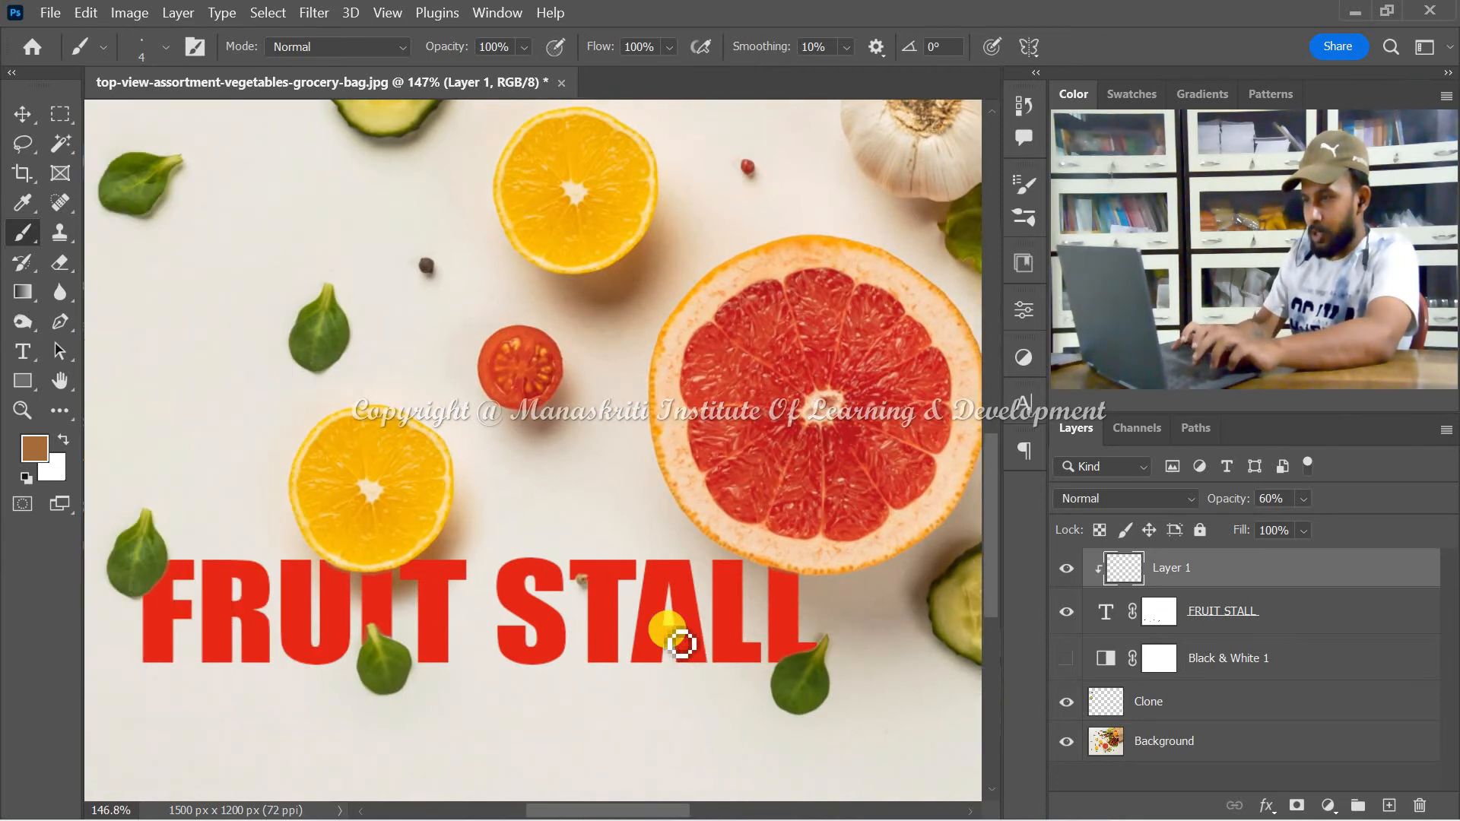
{"action": "left_click", "coordinate": [1063, 568]}
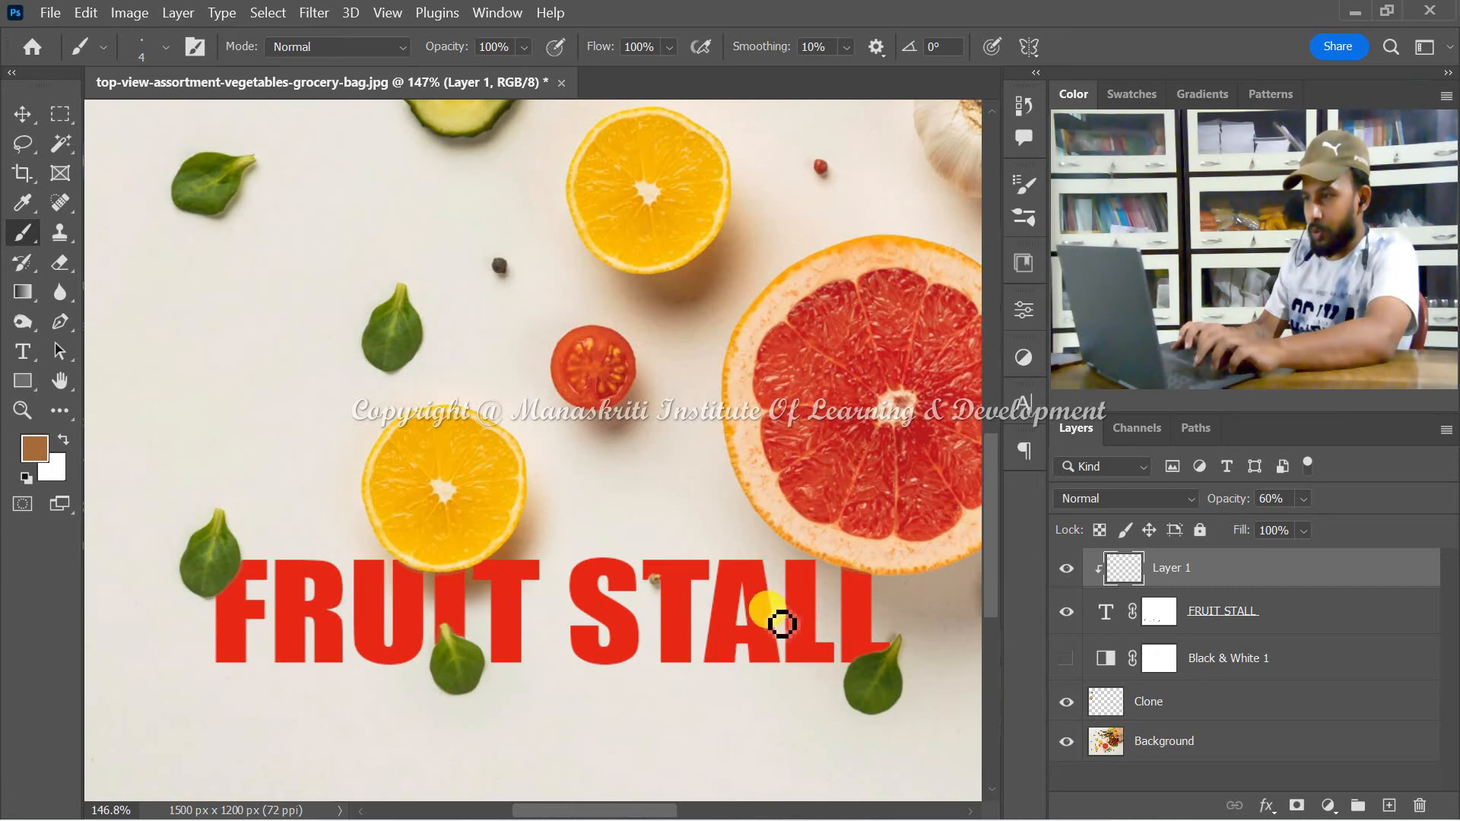
{"action": "scroll", "coordinate": [768, 623], "scroll_direction": "up", "scroll_amount": 2}
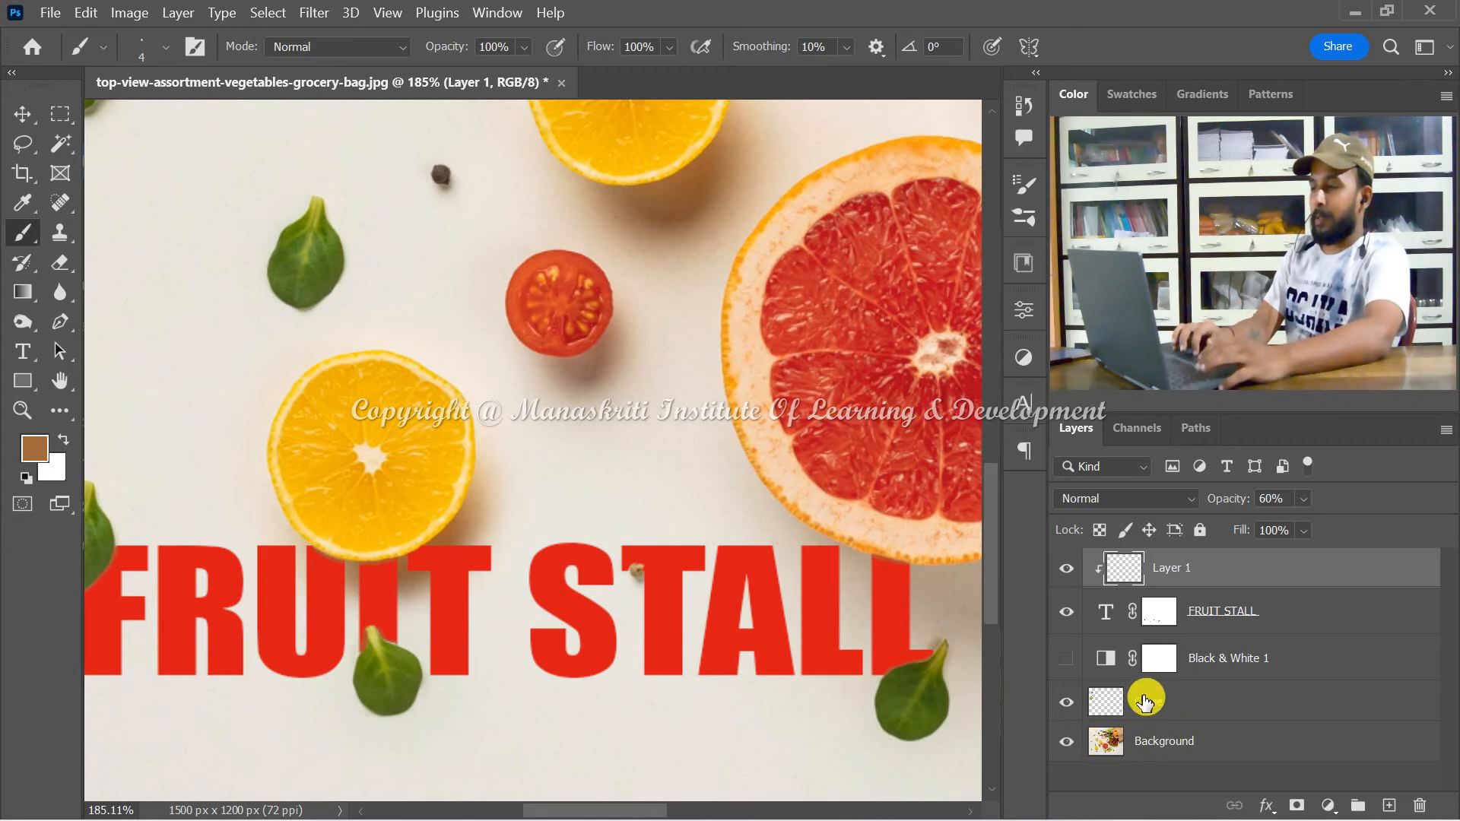
{"action": "left_click", "coordinate": [1065, 703]}
{"action": "scroll", "coordinate": [482, 523], "scroll_direction": "down", "scroll_amount": 5}
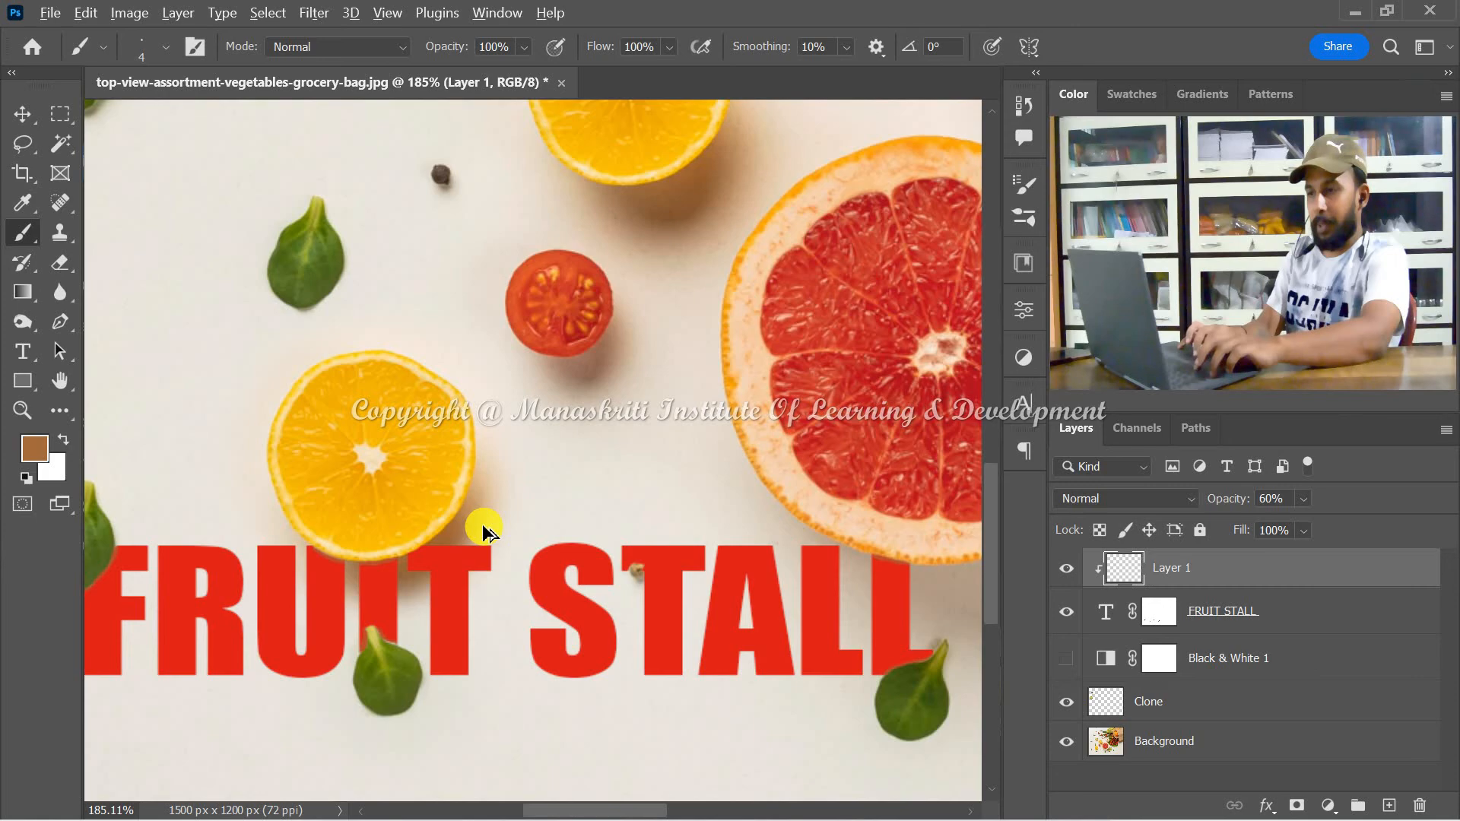
{"action": "scroll", "coordinate": [482, 523], "scroll_direction": "down", "scroll_amount": 2}
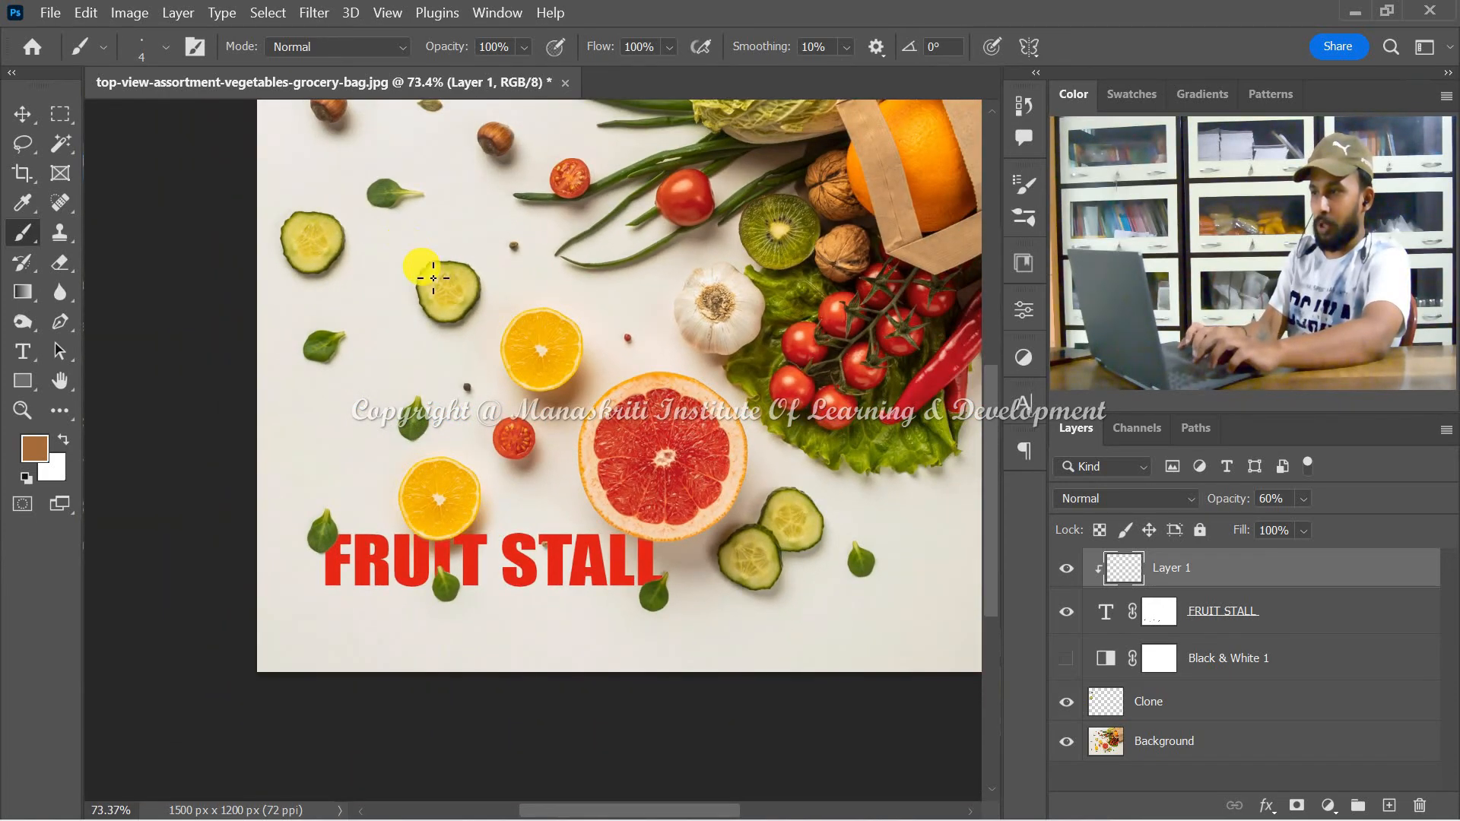
{"action": "scroll", "coordinate": [434, 278], "scroll_direction": "up", "scroll_amount": 2}
{"action": "scroll", "coordinate": [433, 278], "scroll_direction": "left", "scroll_amount": 2}
{"action": "scroll", "coordinate": [433, 278], "scroll_direction": "right", "scroll_amount": 4}
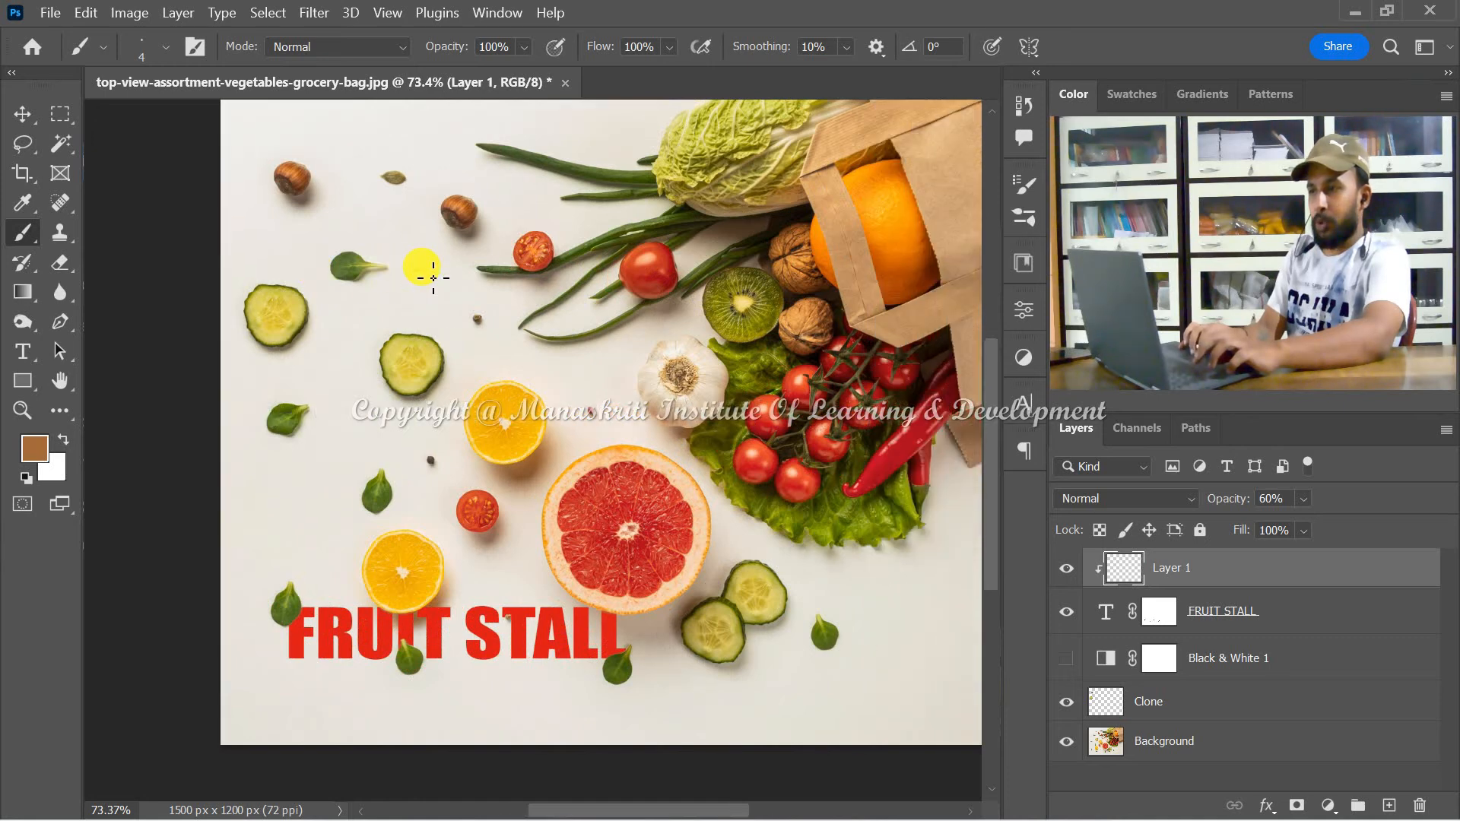
{"action": "scroll", "coordinate": [433, 278], "scroll_direction": "right", "scroll_amount": 1}
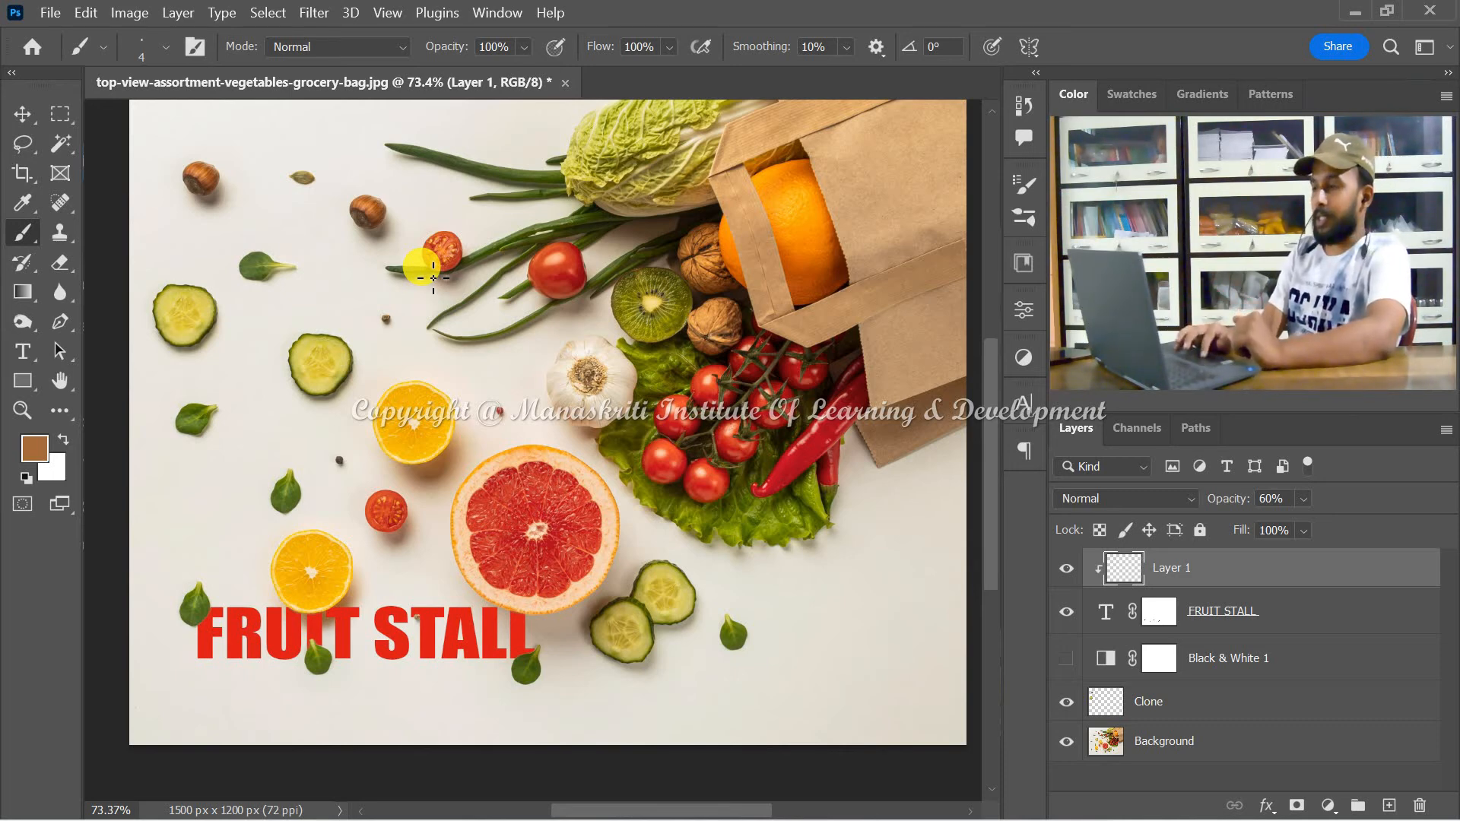
Toggle the visibility of the Black & White 1 adjustment, the FRUIT STALL text and Layer 1 to compare what each contributes
{"action": "left_click", "coordinate": [1062, 660]}
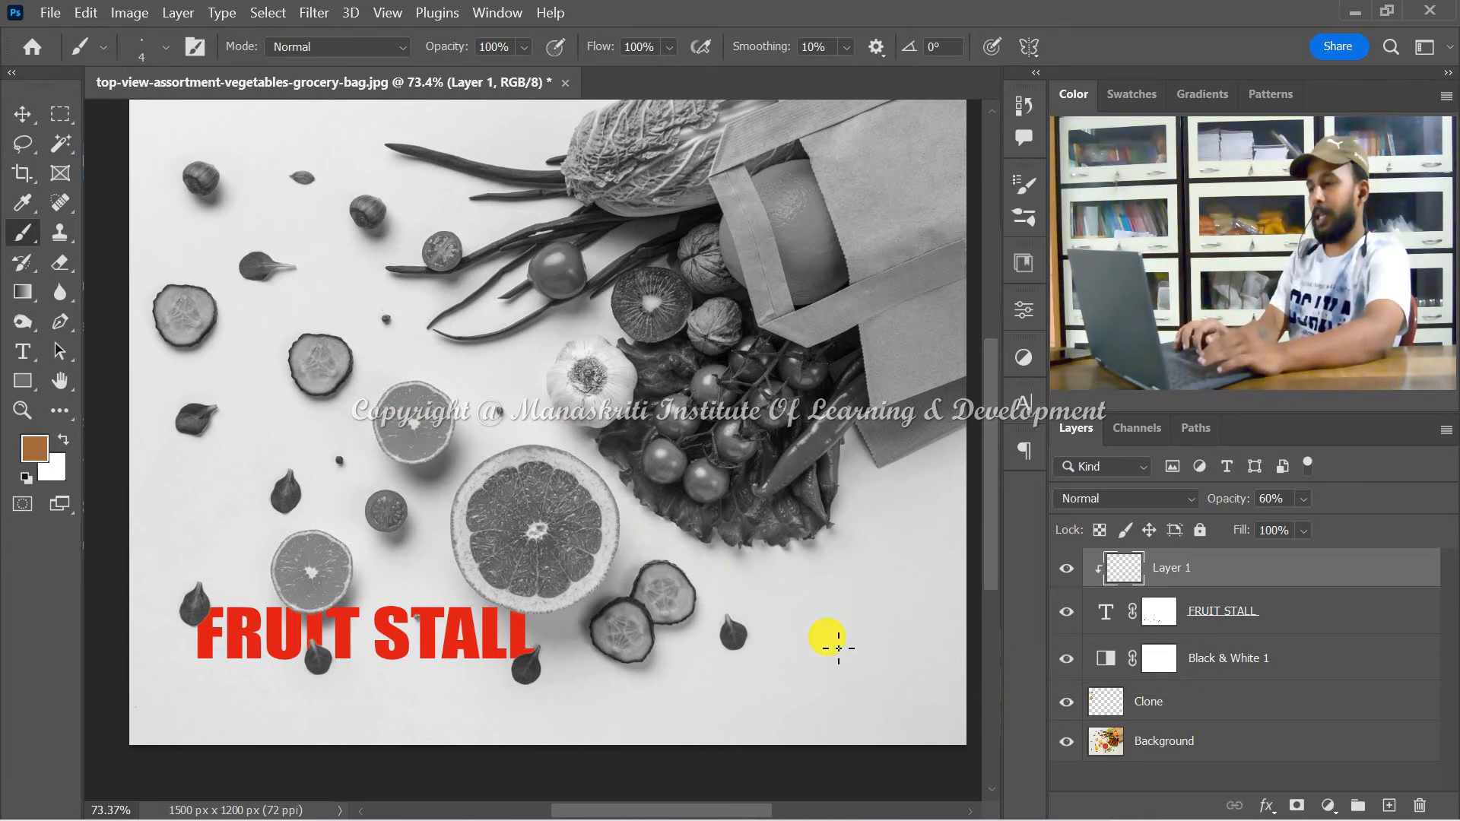
{"action": "left_click", "coordinate": [1064, 658]}
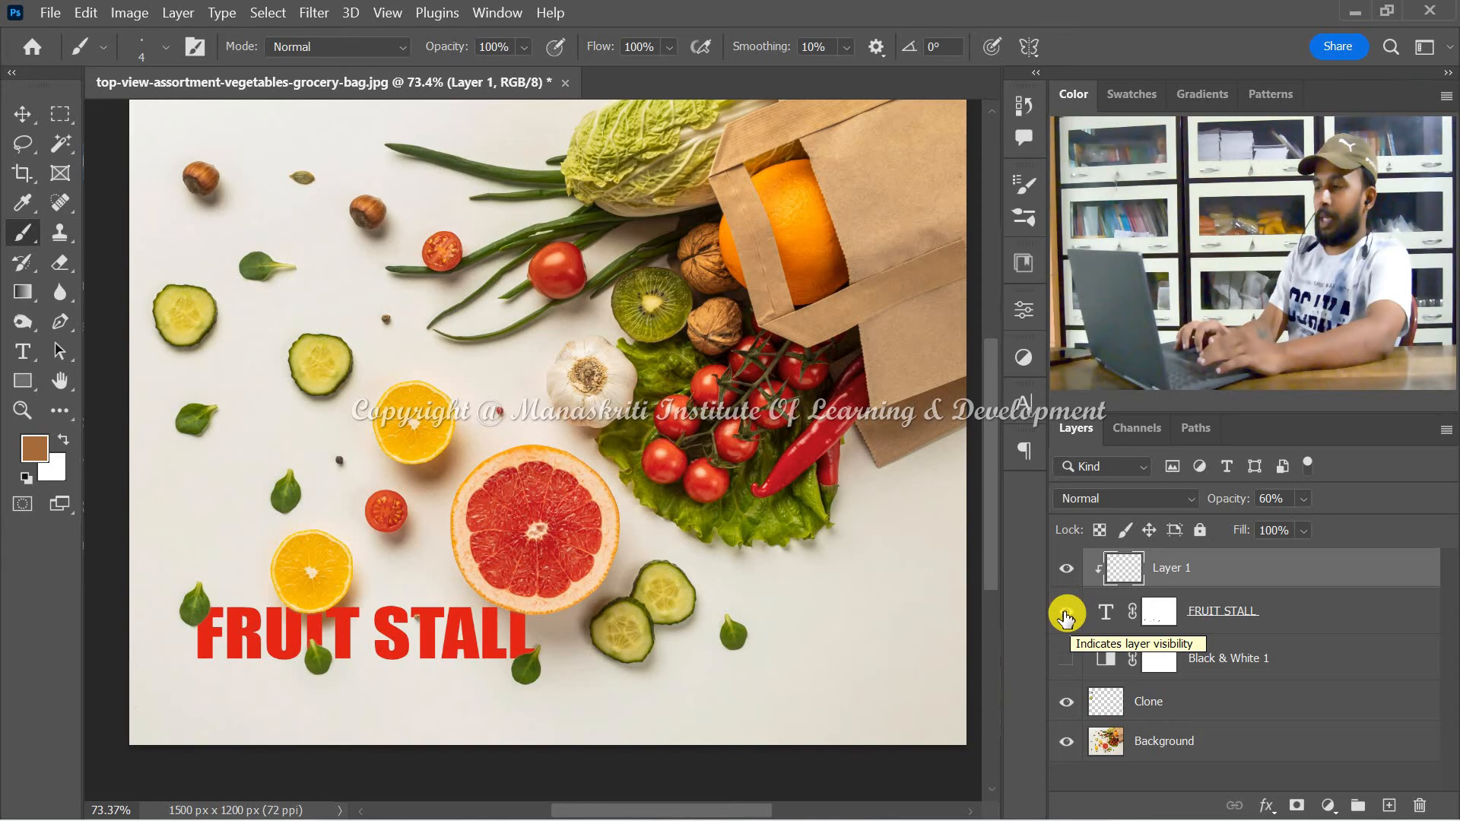
{"action": "left_click", "coordinate": [1066, 616]}
{"action": "left_click", "coordinate": [1066, 616]}
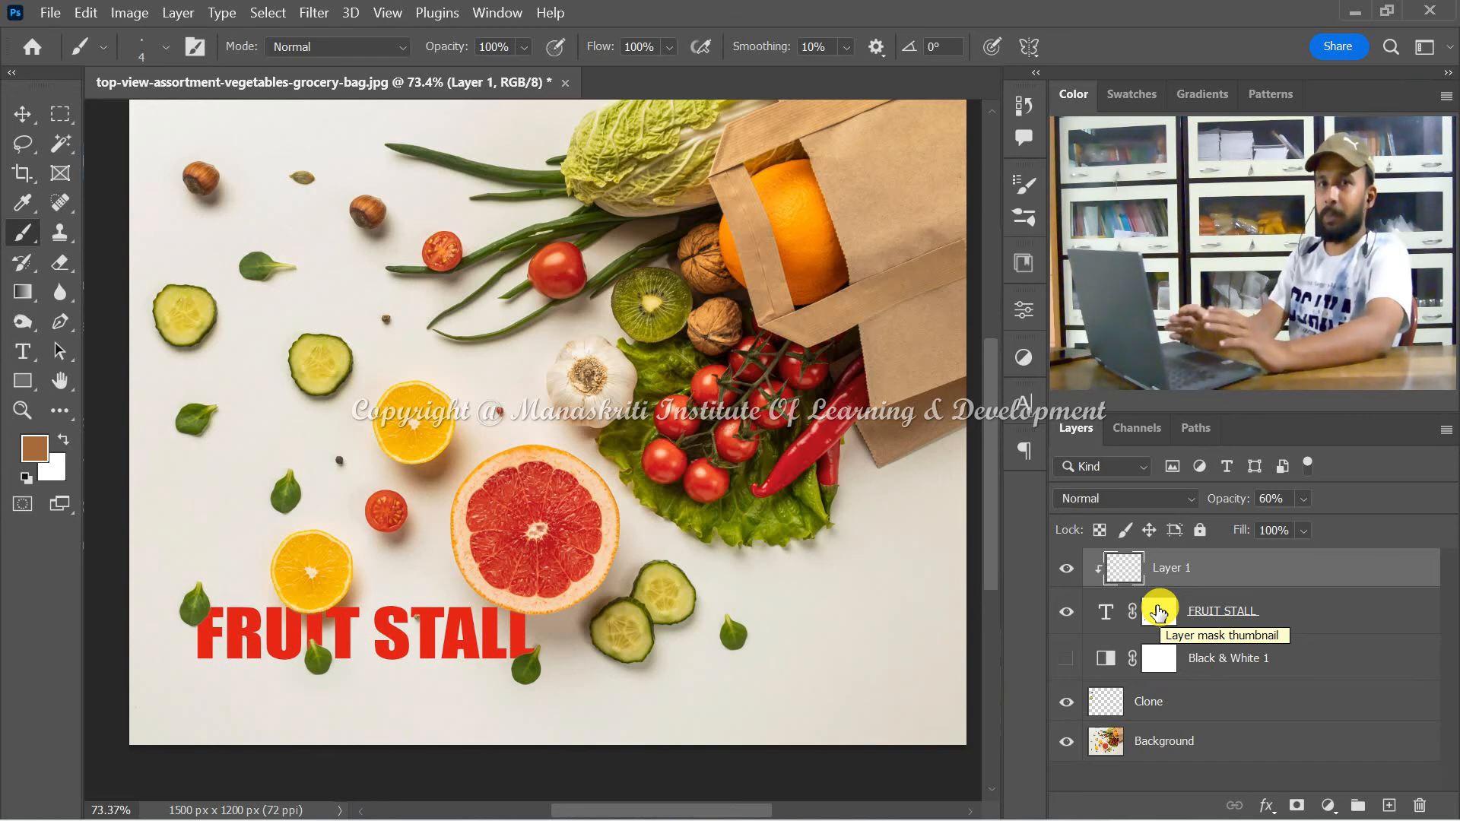
{"action": "left_click", "coordinate": [1065, 570]}
{"action": "left_click", "coordinate": [1065, 569]}
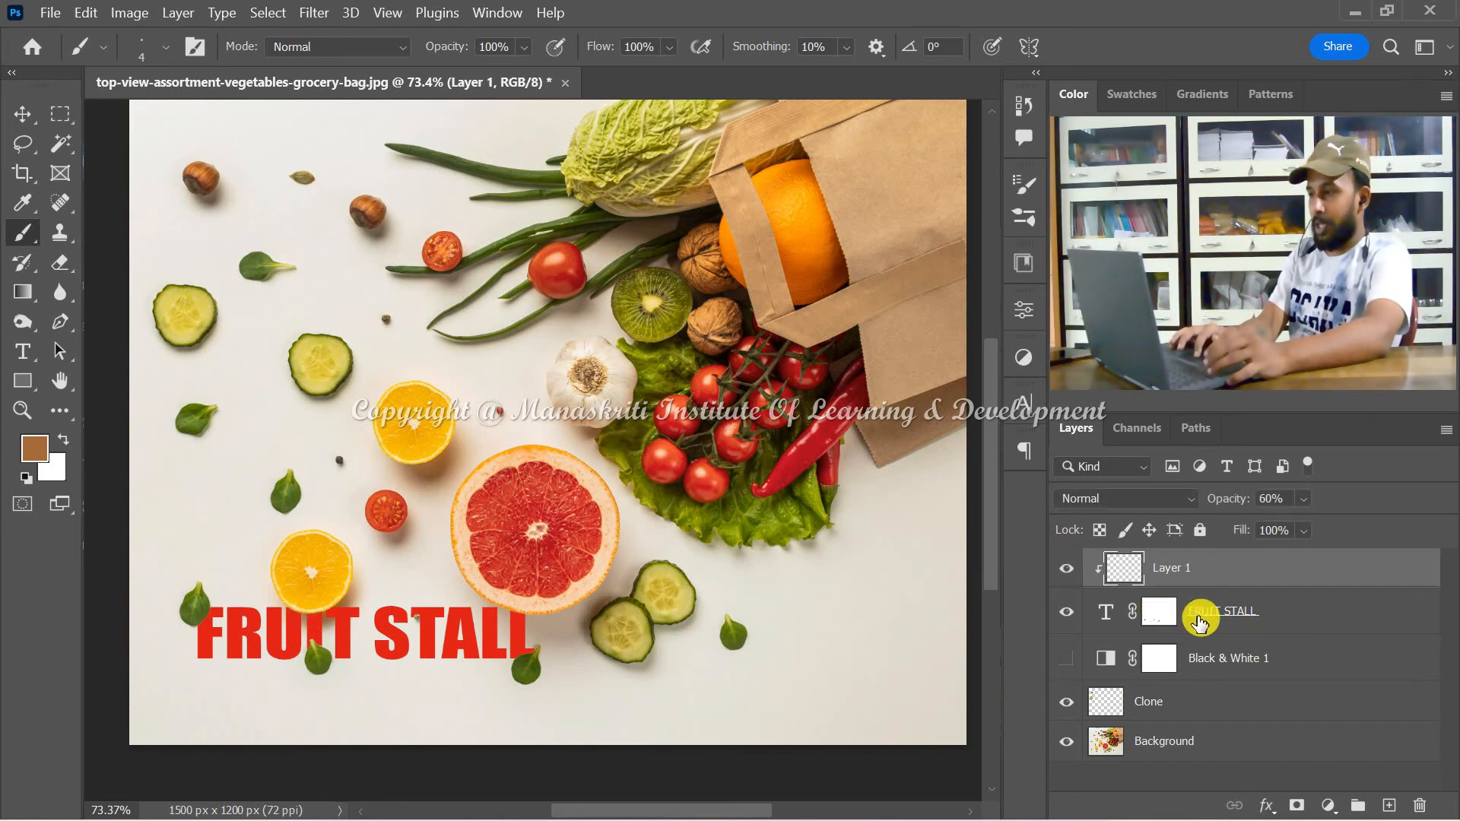
Group Layer 1 with the FRUIT STALL text layer and rename the group Text
{"action": "left_click", "coordinate": [1297, 612], "text": "shift"}
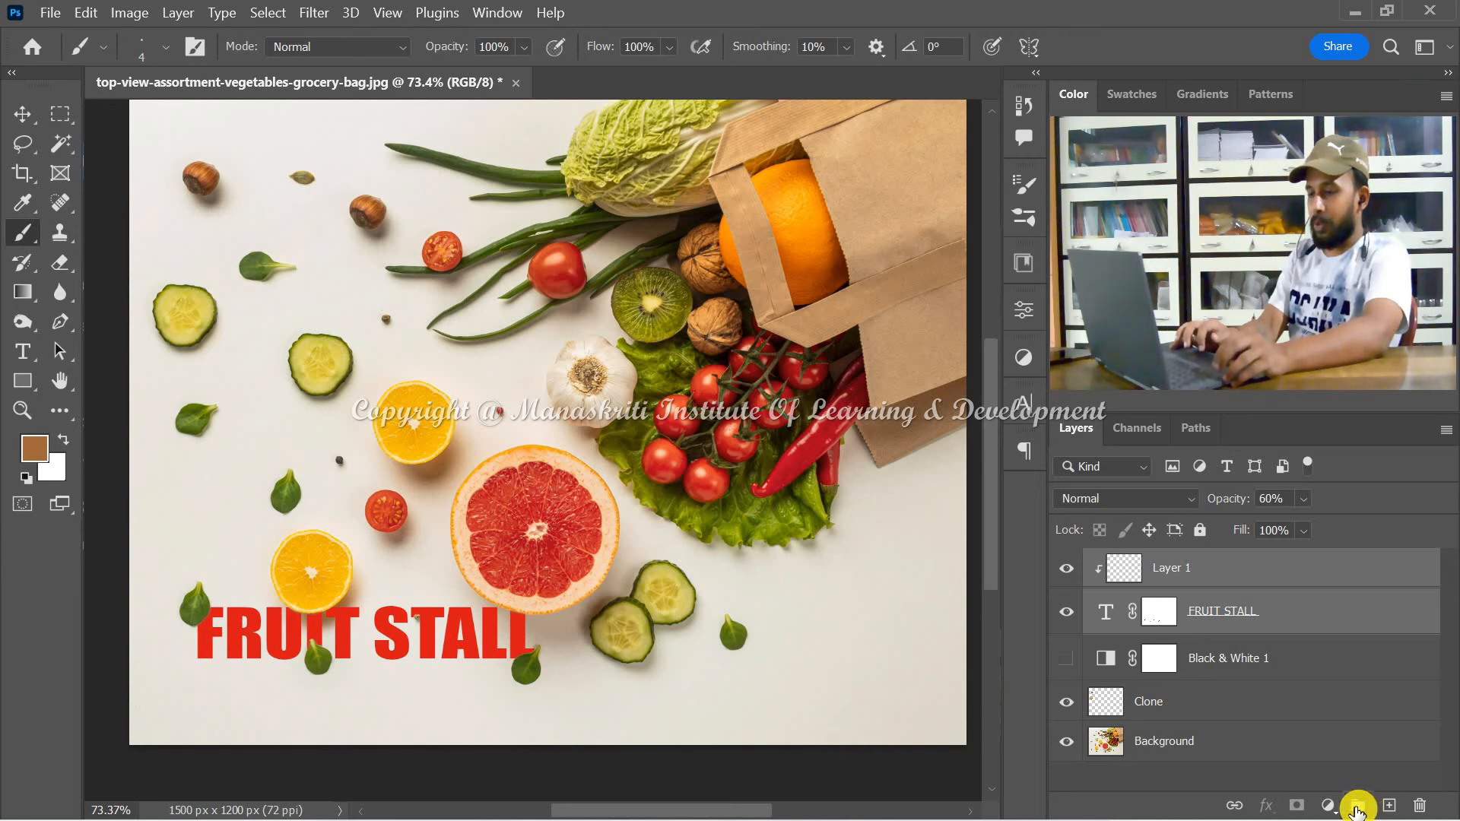
{"action": "key", "text": "ctrl+g"}
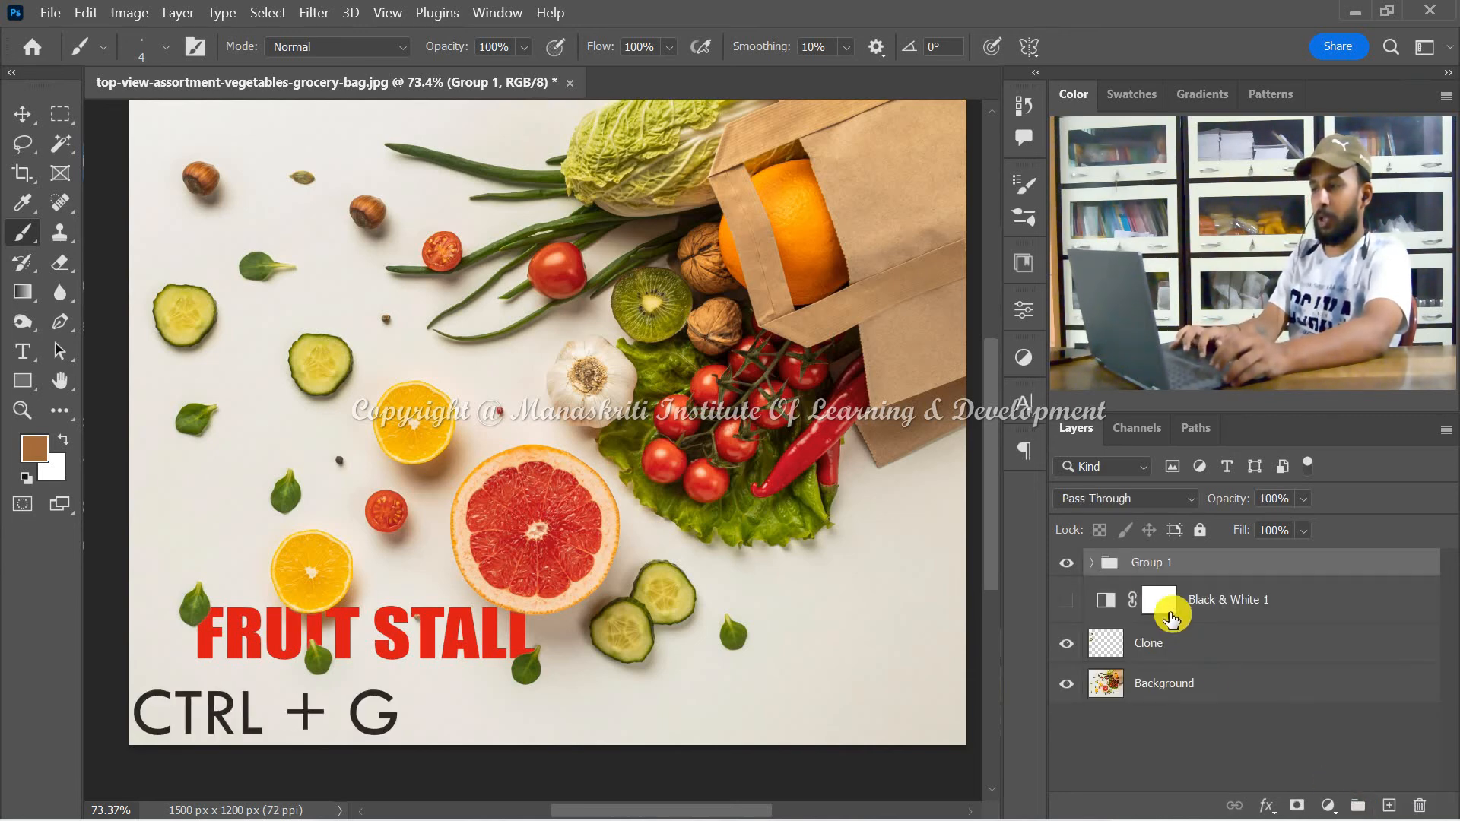
{"action": "double_click", "coordinate": [1150, 563]}
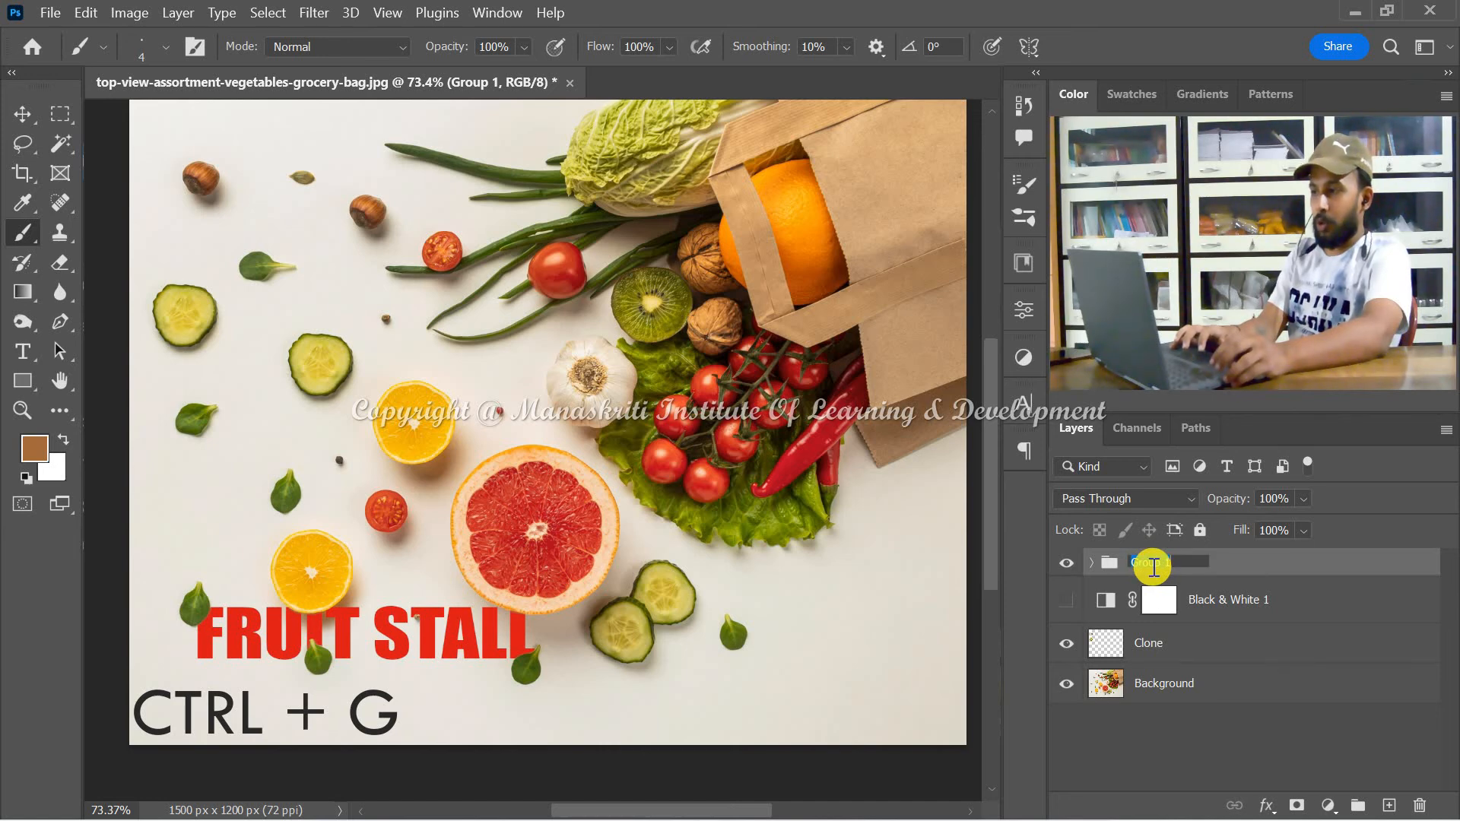
{"action": "type", "text": "T"}
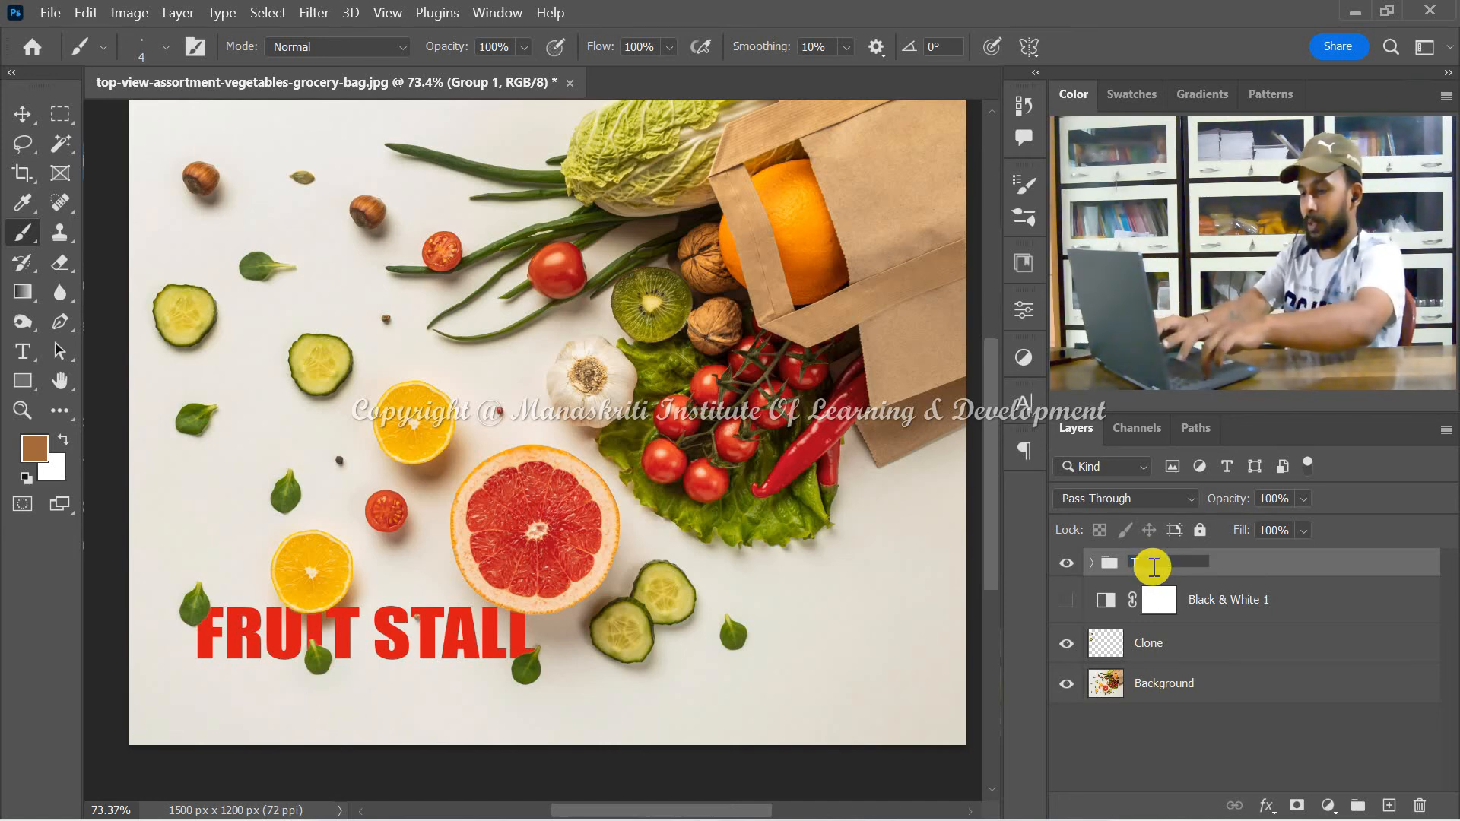
{"action": "type", "text": "ext"}
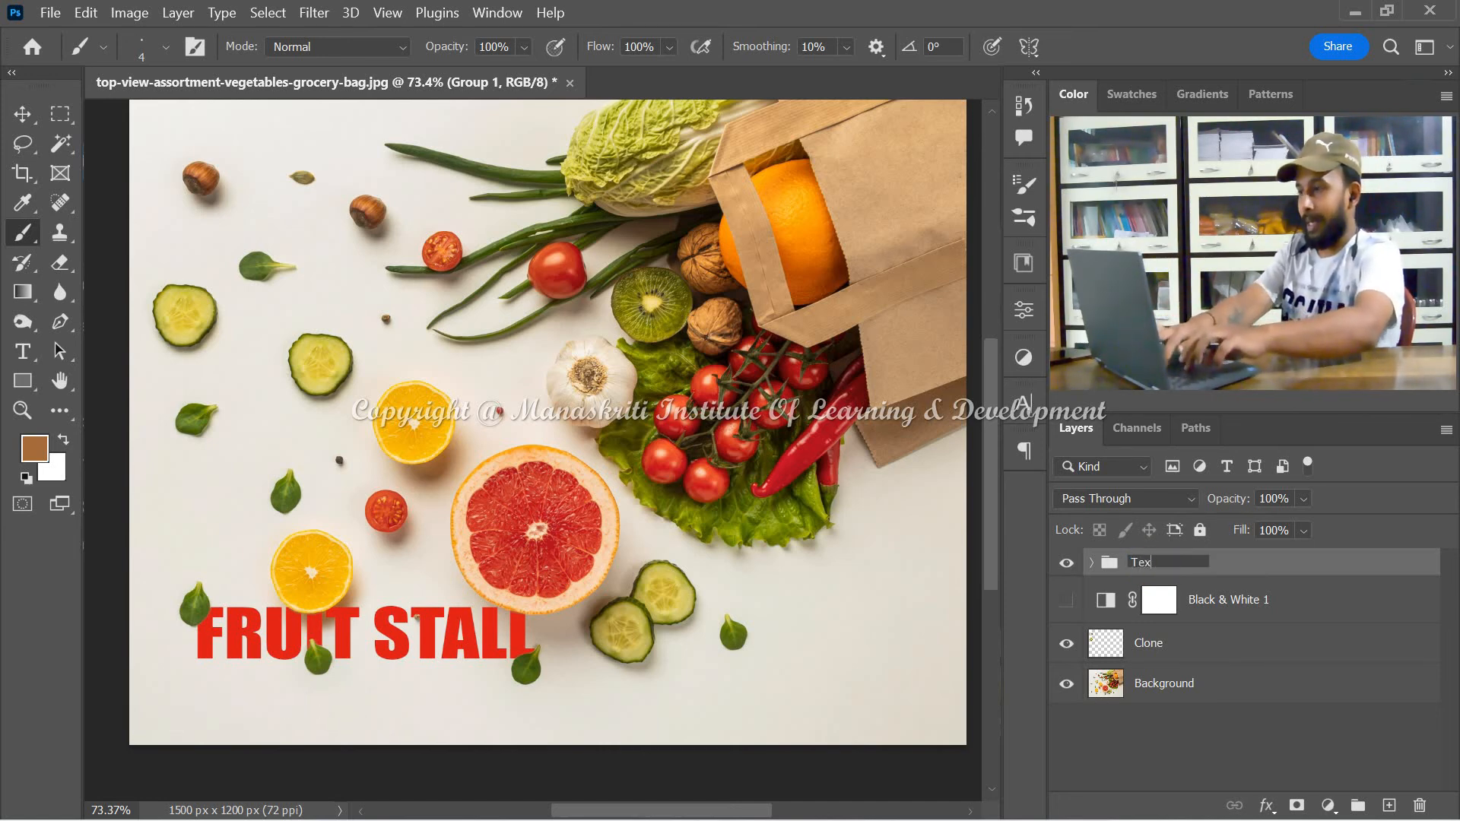
{"action": "left_click", "coordinate": [1267, 740]}
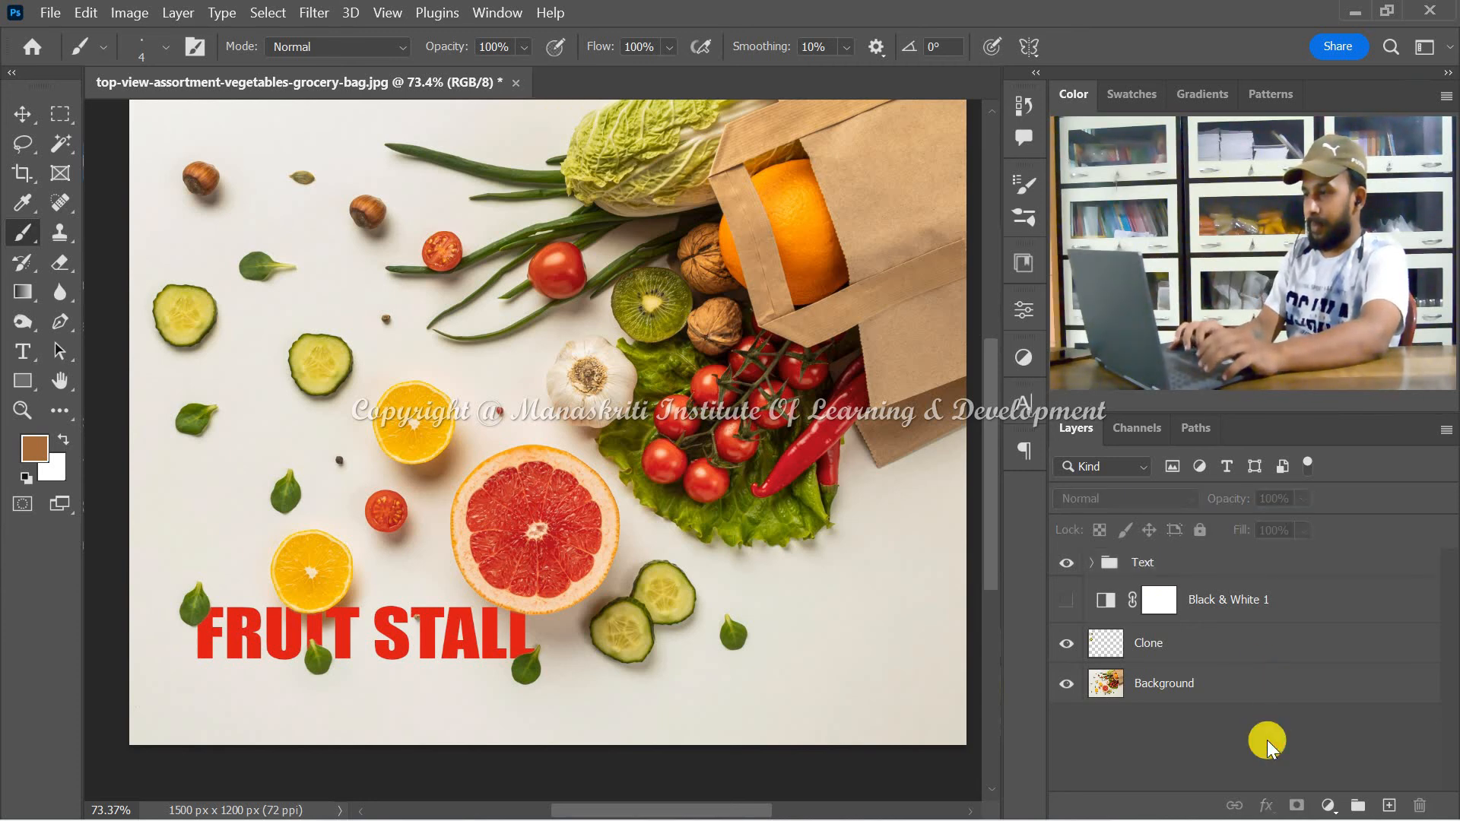
Give the Text group a red colour label and briefly toggle the Black & White 1 adjustment's visibility
{"action": "right_click", "coordinate": [1065, 564]}
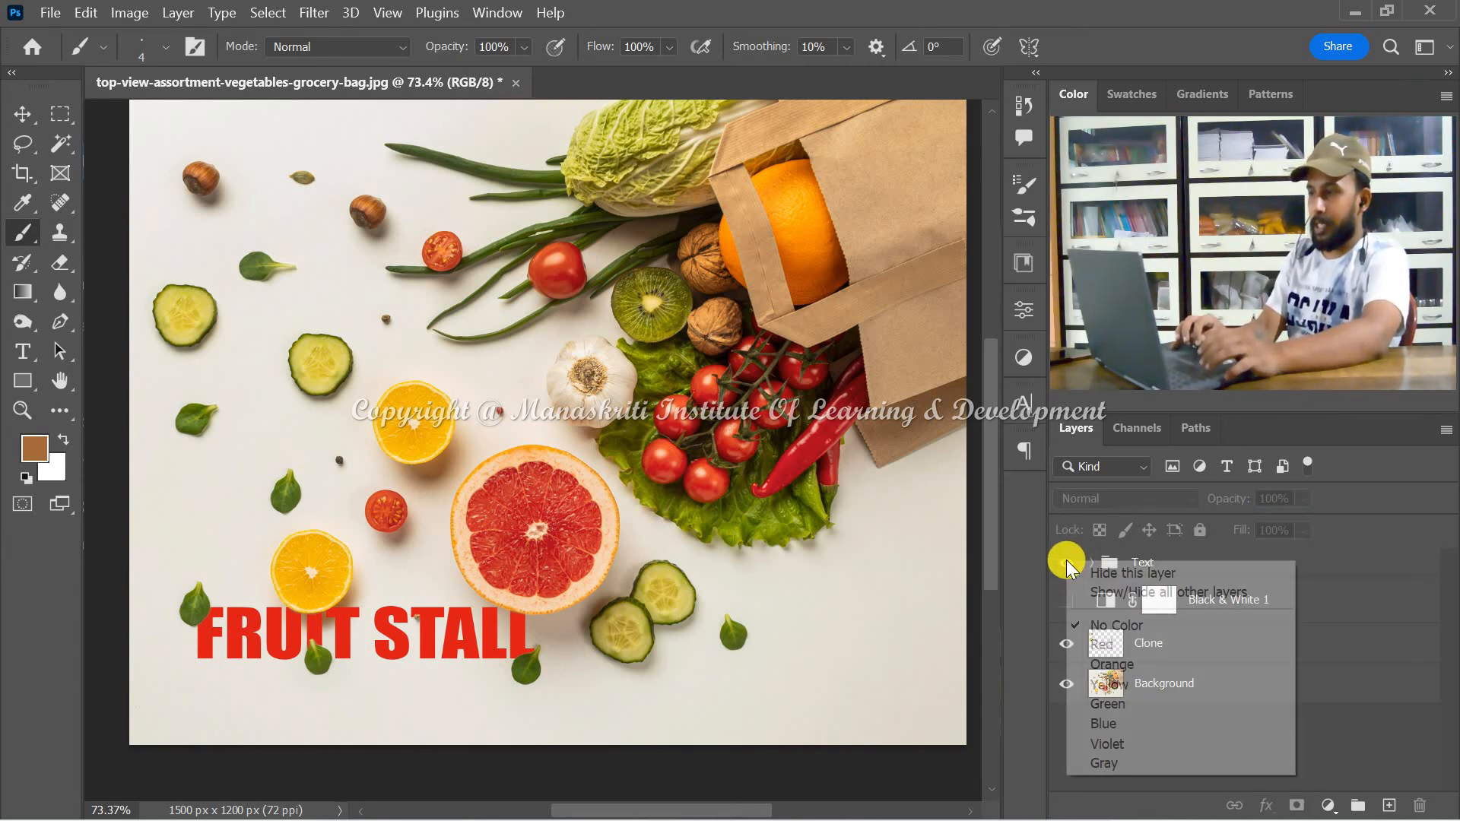
{"action": "left_click", "coordinate": [1112, 645]}
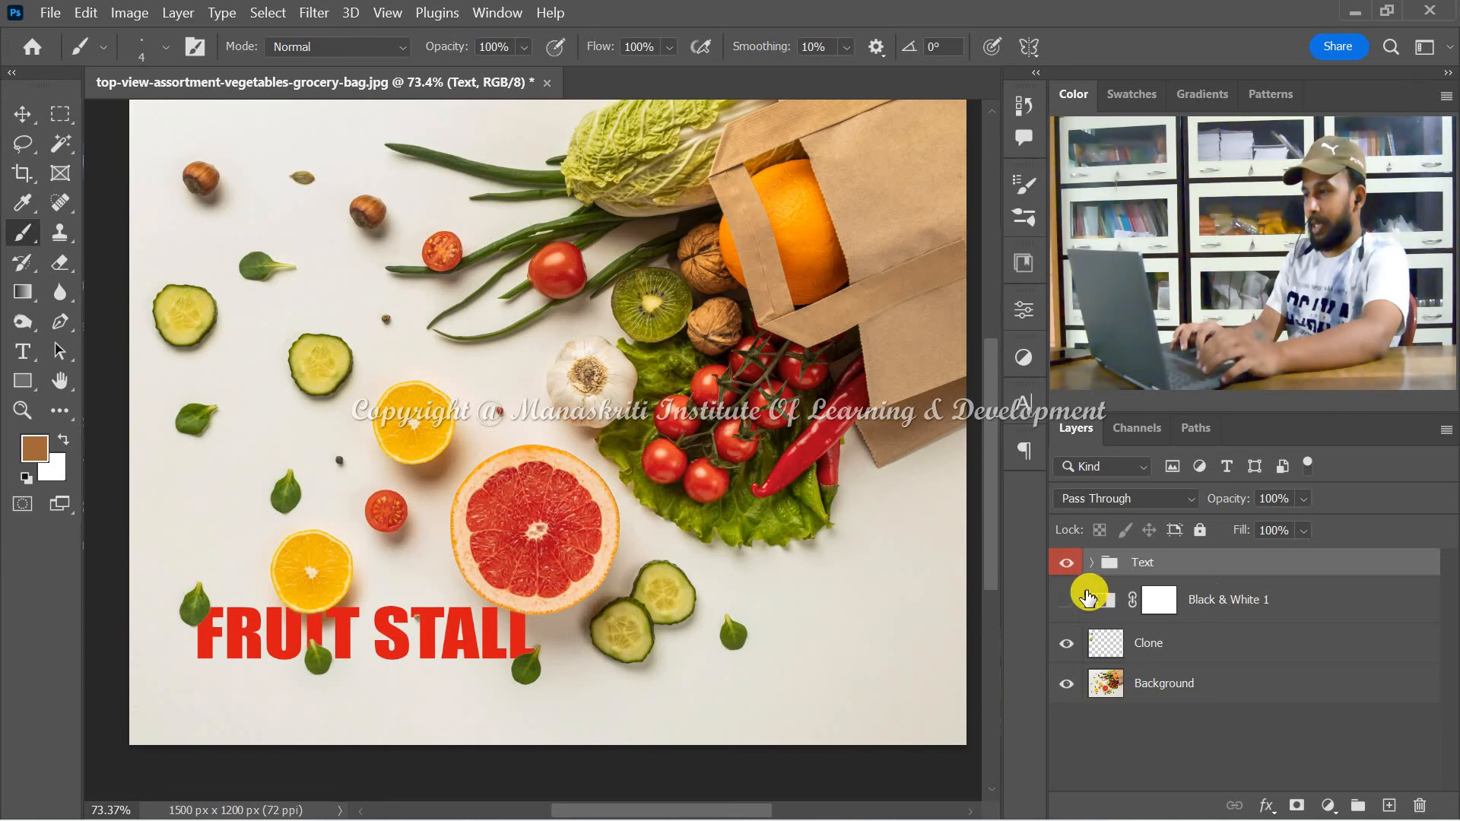
{"action": "left_click", "coordinate": [1064, 601]}
{"action": "left_click", "coordinate": [1064, 601]}
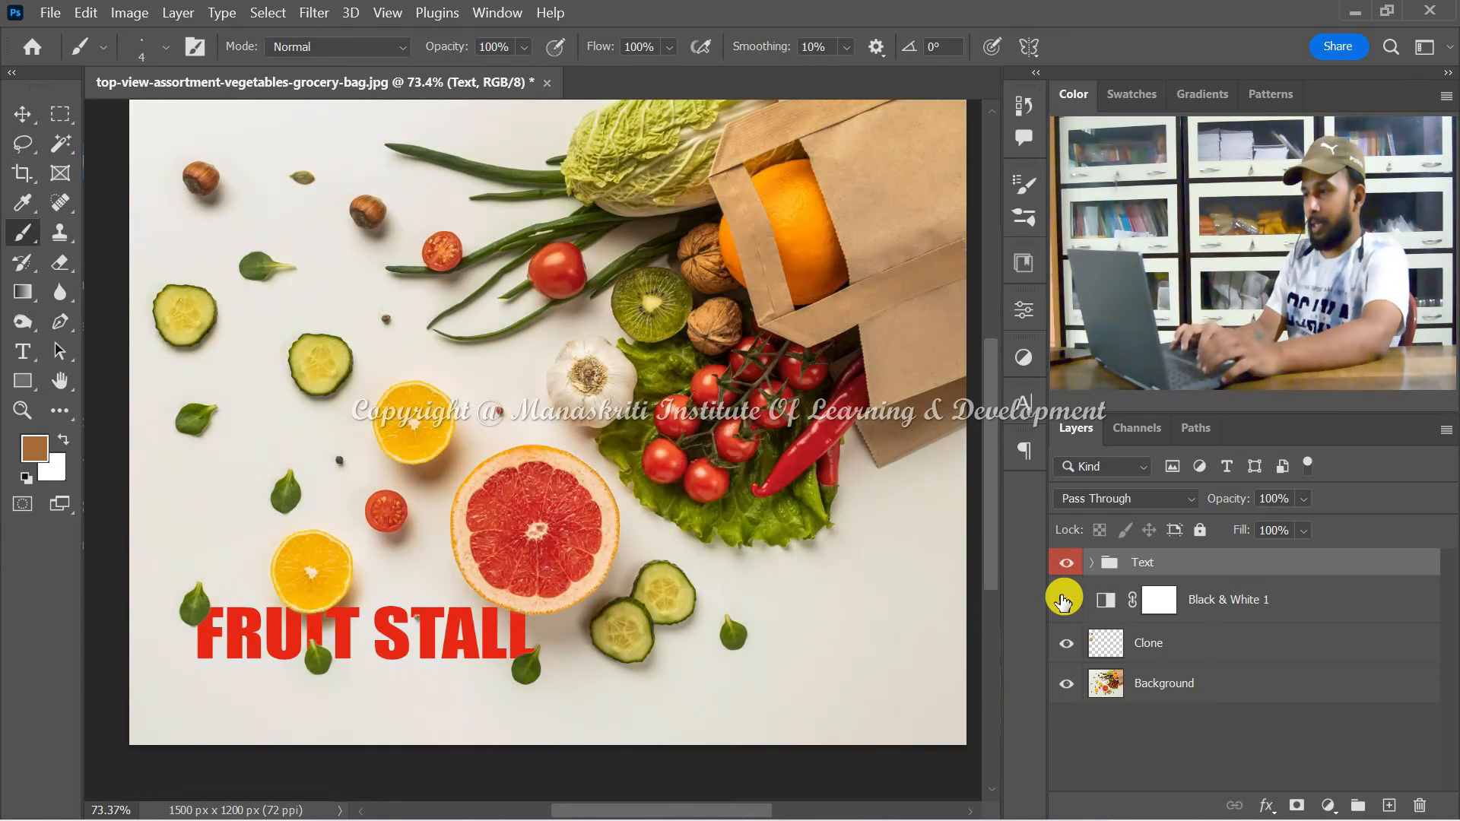
Create a new group holding the Black & White 1 adjustment, collapse it and give it a yellow colour label
{"action": "left_click", "coordinate": [1222, 609]}
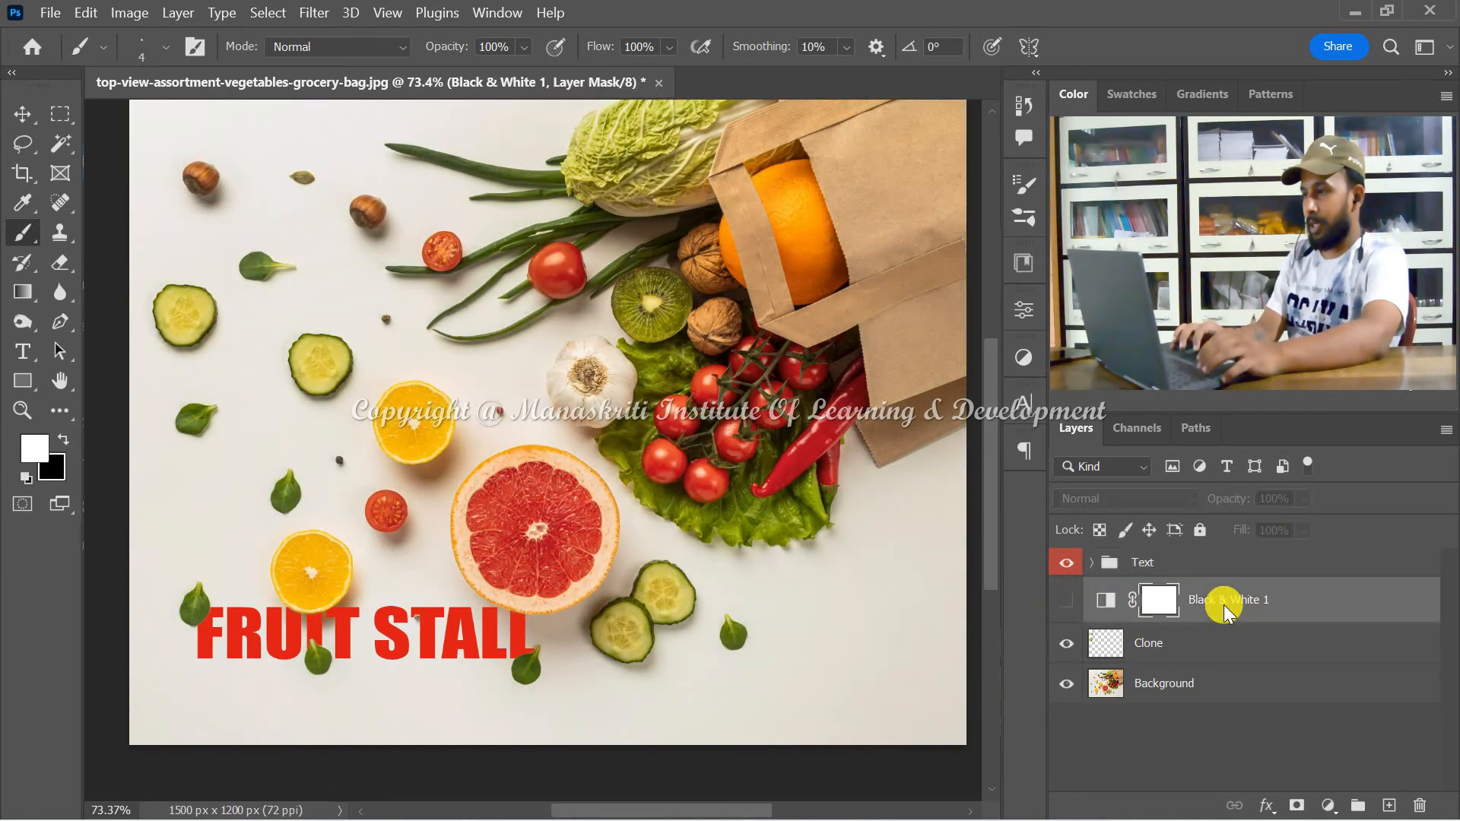
{"action": "left_click", "coordinate": [1356, 806]}
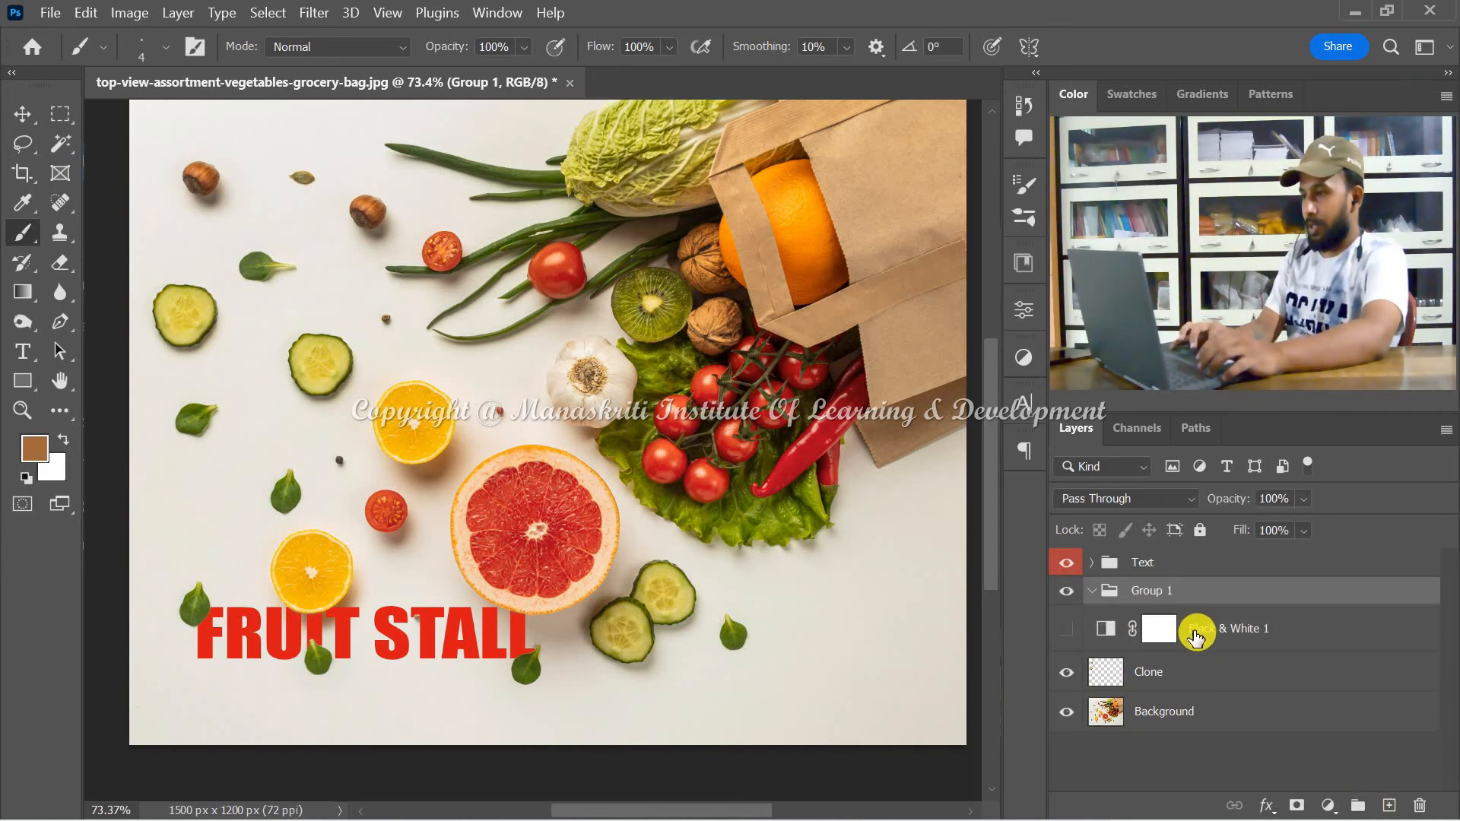
{"action": "left_click_drag", "start_coordinate": [1194, 628], "coordinate": [1140, 597]}
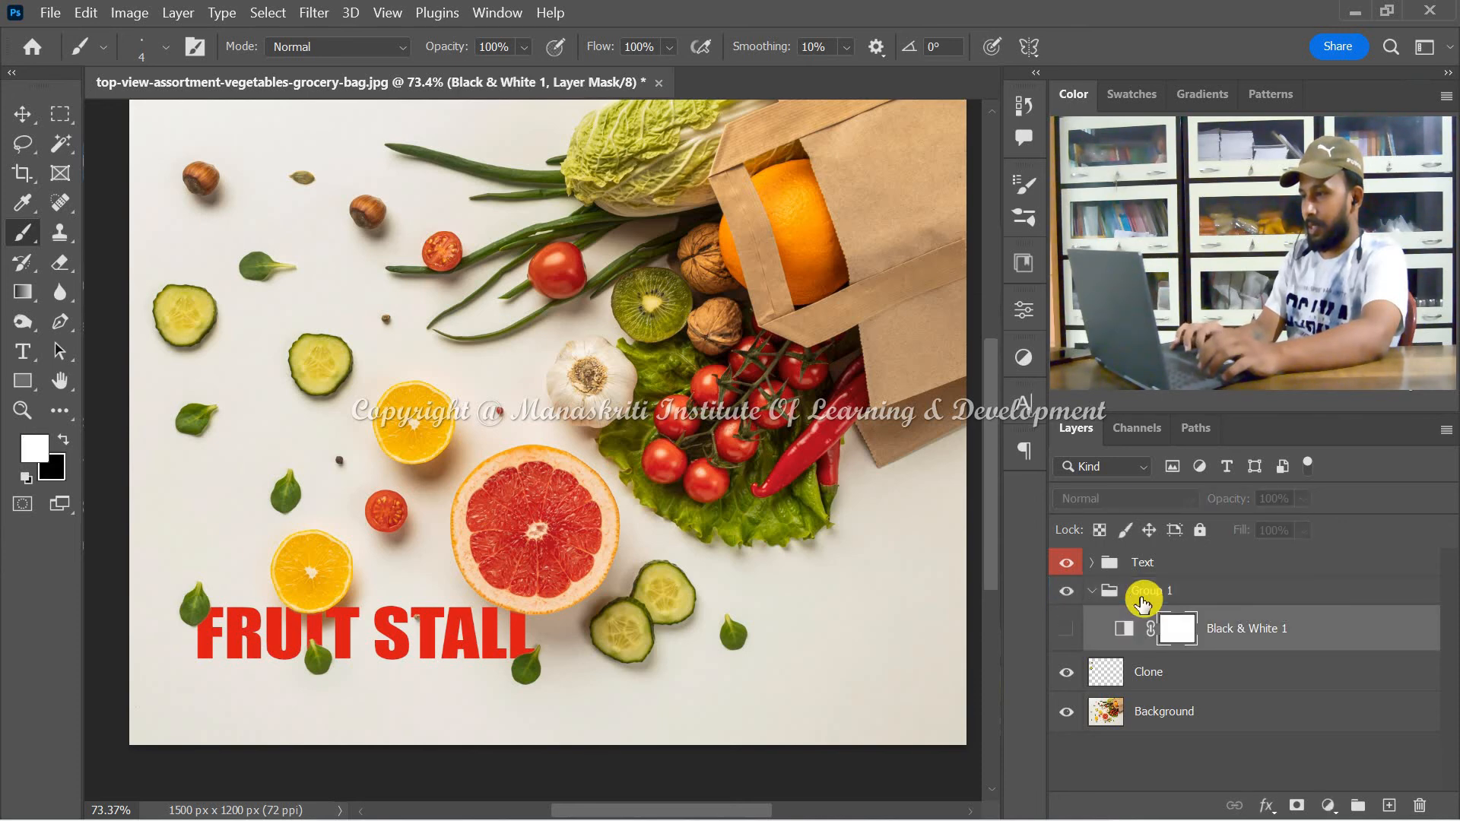
{"action": "left_click", "coordinate": [1090, 592]}
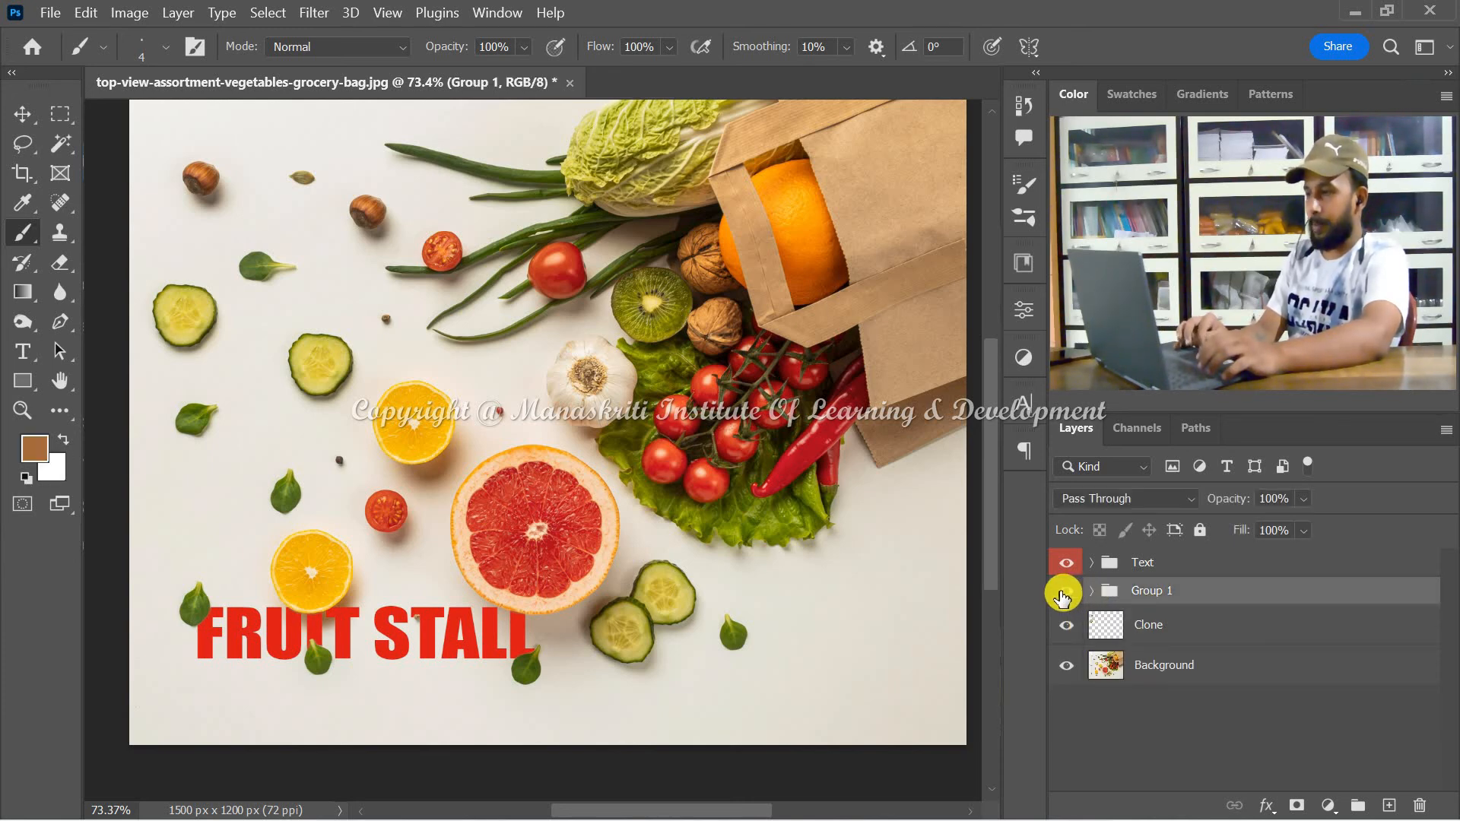
{"action": "right_click", "coordinate": [1063, 593]}
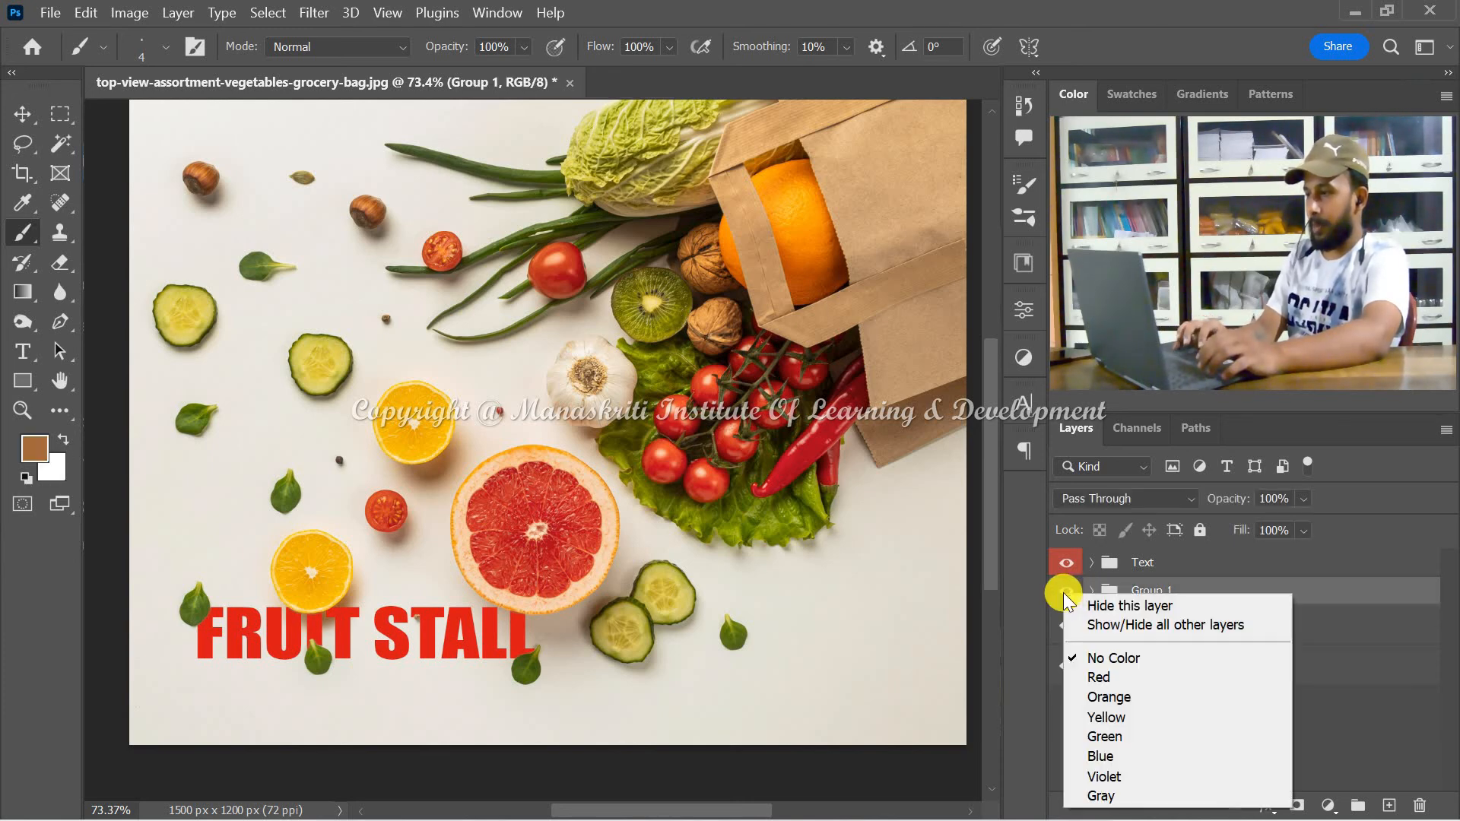
{"action": "left_click", "coordinate": [1097, 715]}
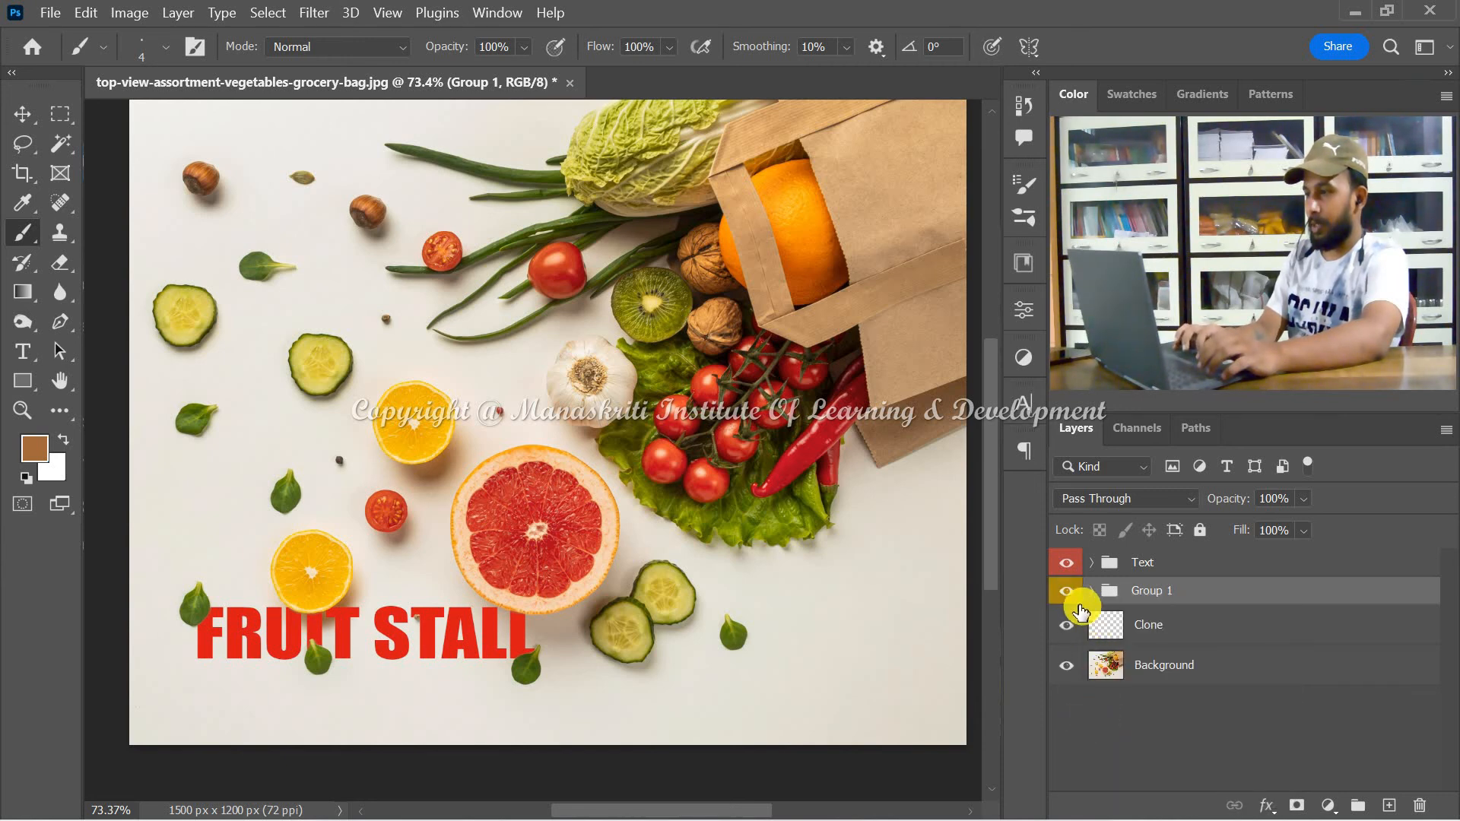
Create a new group holding the Clone layer, collapse it and give it a blue colour label
{"action": "left_click", "coordinate": [1067, 628]}
{"action": "left_click", "coordinate": [1141, 630]}
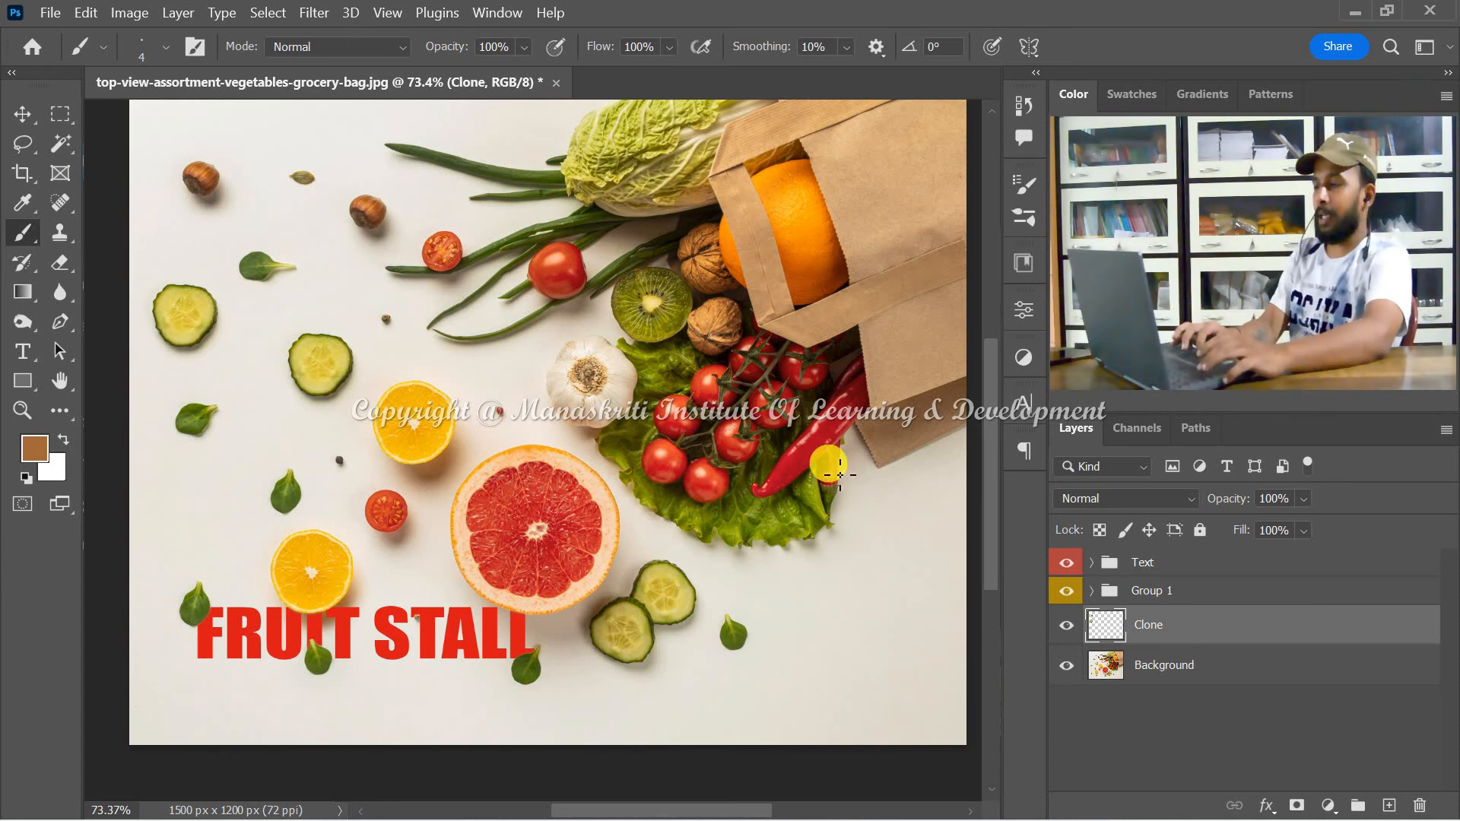
{"action": "left_click", "coordinate": [1359, 805]}
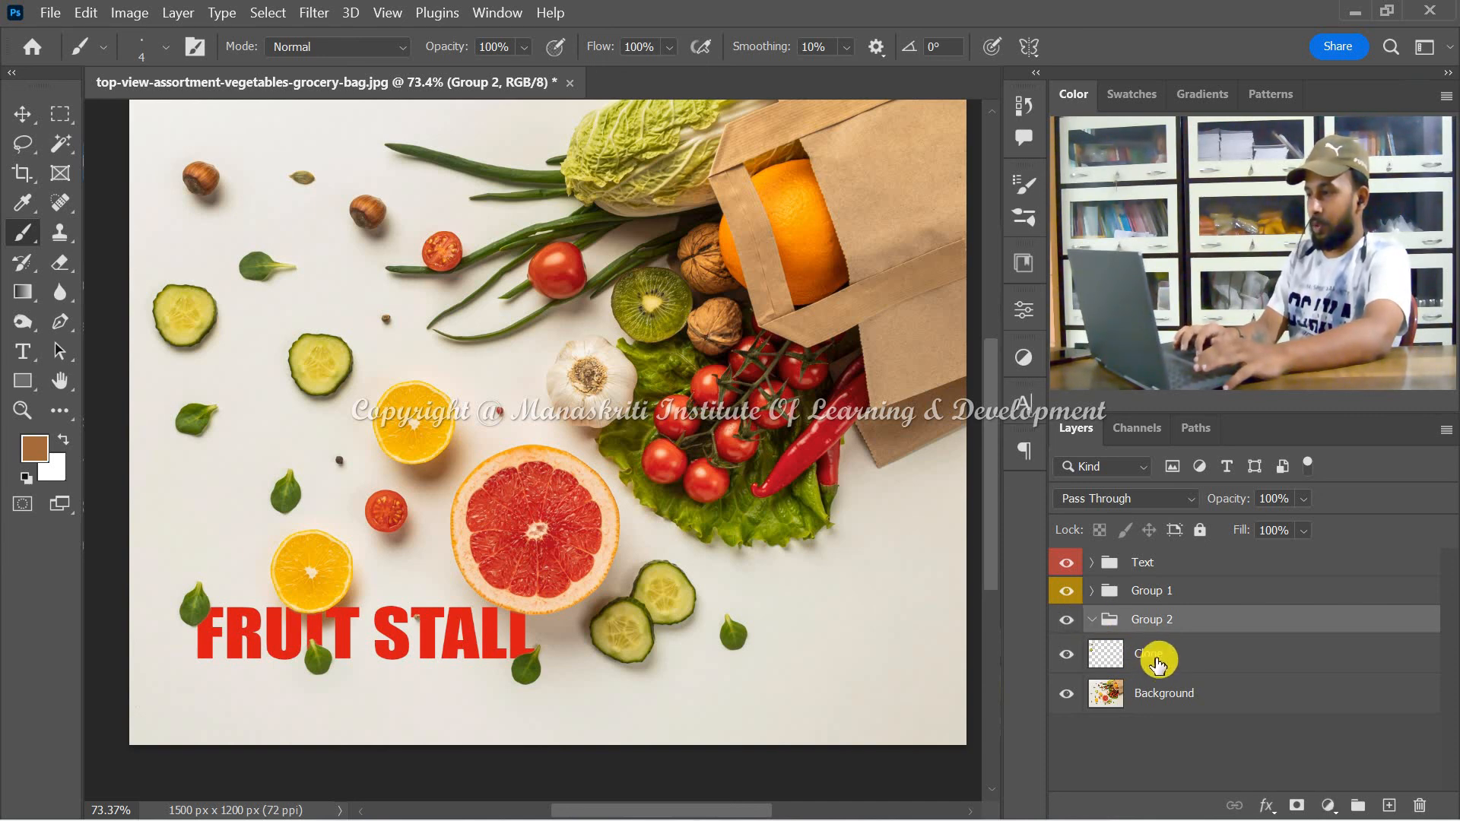
{"action": "mouse_move", "coordinate": [1157, 630]}
{"action": "left_mouse_down"}
{"action": "mouse_move", "coordinate": [1156, 606]}
{"action": "mouse_move", "coordinate": [1163, 616]}
{"action": "left_mouse_up"}
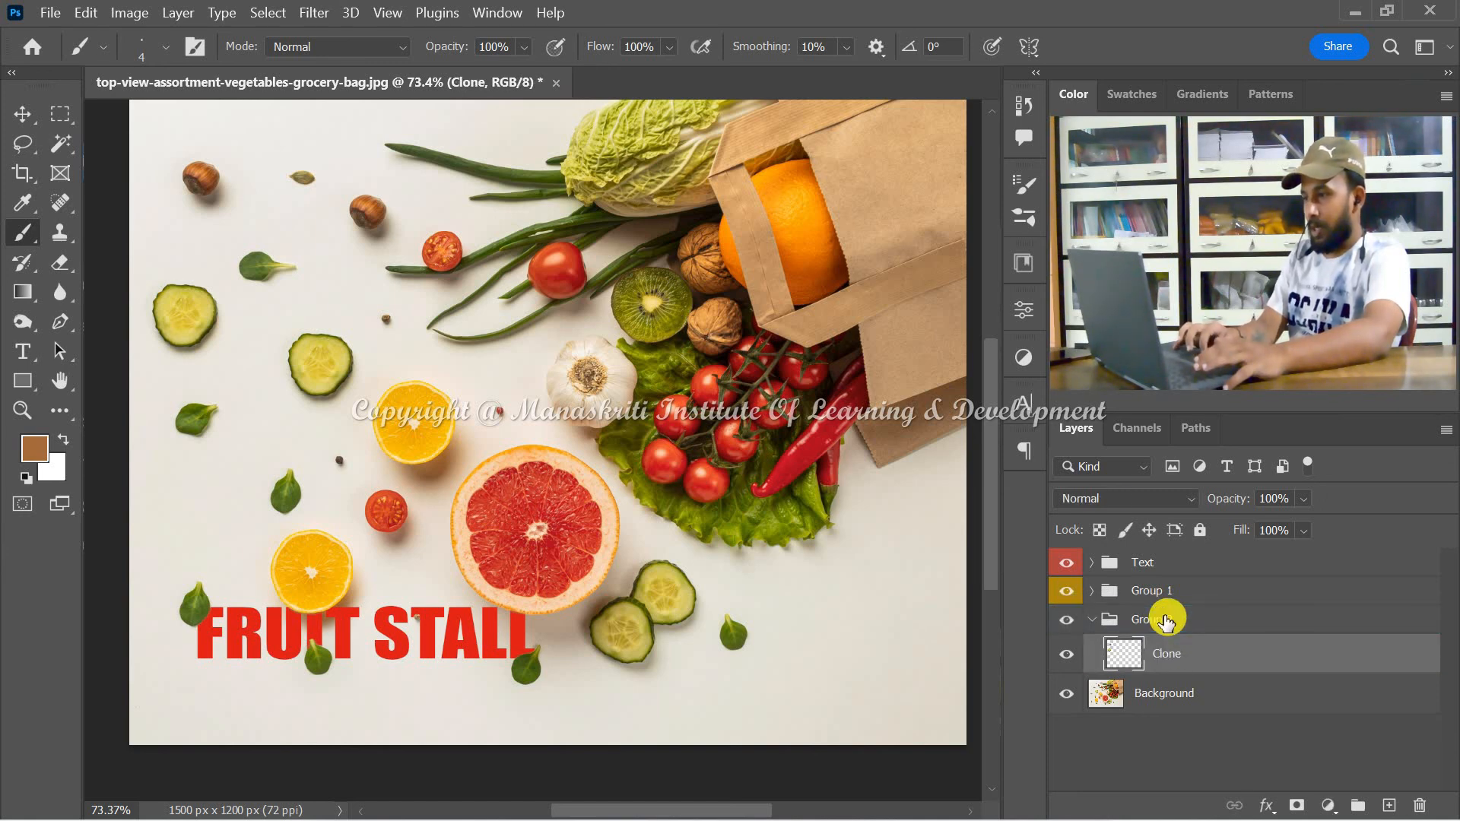
{"action": "left_click", "coordinate": [1089, 619]}
{"action": "right_click", "coordinate": [1059, 622]}
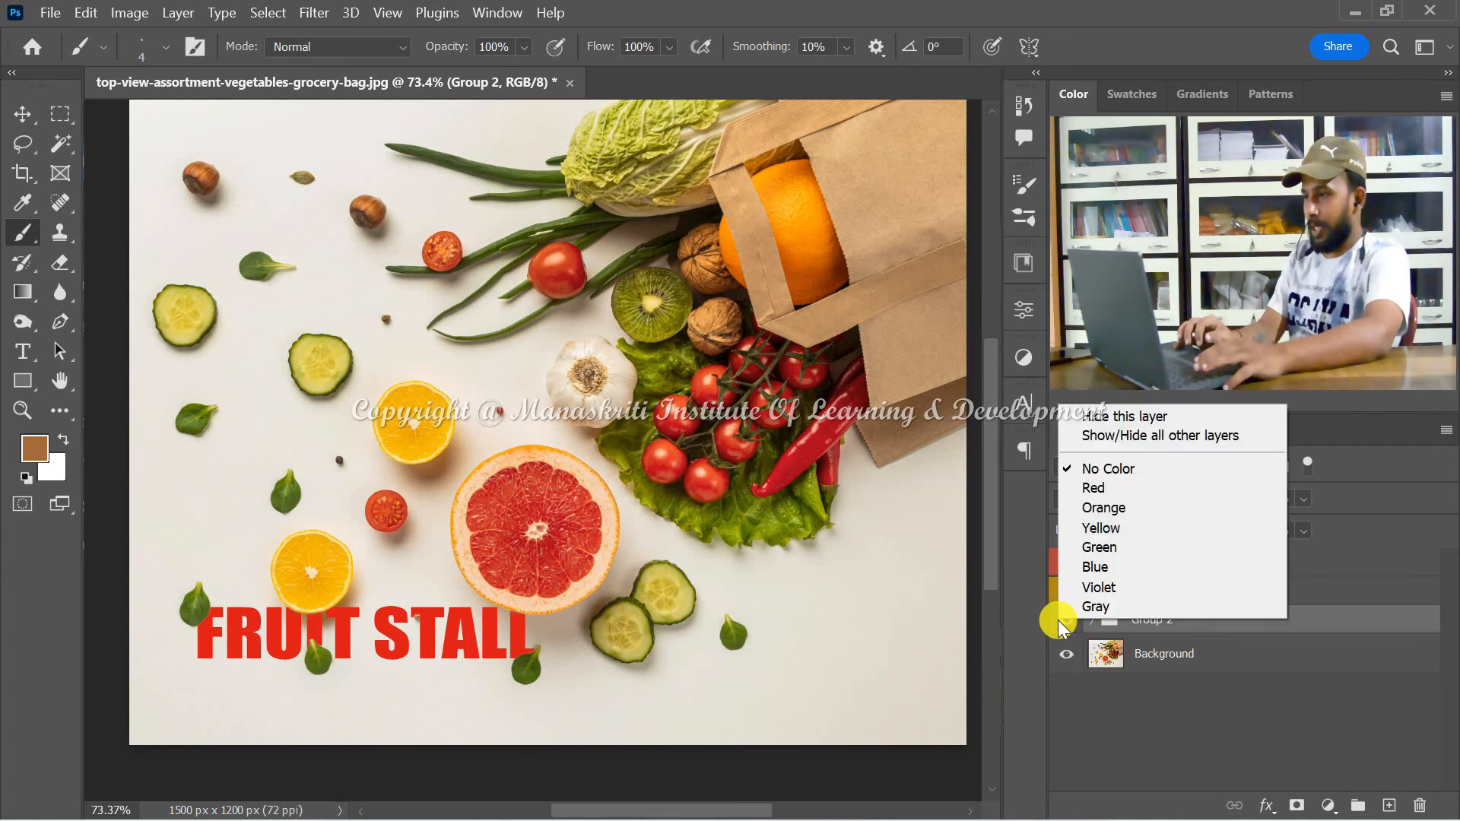
{"action": "left_click", "coordinate": [1093, 565]}
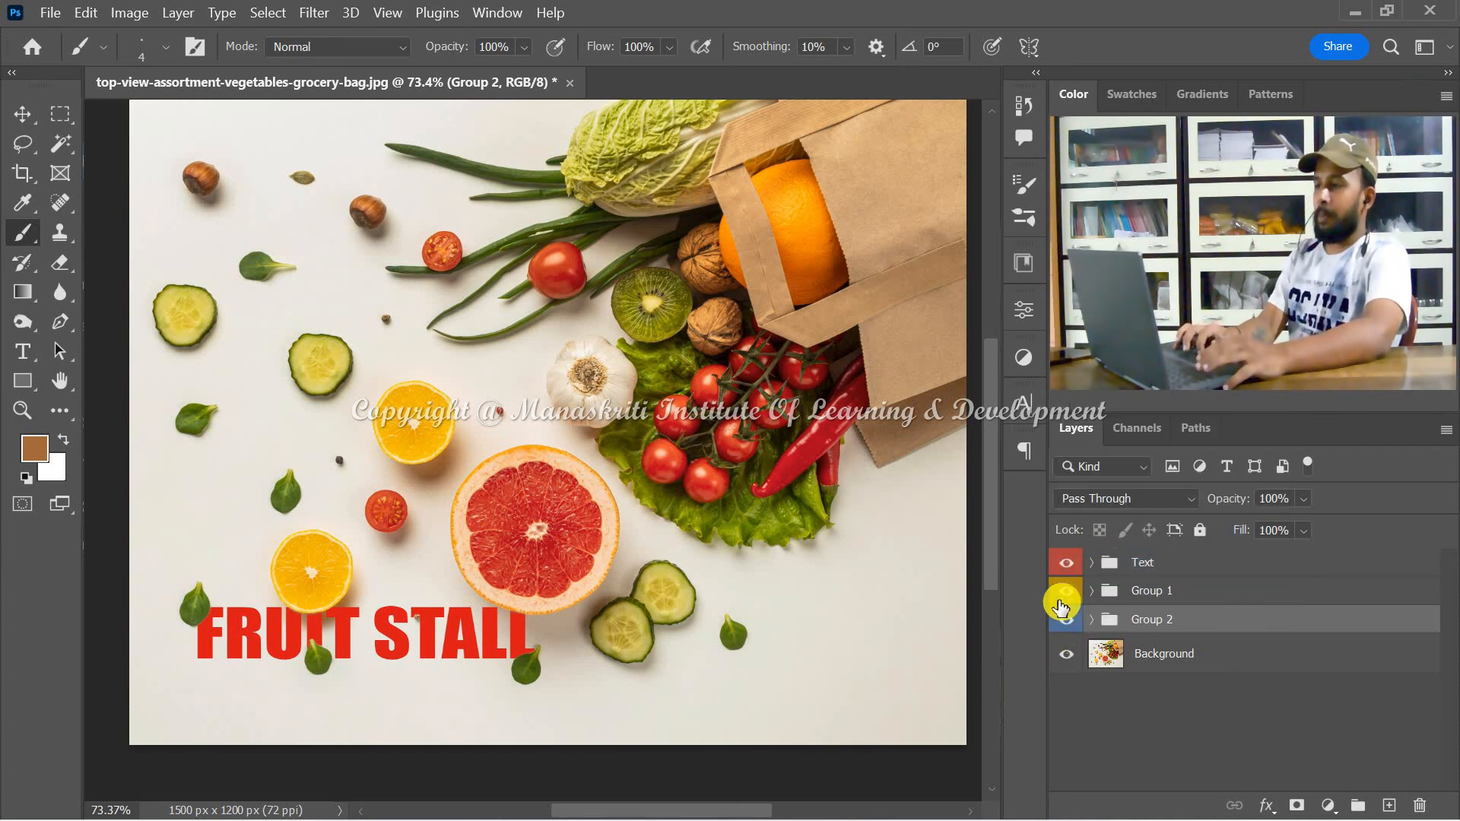
Toggle the Text group's visibility off and on to check what it contributes to the image
{"action": "left_click", "coordinate": [1065, 563]}
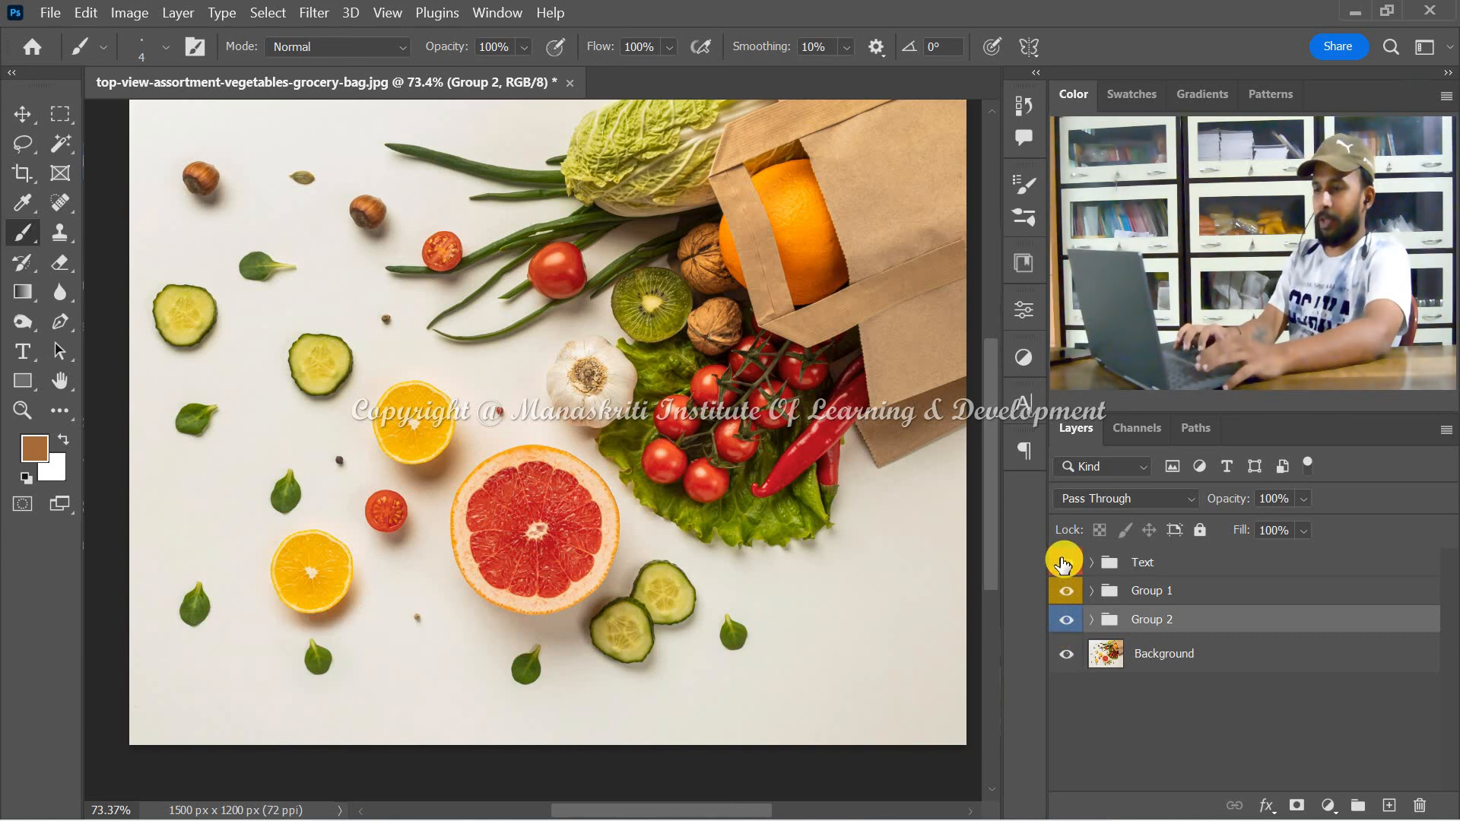
{"action": "left_click", "coordinate": [1065, 562]}
{"action": "left_click", "coordinate": [1064, 563]}
{"action": "left_click", "coordinate": [1065, 563]}
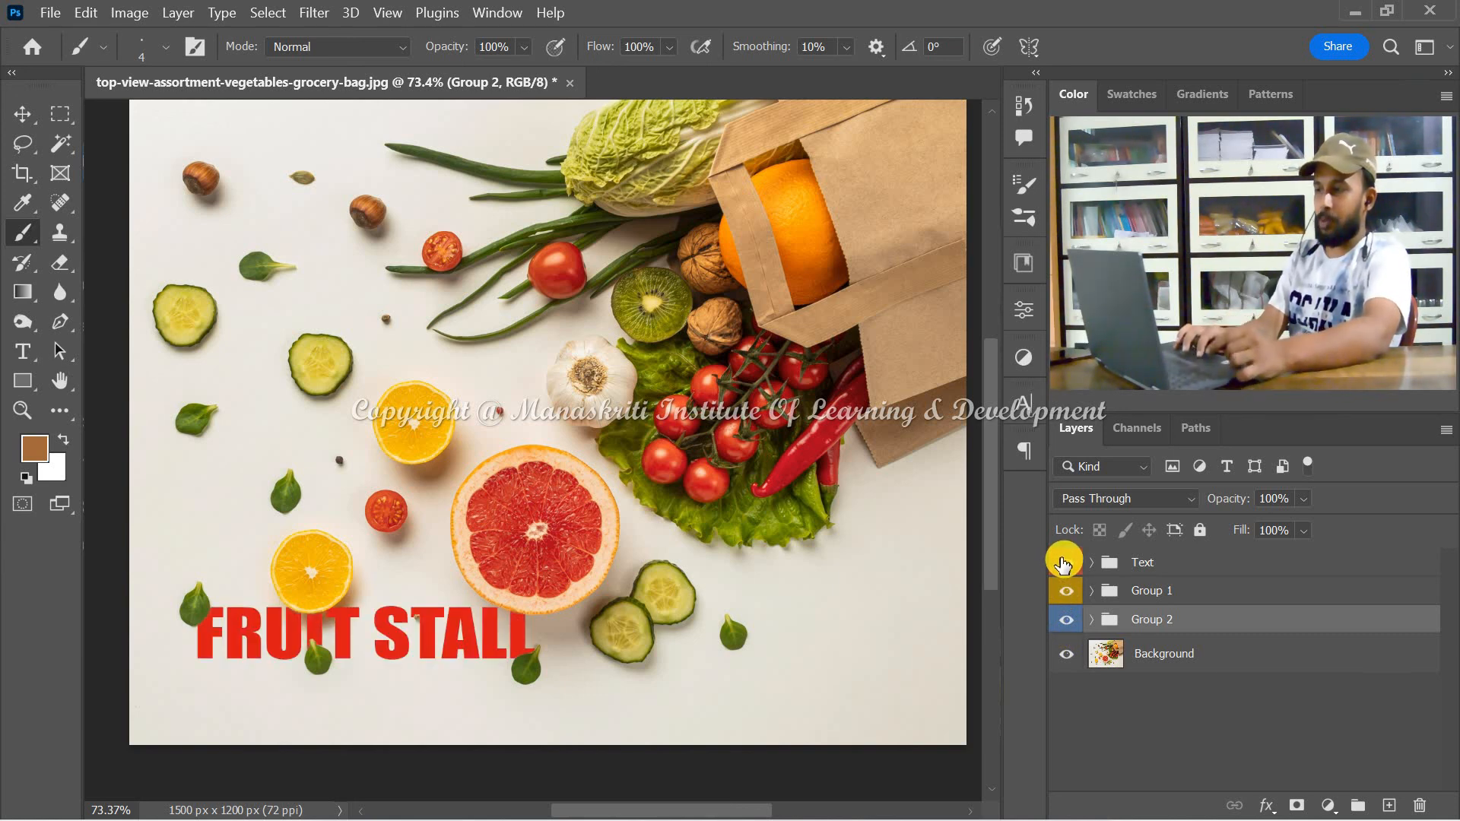
Turn on the visibility of the Black & White 1 adjustment inside Group 1 and collapse the group again
{"action": "left_click", "coordinate": [1064, 599]}
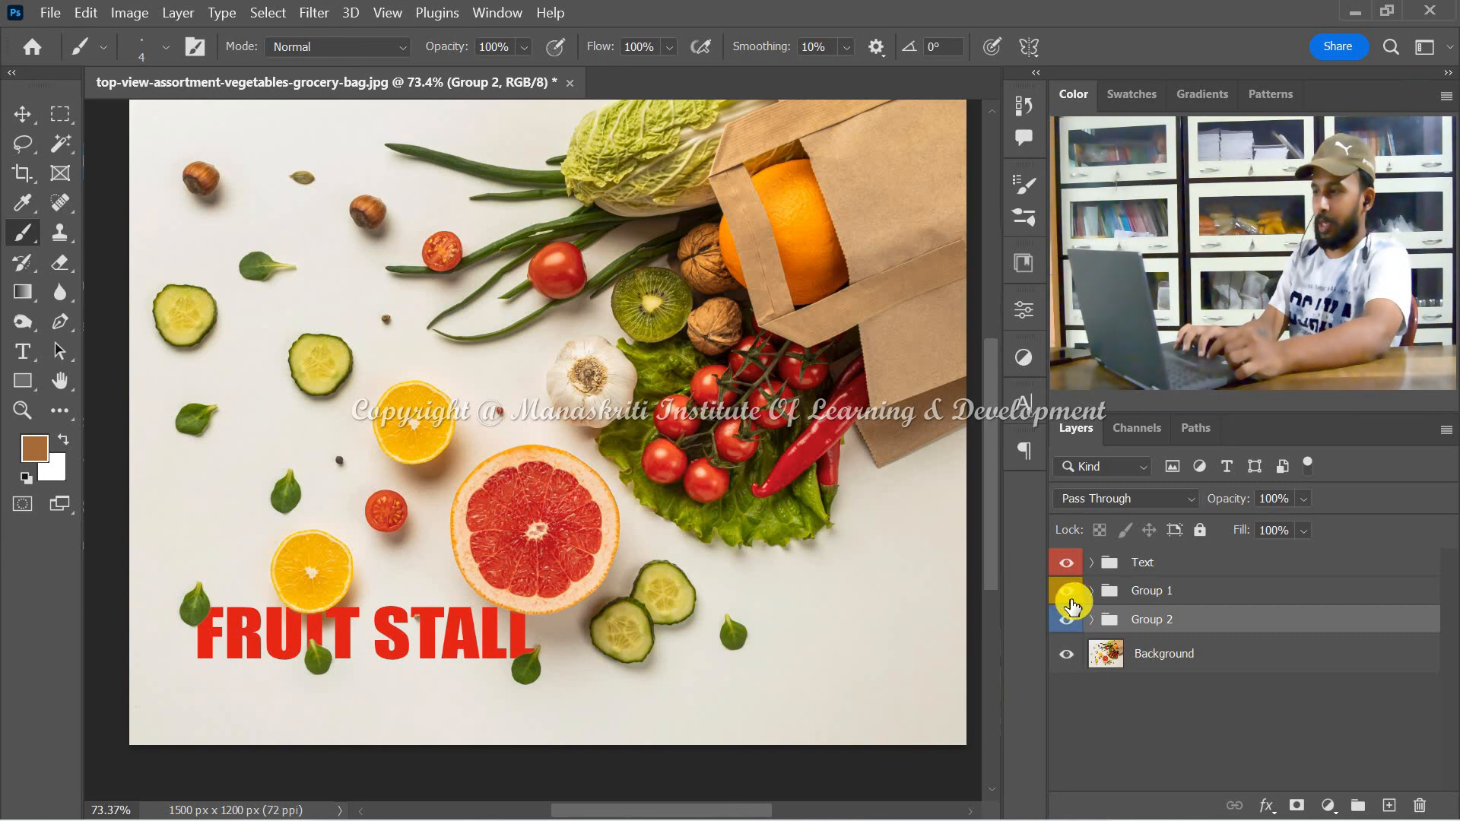
{"action": "left_click", "coordinate": [1089, 593]}
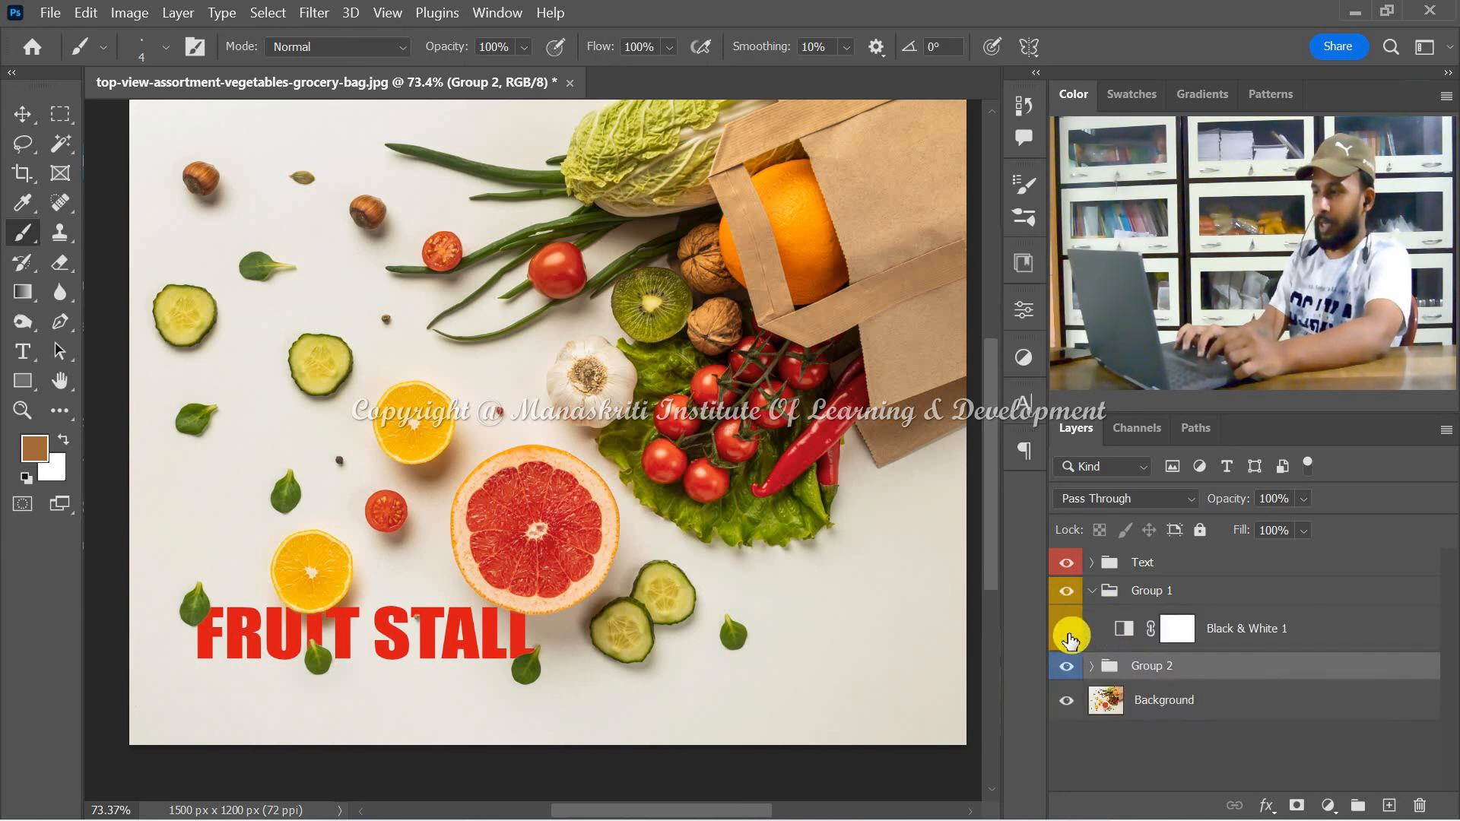
{"action": "left_click", "coordinate": [1067, 637]}
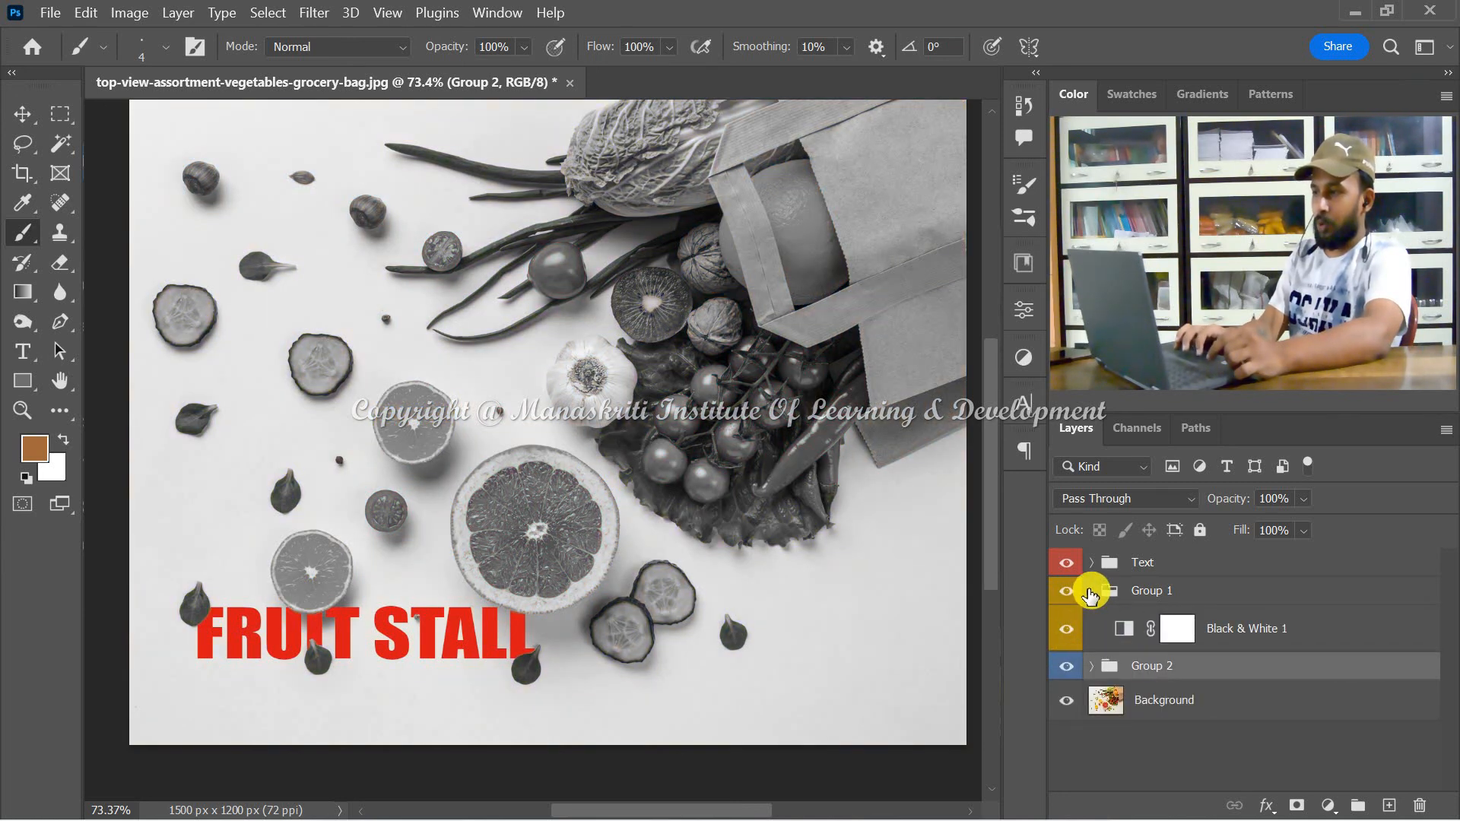
{"action": "left_click", "coordinate": [1091, 591]}
Toggle Group 1 and Group 2 to compare their effects, leaving Group 1 hidden, Group 2 shown and no layer selected
{"action": "left_click", "coordinate": [1063, 594]}
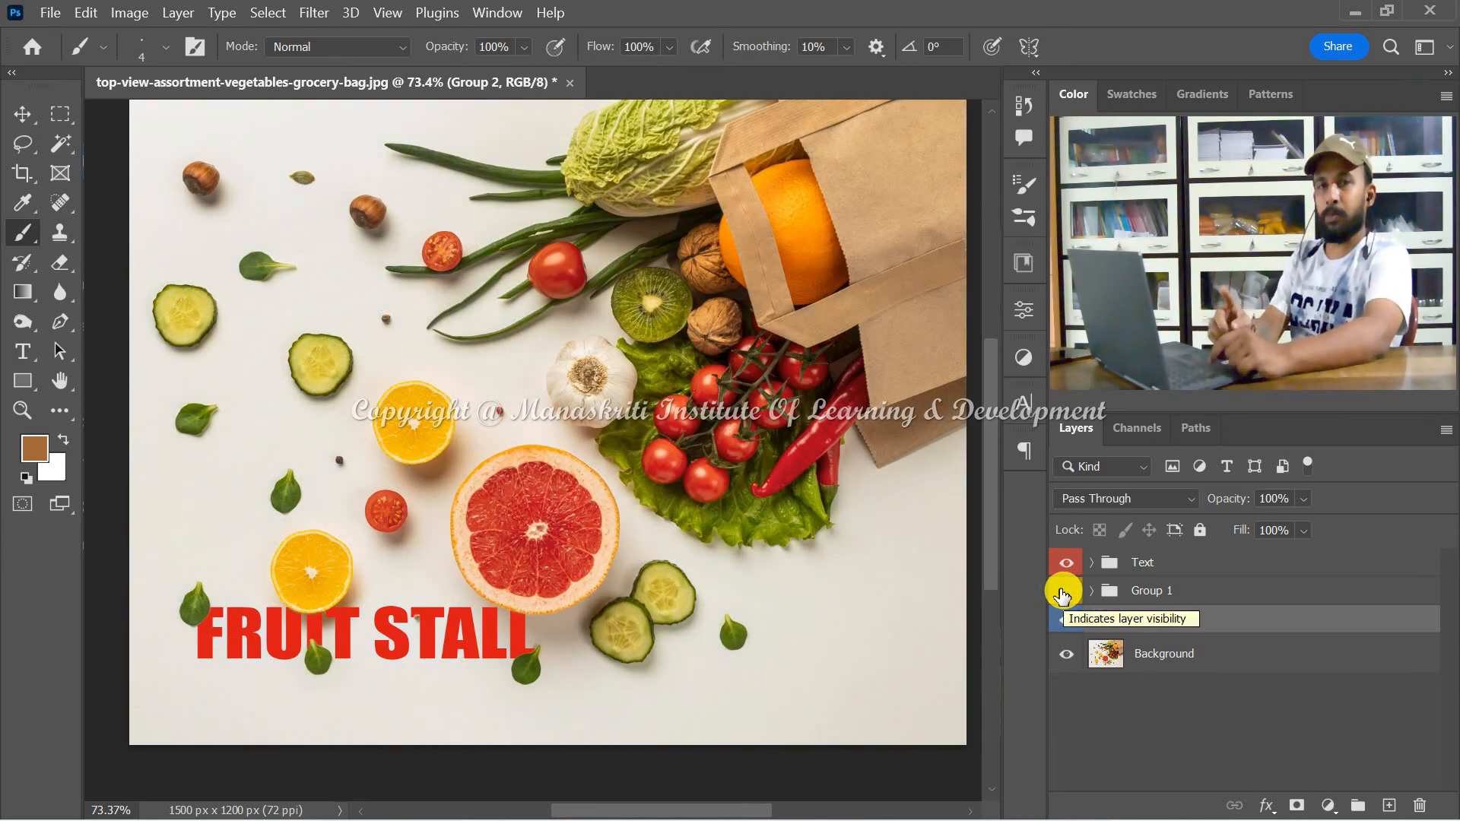
{"action": "left_click", "coordinate": [1064, 592]}
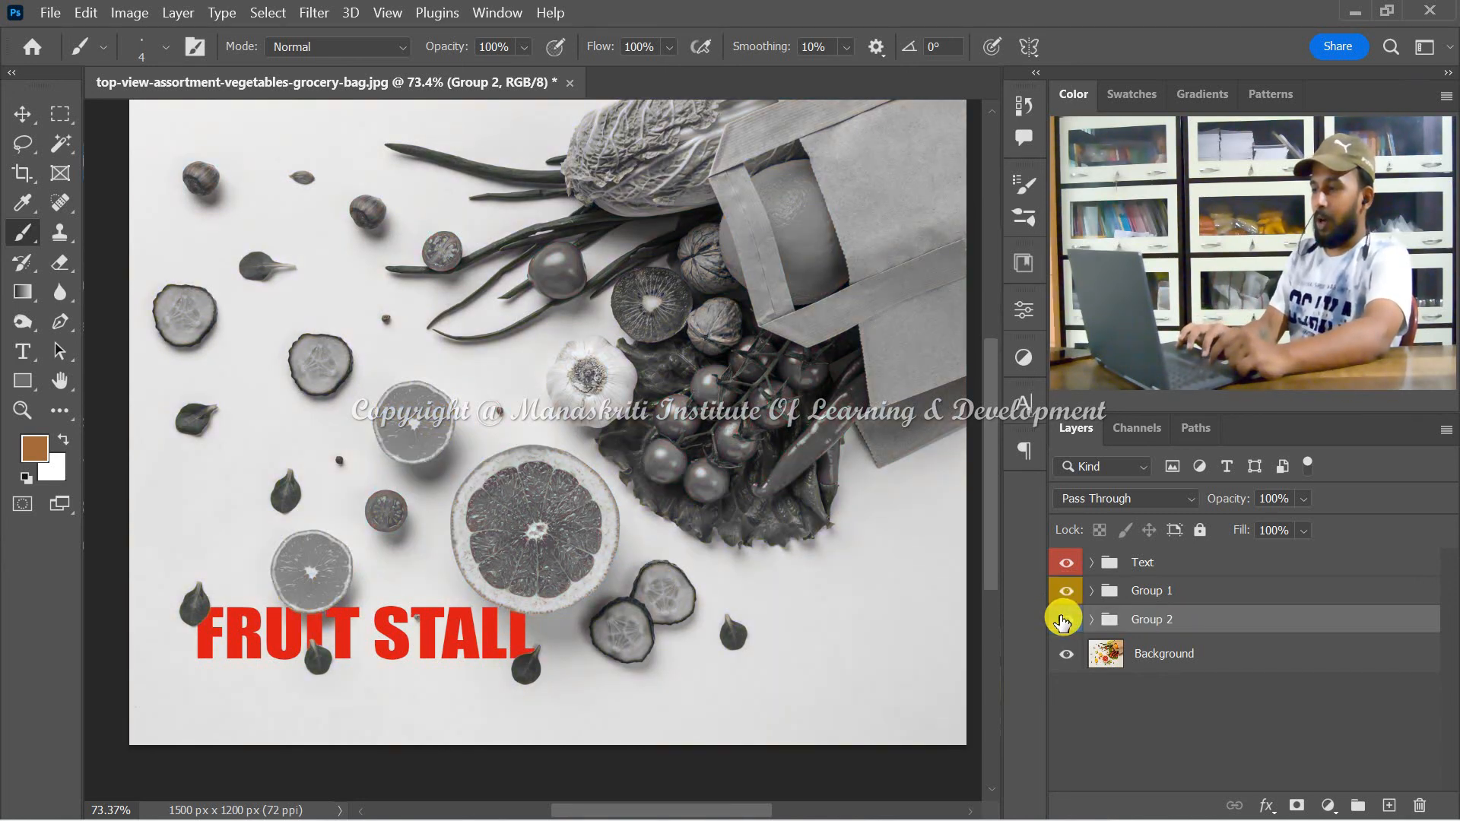
{"action": "left_click", "coordinate": [1063, 620]}
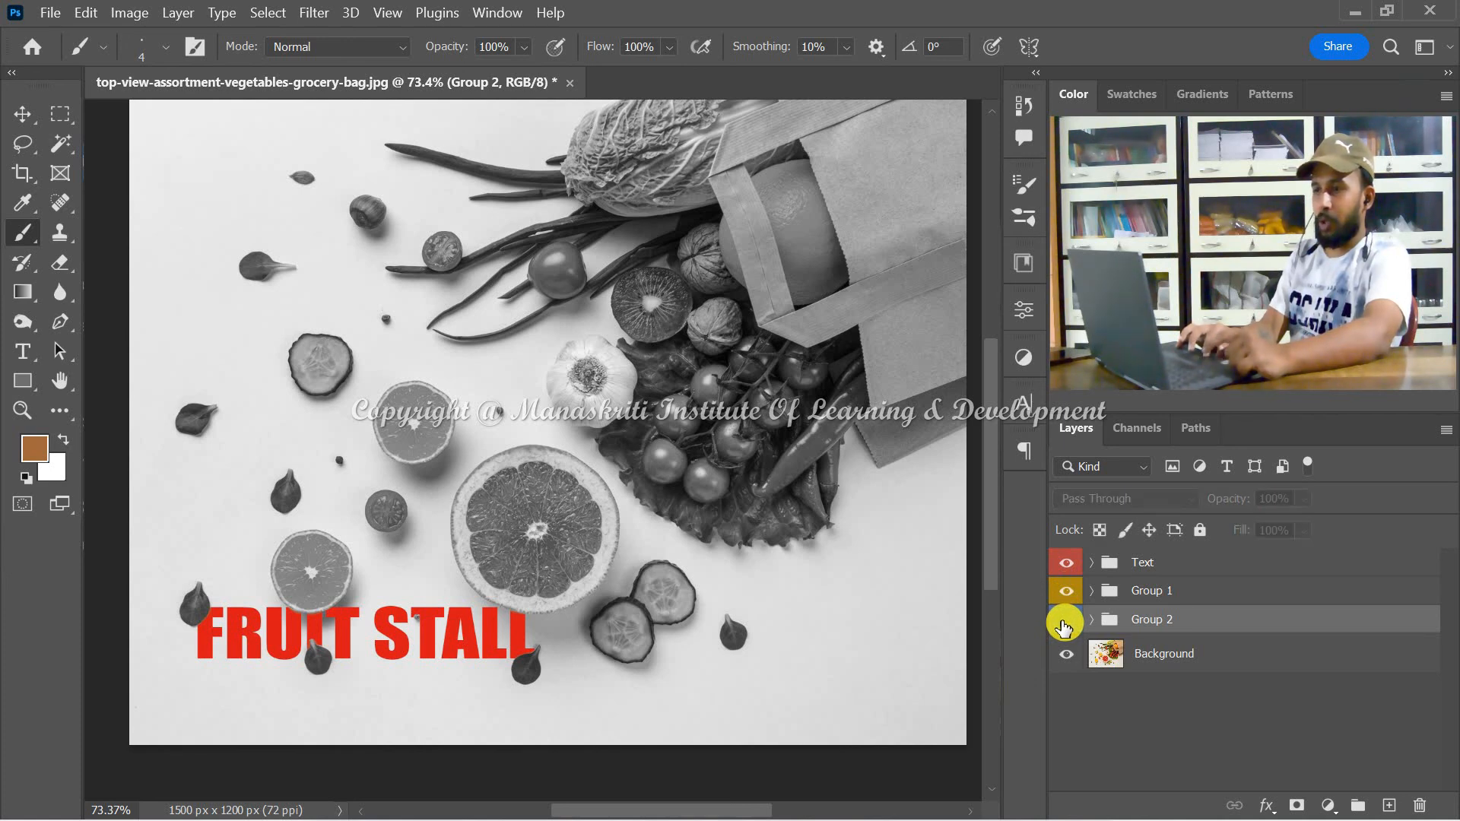
{"action": "left_click", "coordinate": [1064, 622]}
{"action": "left_click", "coordinate": [1064, 622]}
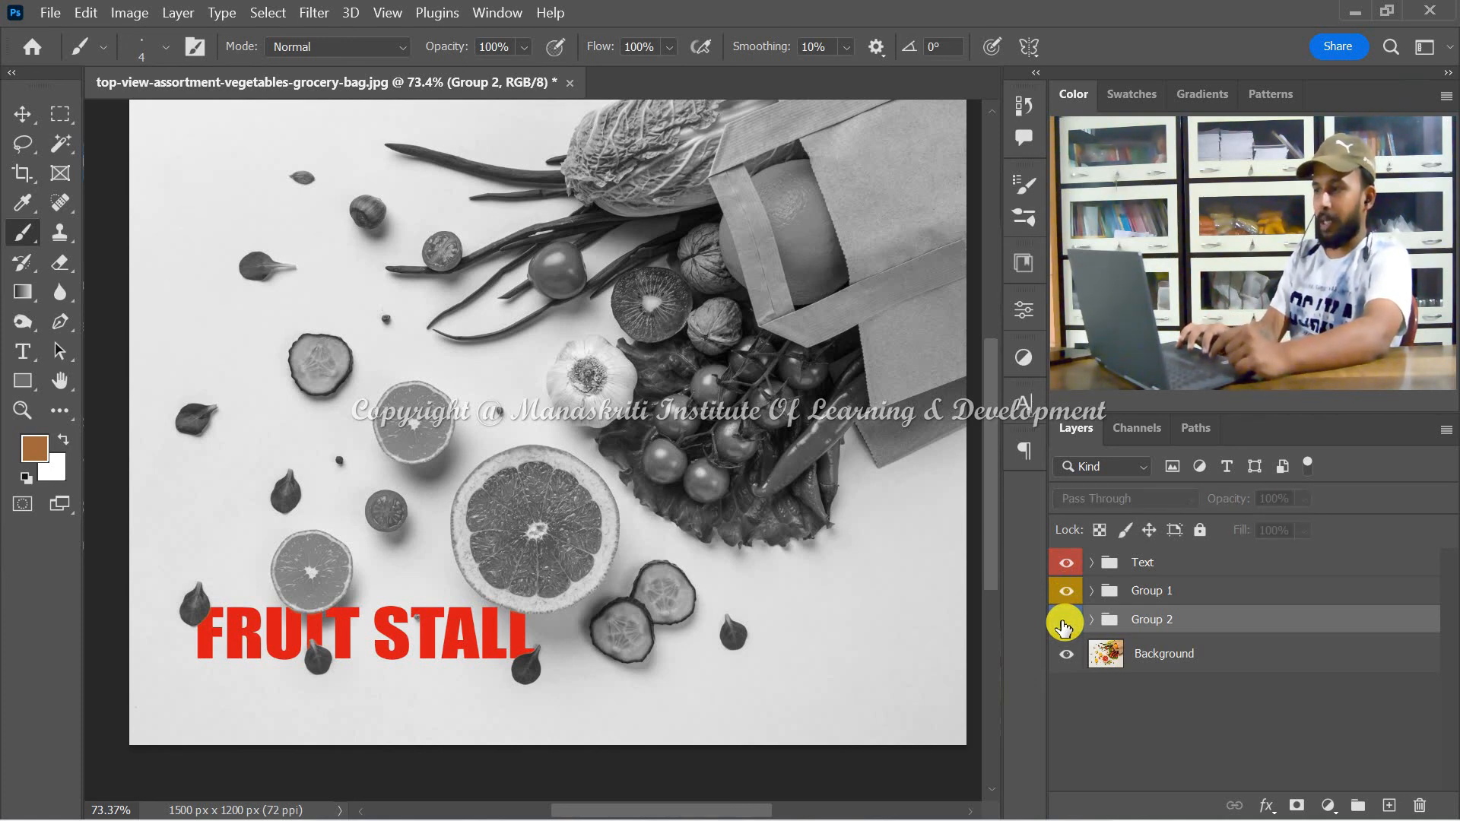
{"action": "left_click", "coordinate": [1064, 622]}
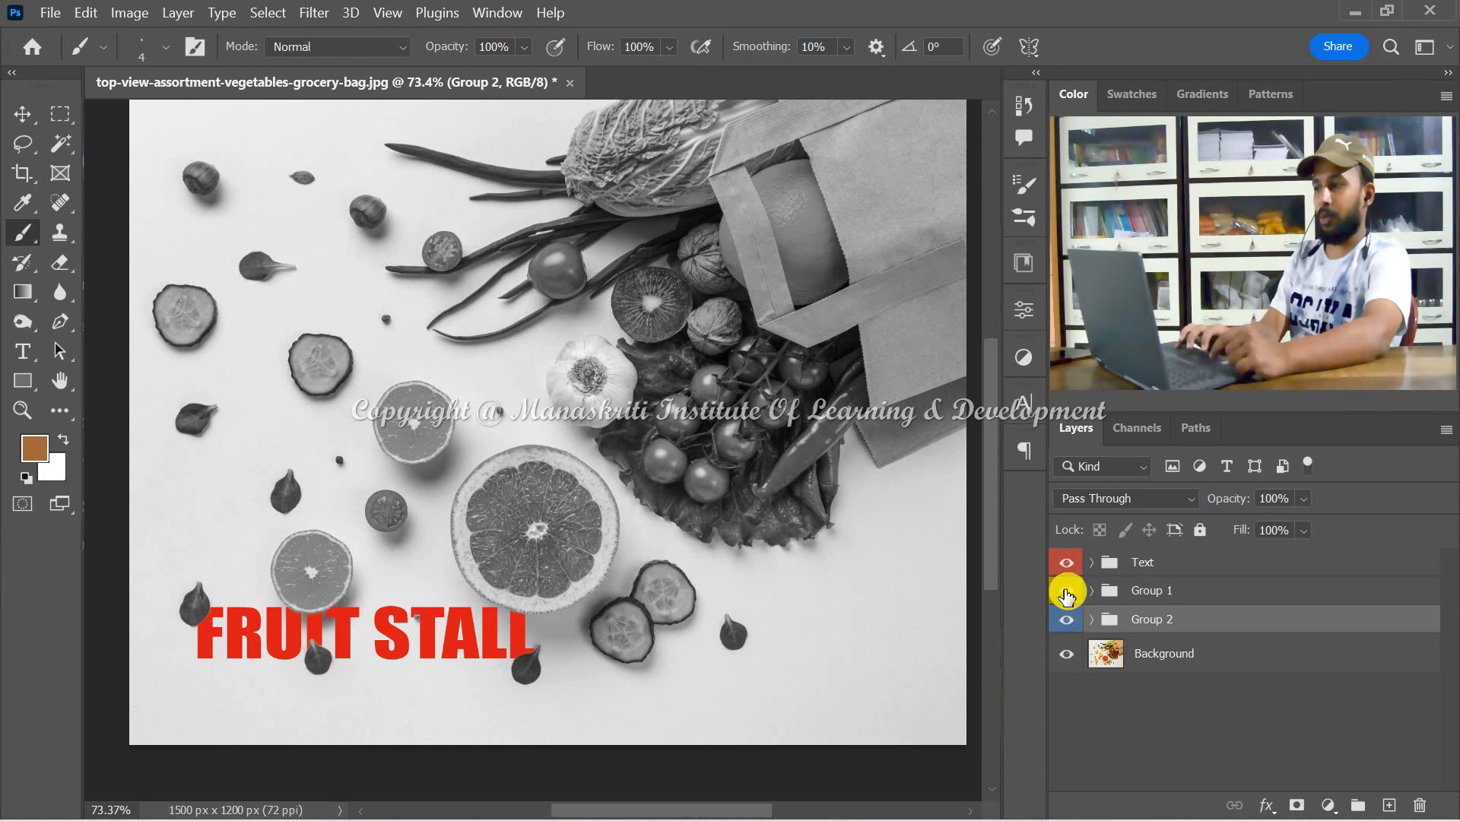
{"action": "left_click", "coordinate": [1066, 593]}
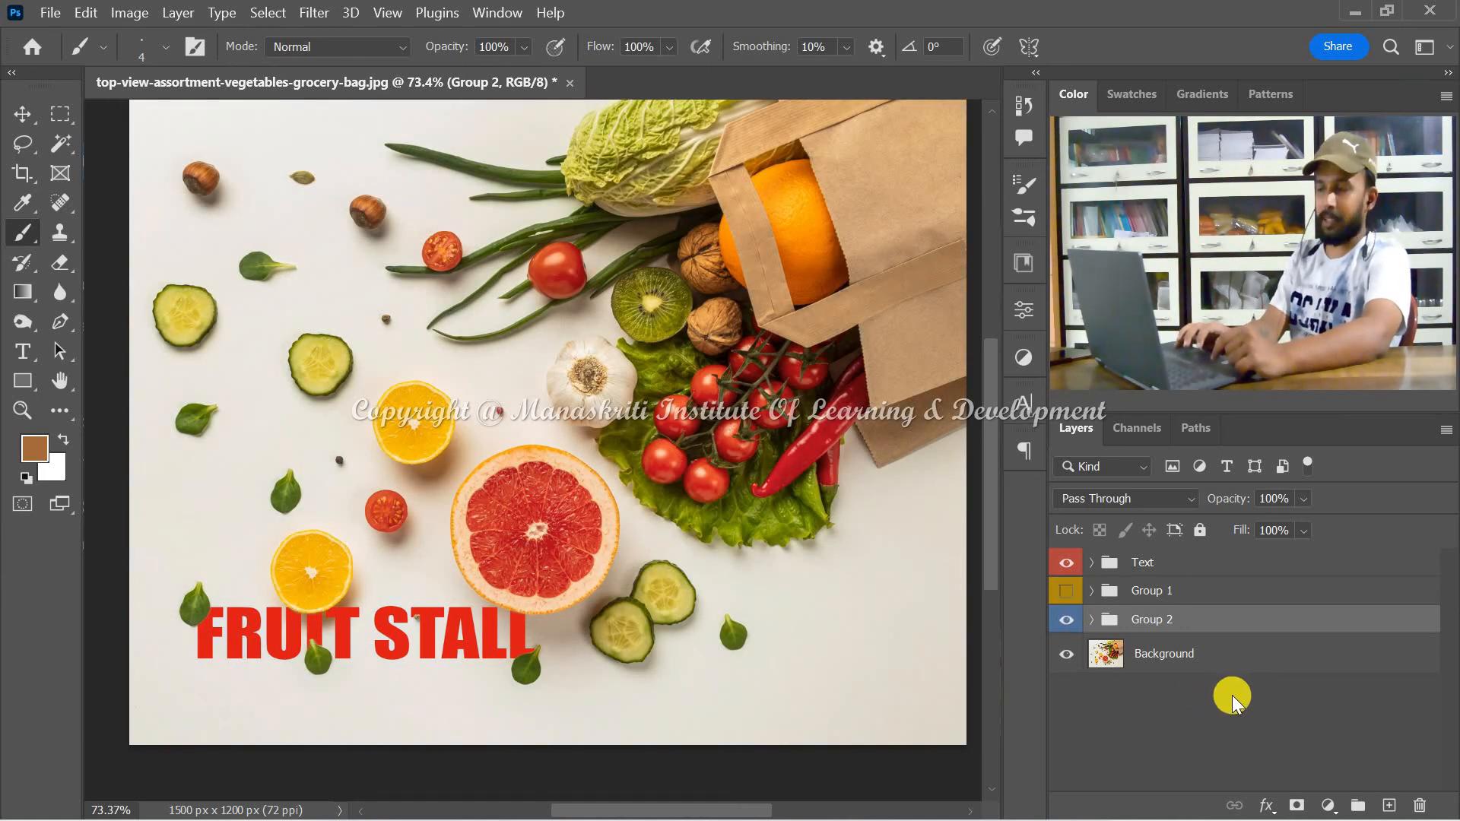
{"action": "left_click", "coordinate": [1191, 702]}
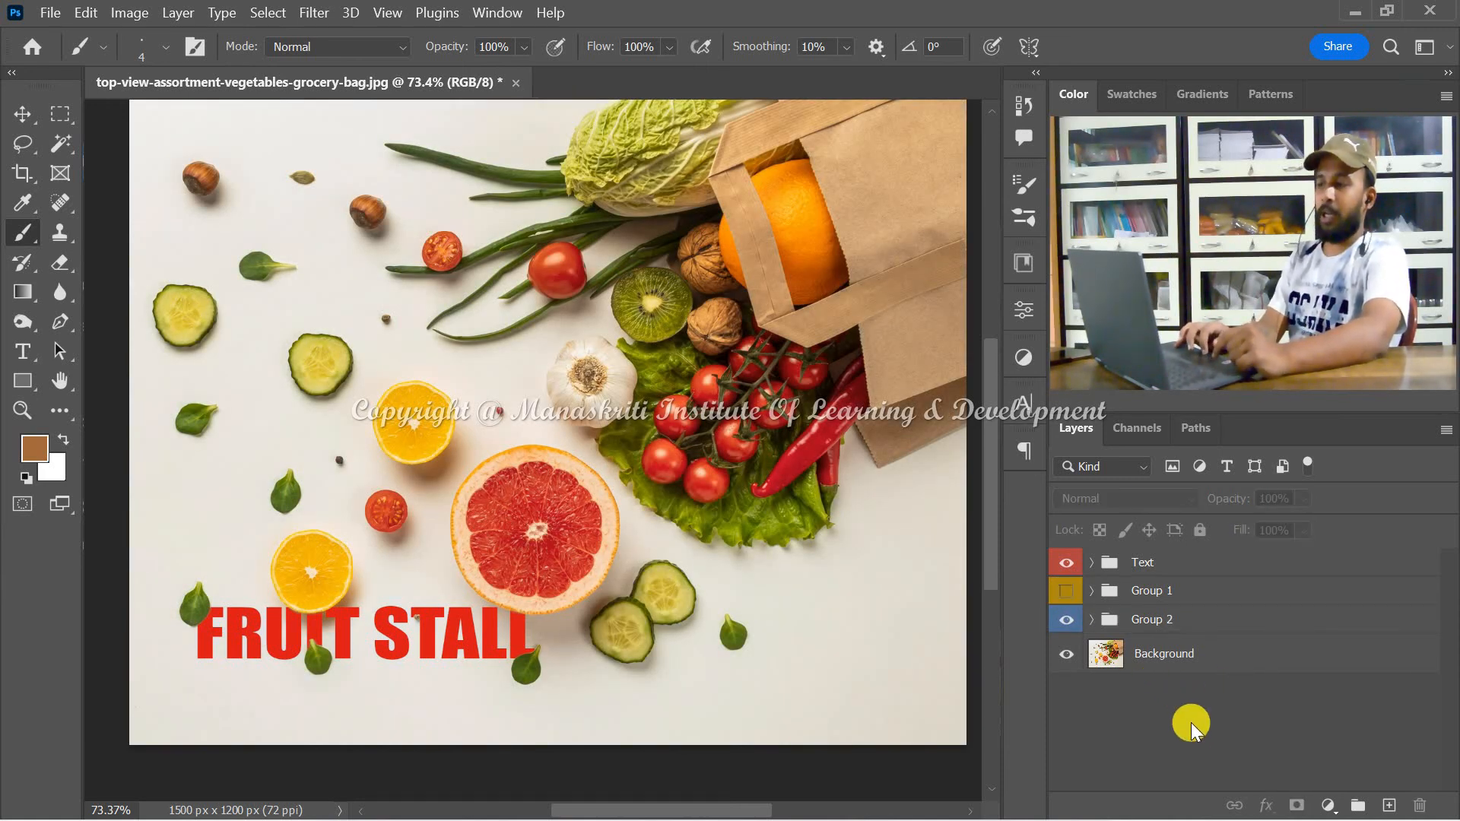